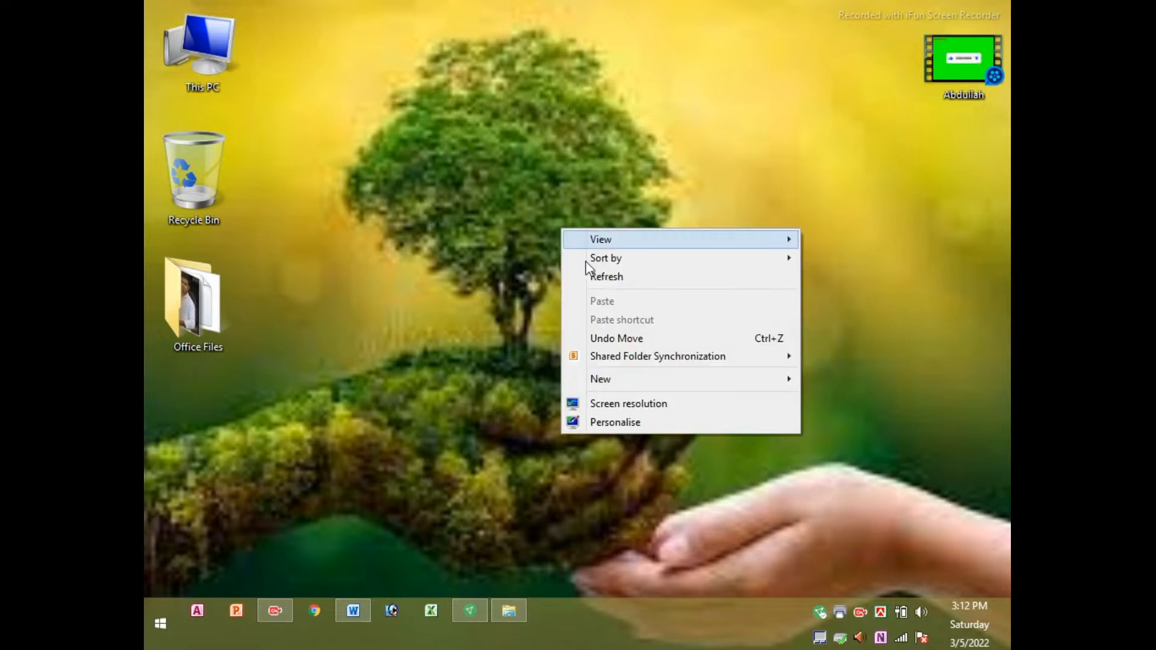
Refresh the desktop a few times from its context menu
right_click(542, 181)
right_click(500, 155)
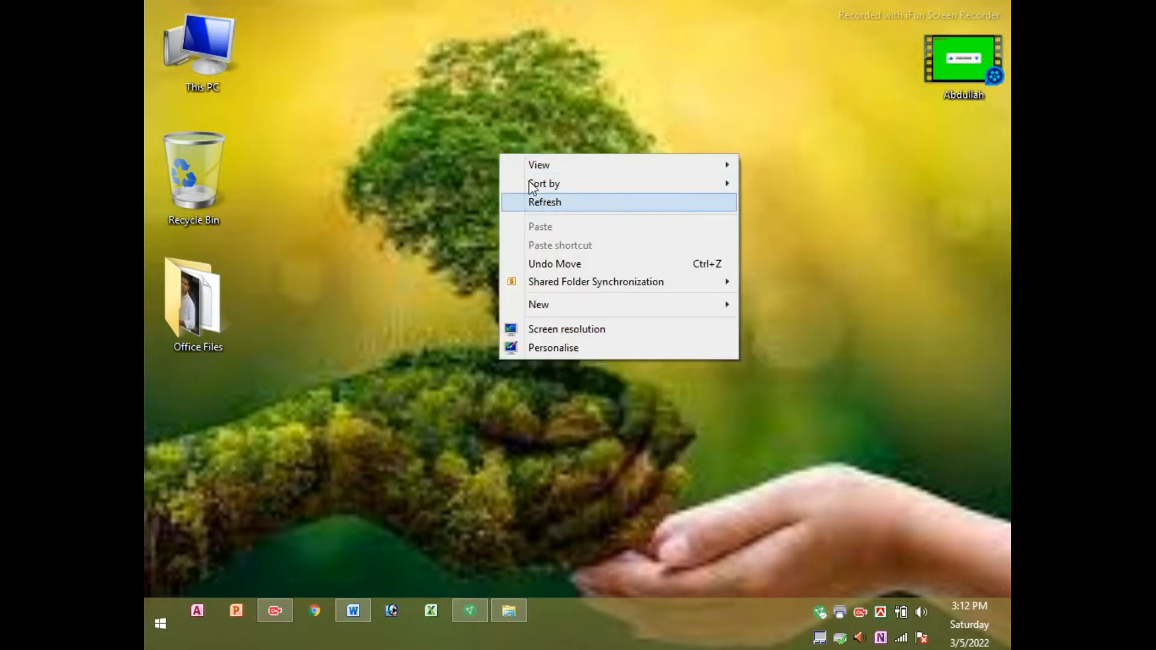
right_click(493, 138)
right_click(510, 126)
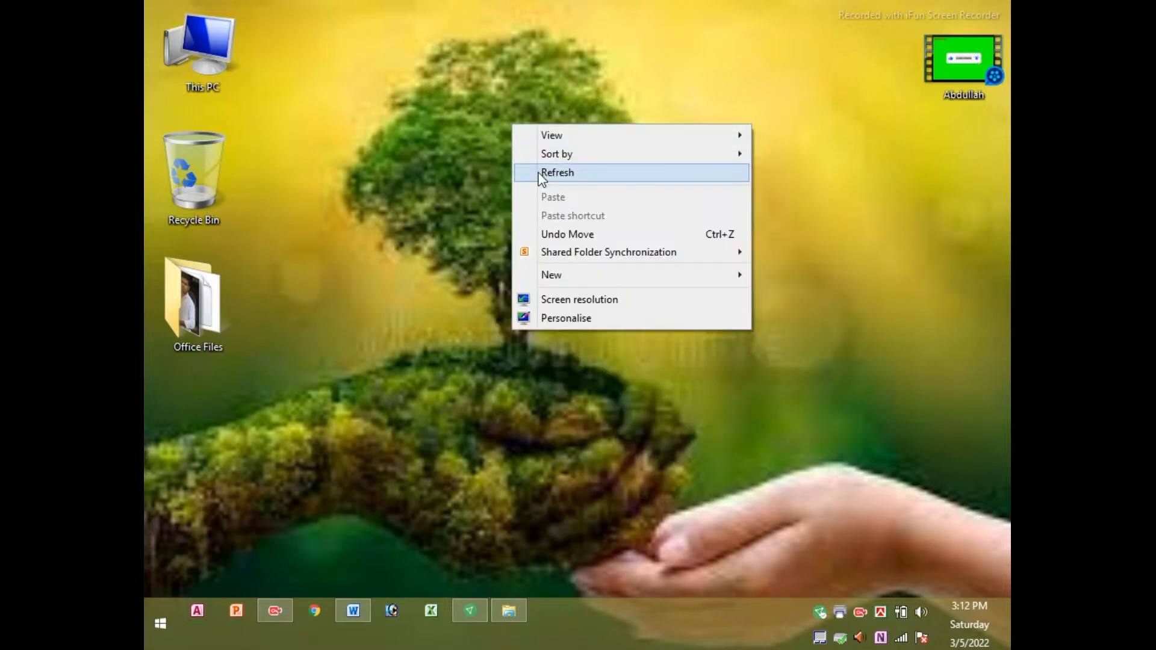
right_click(496, 120)
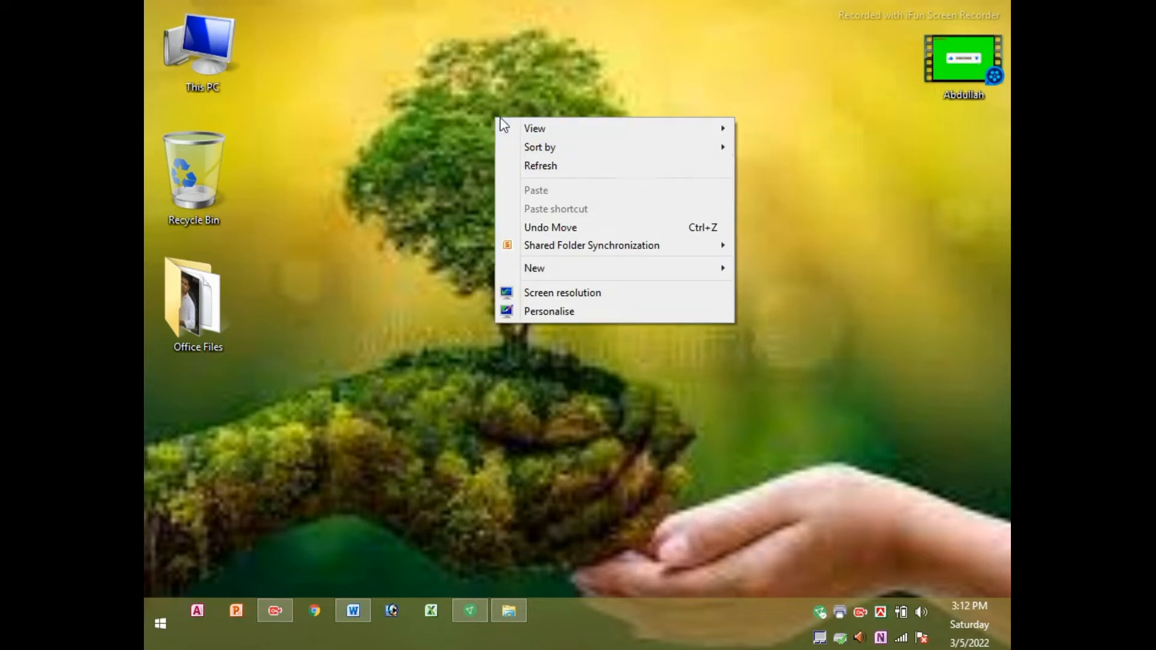
click(560, 171)
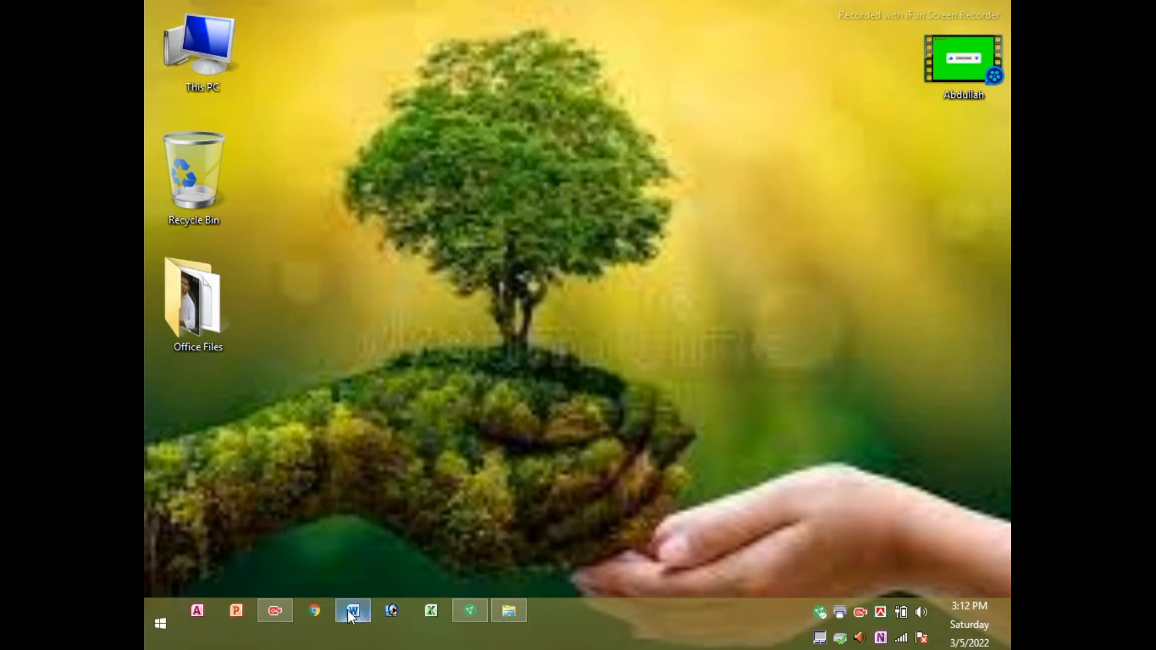
right_click(352, 271)
click(389, 305)
Restore the Word course outline, scroll to the Day # 32 topics, then minimise Word
click(353, 611)
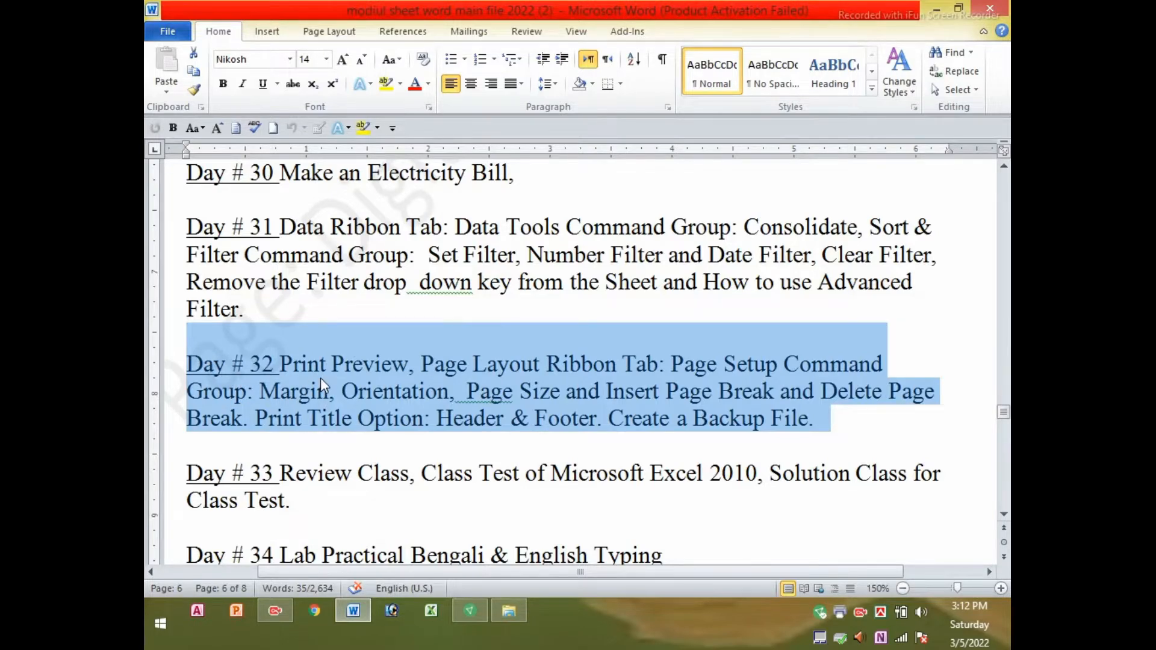
scroll(323, 378, up, 1)
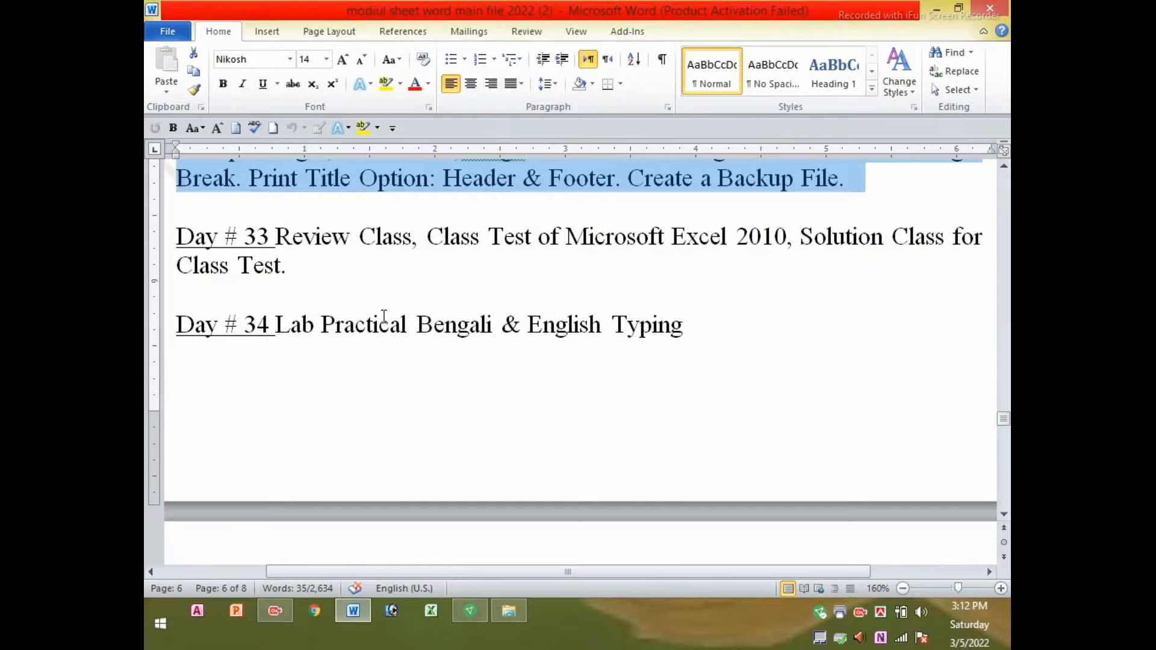
scroll(384, 316, up, 2)
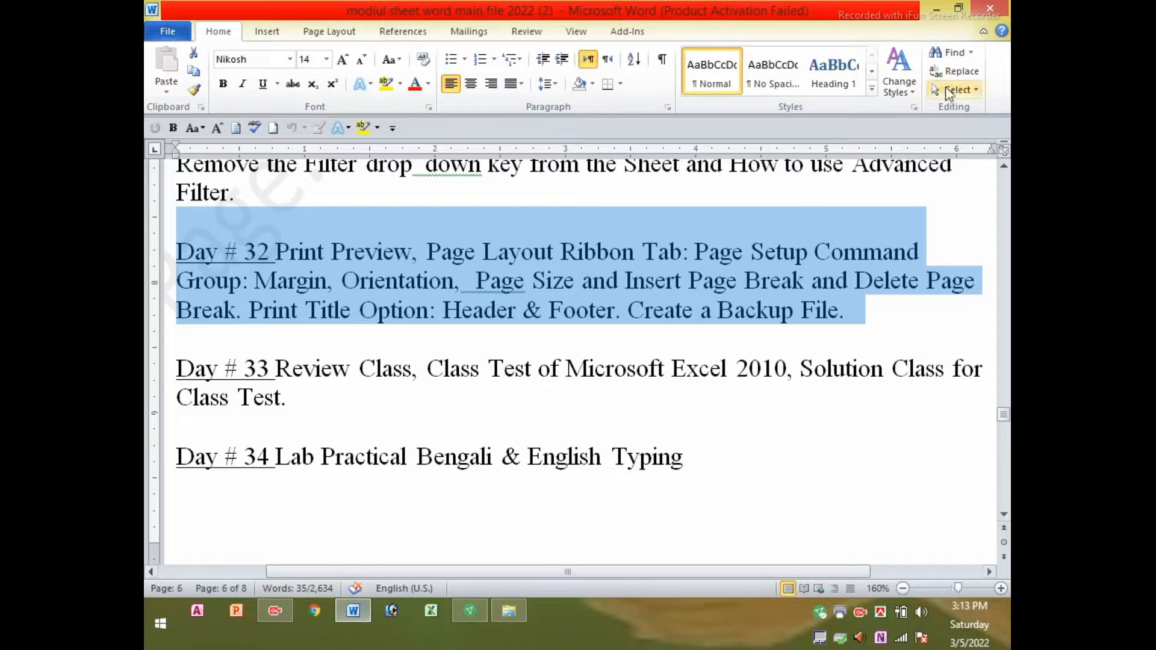
click(937, 9)
Refresh the desktop again and dismiss the leftover shortcut menu
right_click(725, 118)
right_click(550, 130)
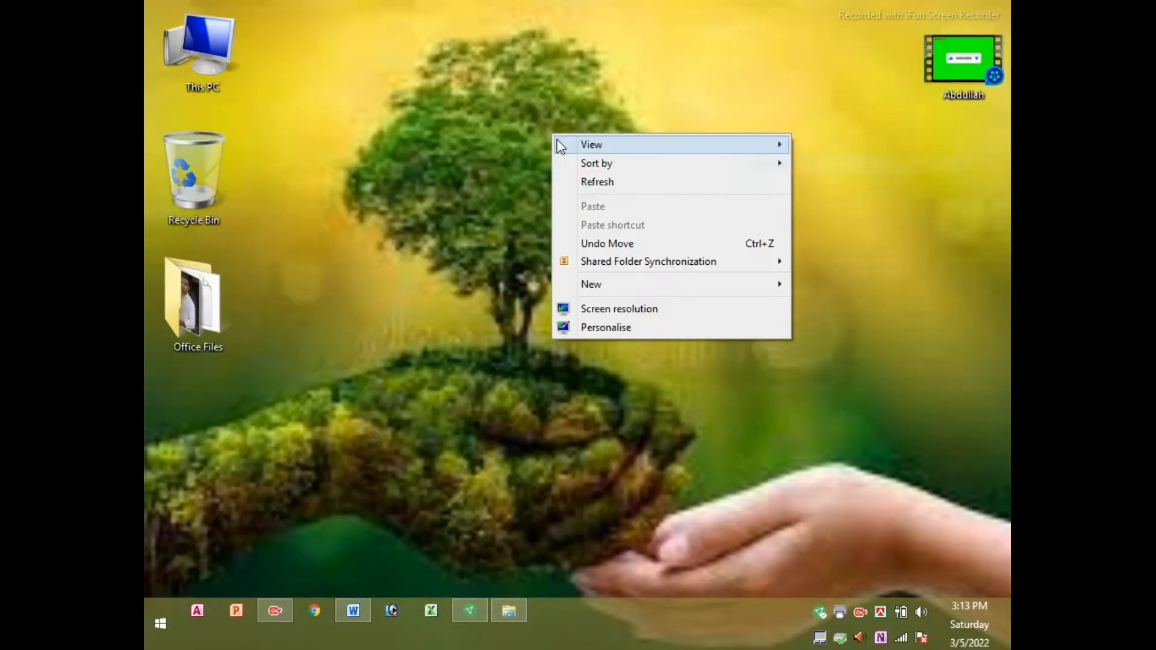
right_click(515, 131)
right_click(451, 122)
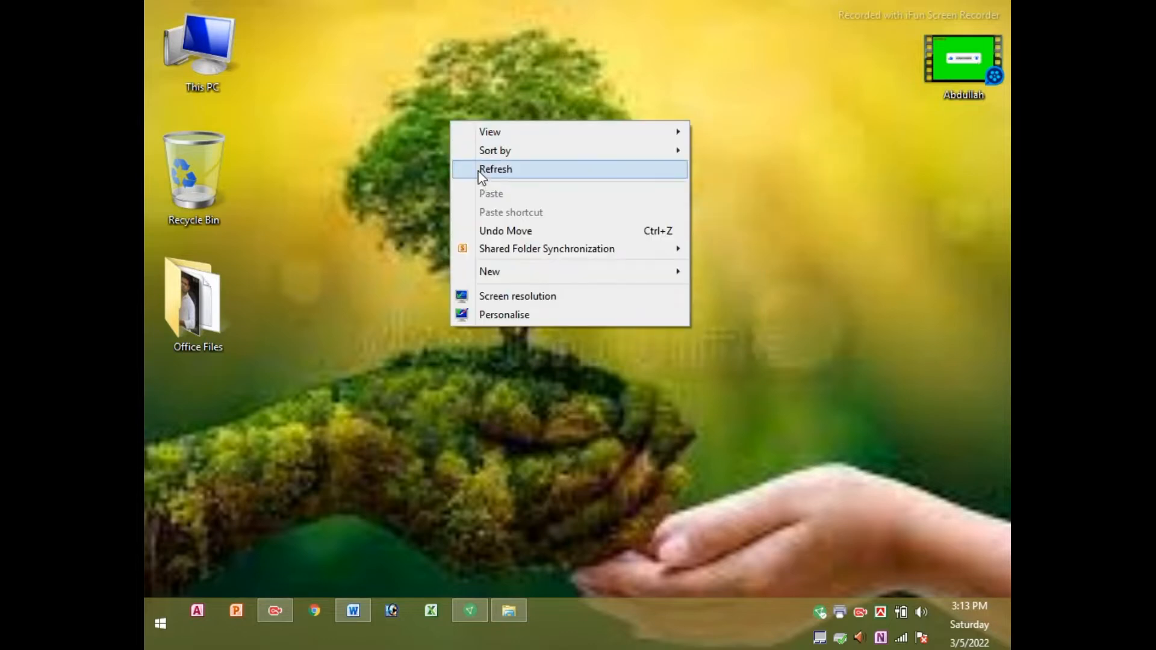
click(480, 170)
right_click(468, 161)
click(184, 298)
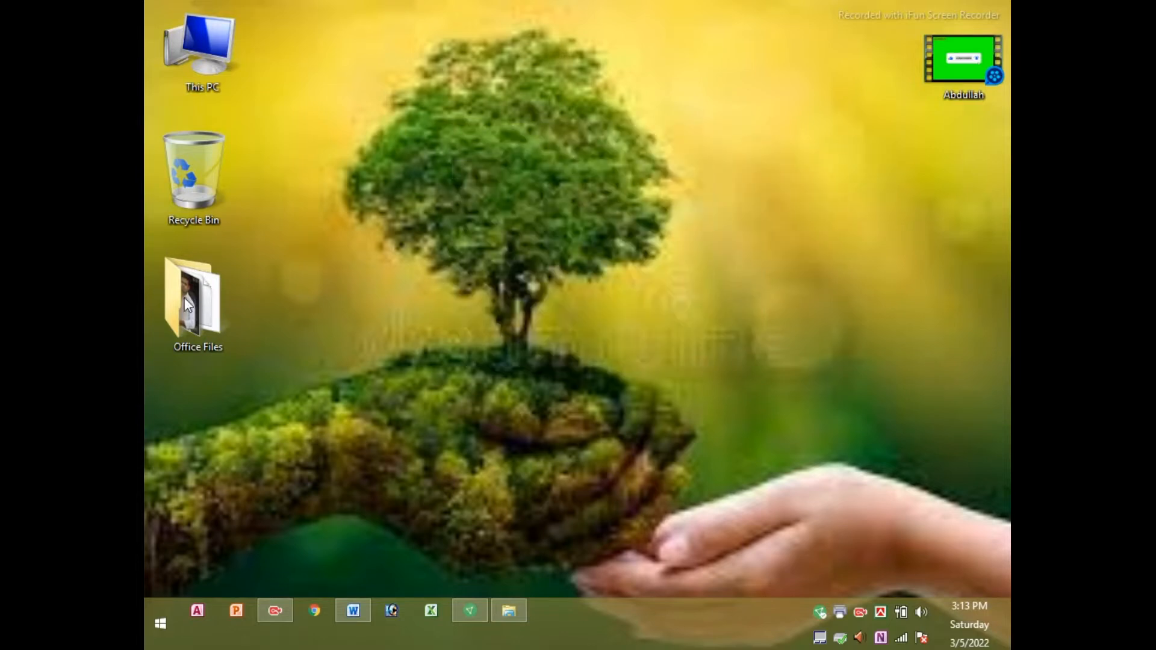
Open Office Files > New folder > so > Office File and launch the day1717 workbook
right_click(184, 298)
click(229, 188)
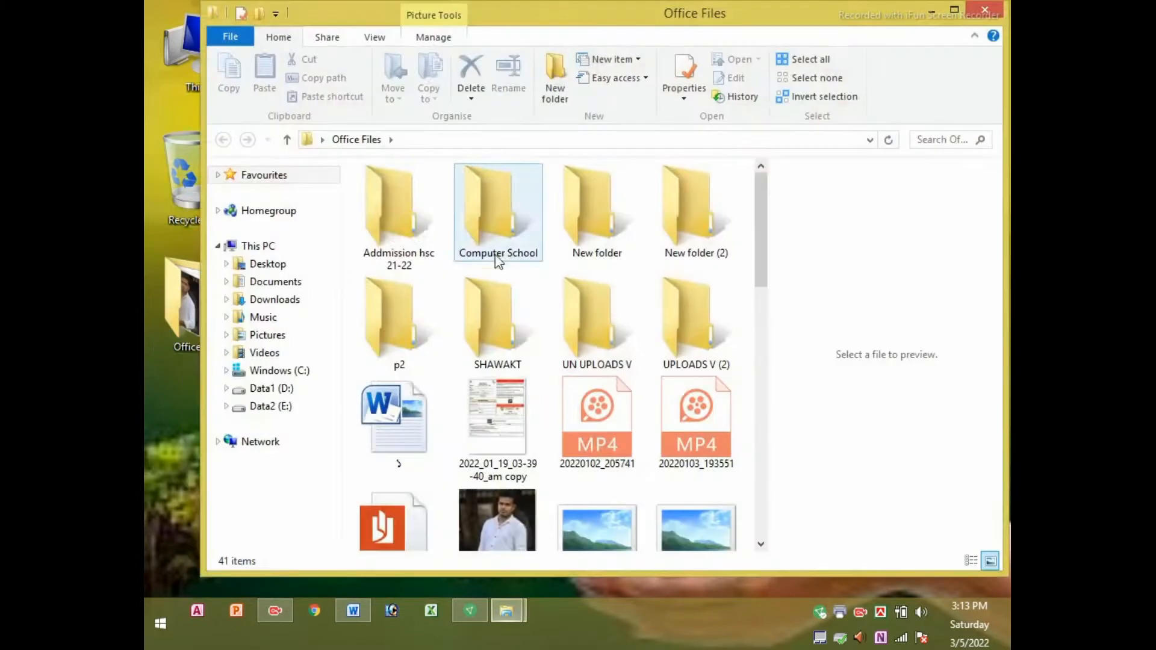
double_click(567, 219)
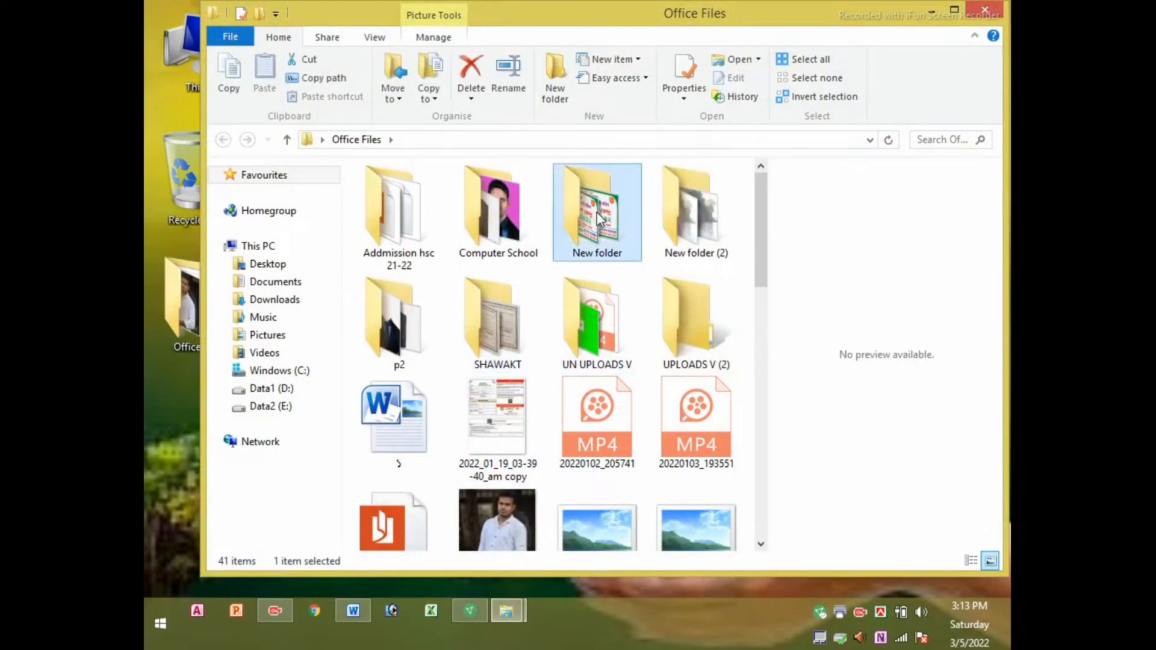
double_click(601, 205)
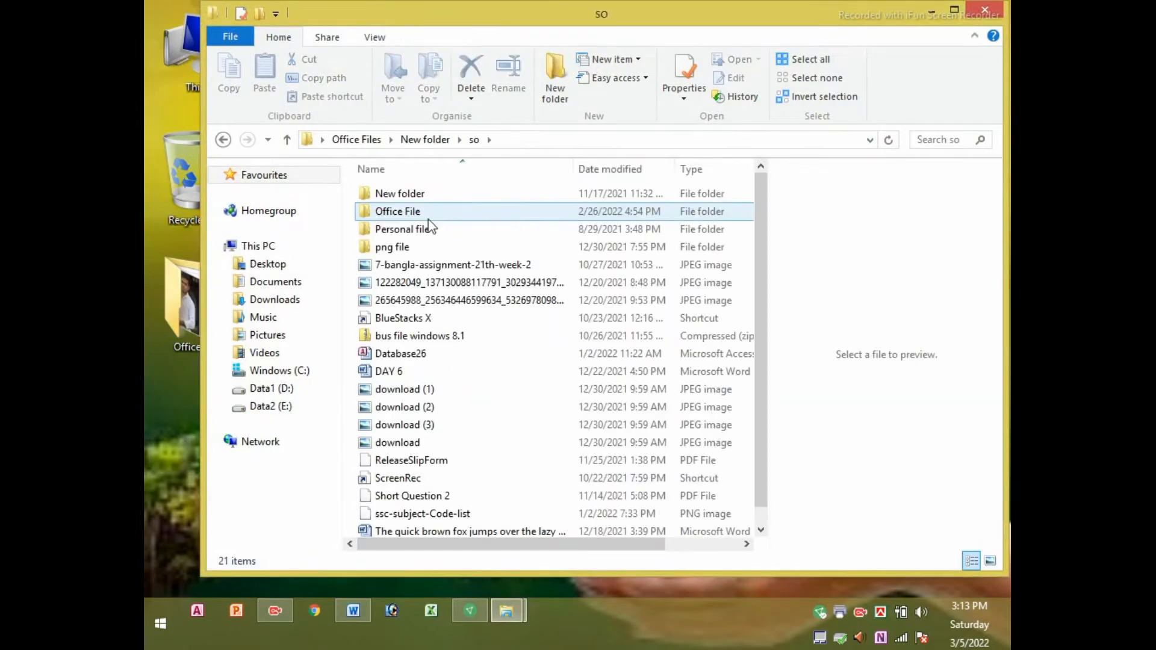
double_click(411, 218)
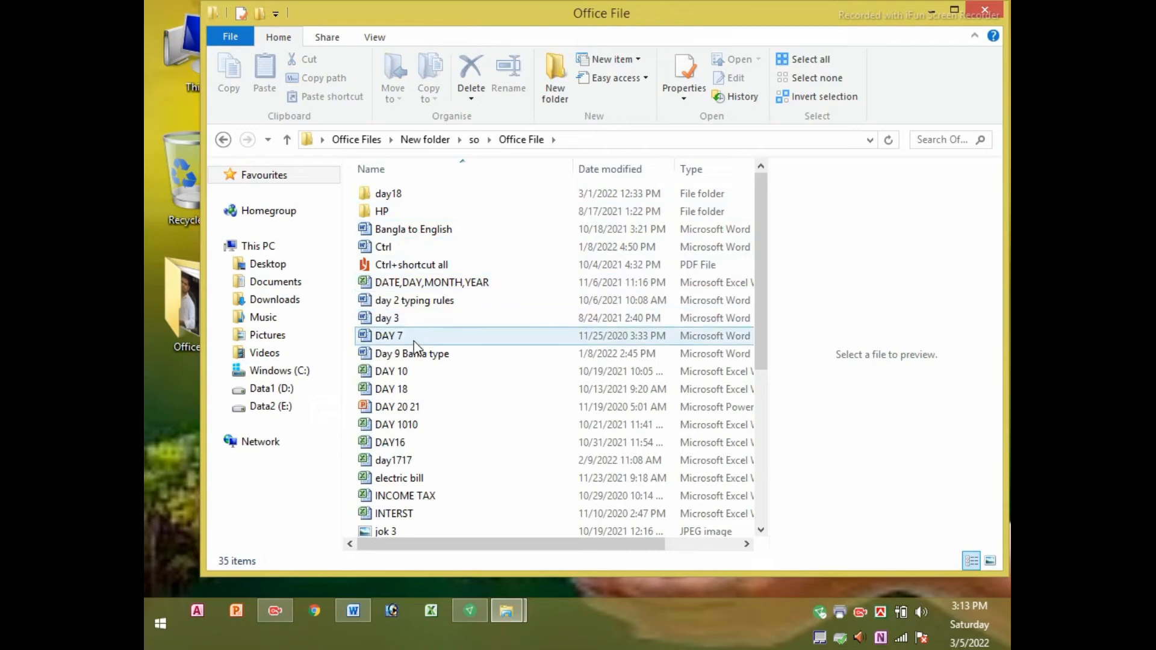
scroll(424, 439, down, 1)
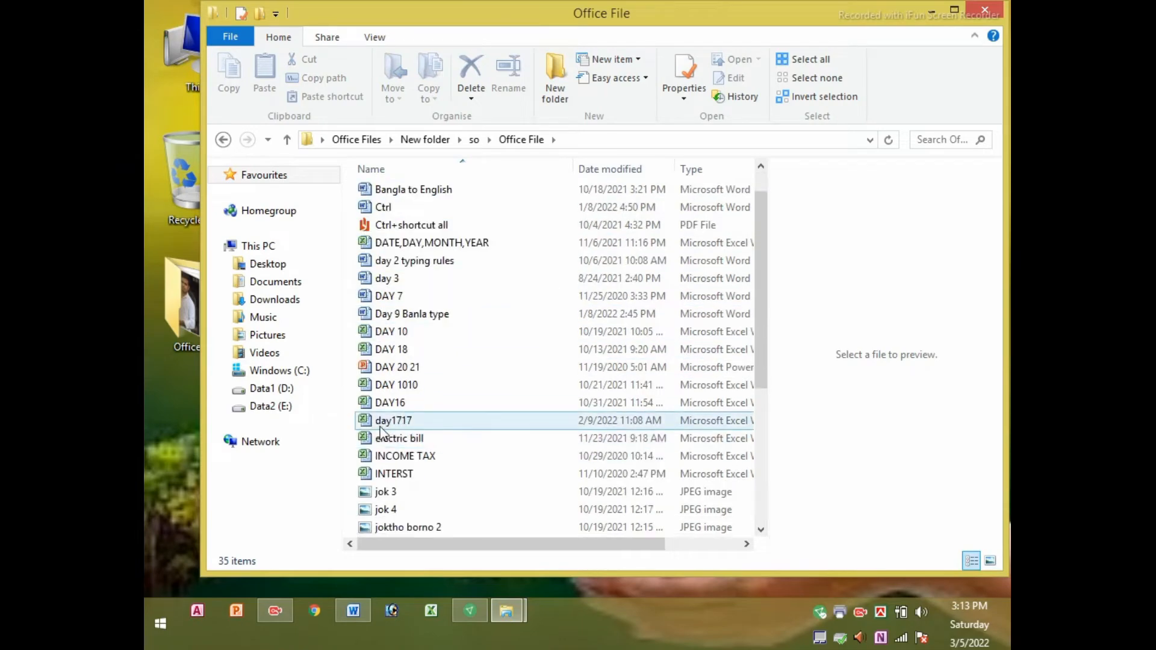
double_click(380, 428)
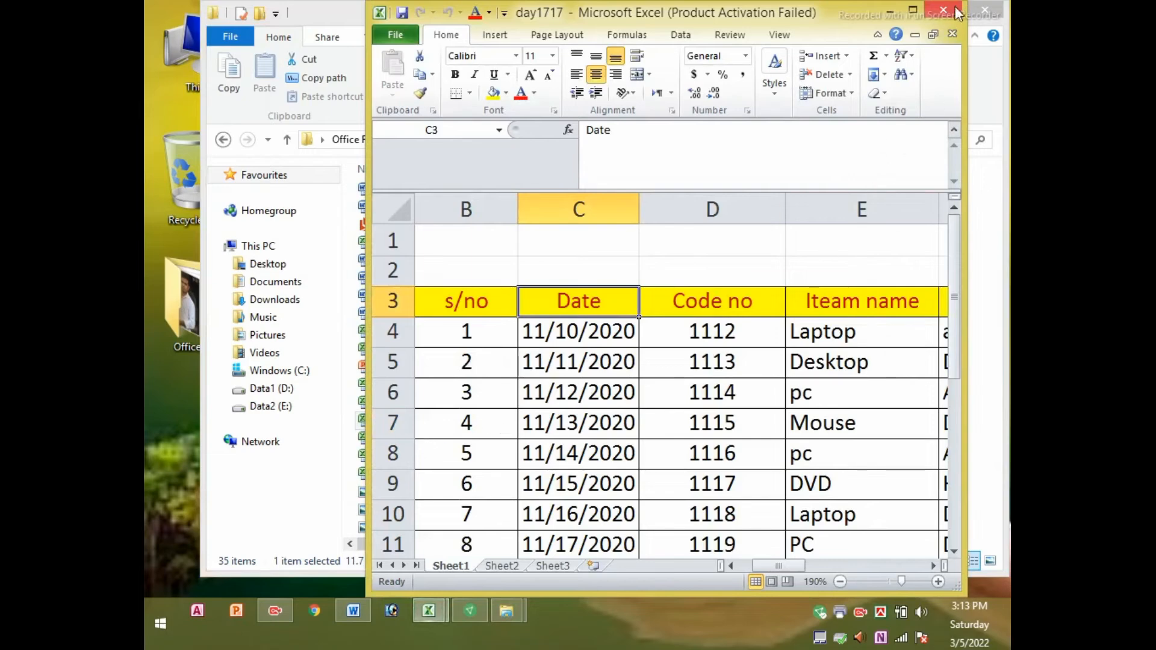
Maximise the day1717 workbook, then close it and Excel
click(912, 11)
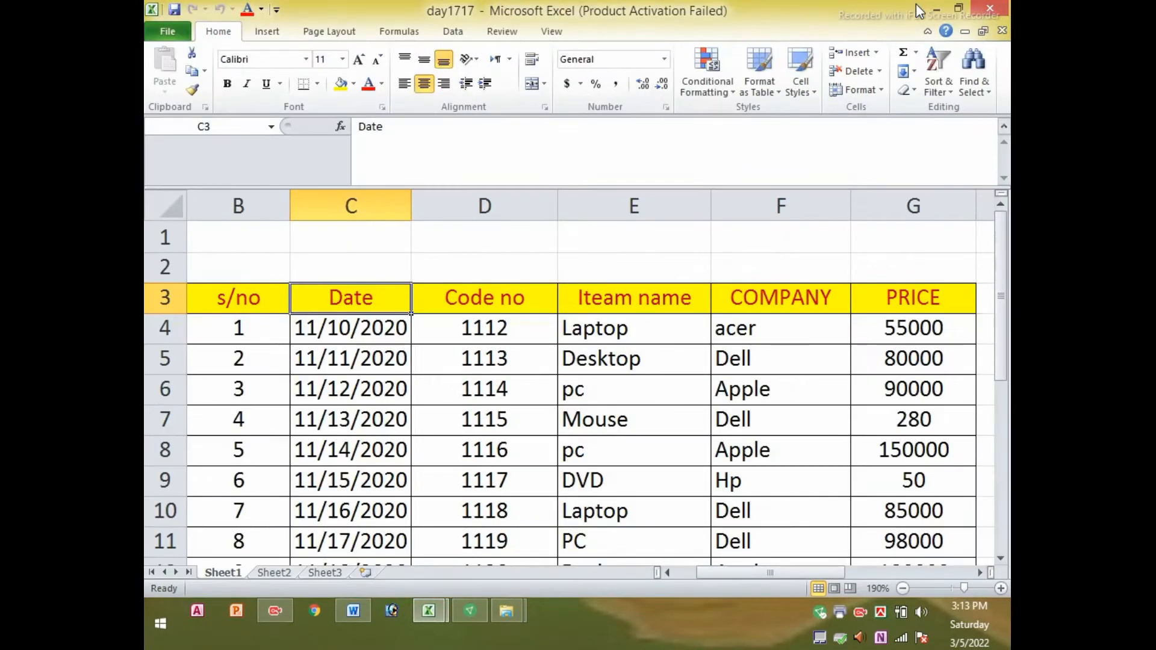
click(997, 9)
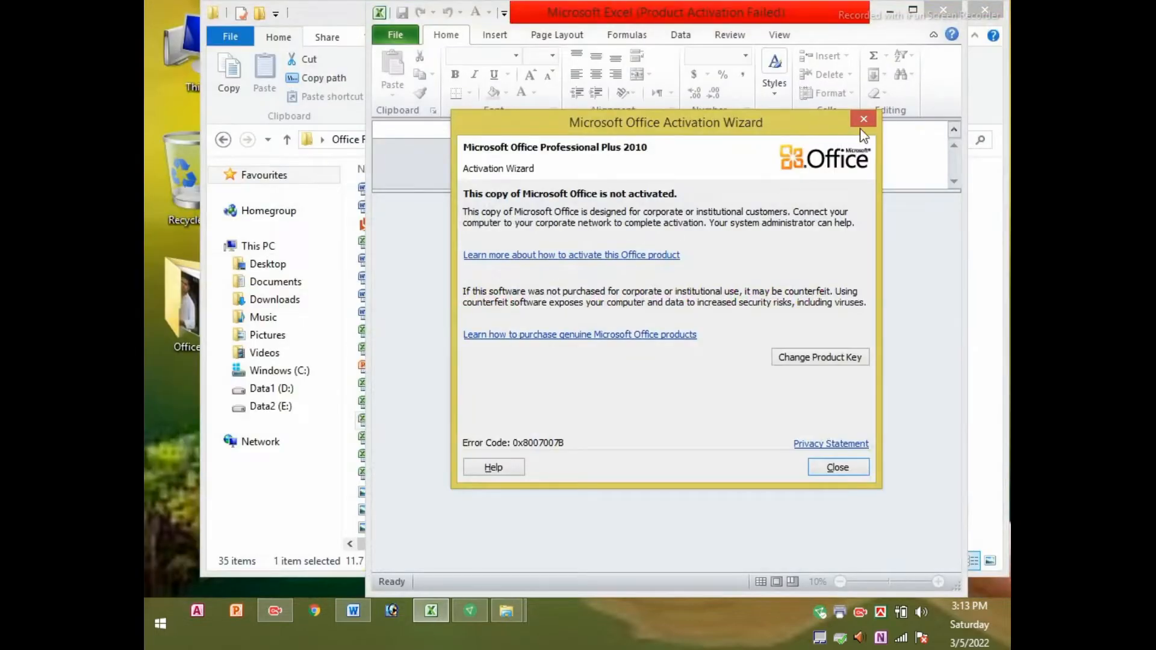
click(955, 11)
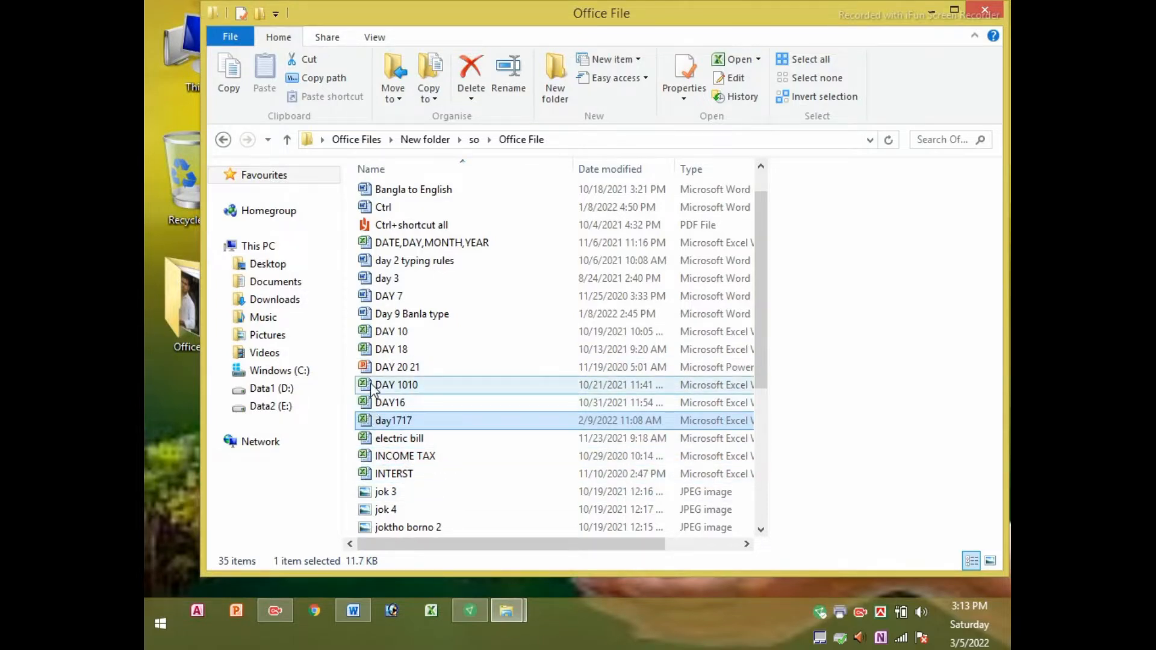
Start opening the DAY 20 21 presentation, then cancel it
click(389, 376)
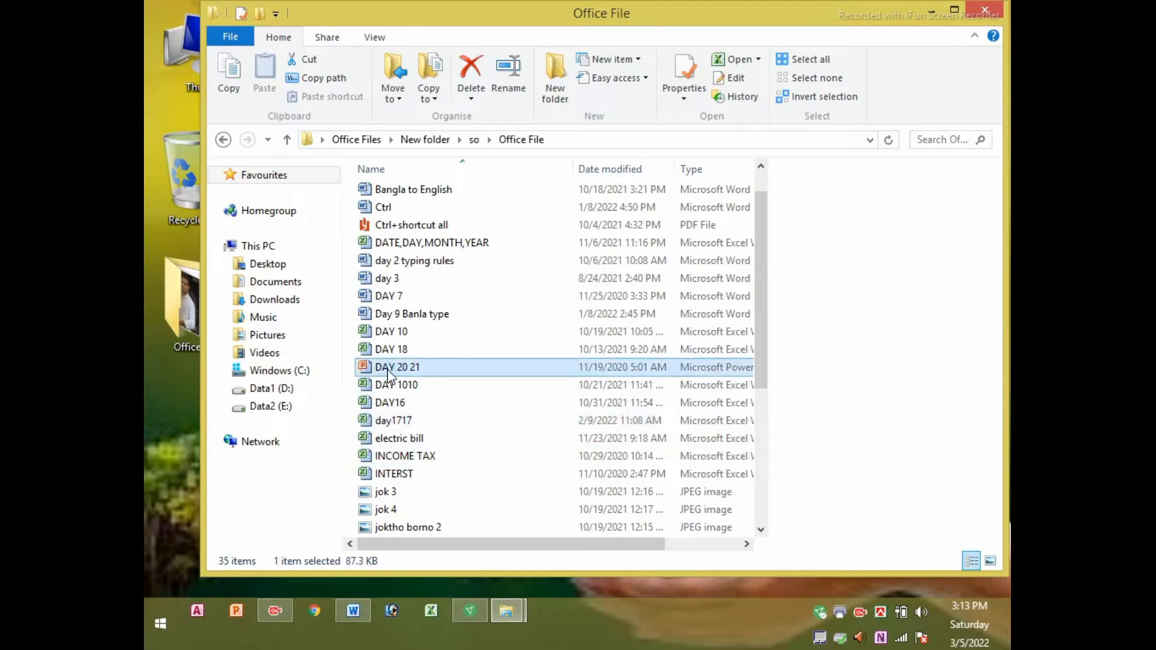
double_click(389, 376)
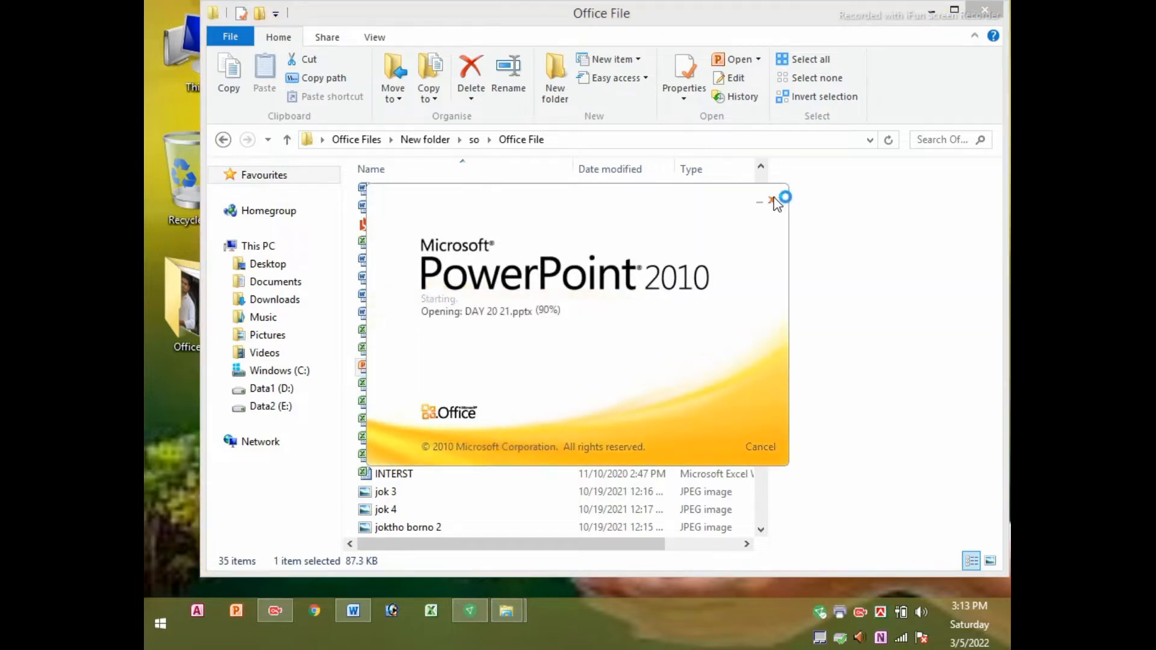
click(772, 201)
Open the day18 folder and select the DAY 18 workbook
scroll(396, 404, down, 1)
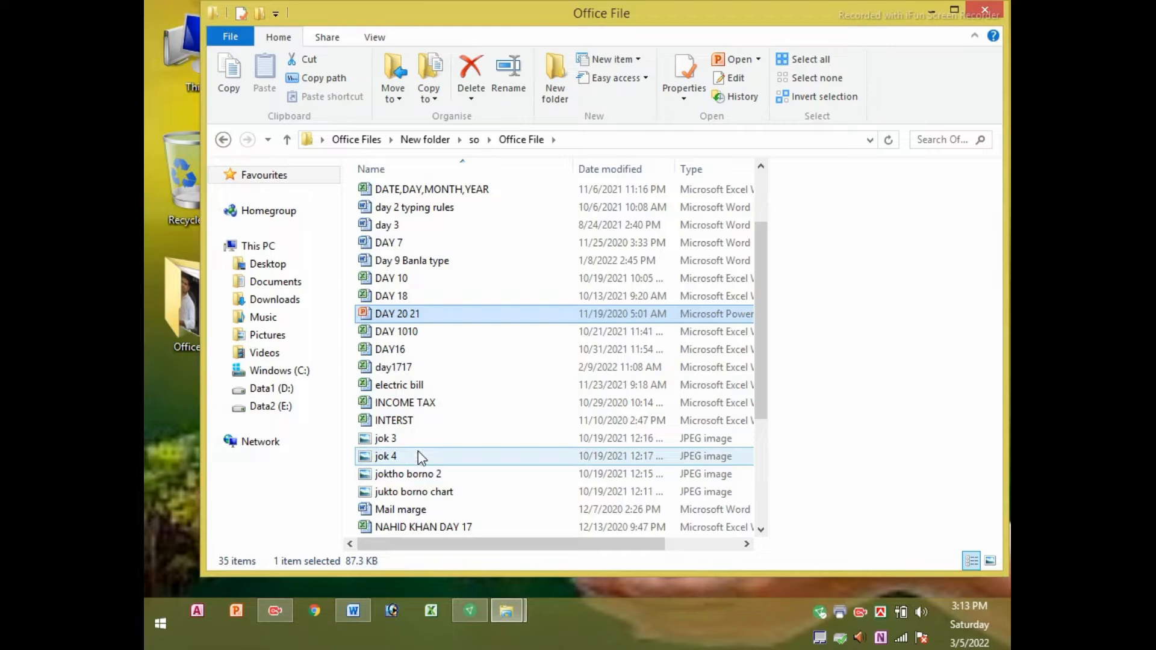
scroll(421, 453, down, 3)
scroll(426, 446, up, 5)
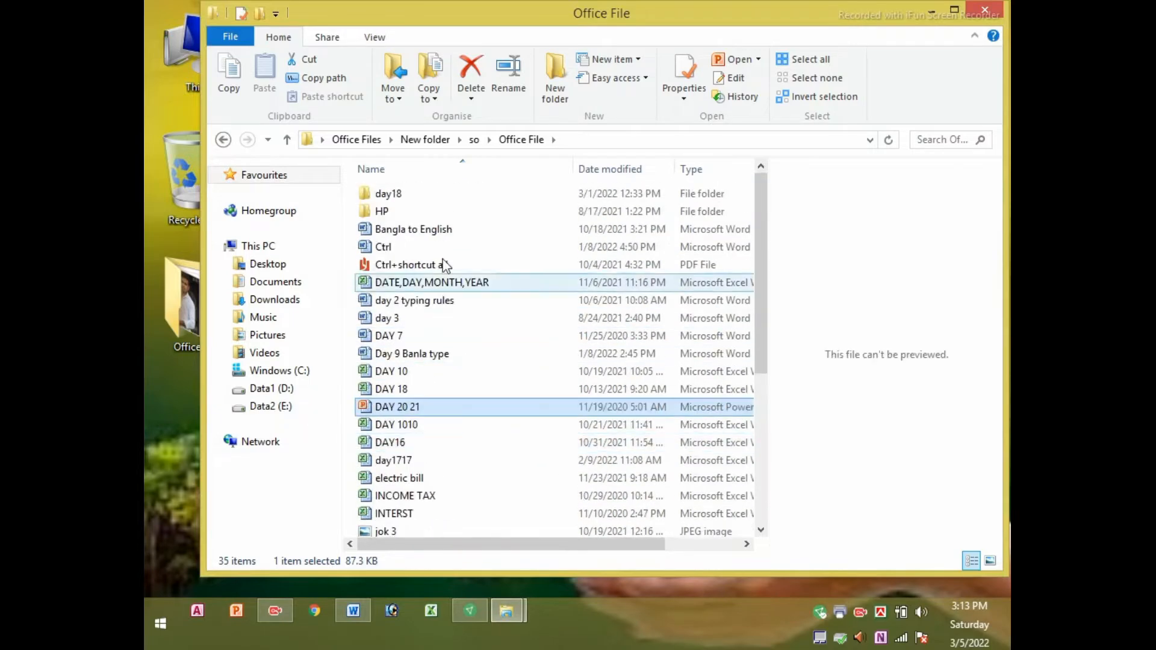
double_click(391, 195)
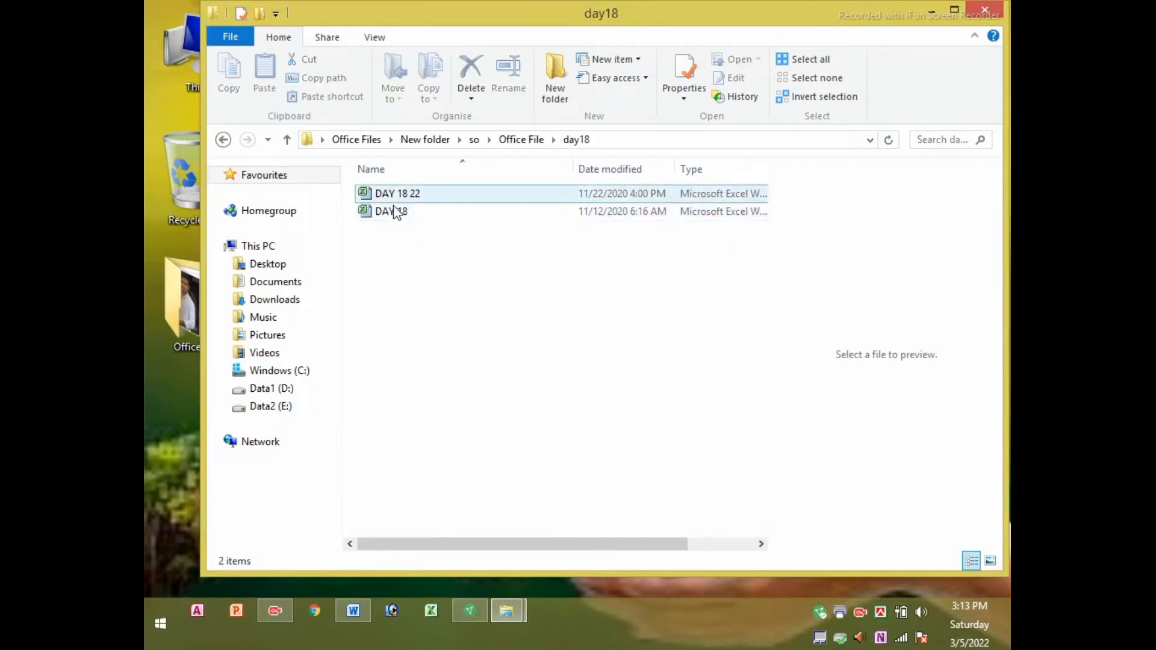
click(396, 213)
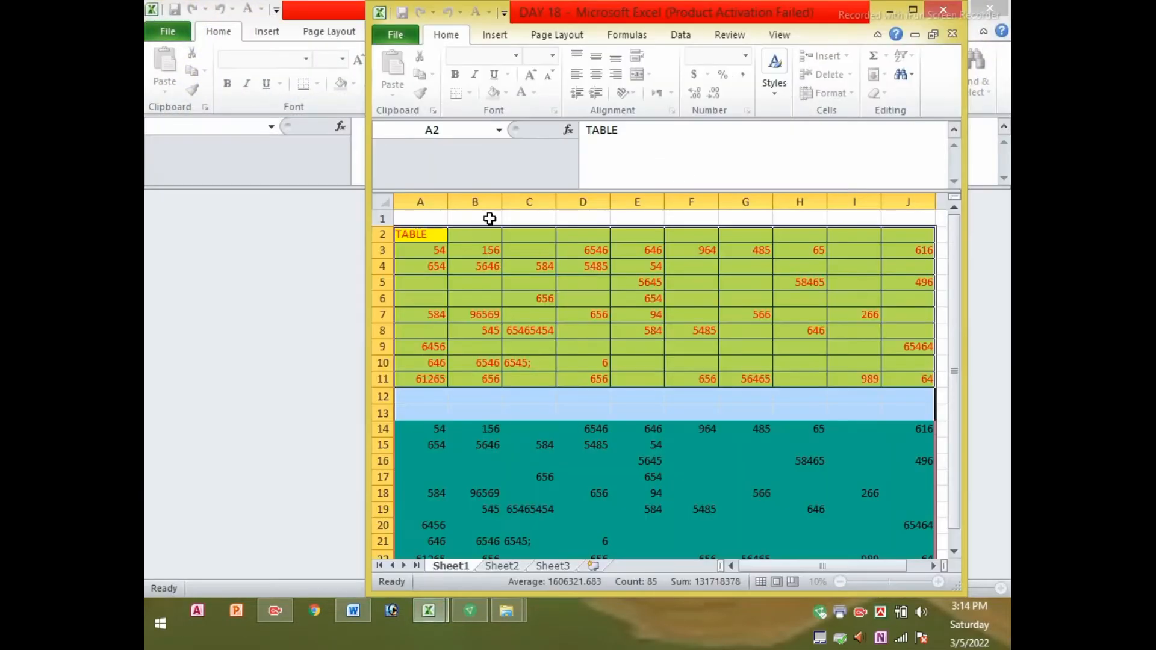
Maximise the DAY 18 workbook window and click around the yellow table
click(913, 10)
click(738, 280)
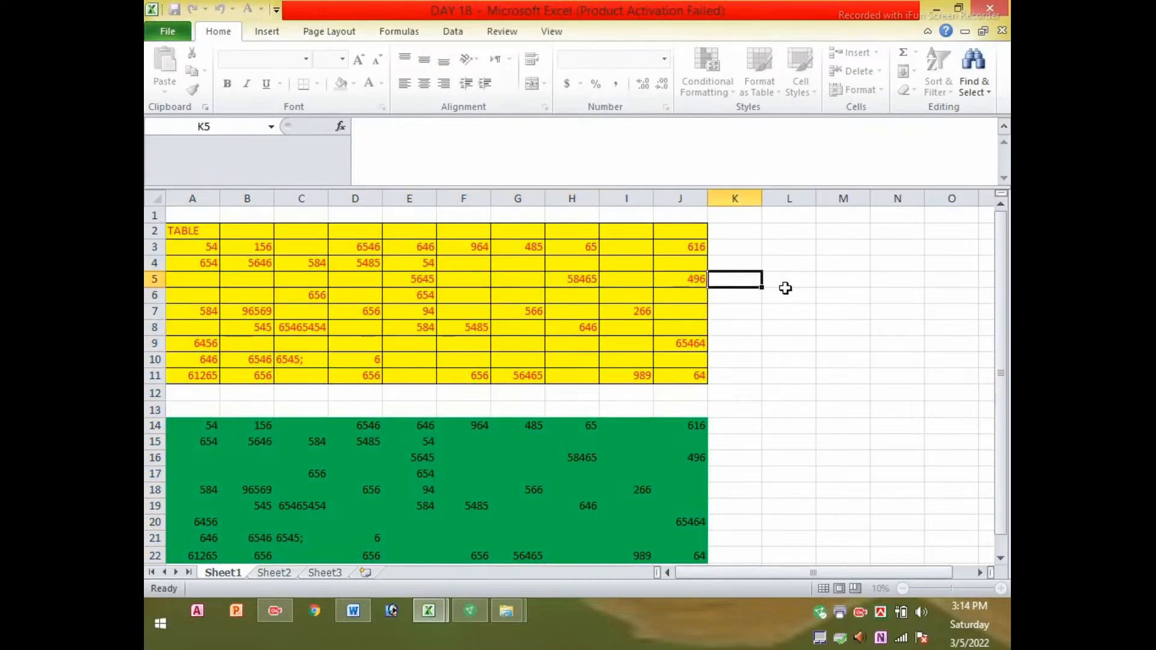
click(843, 278)
click(518, 279)
click(734, 295)
click(355, 295)
click(897, 375)
click(463, 360)
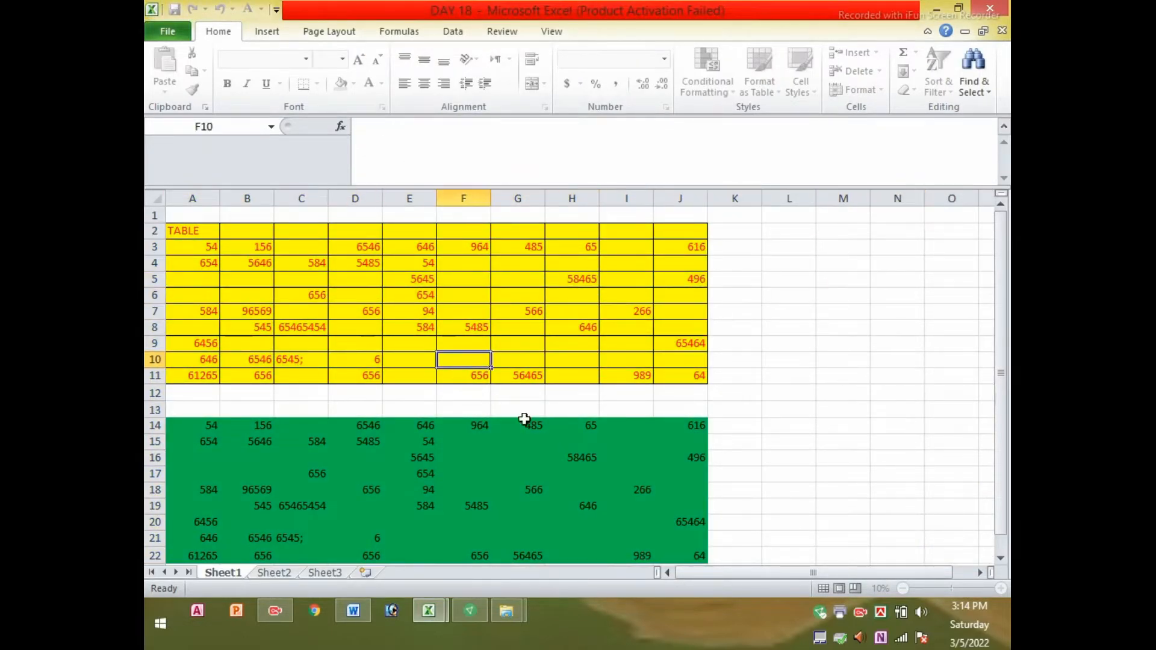
click(623, 340)
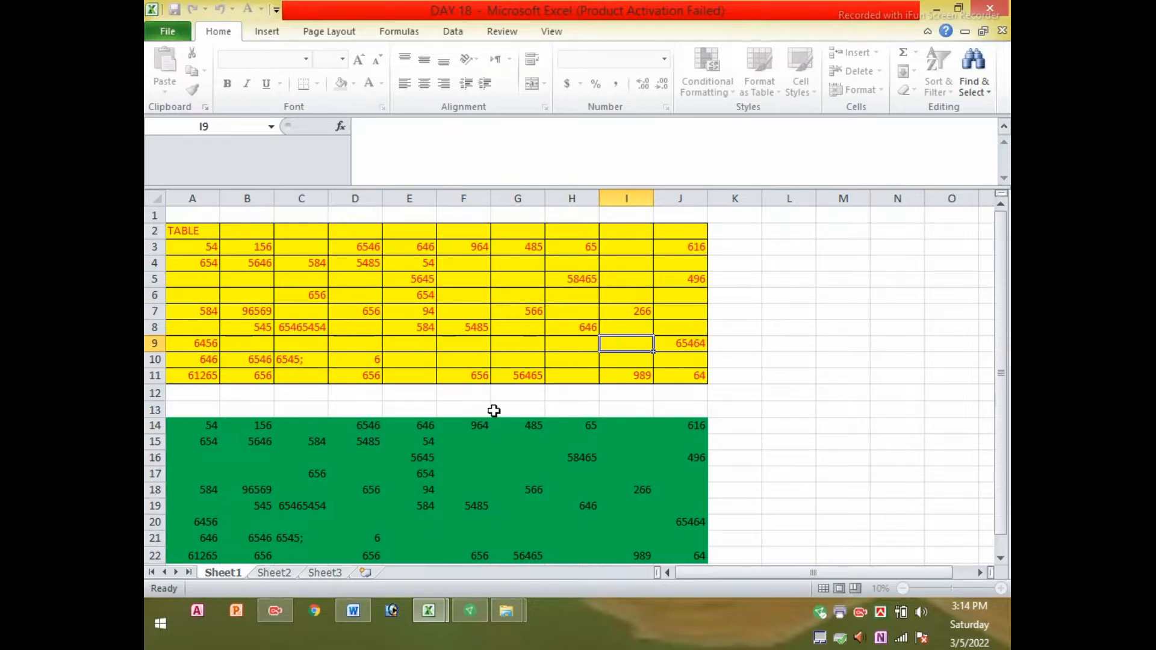
Scroll down to the green copy, click through its cells, then bring up Page Layout
scroll(503, 399, down, 1)
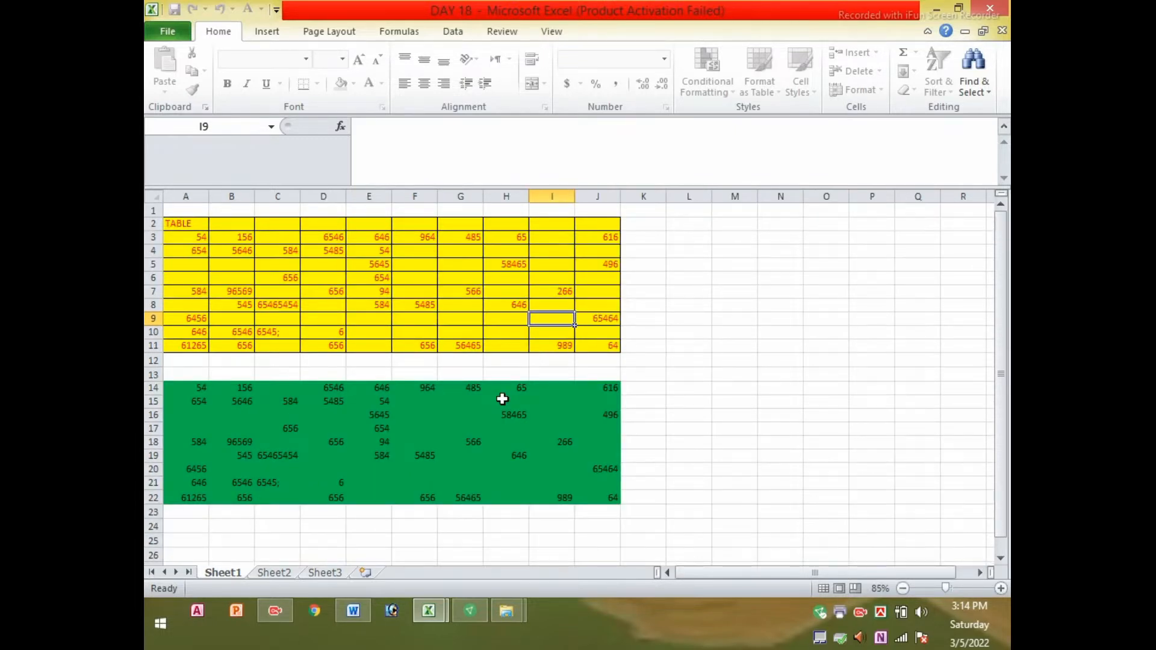
click(268, 414)
click(768, 390)
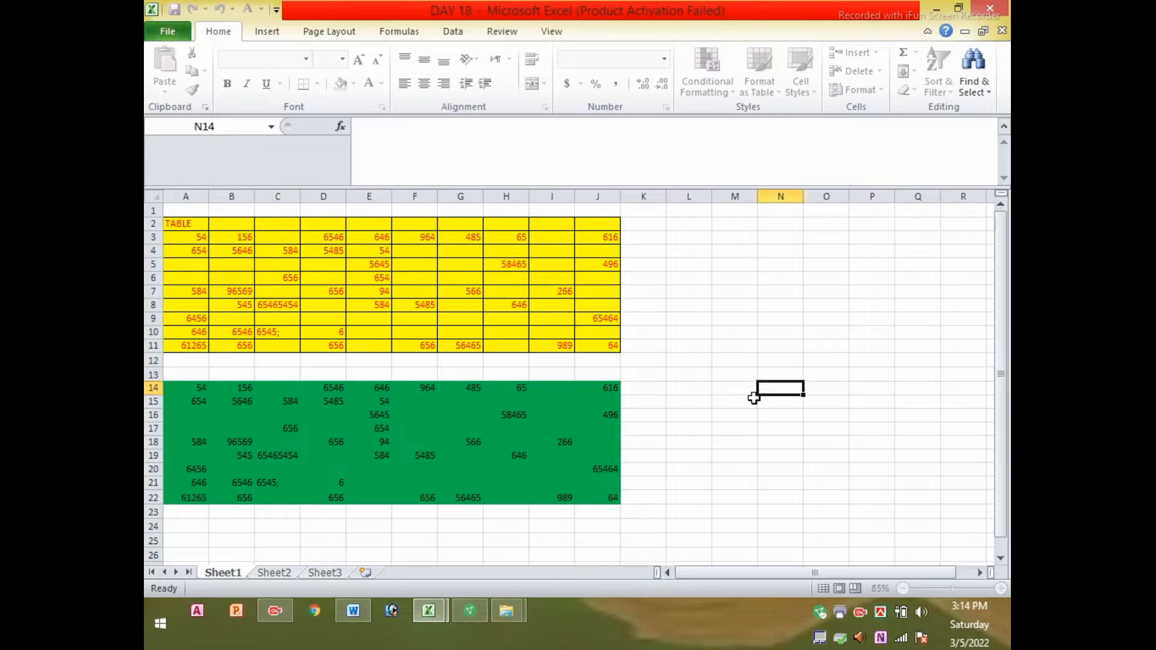
click(429, 359)
click(640, 359)
click(453, 344)
click(672, 333)
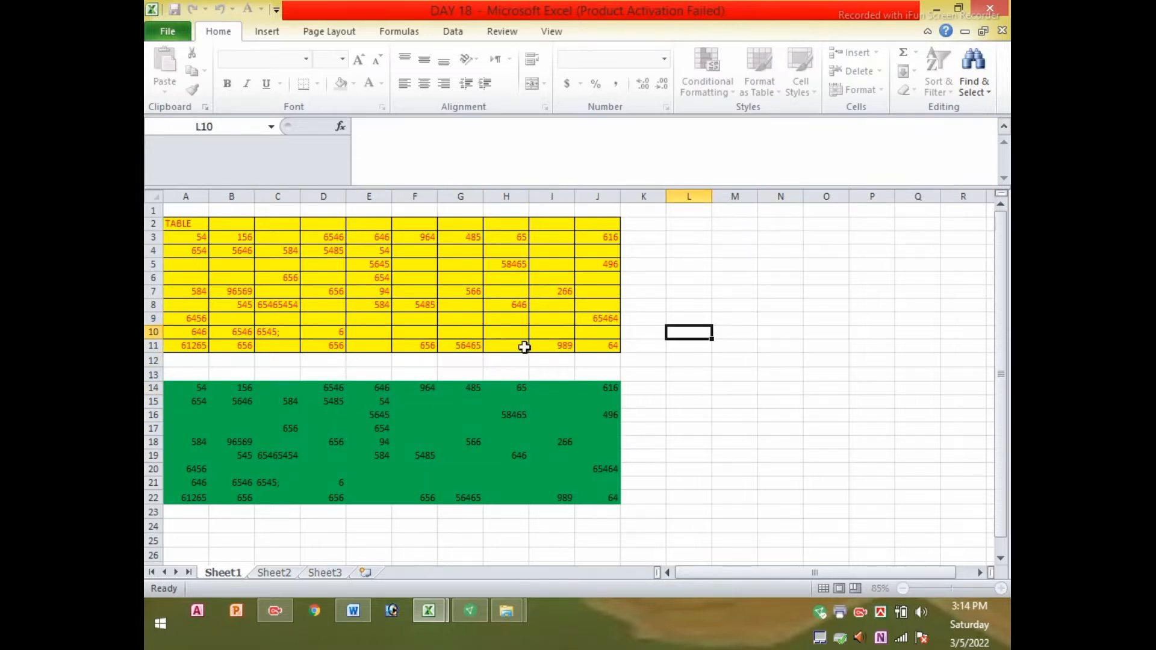
click(323, 36)
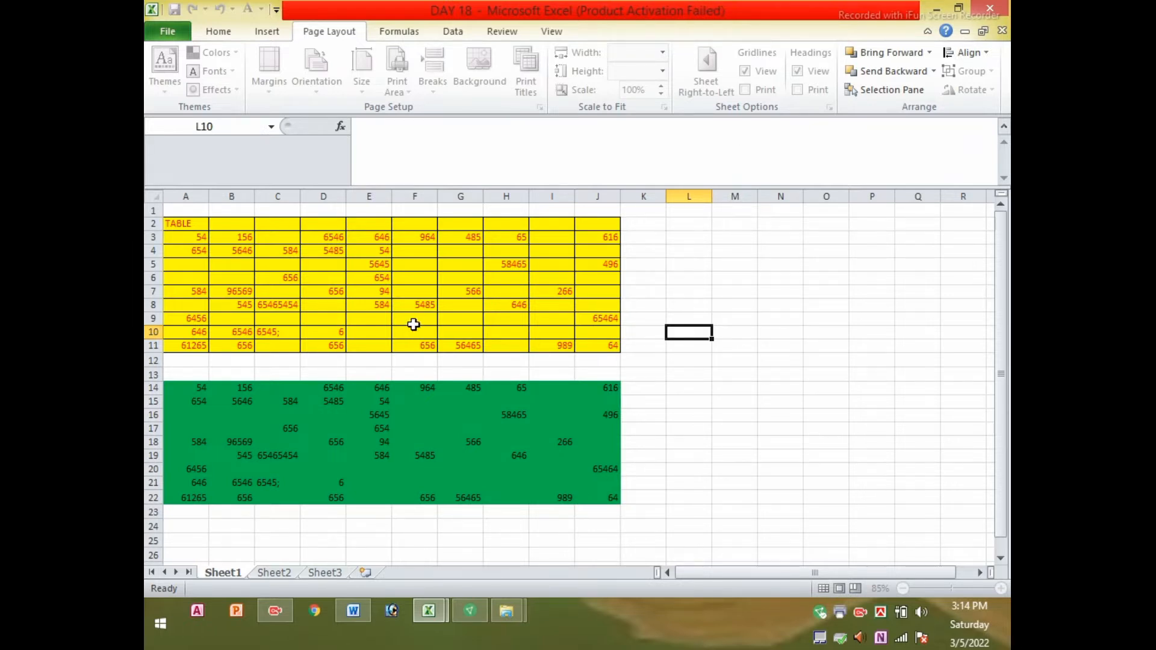
Inspect the yellow table's cells, then widen column F by dragging its border
click(282, 279)
click(465, 305)
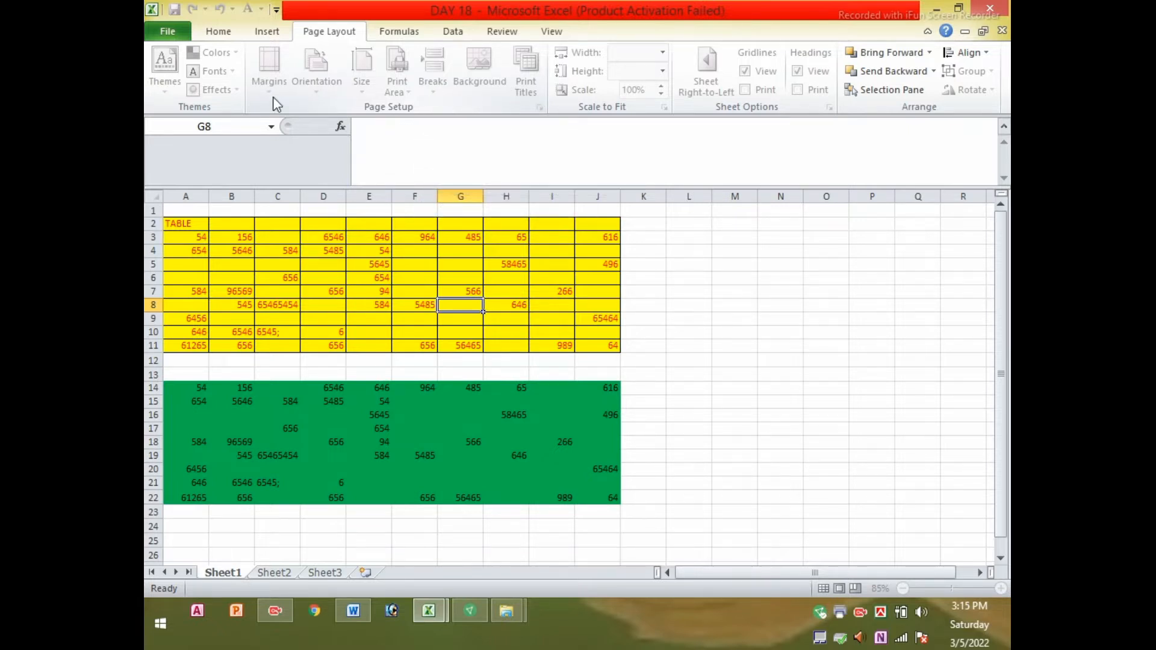
click(458, 291)
click(324, 265)
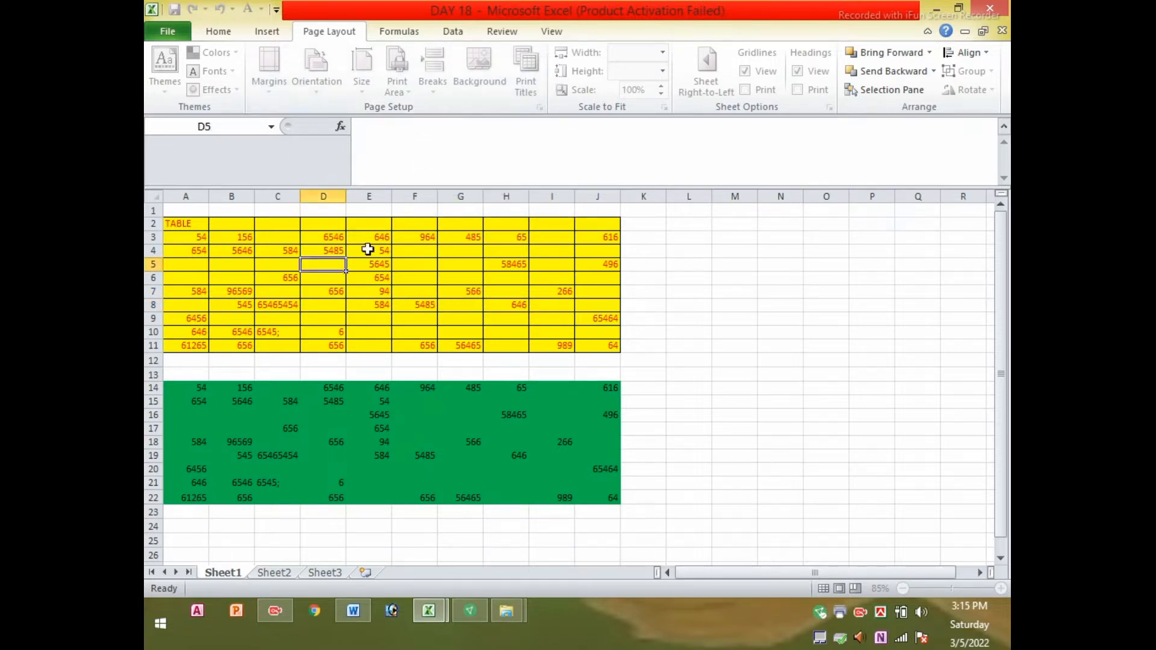
click(383, 242)
click(522, 237)
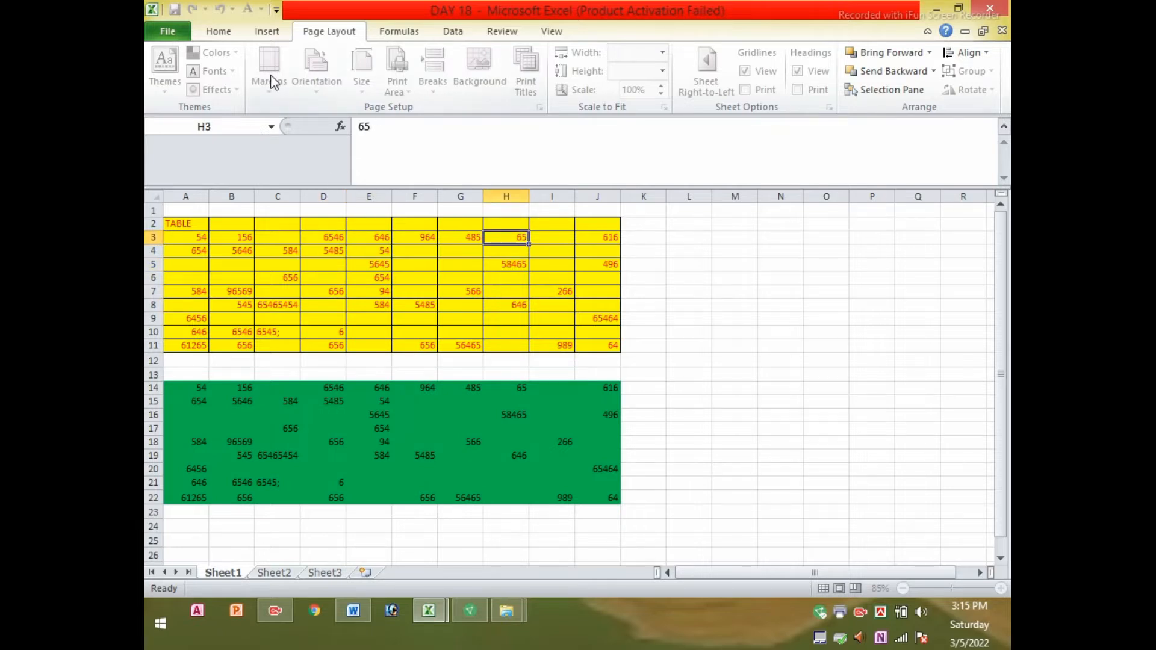
click(279, 264)
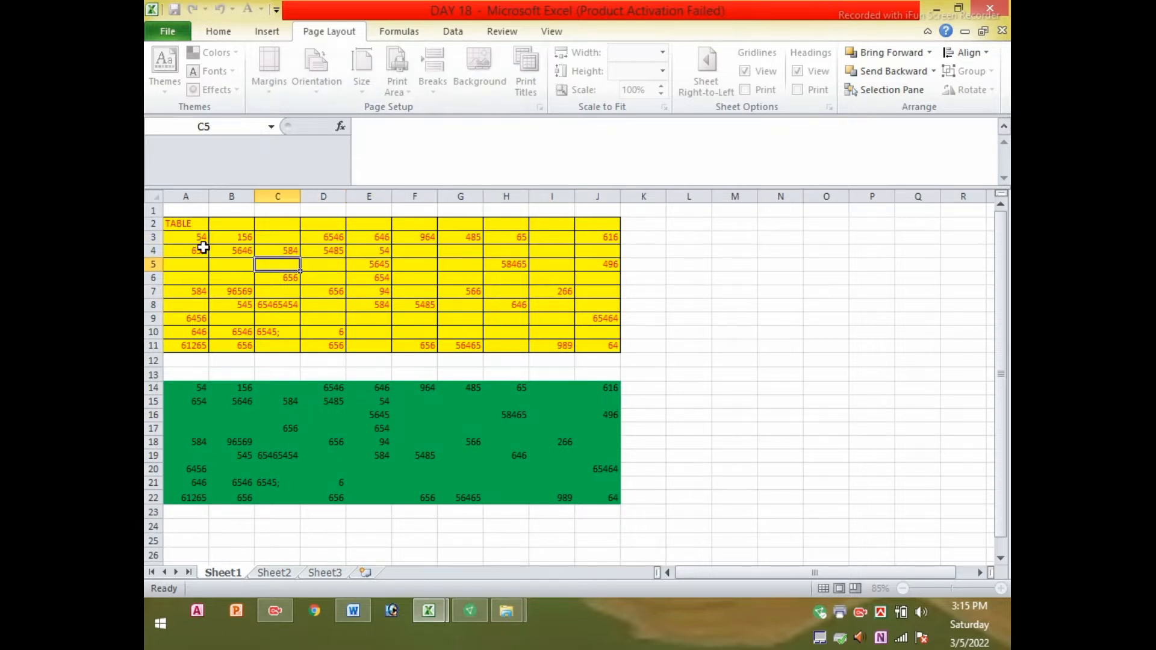
click(371, 289)
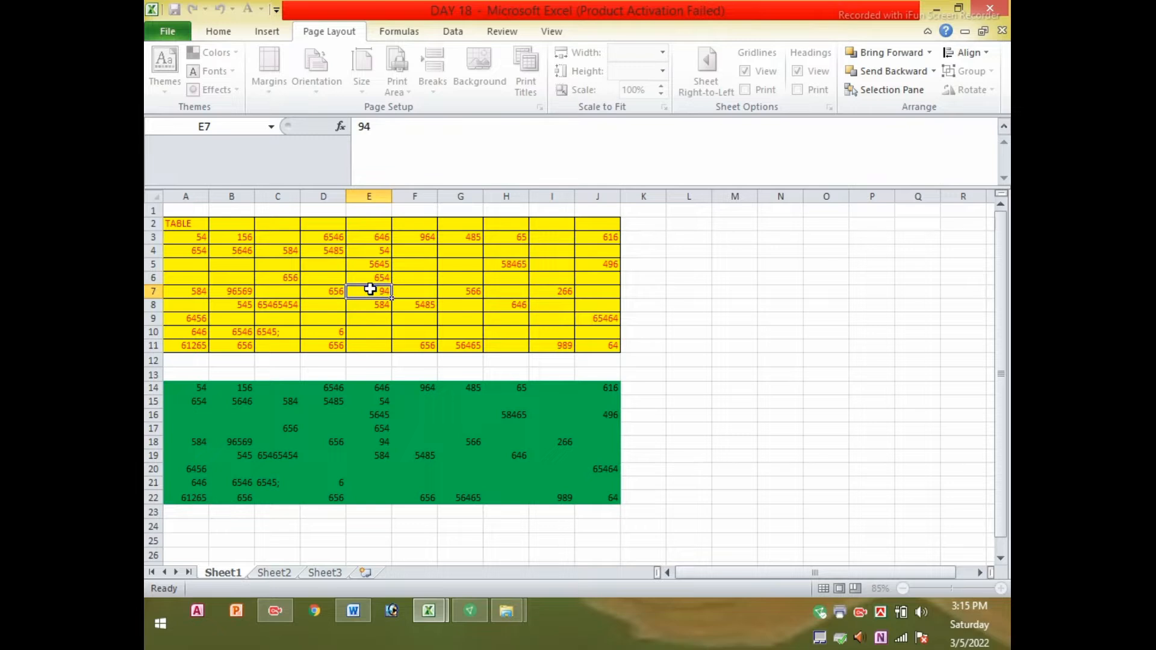
drag(442, 196, 477, 196)
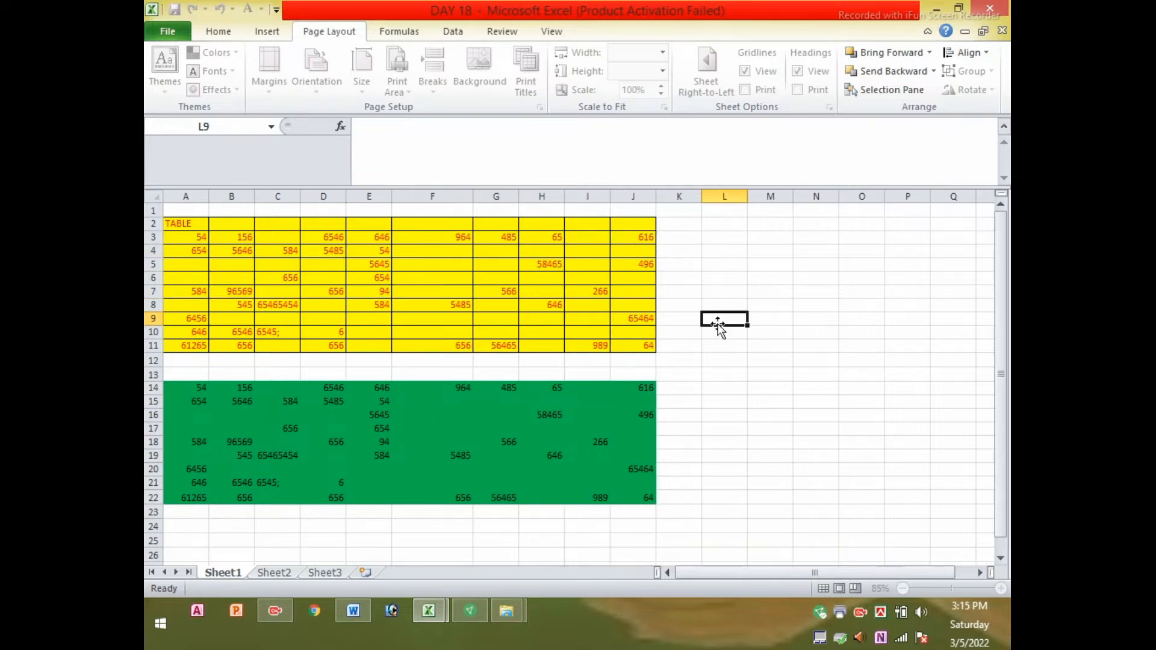
Select cells and ranges across the sheet, including A3:F11 and L6:O14
click(476, 292)
click(375, 291)
click(591, 333)
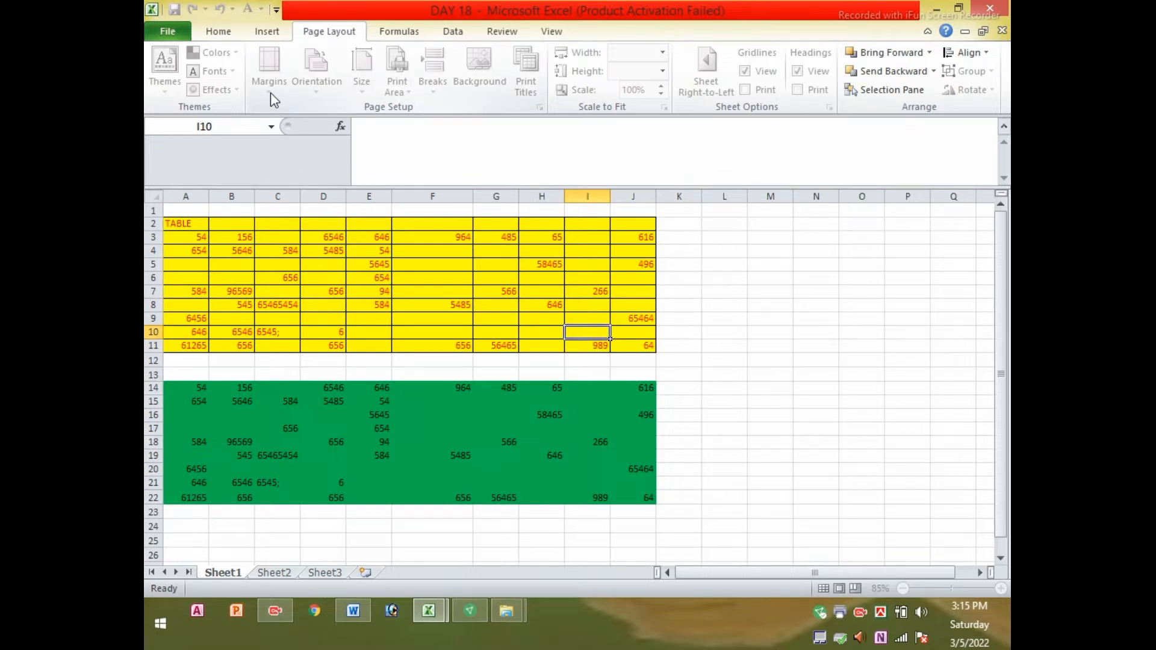
click(265, 210)
click(198, 237)
shift+click(458, 346)
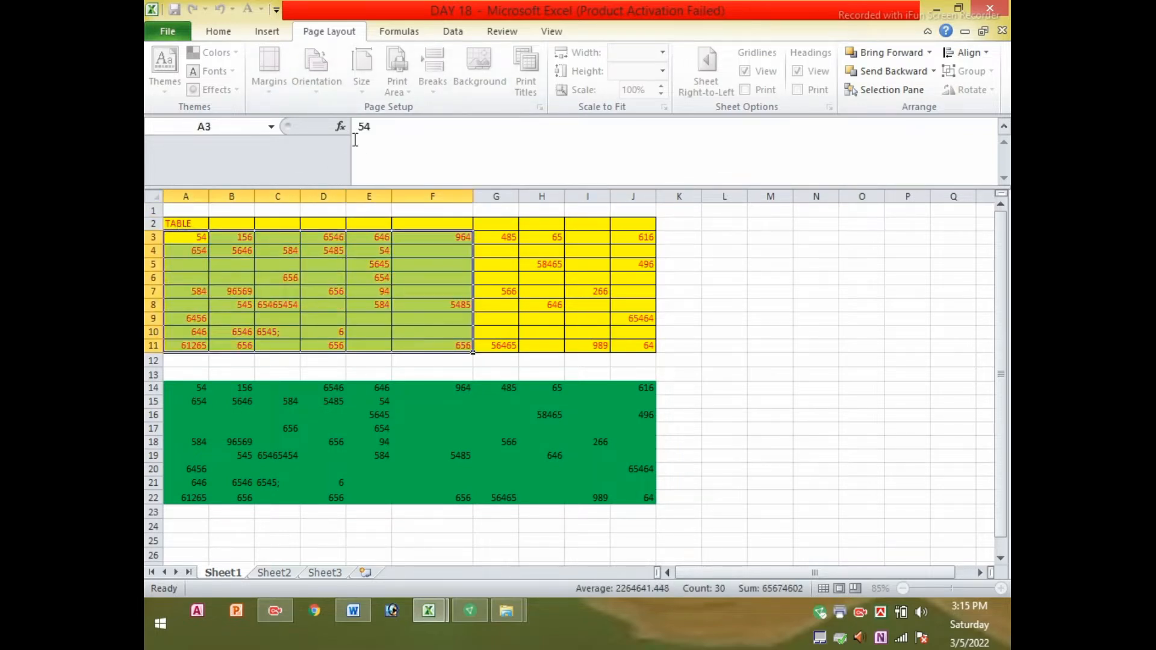
click(530, 305)
click(544, 263)
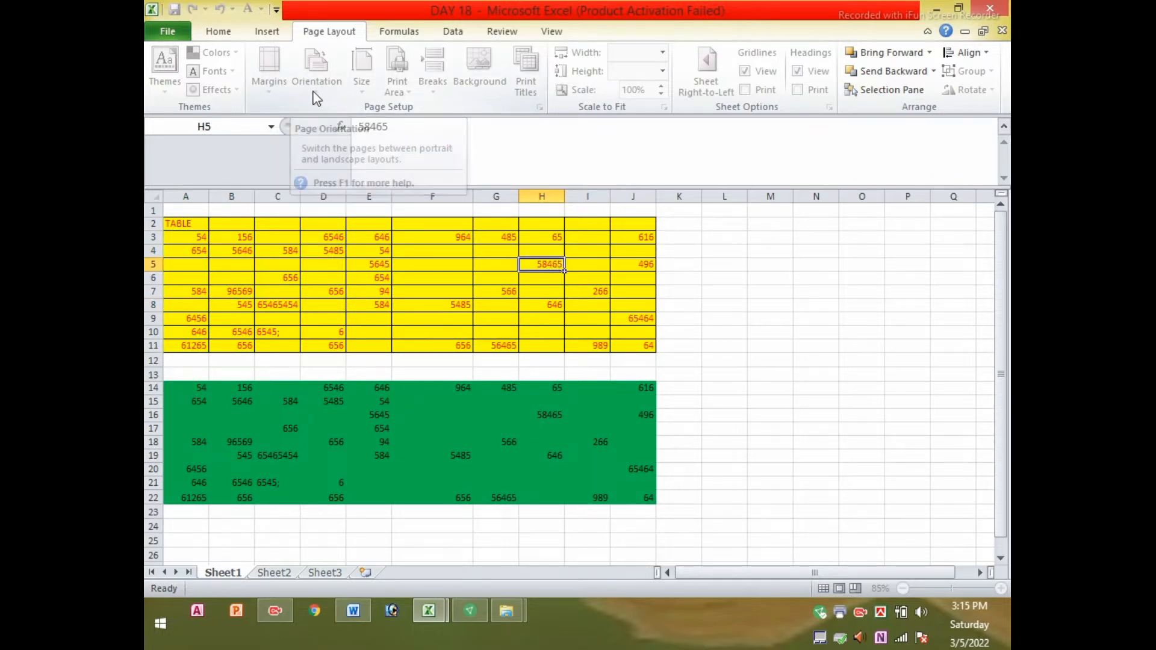
drag(717, 277, 867, 388)
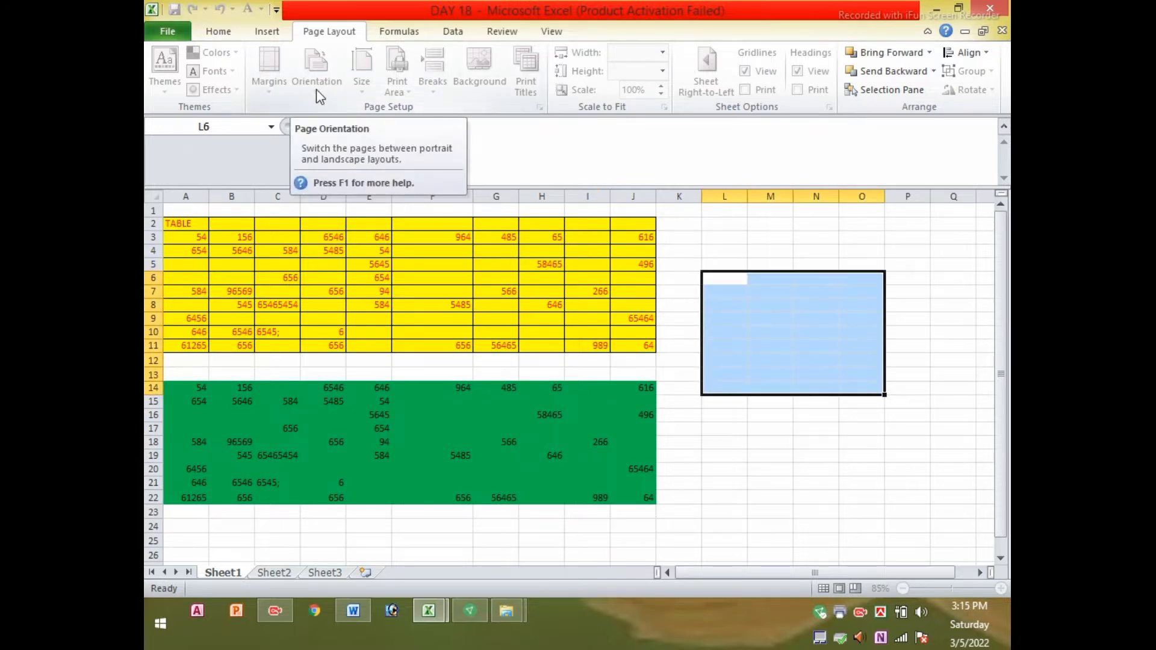
click(492, 336)
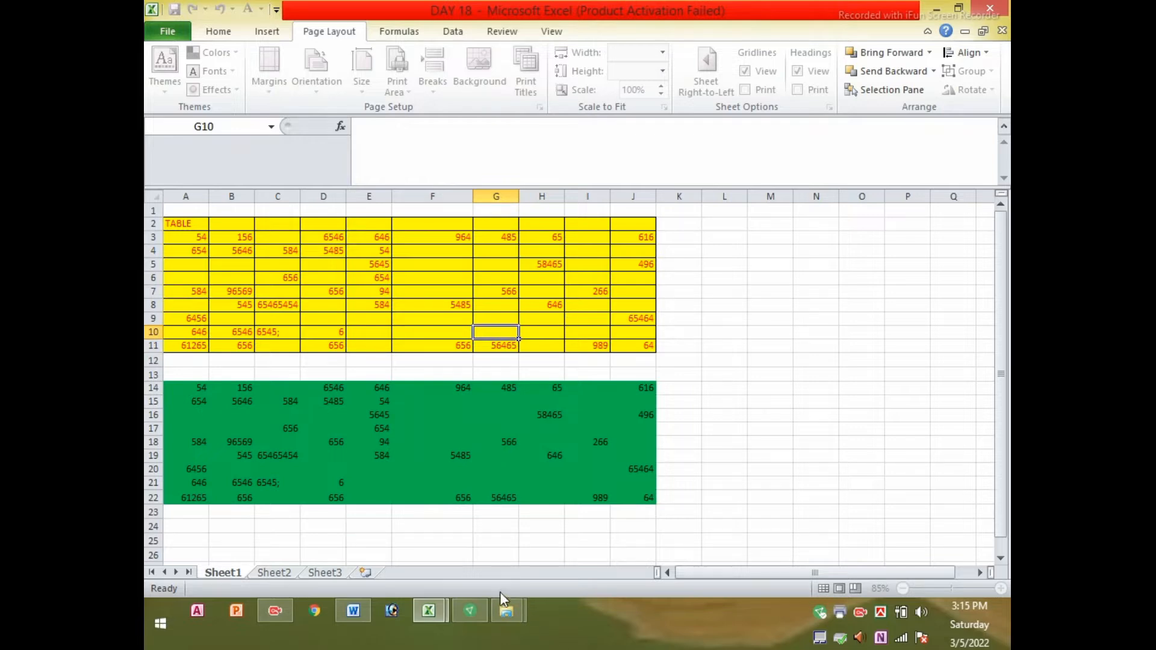
mouse_move(431, 606)
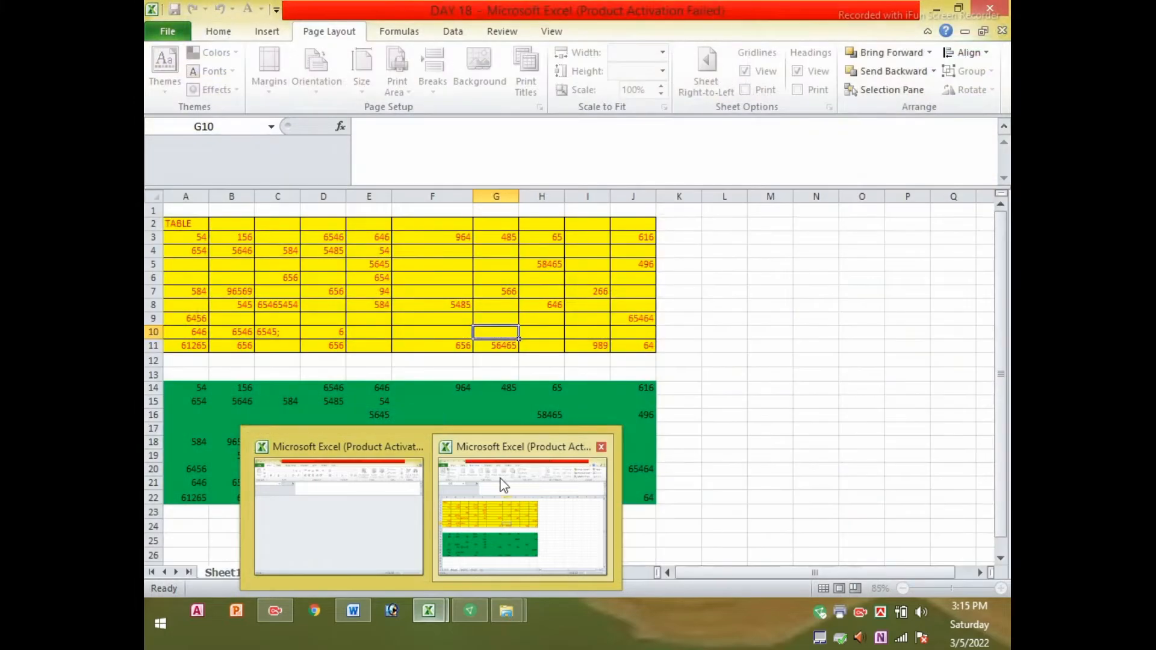
Dismiss the Office Activation Wizard and close the empty extra Excel window
click(383, 493)
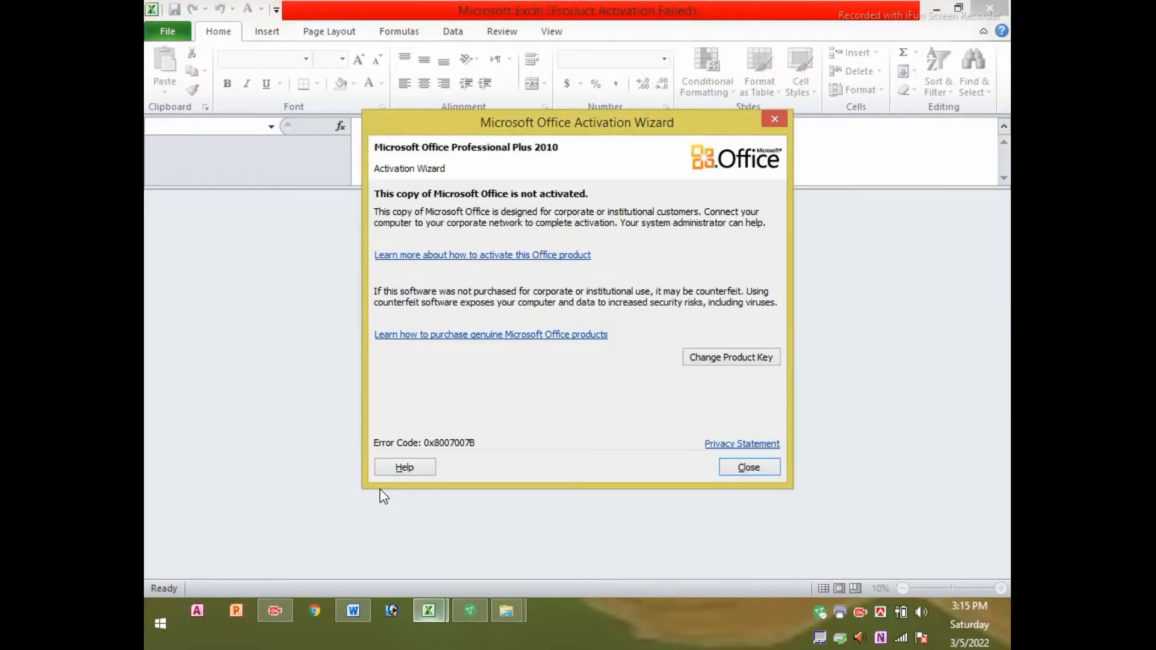
click(773, 120)
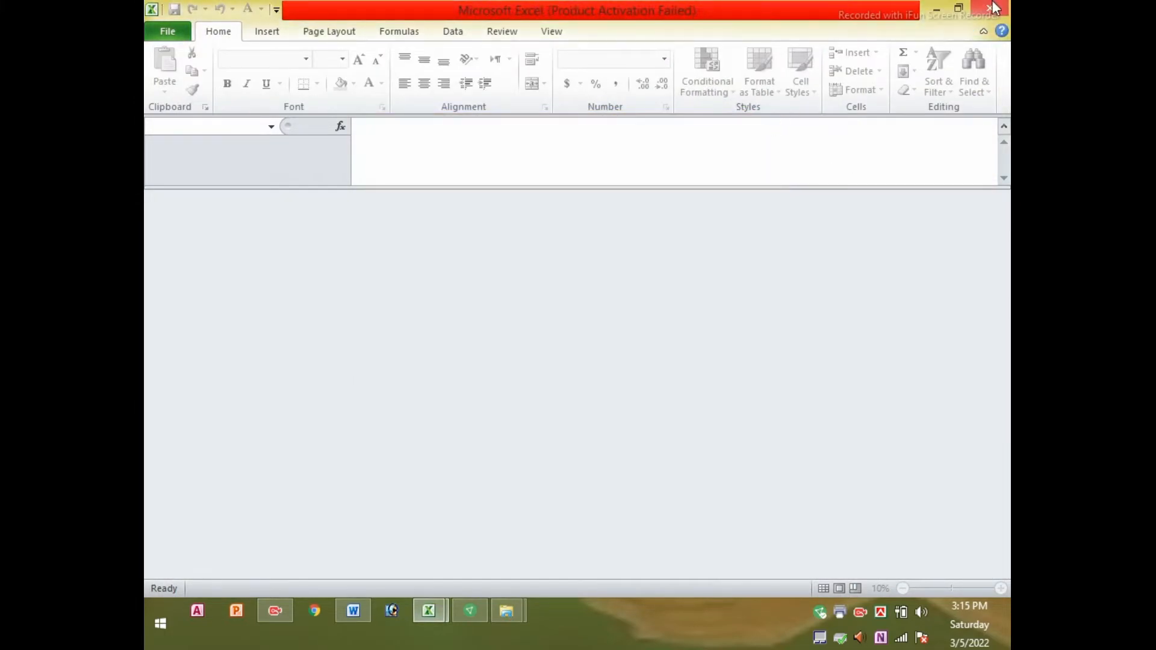
click(992, 7)
Check cells in the yellow and green tables, then minimise the DAY 18 workbook
click(433, 292)
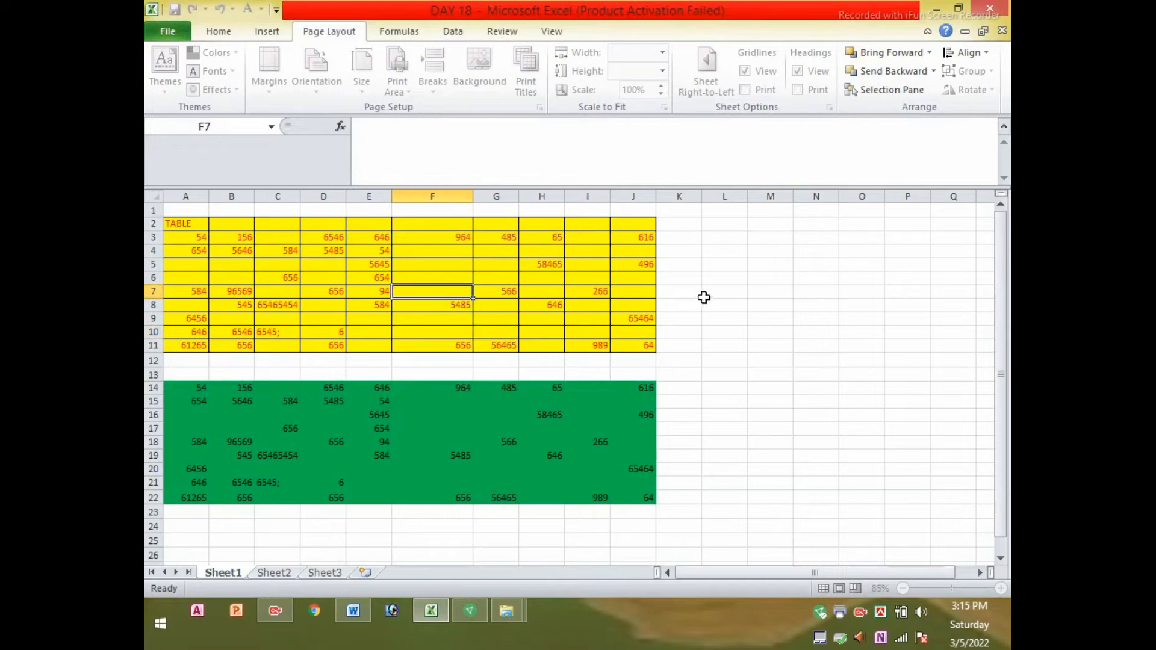
click(687, 276)
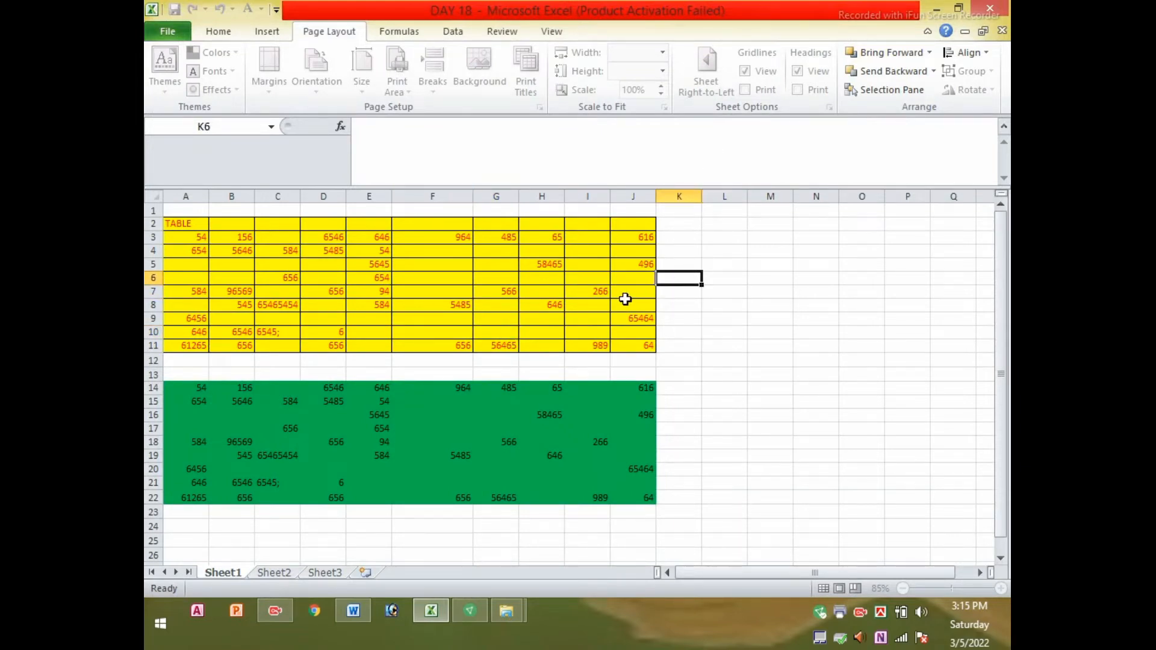
click(499, 303)
click(593, 294)
click(395, 418)
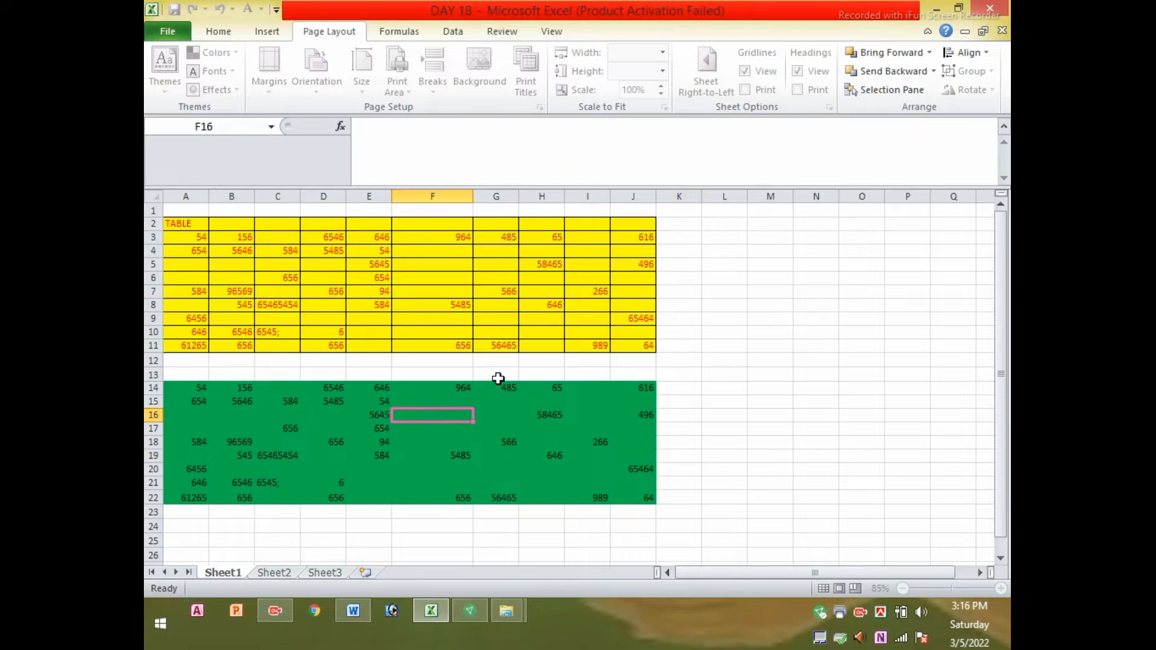
click(400, 332)
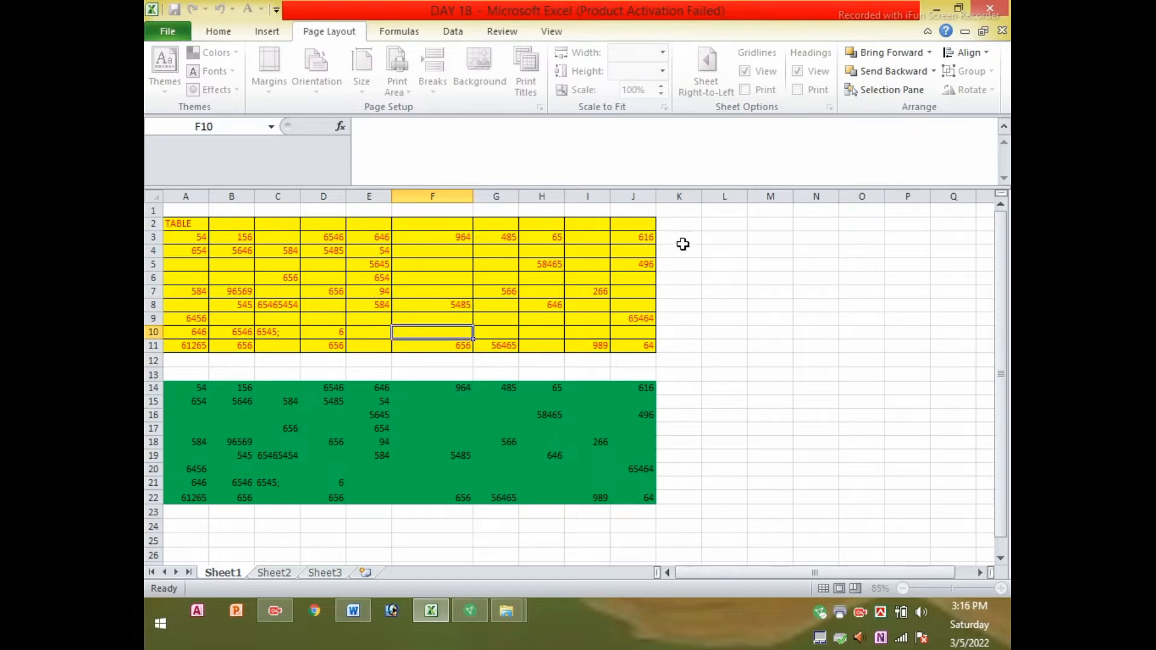
click(422, 265)
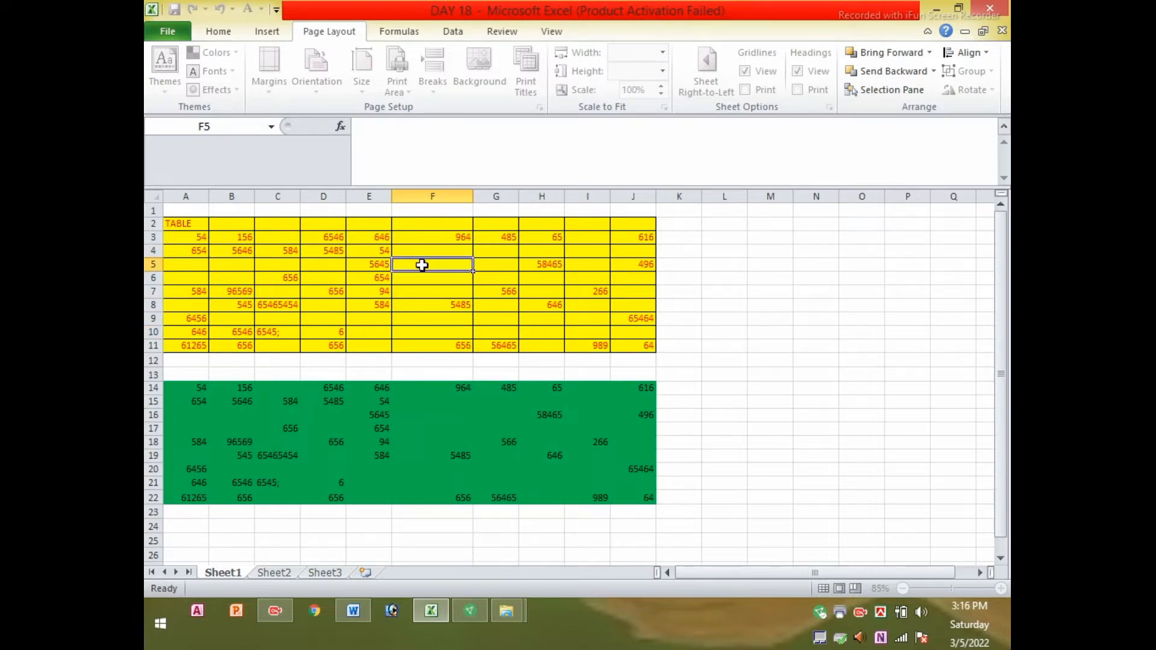
click(937, 8)
Refresh the day18 file list three times and briefly bring Excel forward
right_click(460, 287)
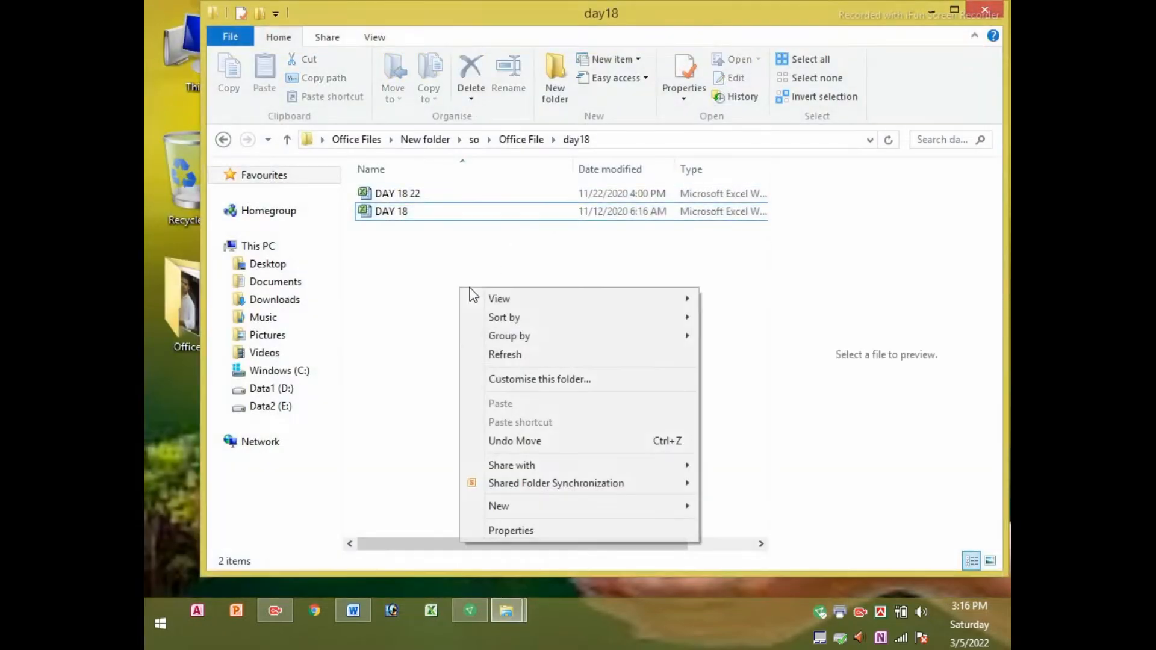
click(512, 354)
right_click(484, 297)
click(511, 360)
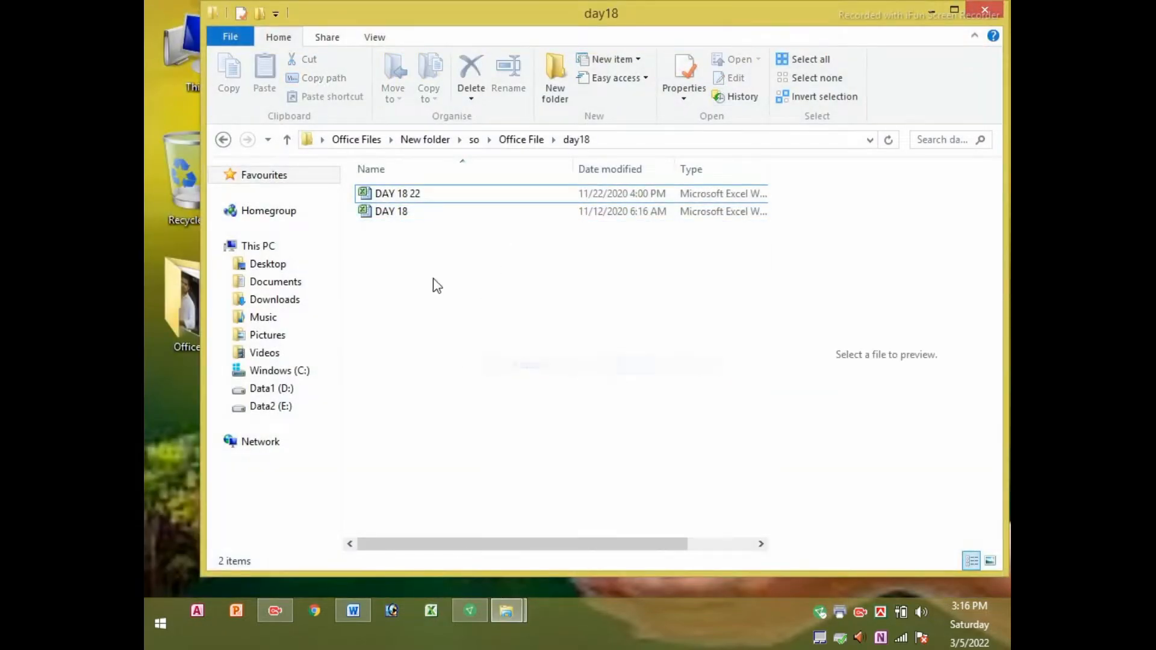
right_click(433, 278)
click(477, 345)
right_click(434, 293)
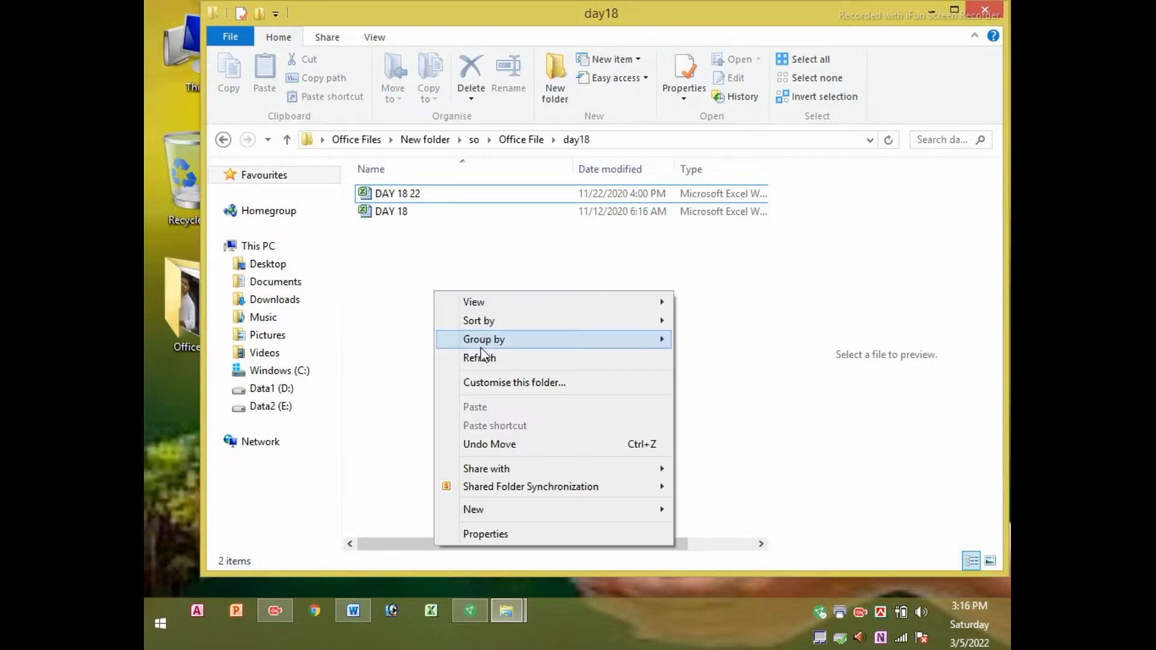
click(382, 218)
double_click(382, 218)
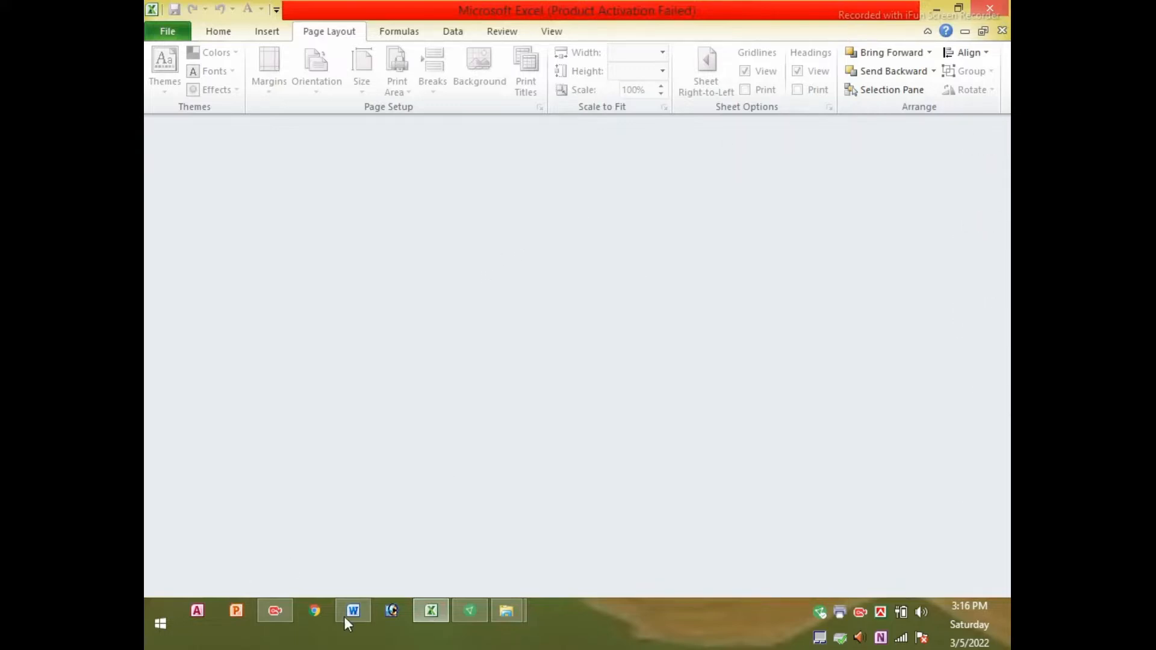
click(433, 610)
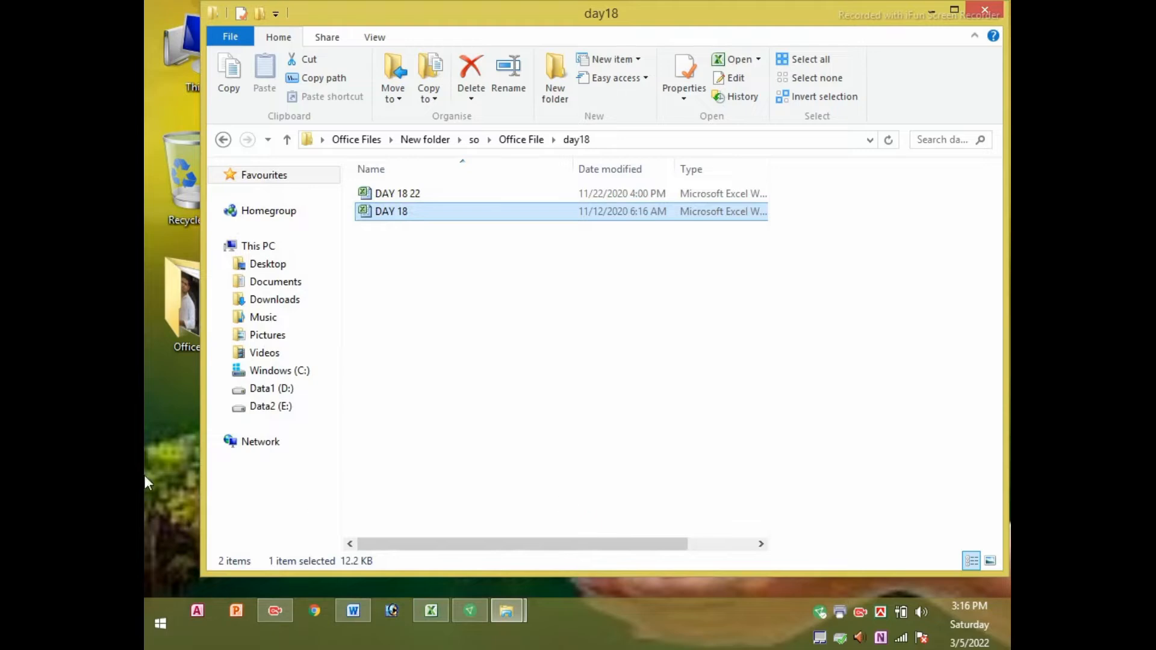
Refresh the desktop and folder view repeatedly from the context menu
right_click(157, 412)
click(219, 252)
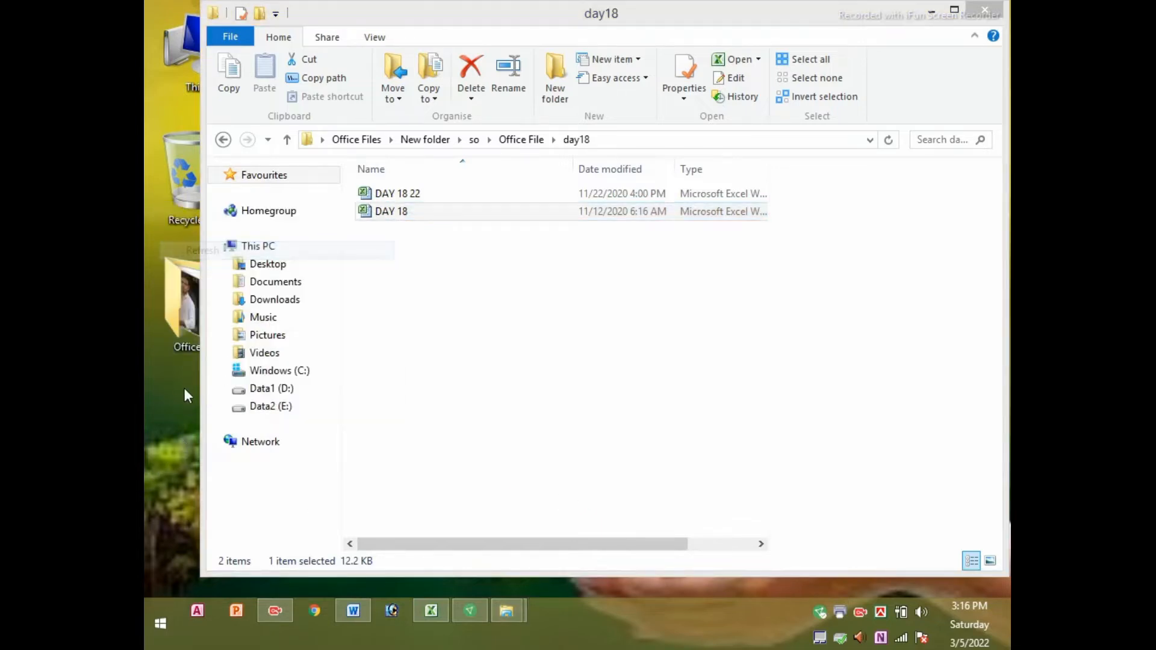
right_click(184, 389)
click(220, 436)
right_click(179, 407)
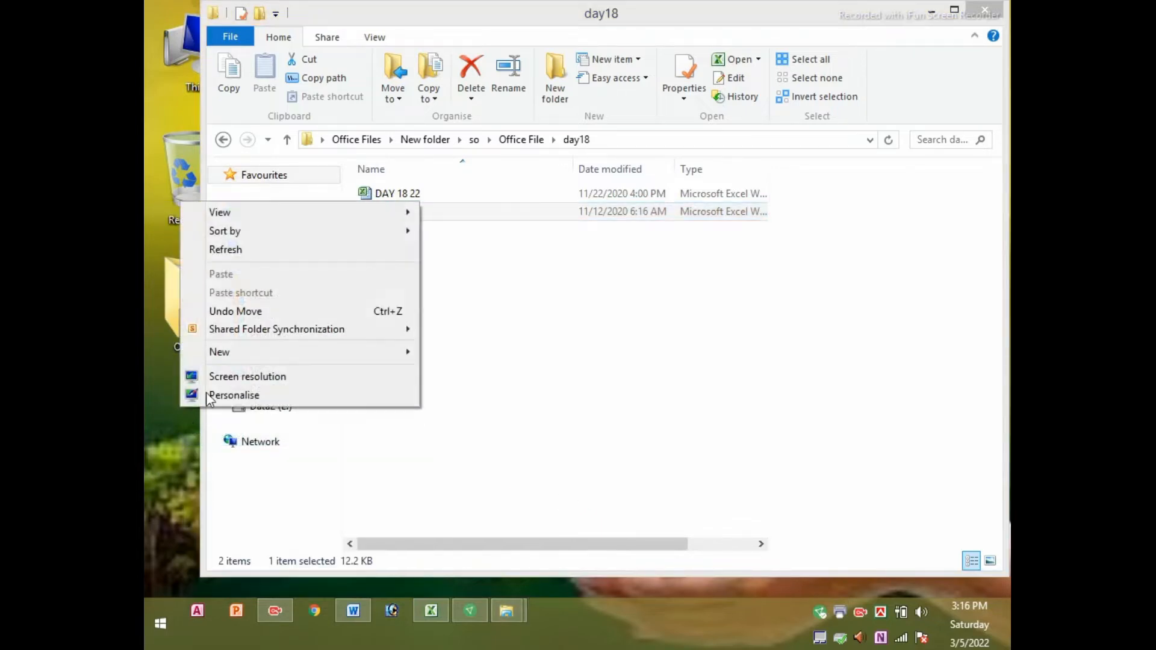
click(224, 250)
right_click(169, 386)
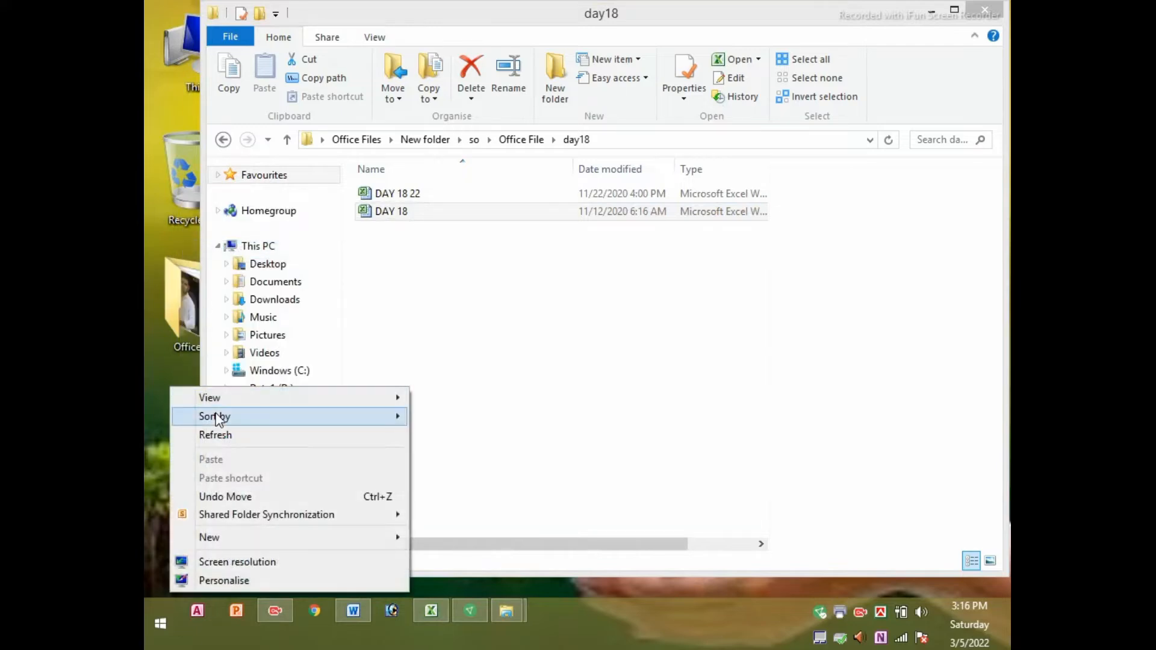
click(204, 433)
right_click(161, 384)
click(202, 431)
right_click(154, 368)
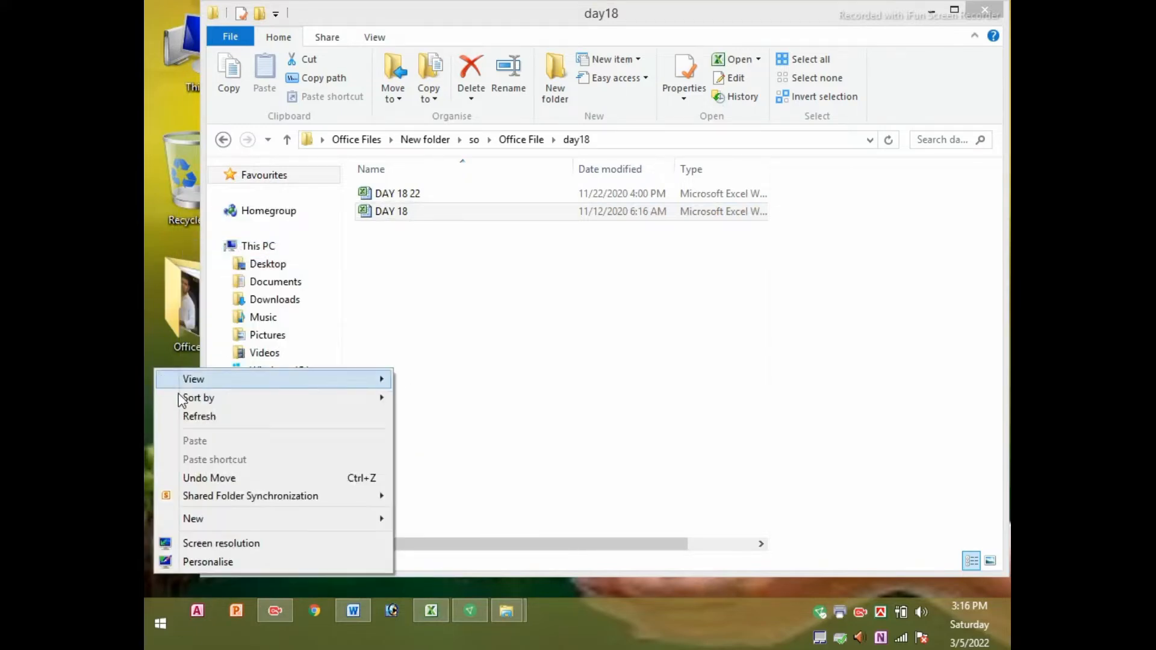
click(189, 419)
right_click(153, 189)
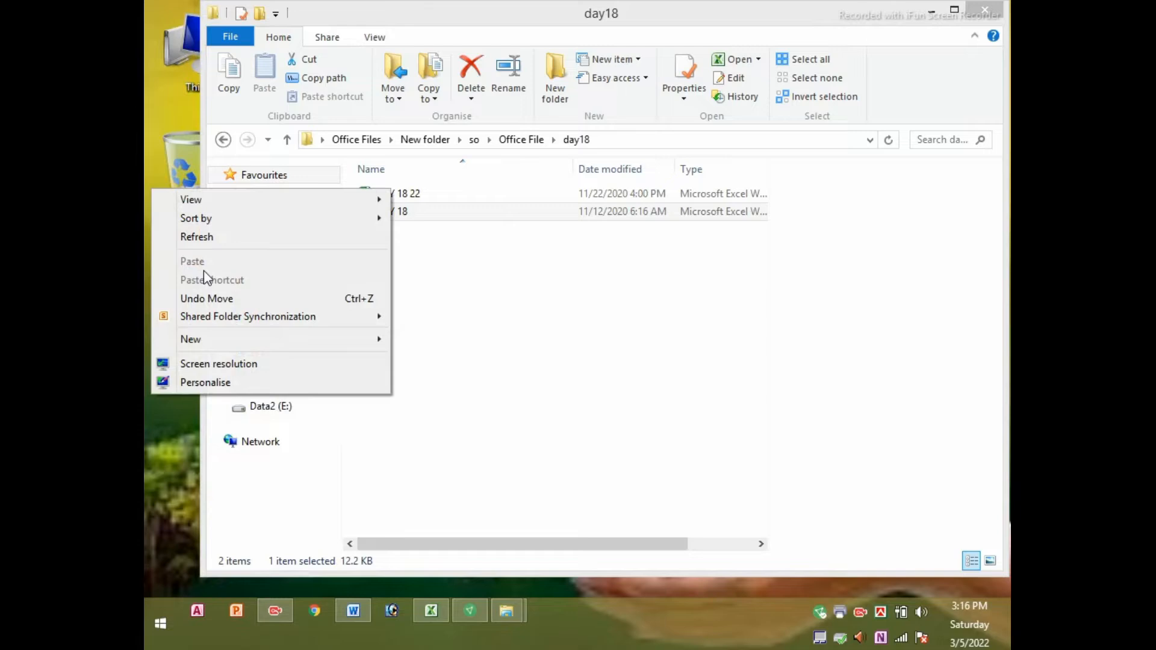
click(204, 239)
Toggle Excel from the taskbar, close the day18 folder window, and refresh the desktop
click(431, 610)
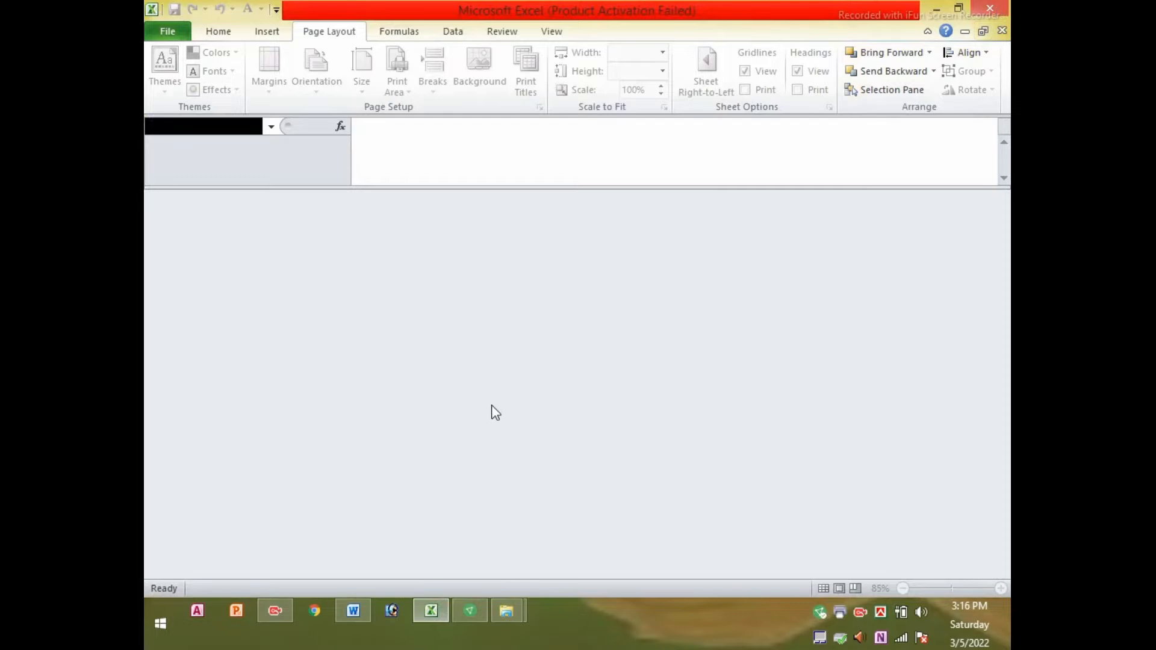
click(431, 609)
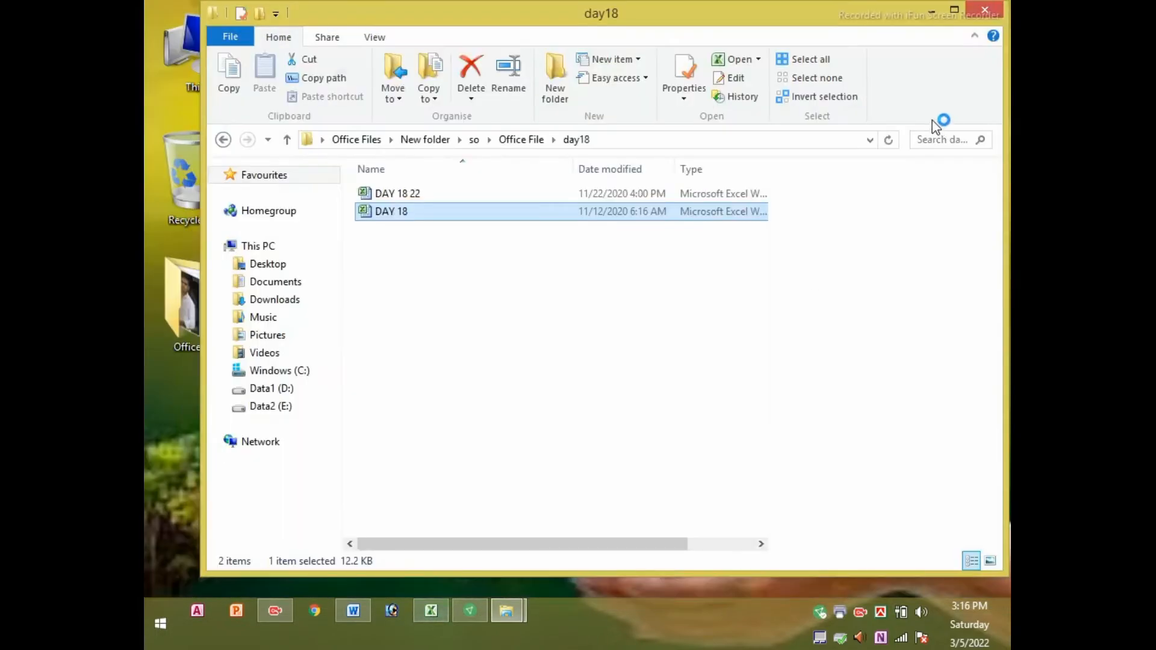
click(988, 9)
right_click(477, 103)
click(522, 151)
right_click(468, 101)
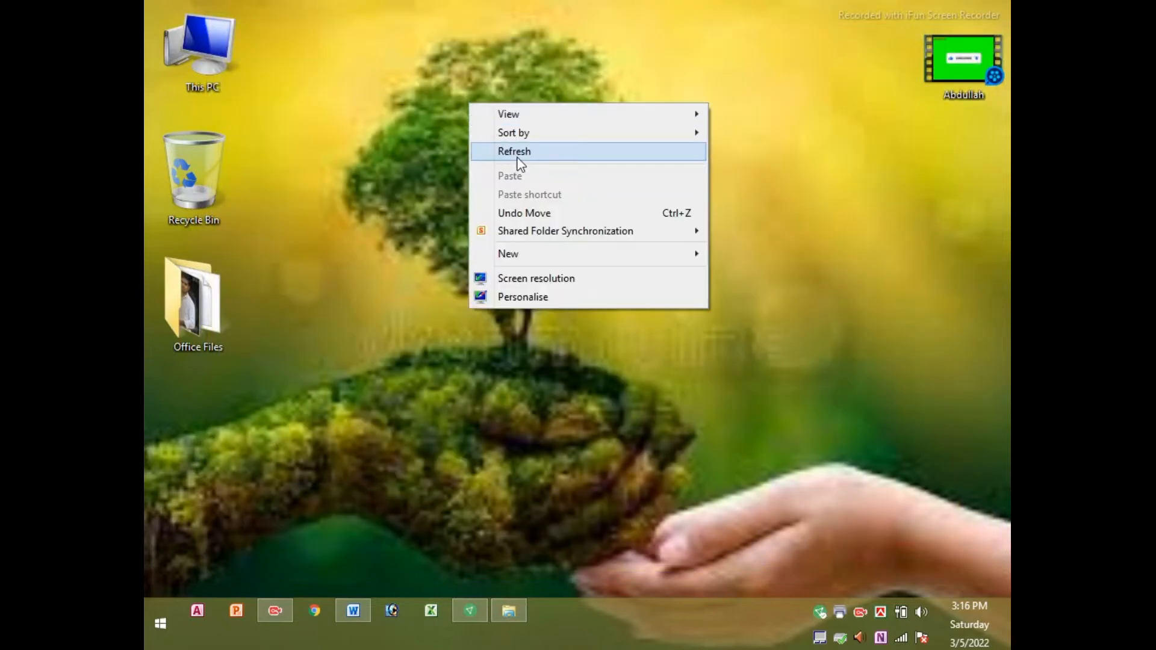
Refresh the desktop several times, then open the Office Files desktop folder
click(516, 150)
right_click(455, 97)
click(508, 148)
right_click(428, 119)
click(446, 167)
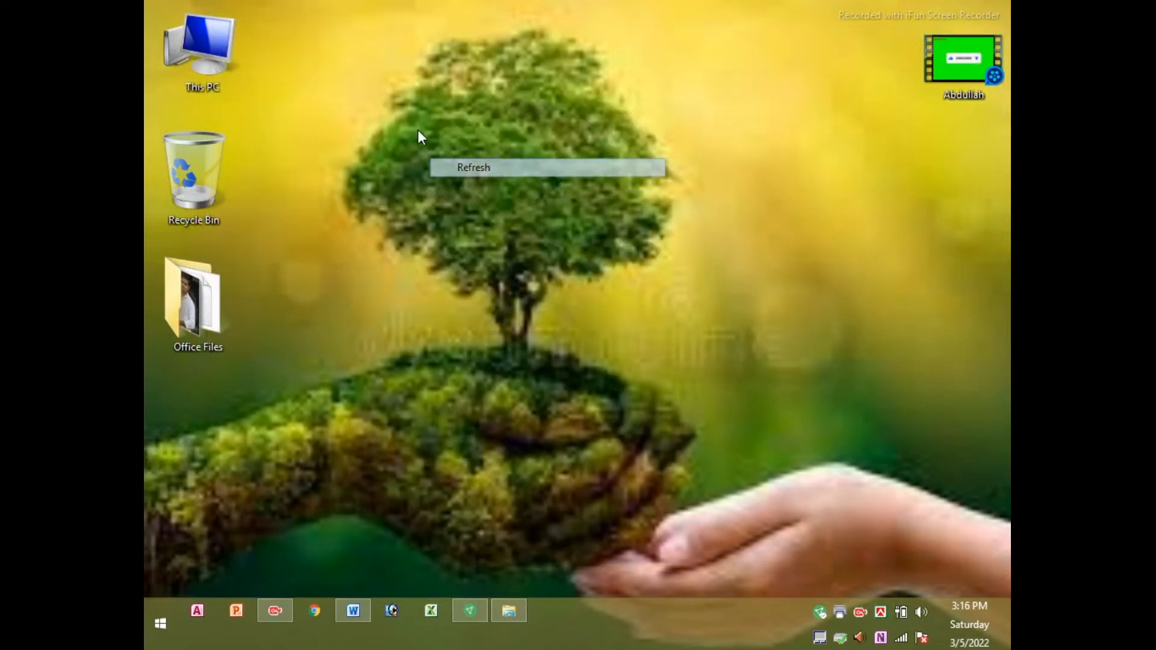
right_click(418, 129)
click(454, 177)
right_click(414, 116)
click(454, 169)
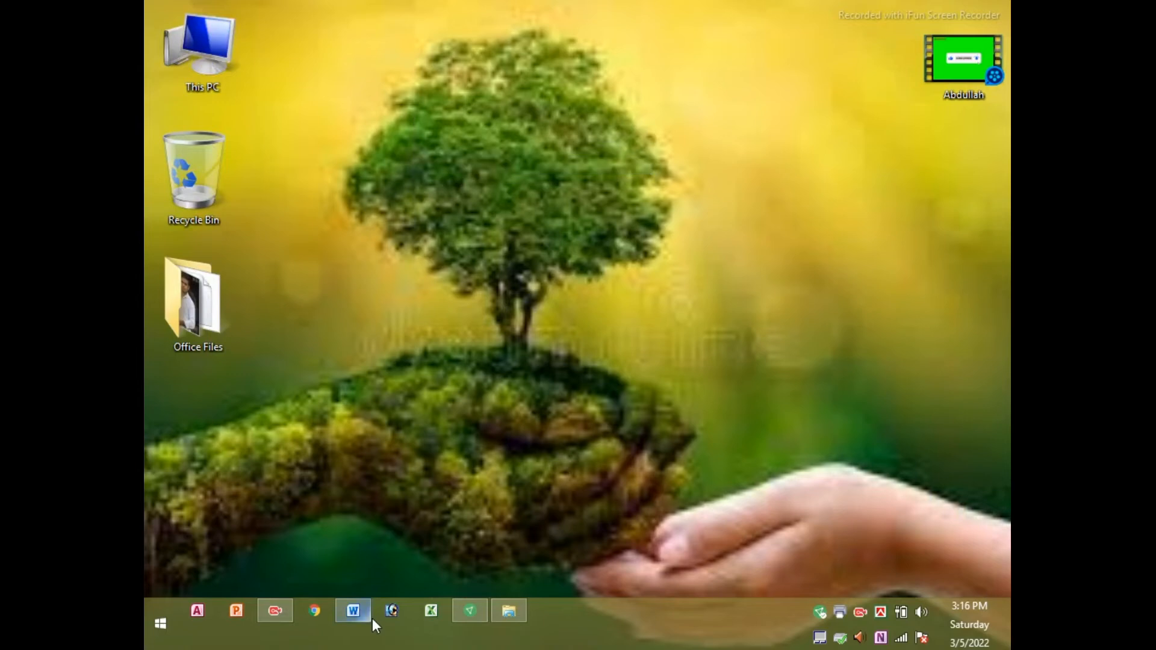
right_click(202, 301)
click(301, 182)
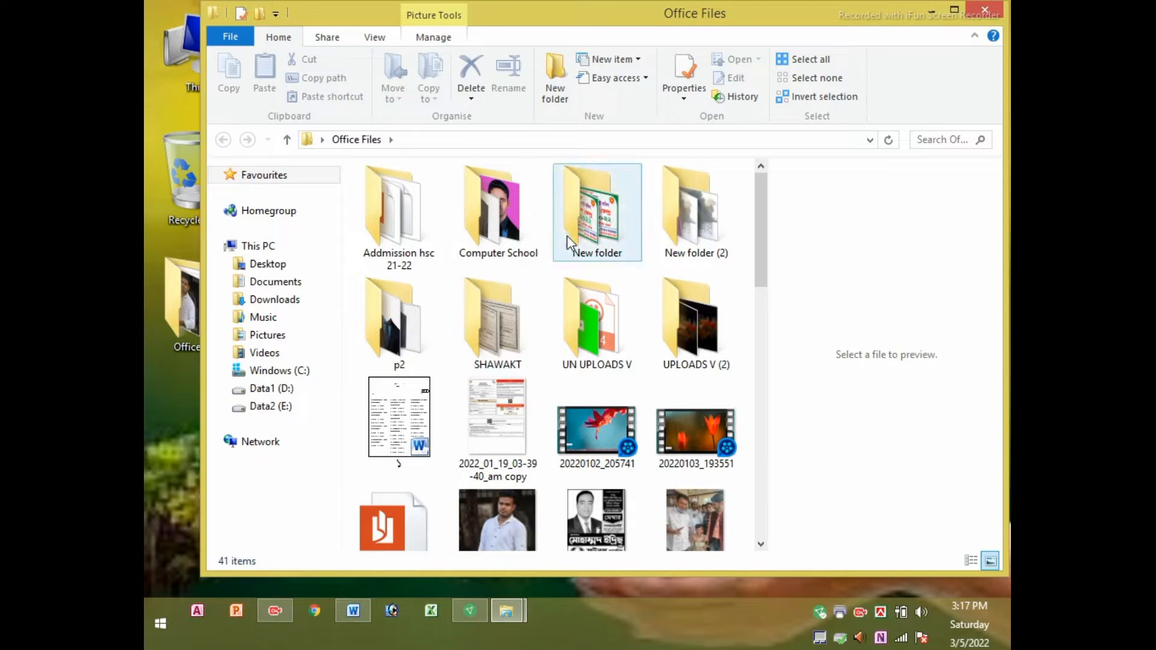
Browse New folder > so > Office File > day18 and try opening the DAY 18 workbooks
double_click(612, 243)
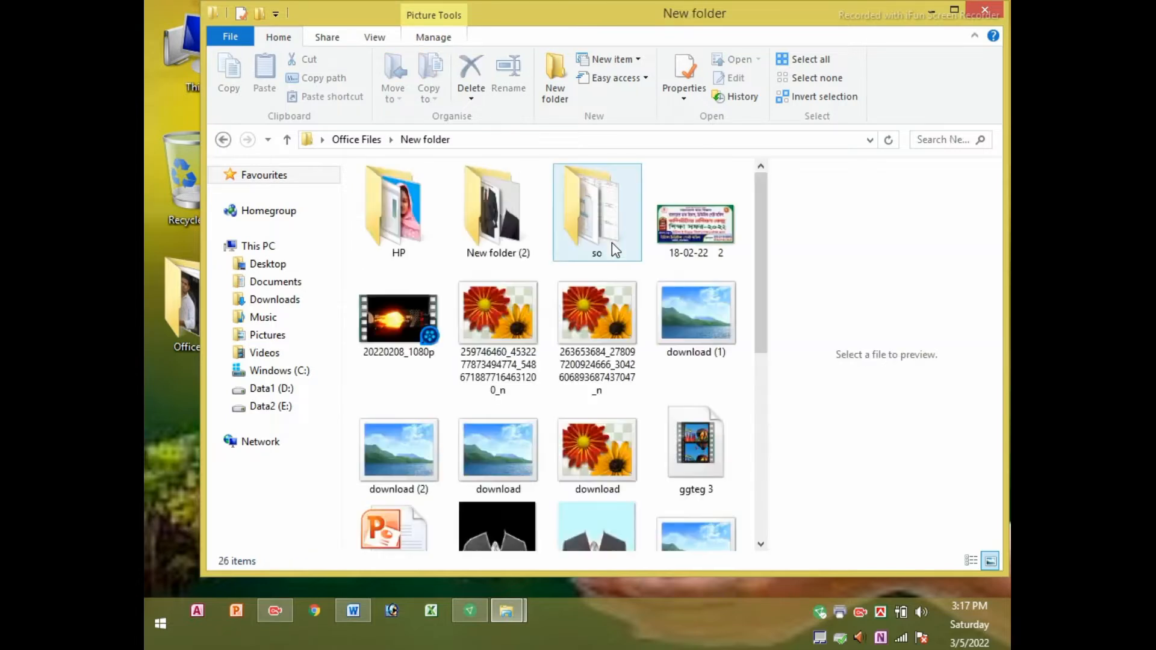
double_click(593, 223)
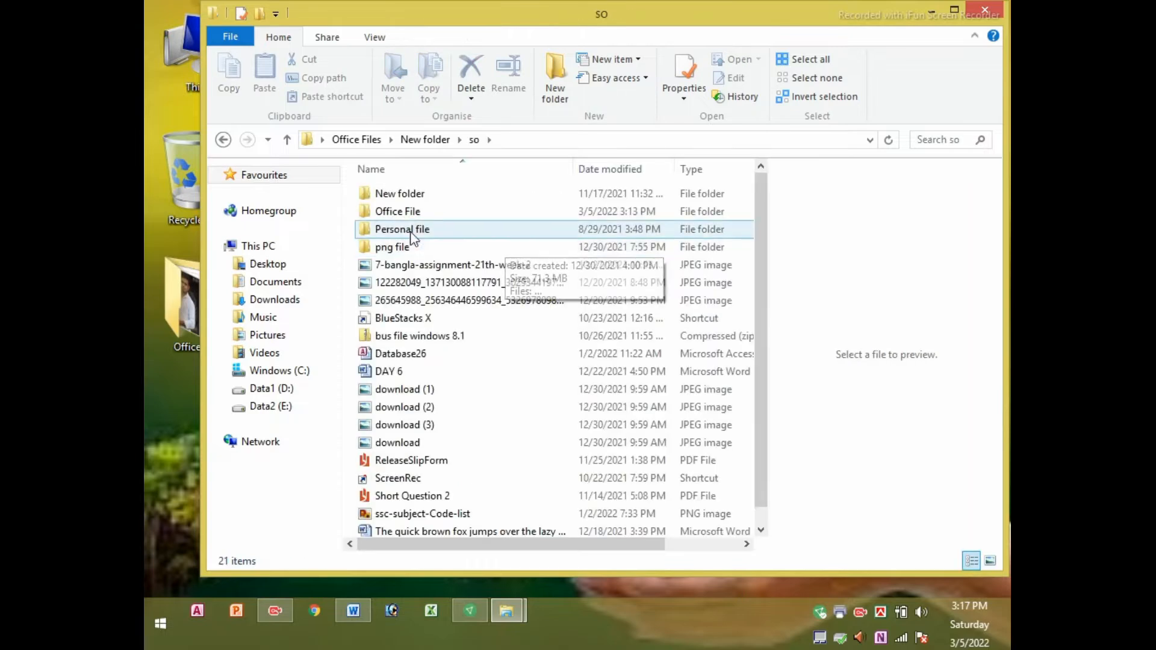
double_click(402, 214)
double_click(400, 193)
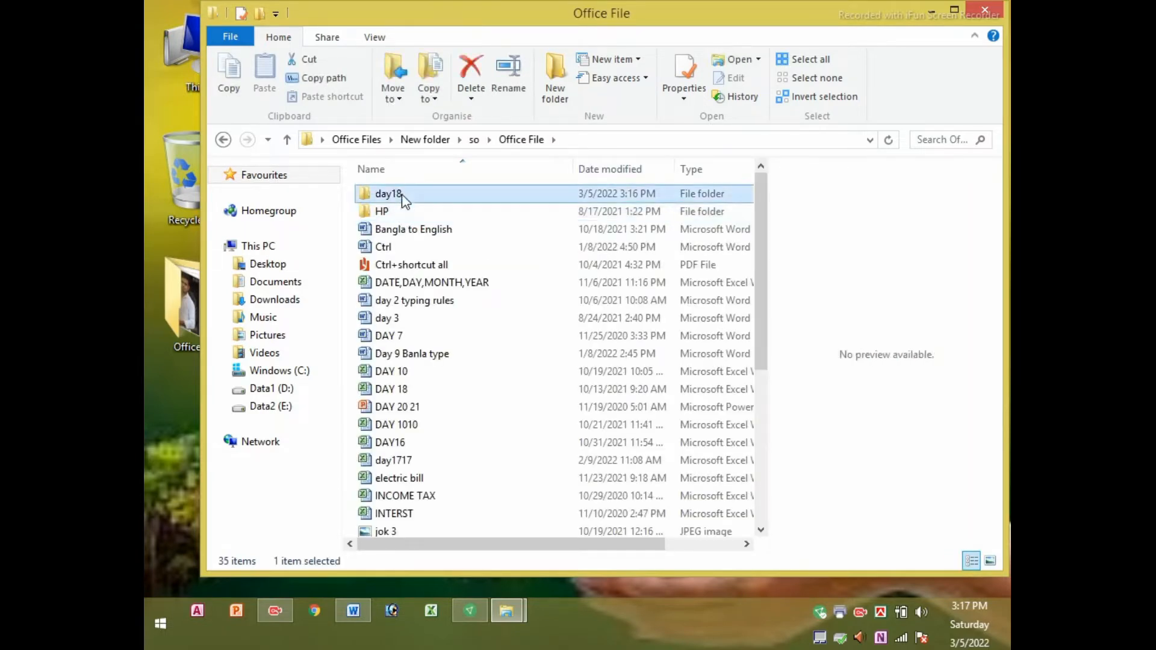
double_click(400, 211)
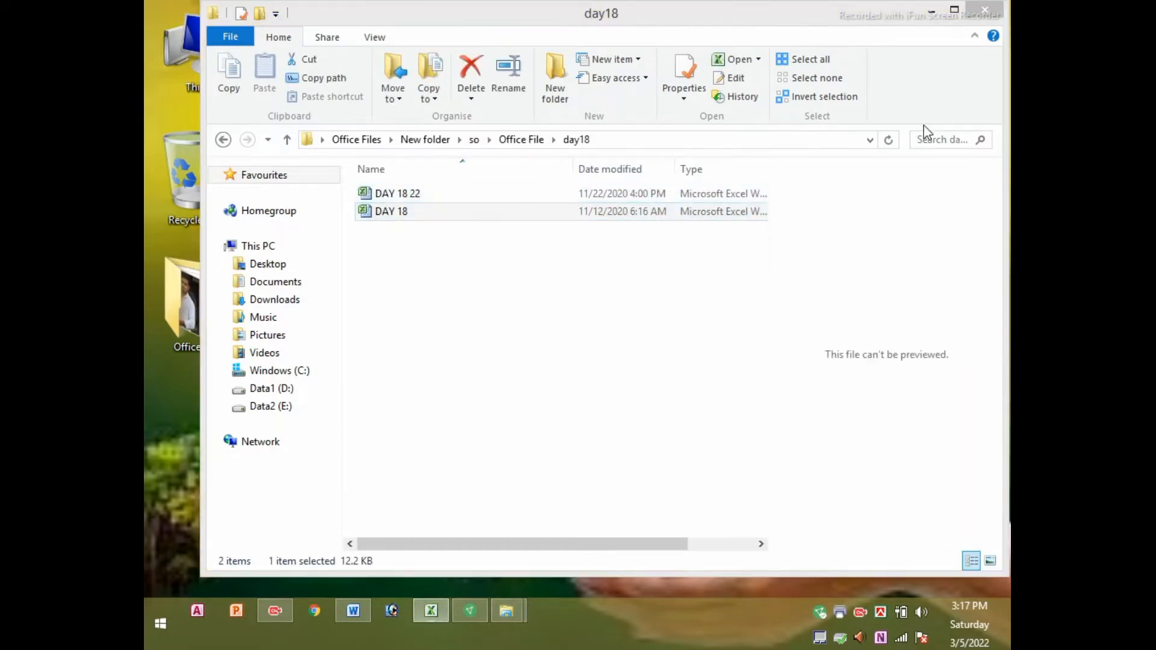
double_click(425, 196)
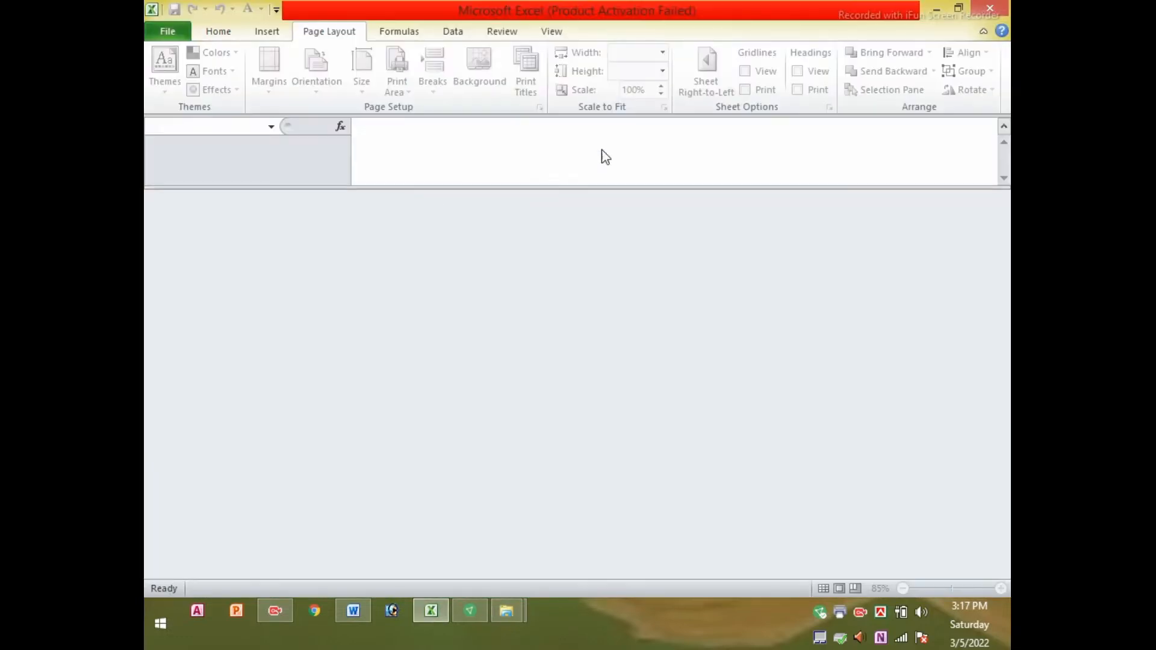
click(994, 6)
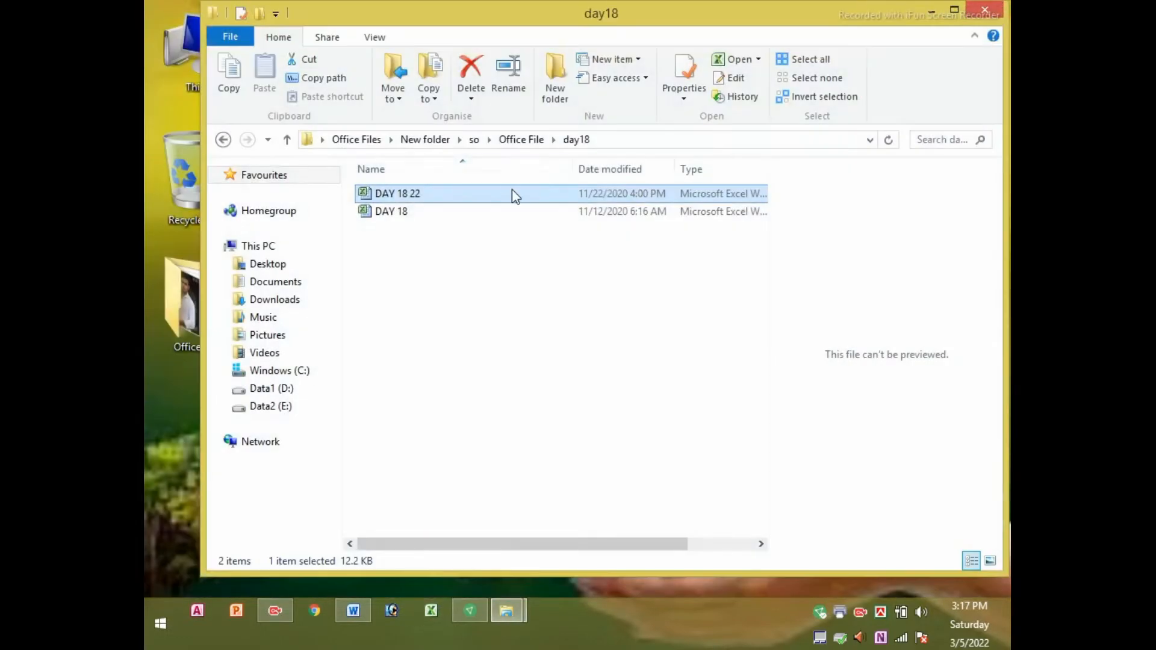
Refresh the day18 folder listing repeatedly
right_click(491, 258)
click(544, 328)
right_click(400, 254)
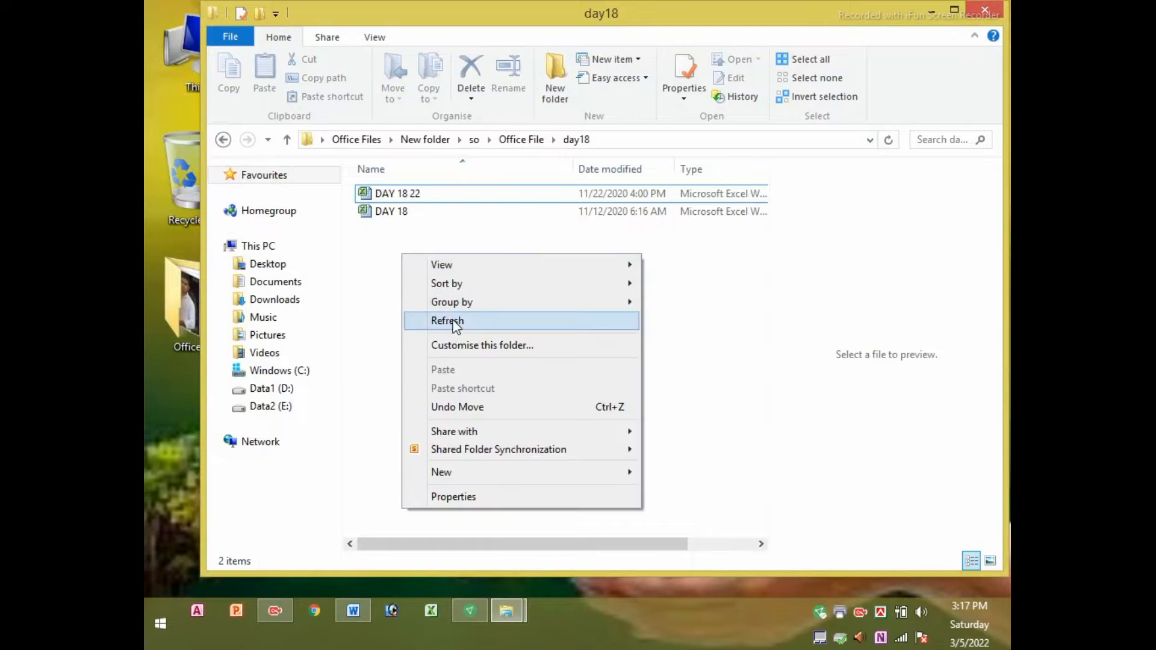
click(446, 321)
right_click(400, 253)
click(434, 320)
right_click(400, 253)
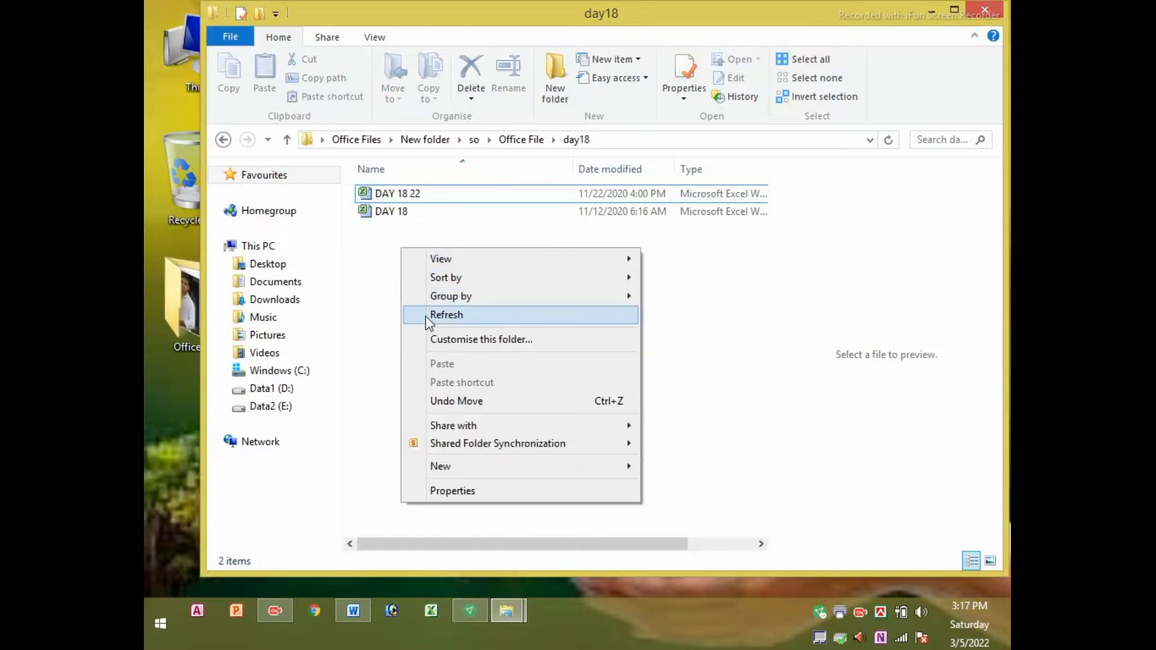
click(437, 319)
right_click(397, 249)
click(435, 315)
right_click(407, 281)
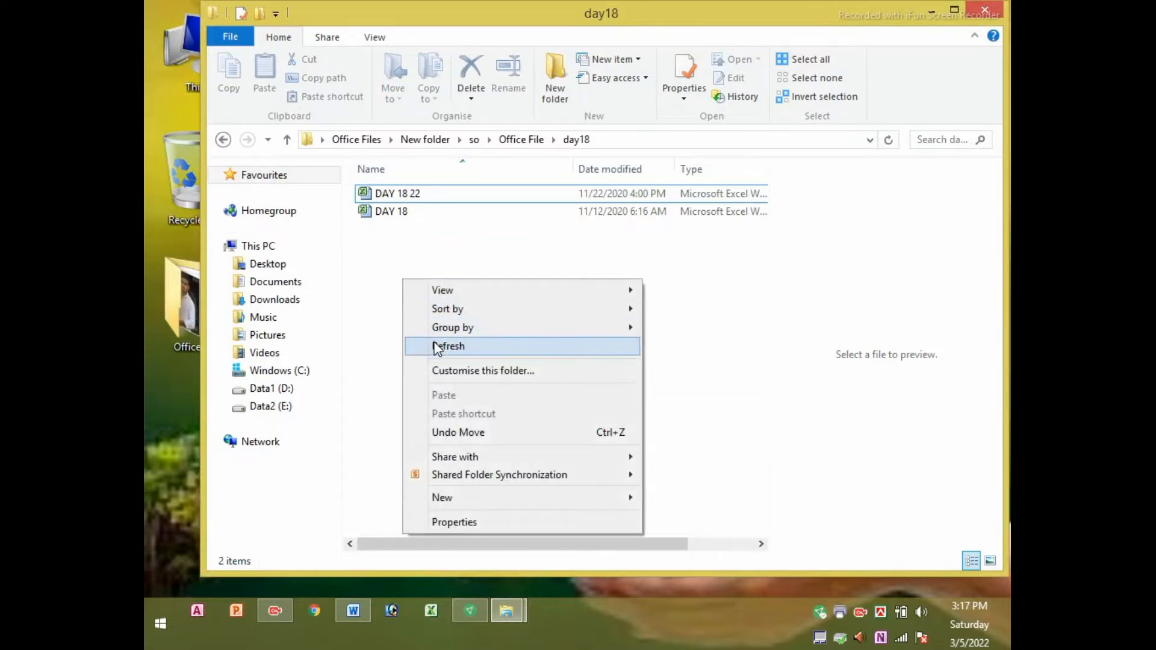
click(436, 348)
right_click(410, 283)
click(449, 349)
right_click(440, 282)
click(478, 349)
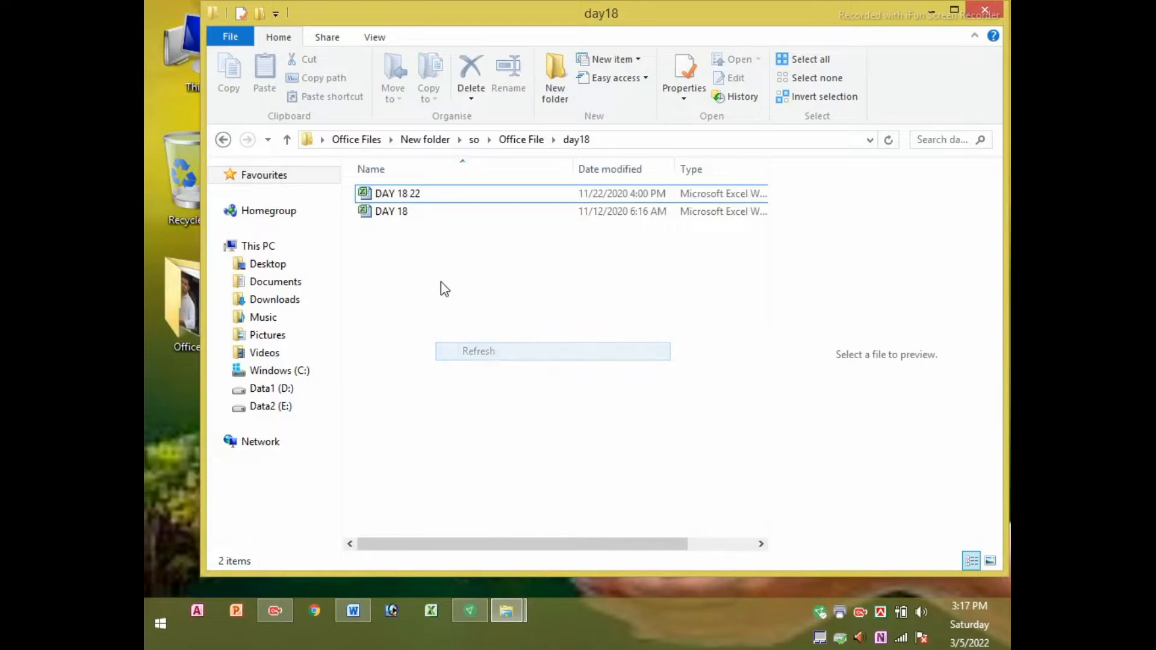
right_click(440, 281)
click(470, 348)
Try DAY 18 22, then day1717 from Office File, until DAY 18 shows in Excel
click(376, 198)
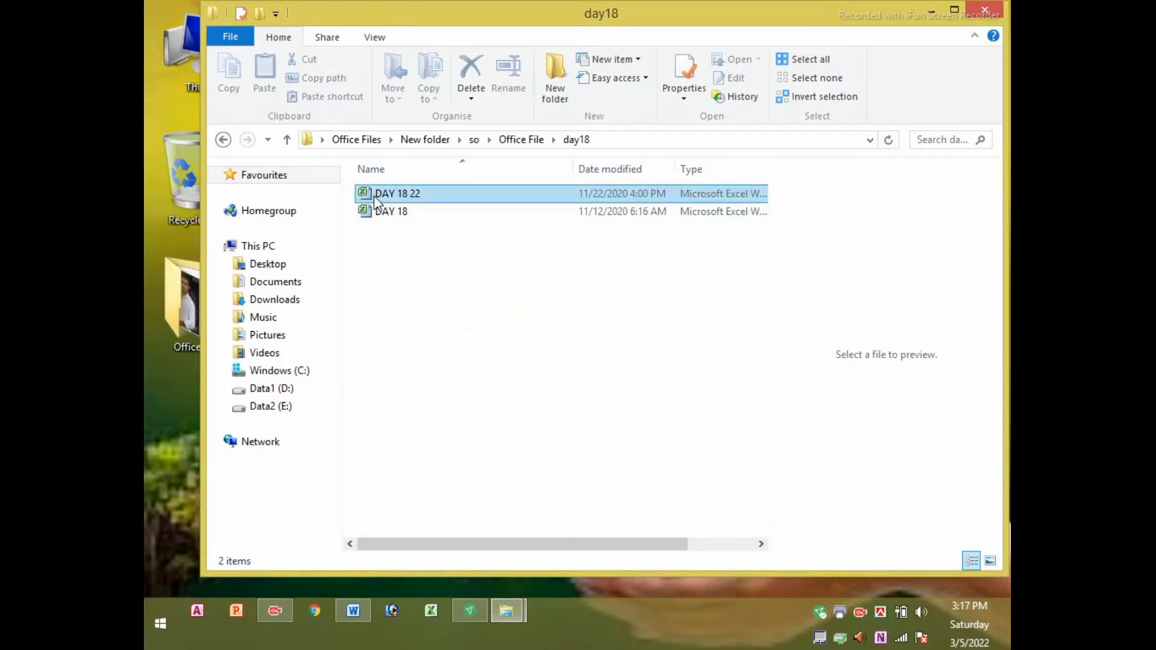
double_click(376, 199)
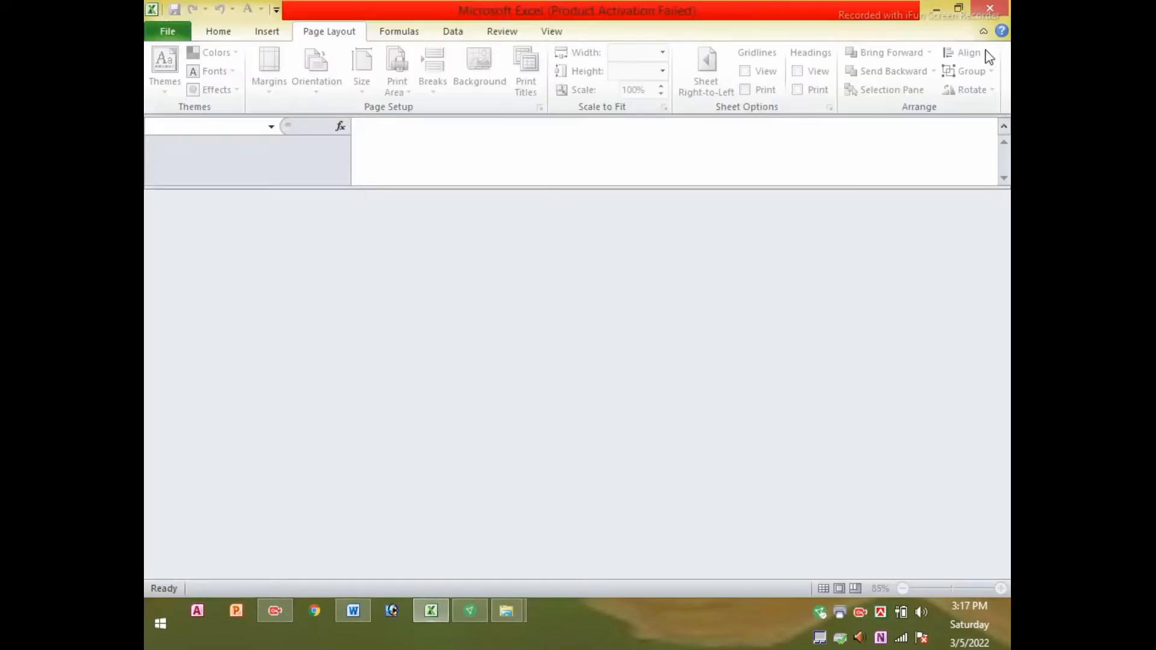
click(990, 7)
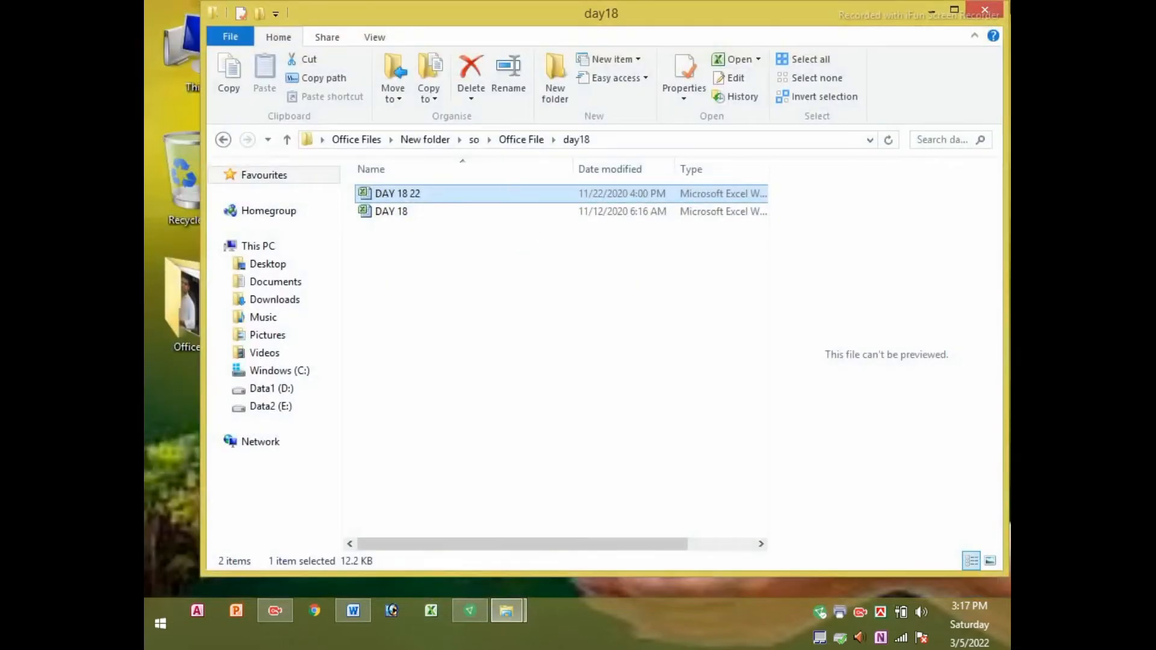
click(222, 140)
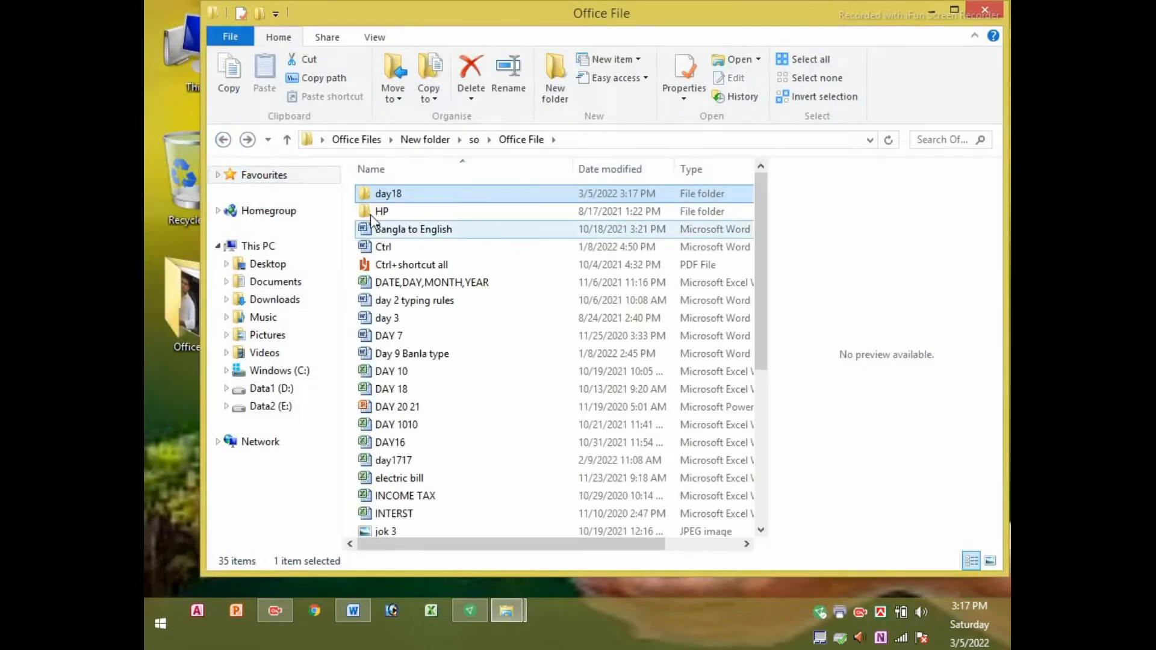
double_click(390, 463)
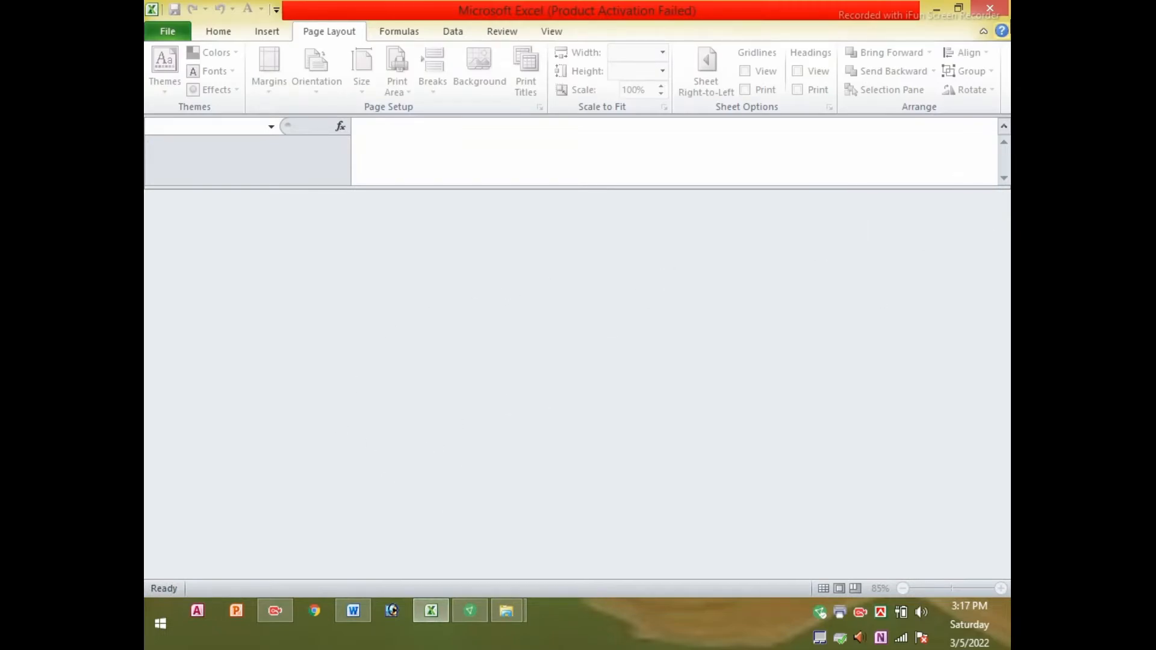
click(1007, 7)
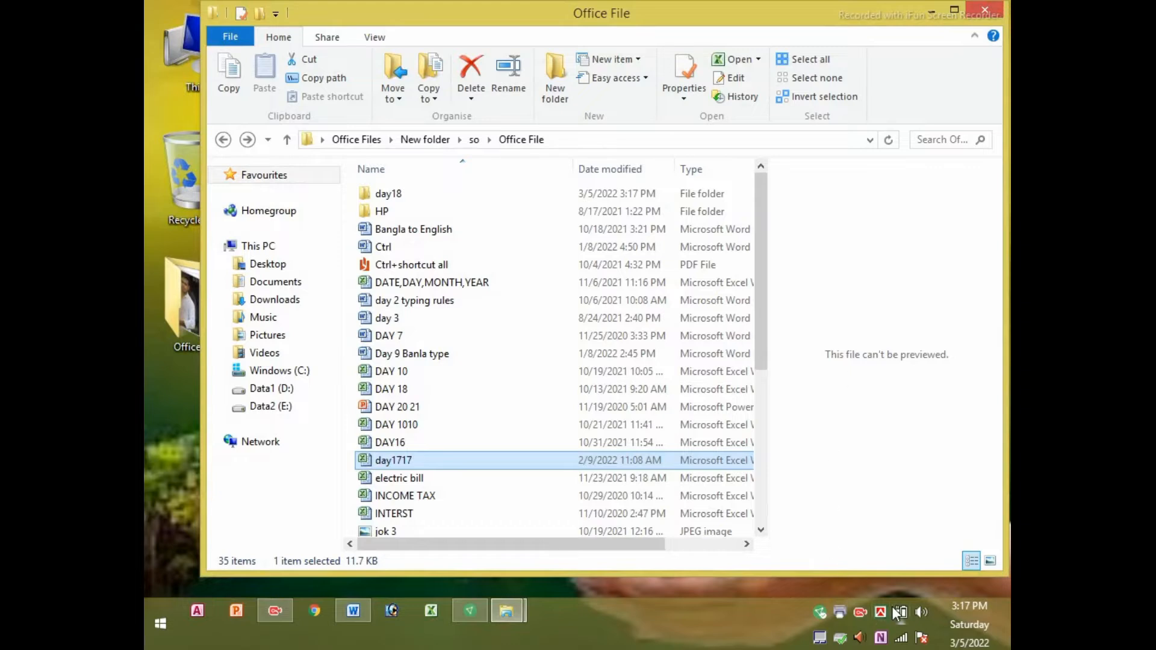
click(860, 611)
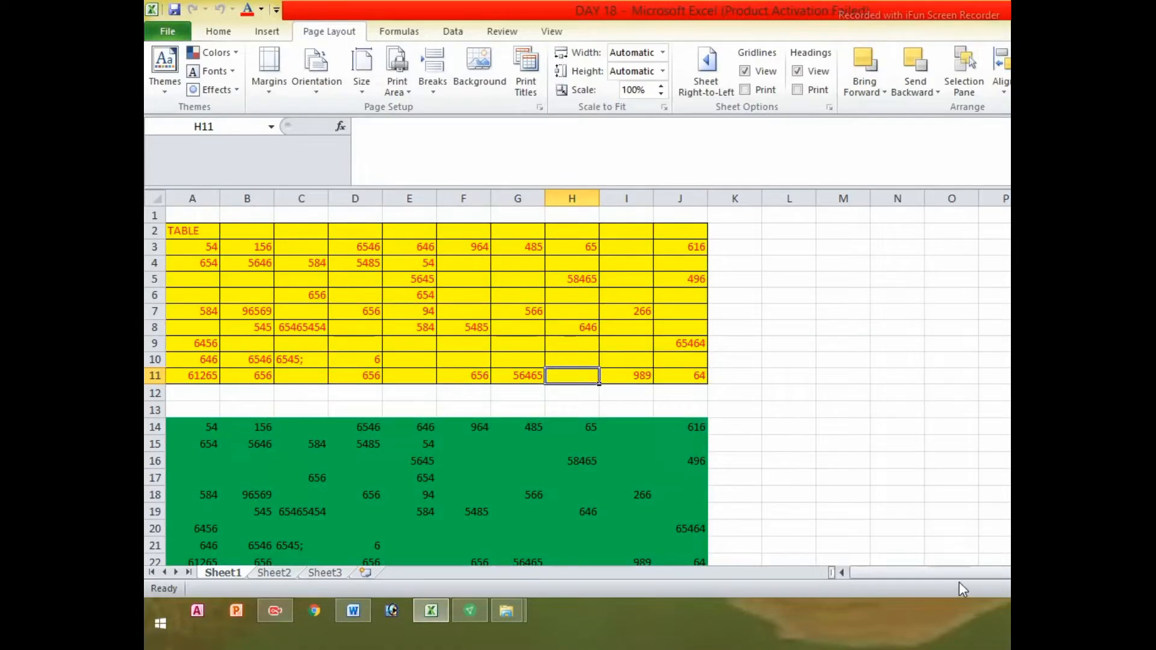
Accept Custom Margins of top/bottom 0.75, left/right 0.7, header/footer 0.3
click(270, 93)
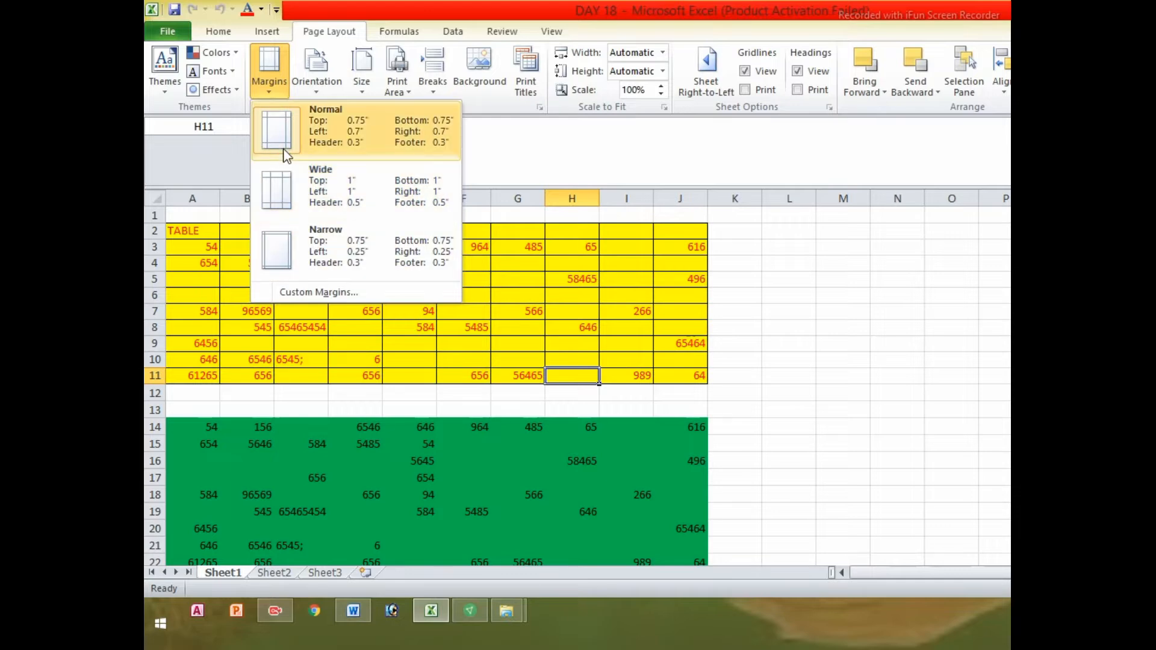
click(307, 295)
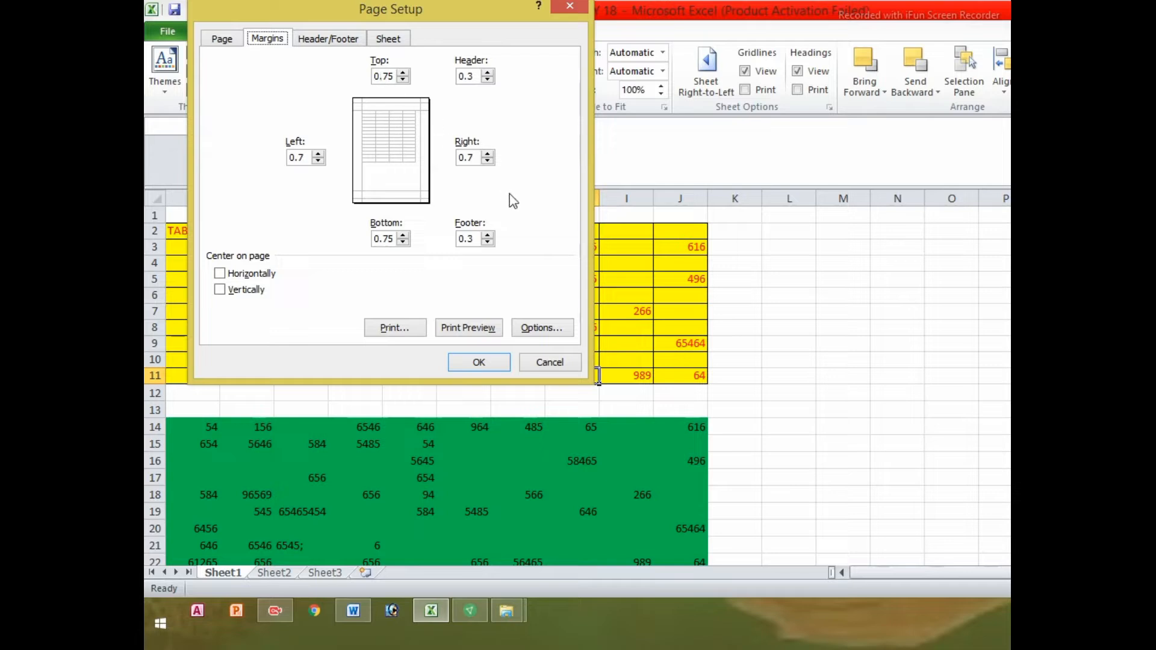
click(473, 362)
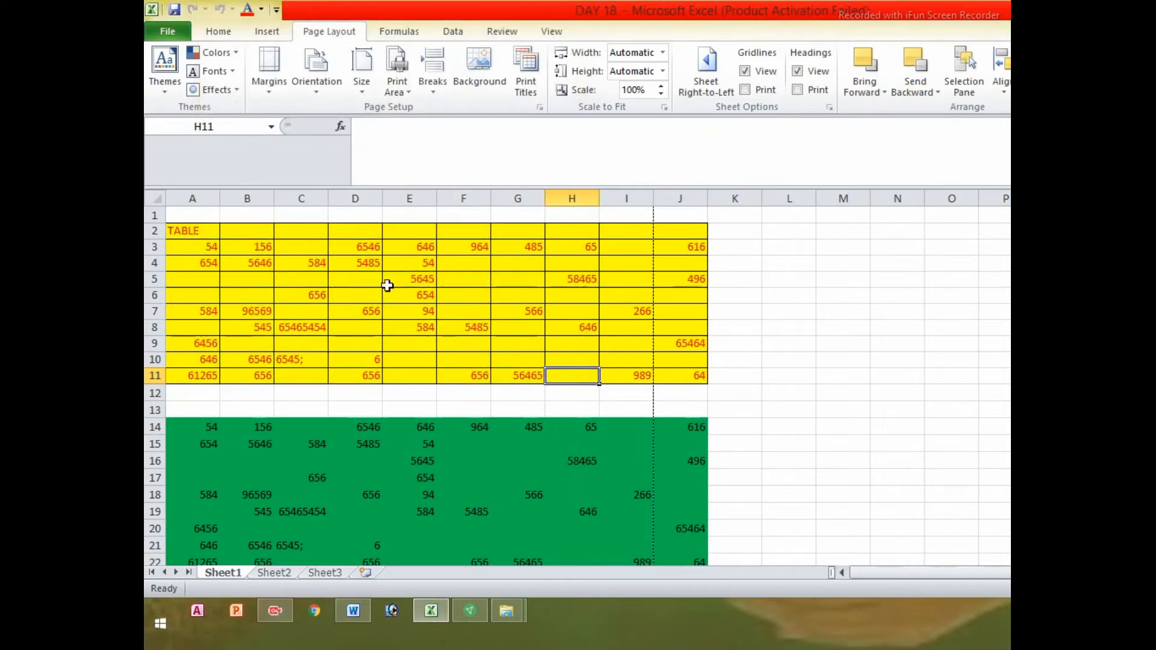
Pick a page orientation, then set the worksheet's paper size to A4
click(430, 309)
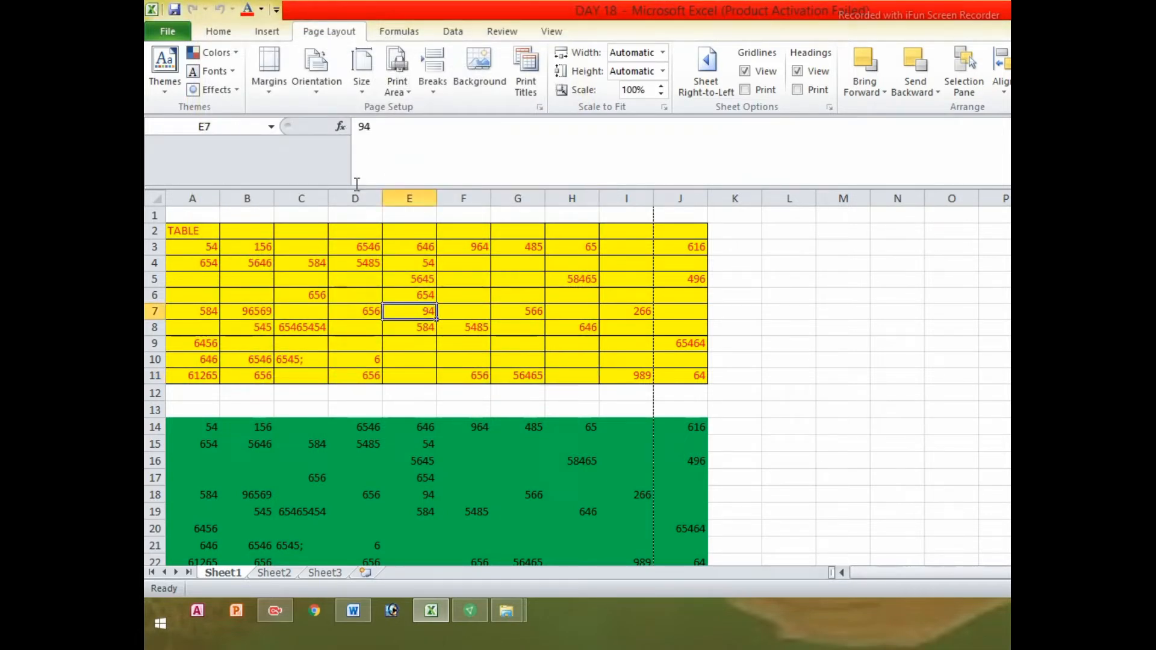
click(317, 75)
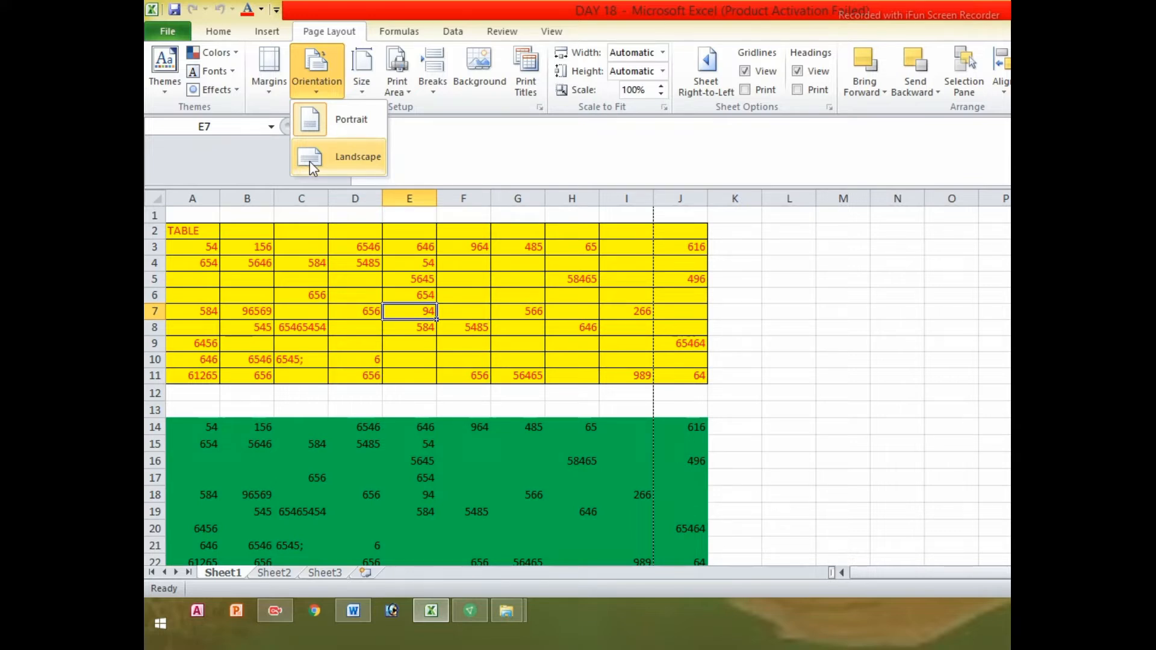
click(459, 136)
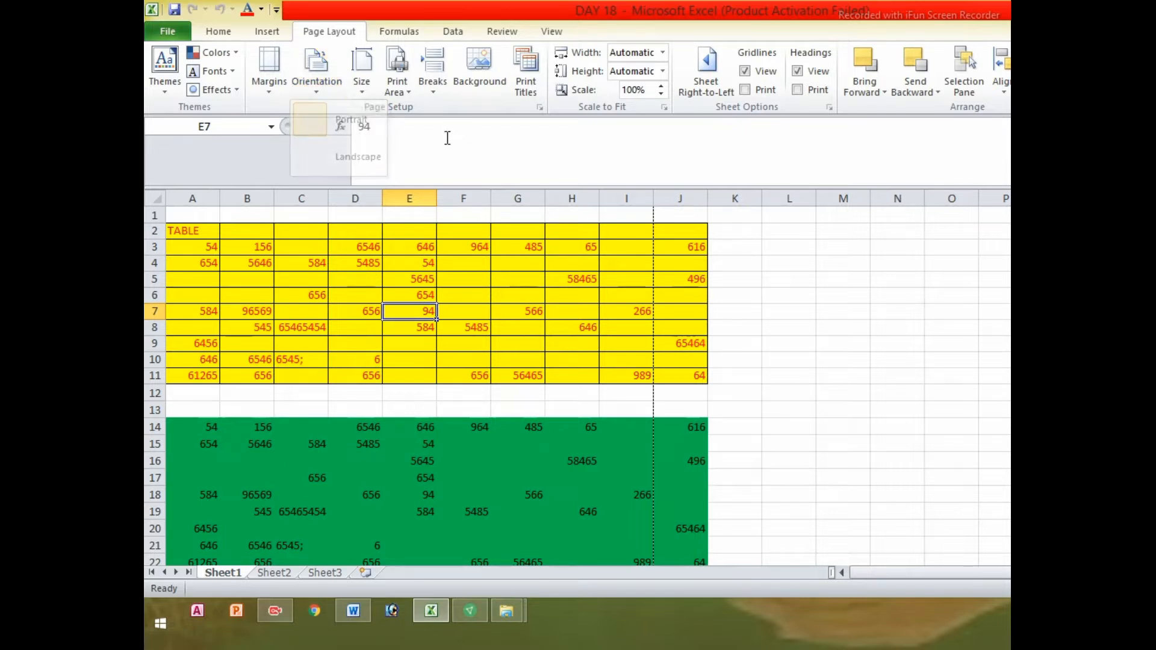
click(361, 69)
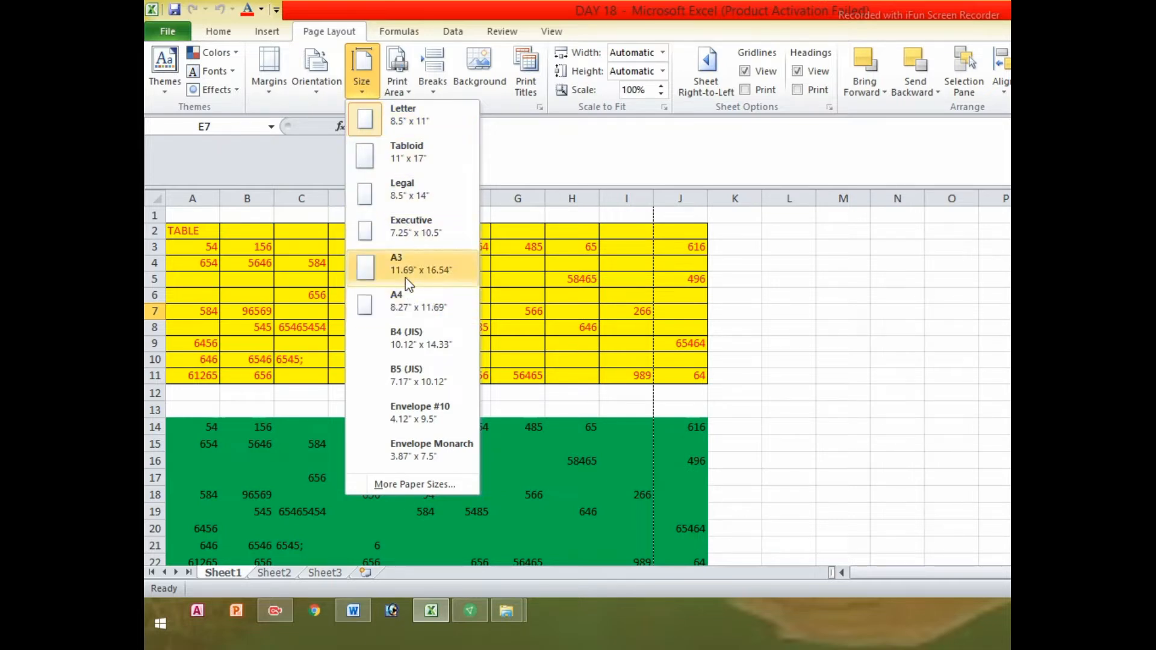
click(402, 295)
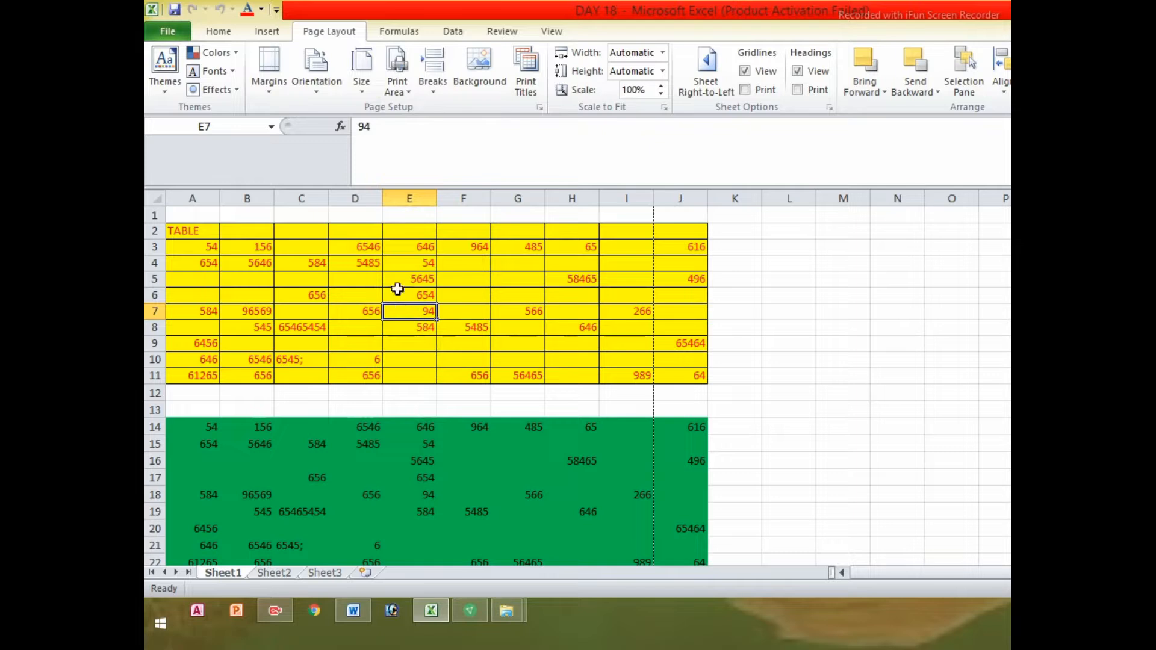
click(397, 259)
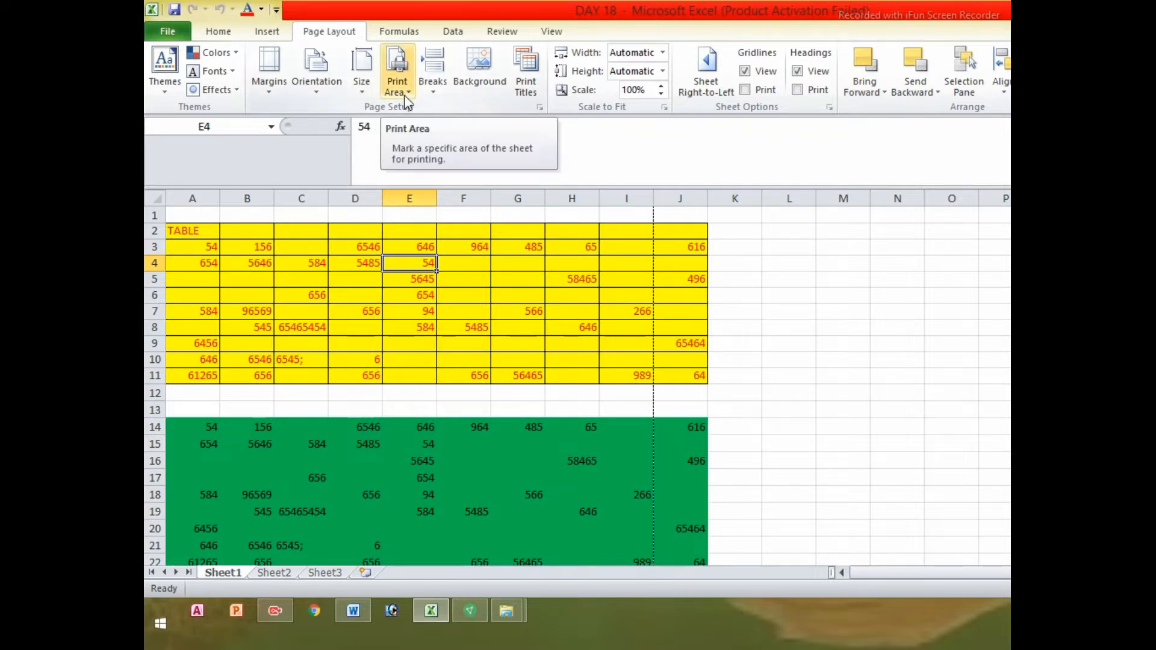
click(921, 348)
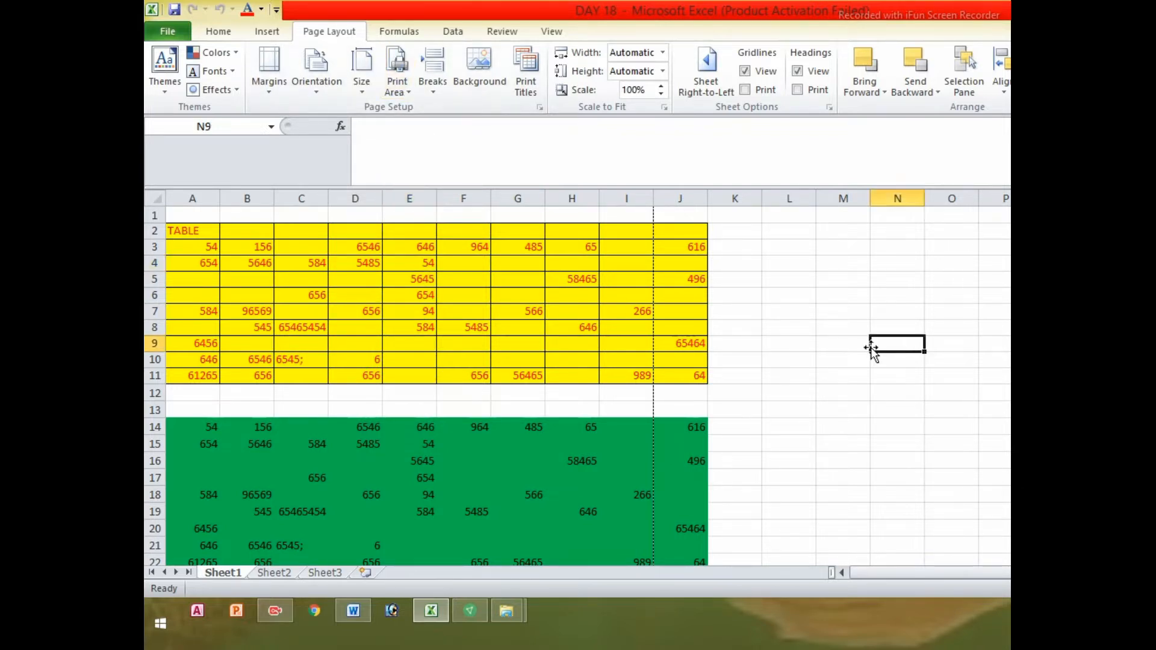
click(167, 32)
click(167, 33)
click(415, 303)
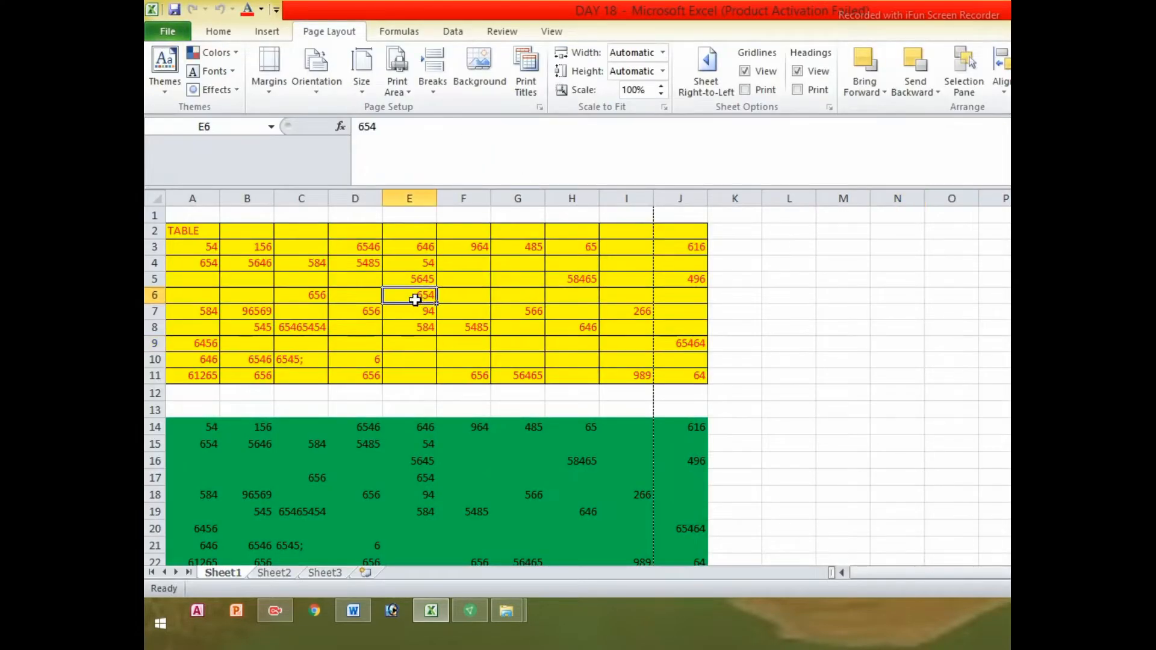
click(489, 493)
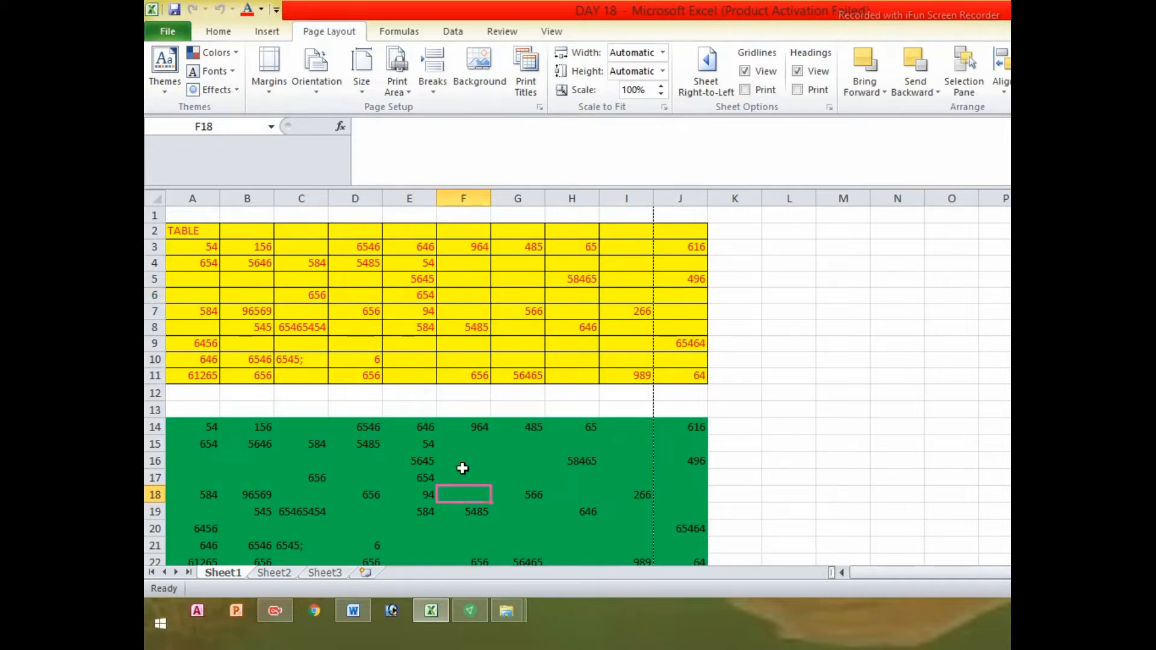
click(426, 344)
click(500, 295)
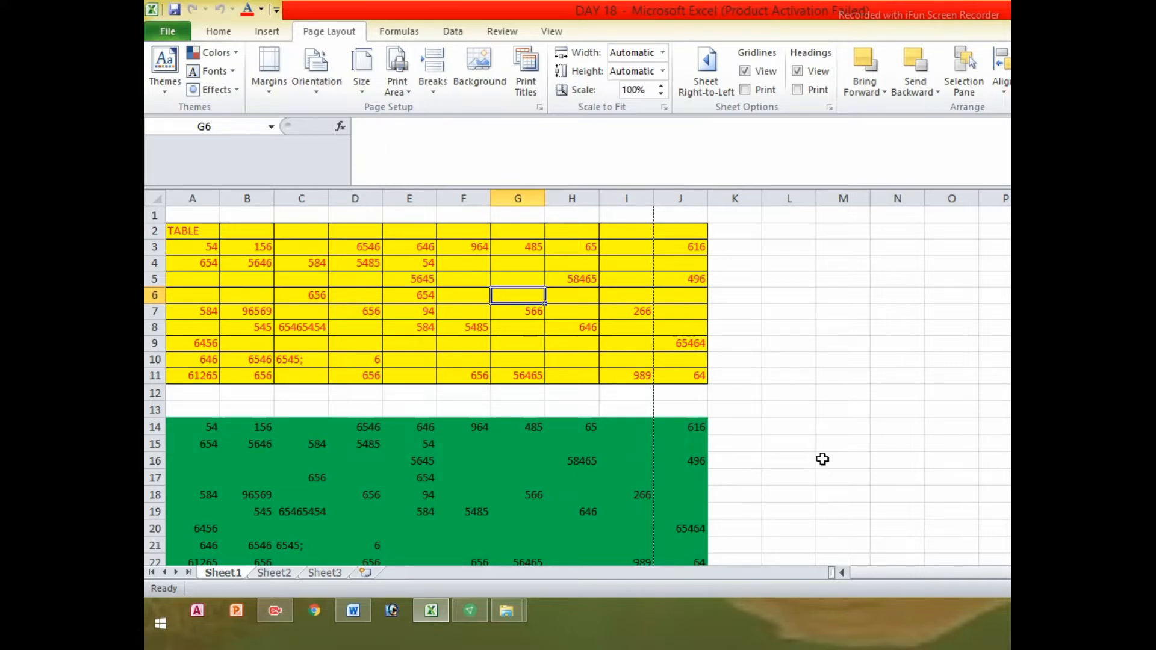
click(839, 391)
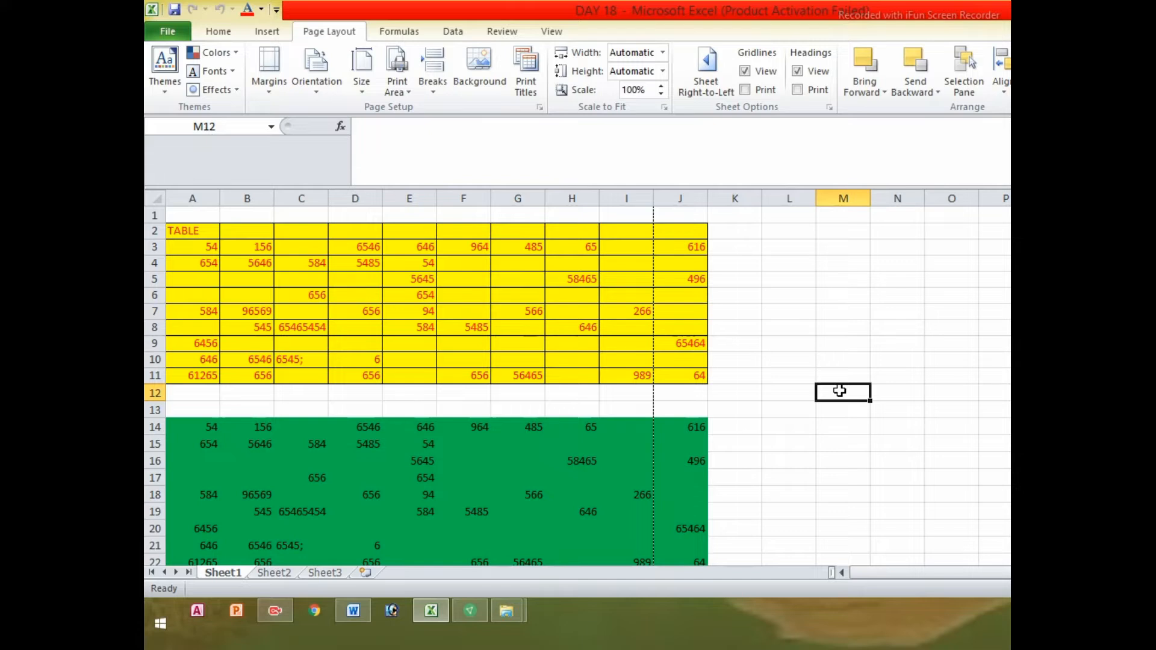
drag(828, 278, 929, 371)
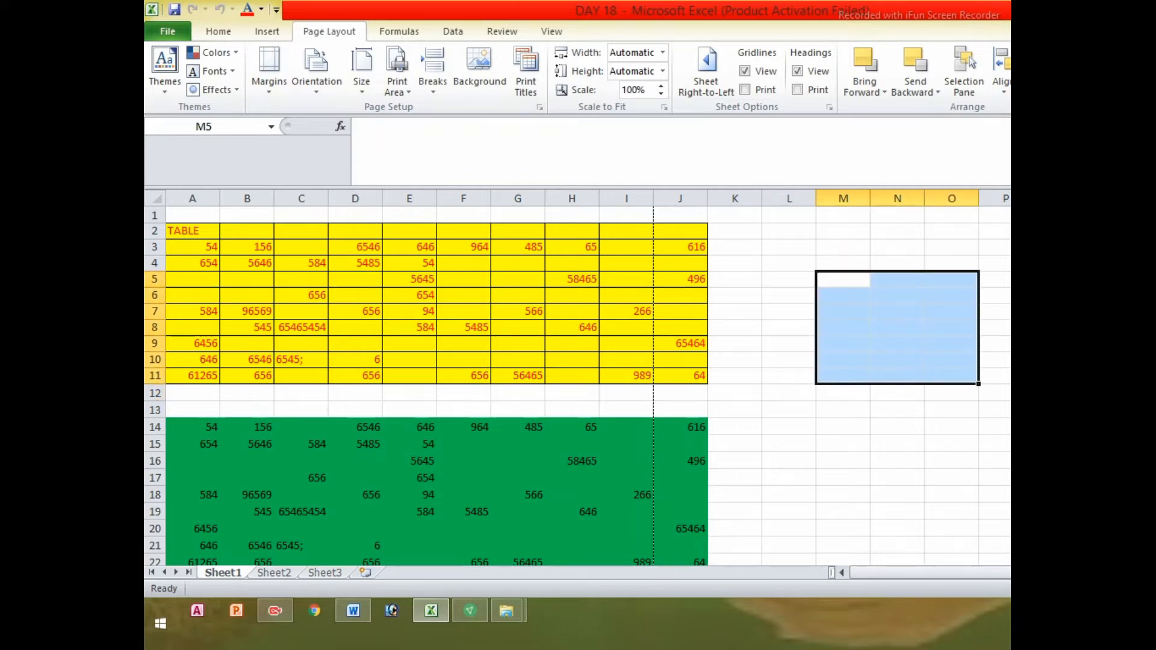
drag(1112, 264, 1148, 444)
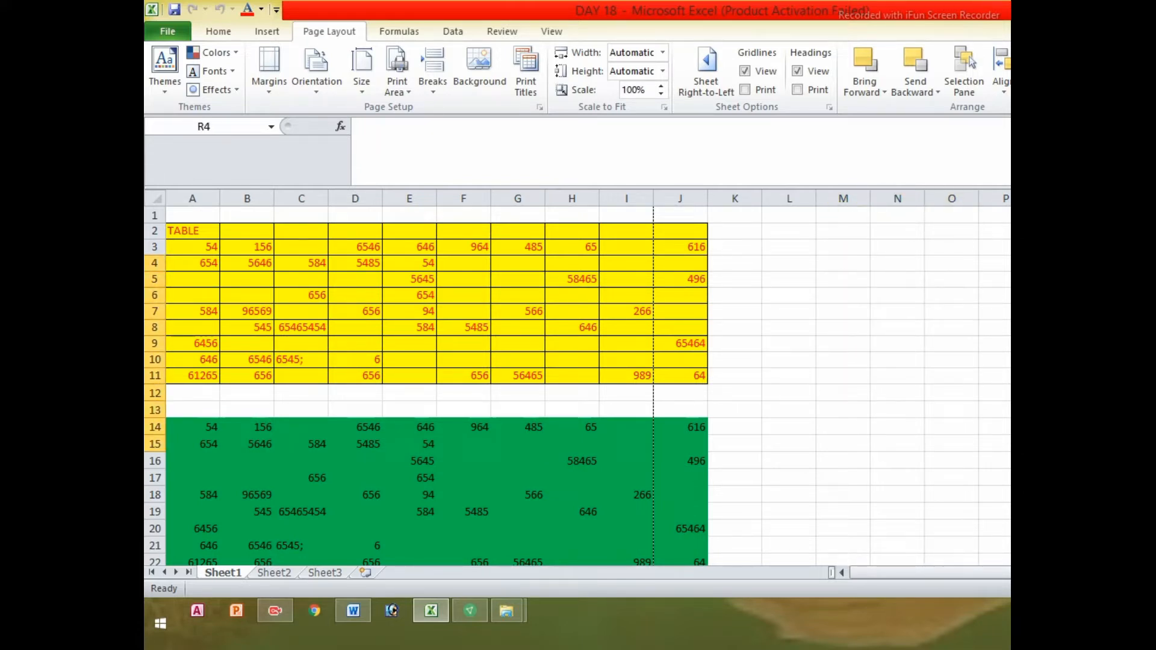
click(1004, 393)
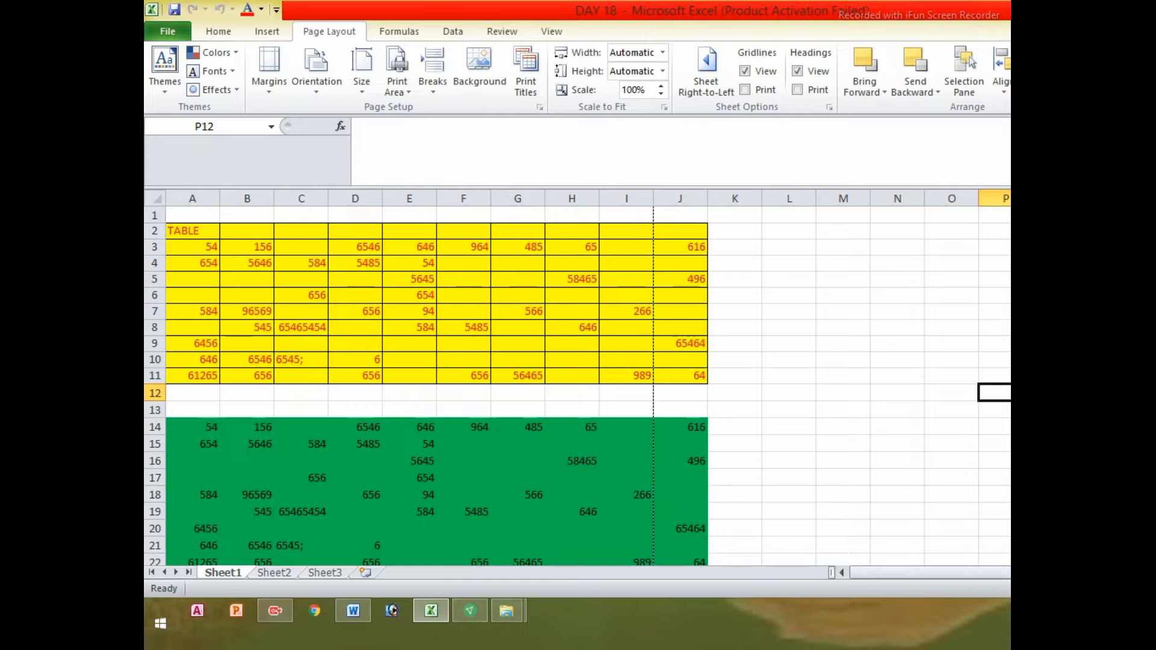
click(513, 329)
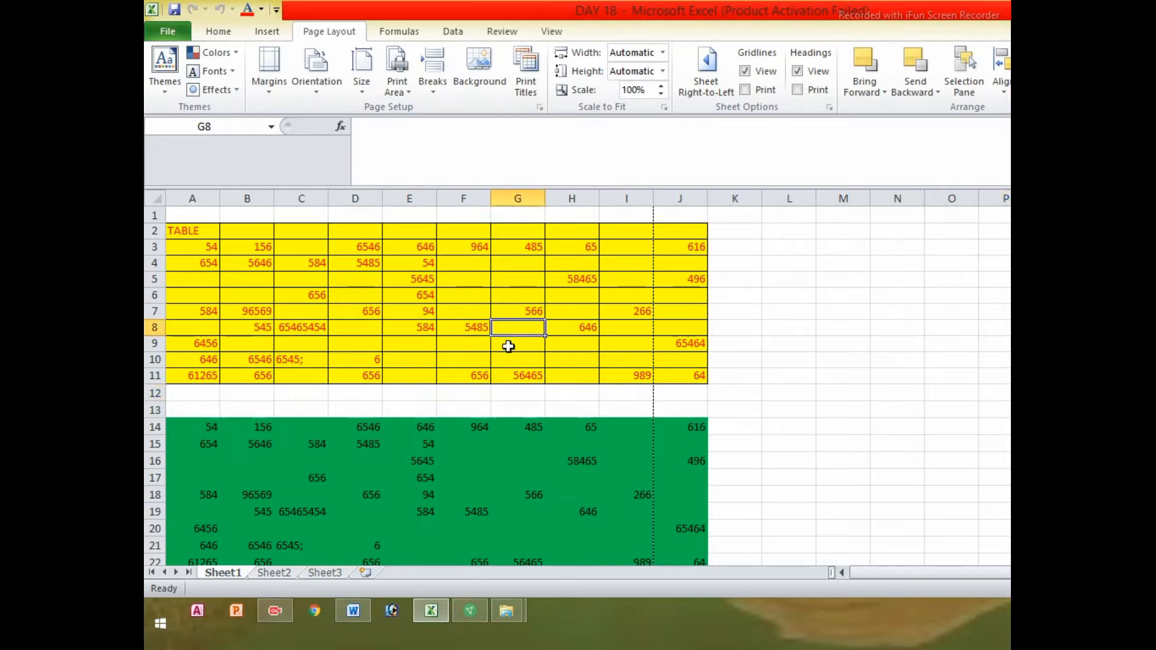
click(502, 456)
click(456, 292)
click(496, 463)
click(423, 328)
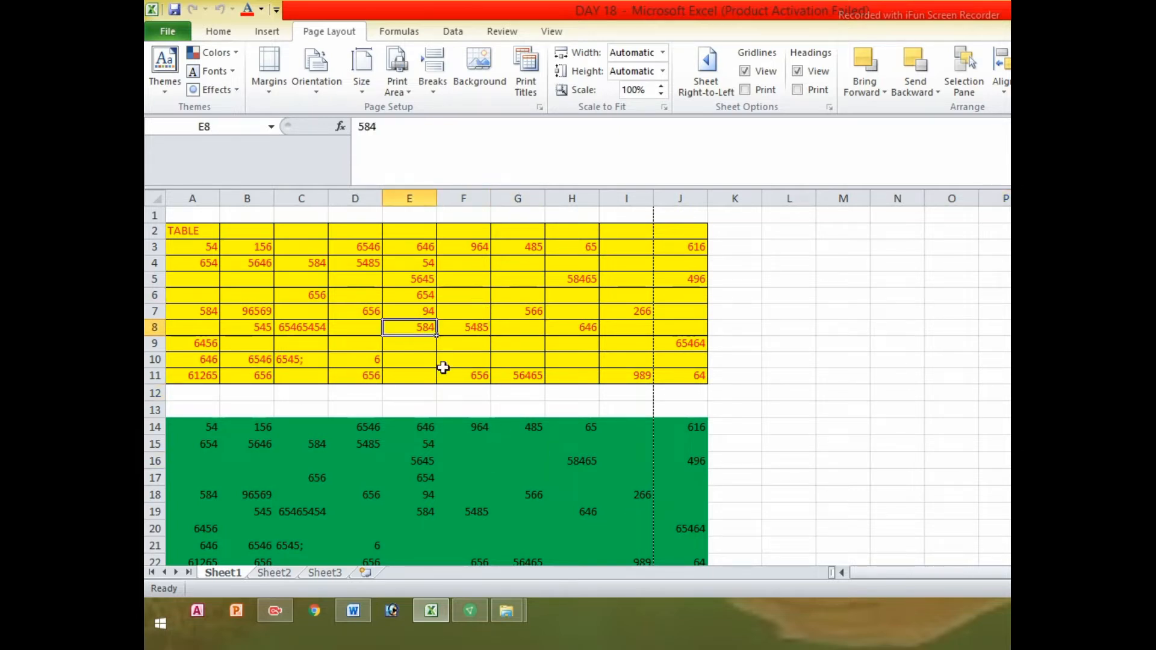
click(508, 452)
click(488, 441)
click(455, 332)
drag(488, 460, 488, 446)
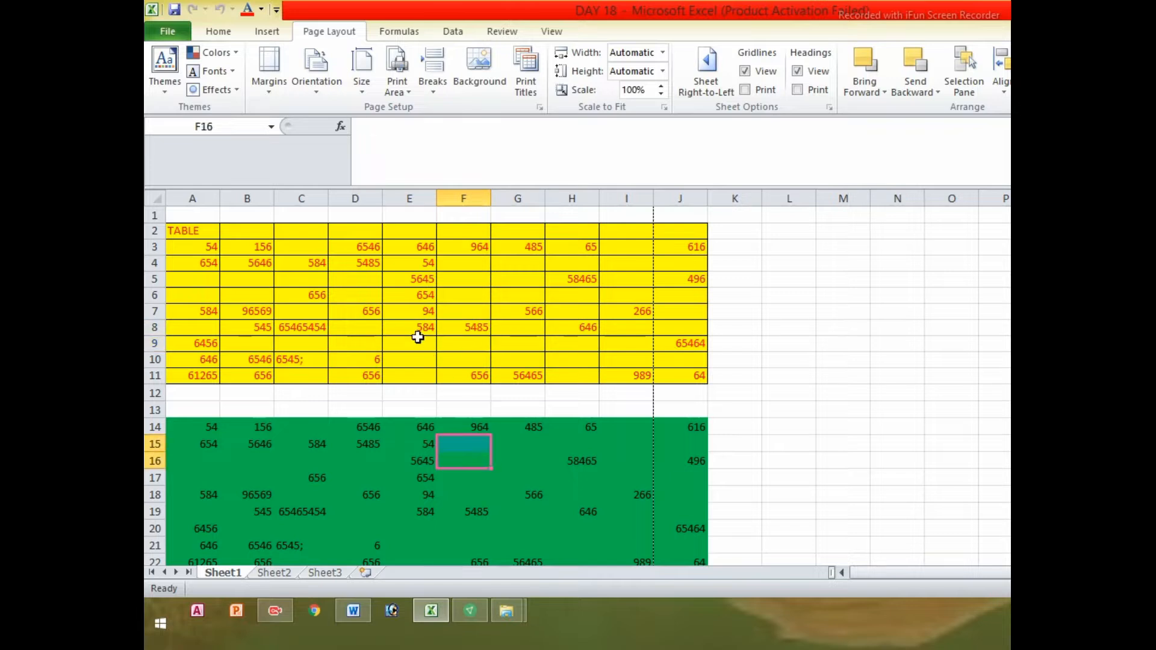
click(418, 332)
click(443, 459)
drag(402, 297, 427, 360)
click(458, 464)
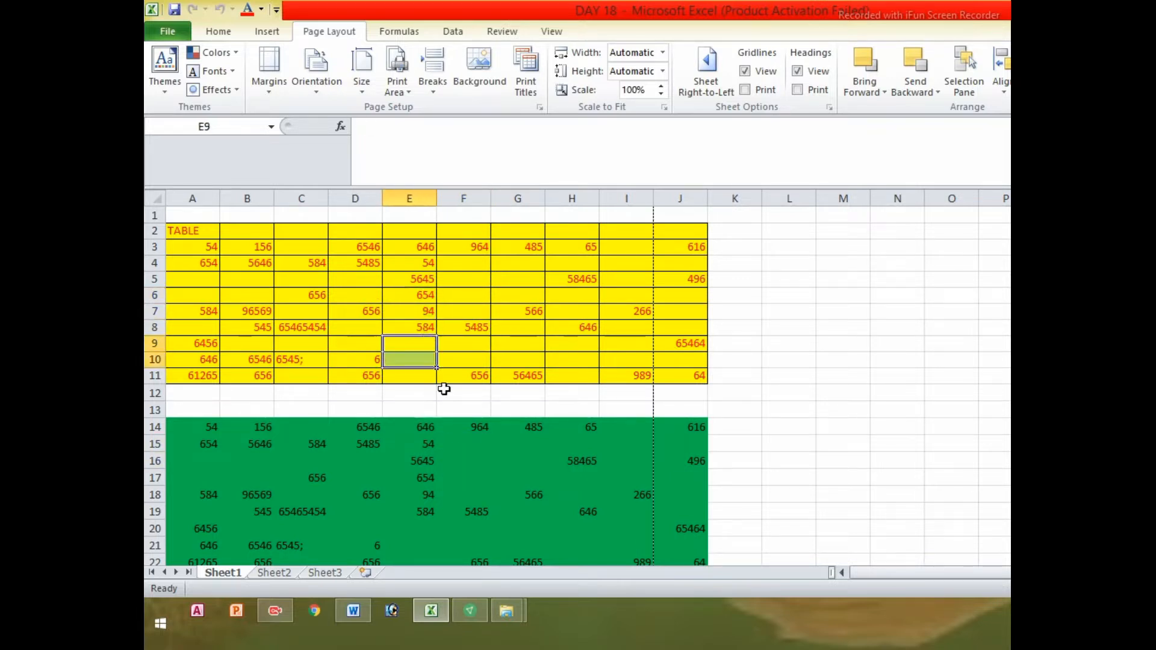
click(472, 458)
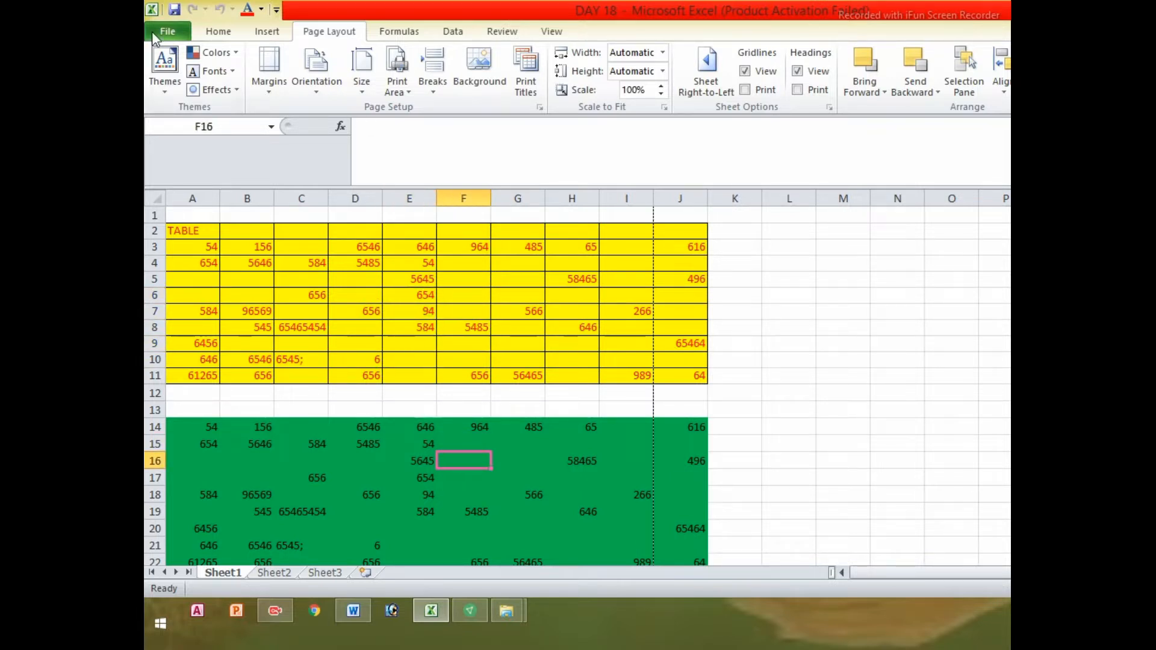
click(178, 27)
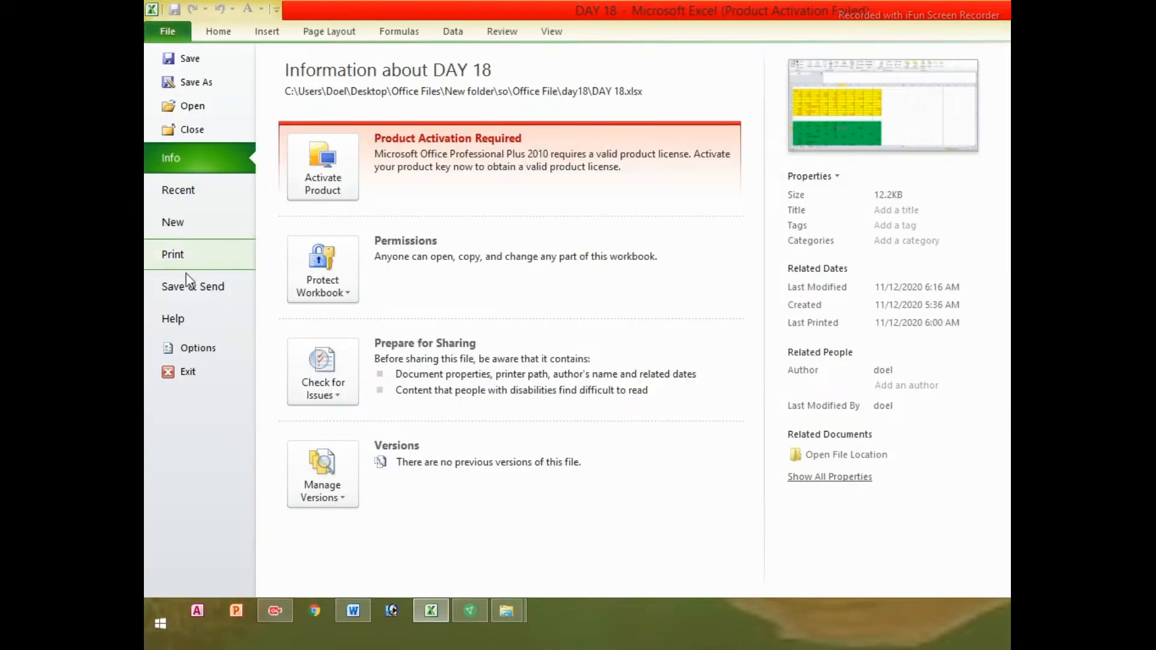
click(181, 260)
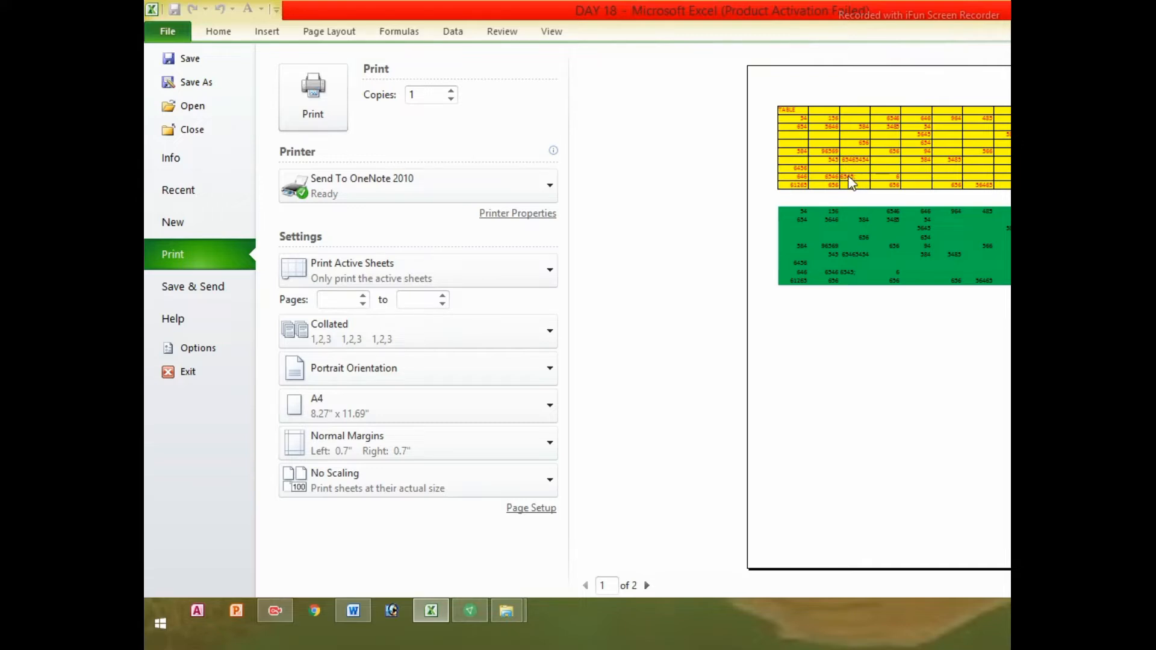
click(168, 32)
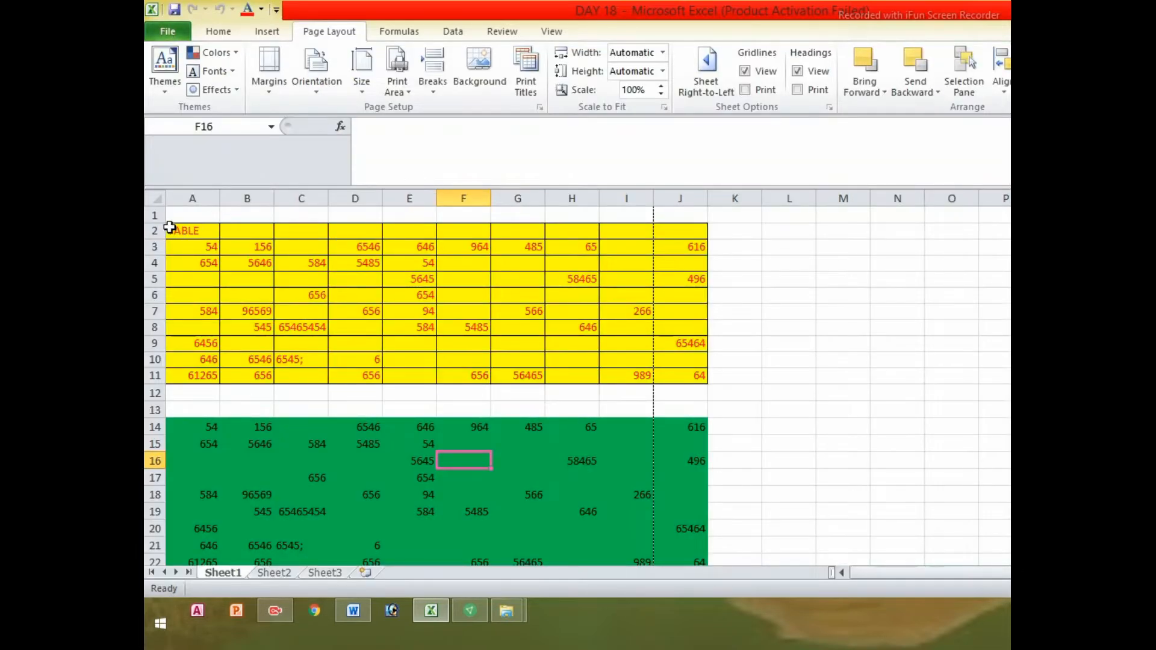
Set A2:J11 as the print area, then go to the File tab's info page
drag(171, 231, 684, 377)
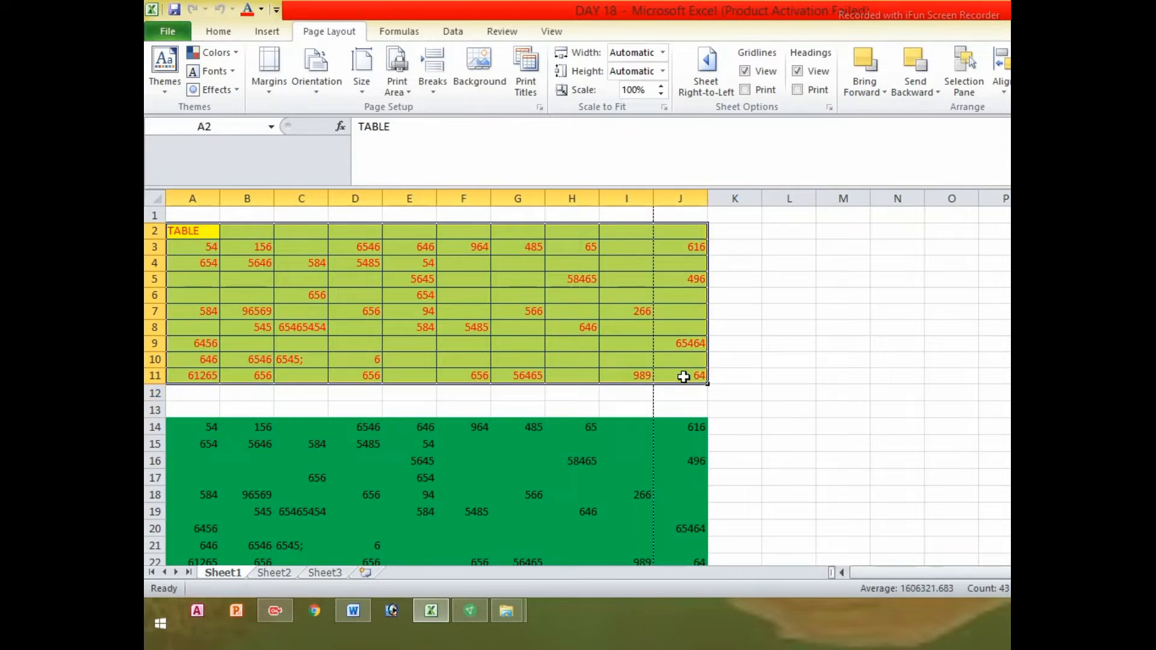
click(410, 91)
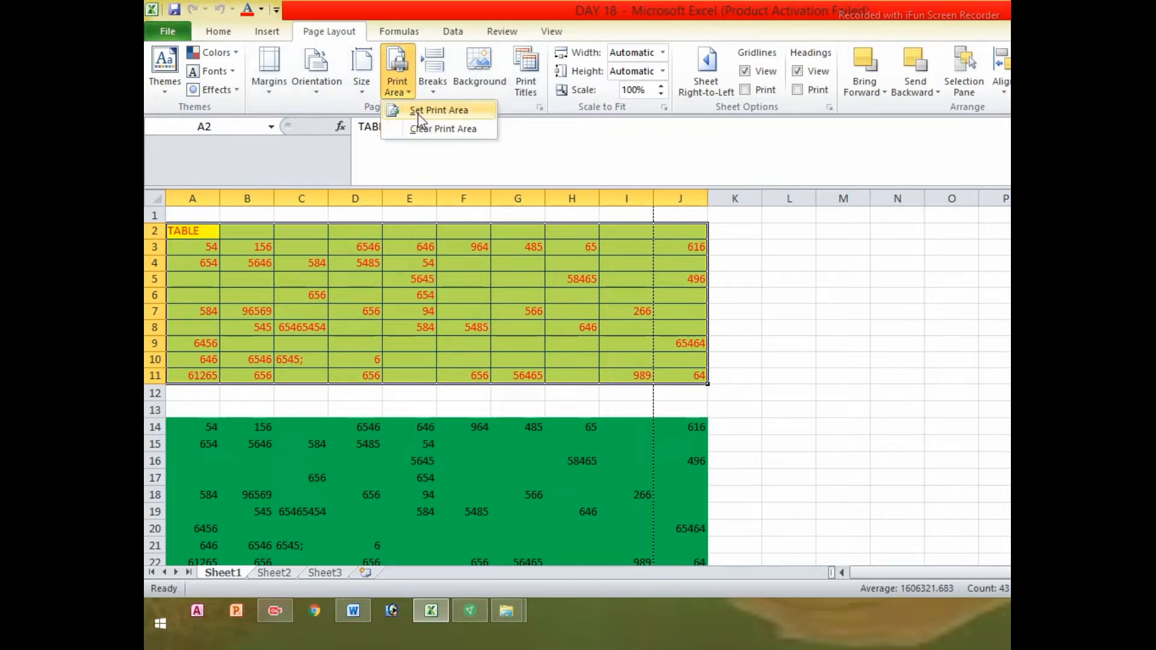
click(439, 111)
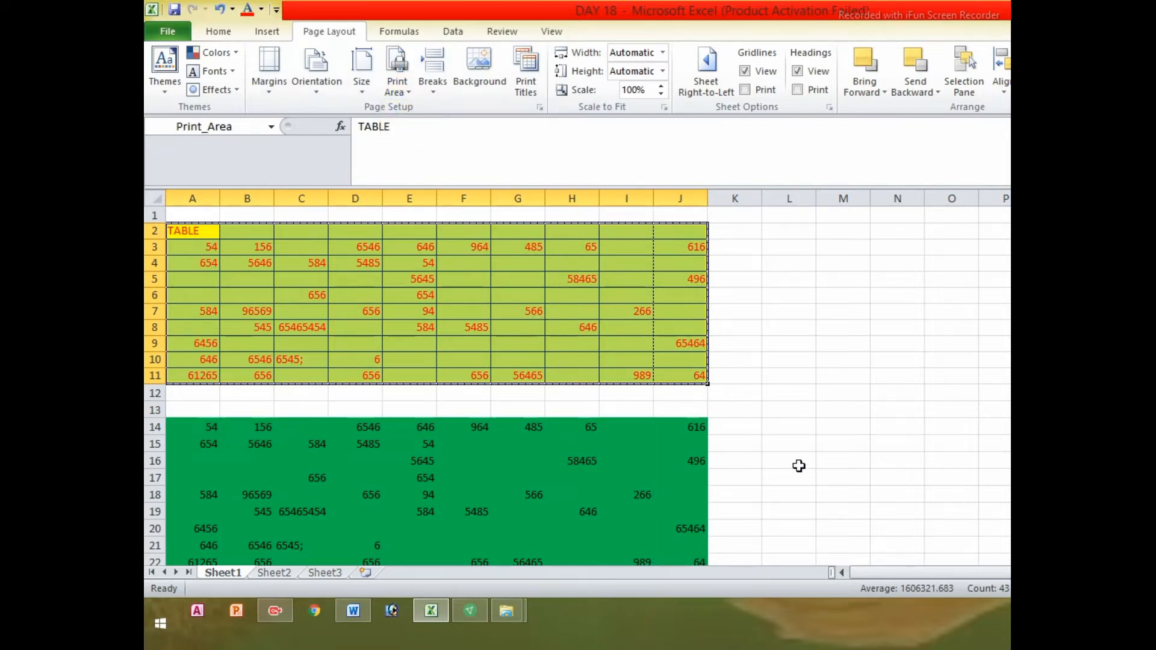
click(616, 330)
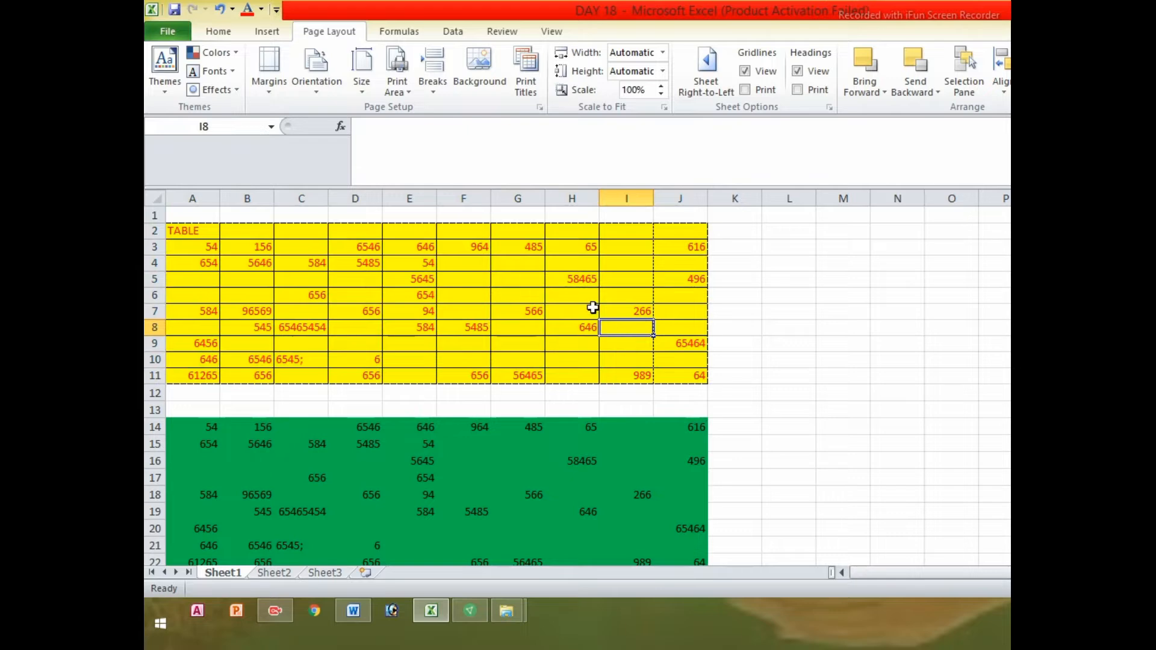
click(167, 29)
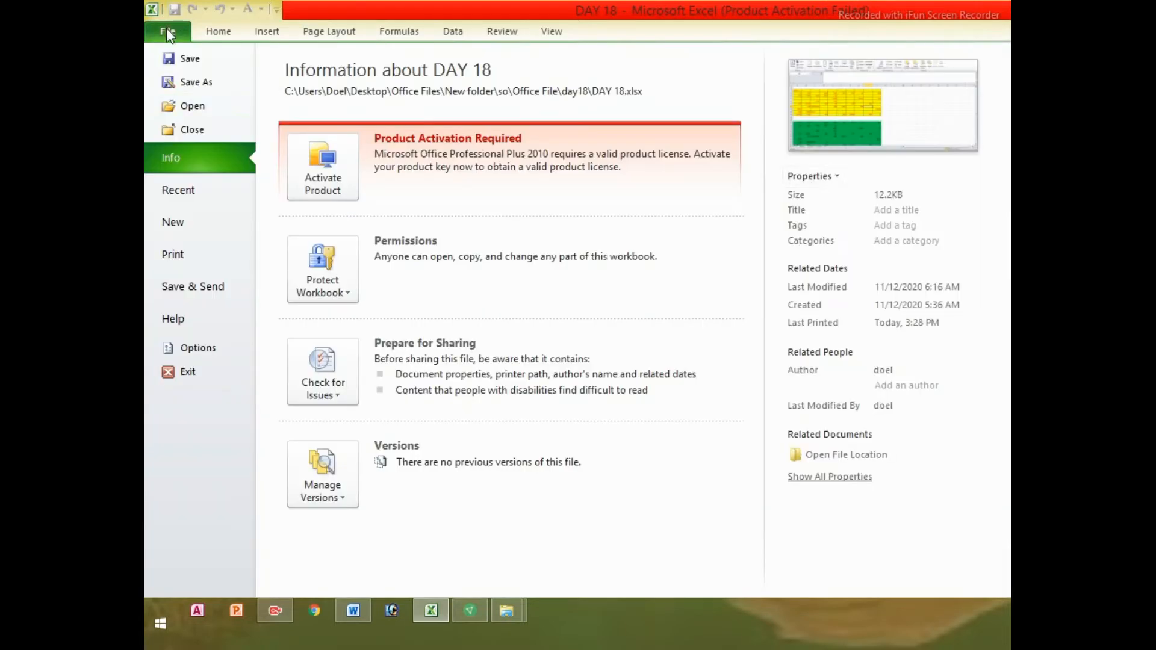
Check the print preview shows only the yellow table, then return to Sheet1
click(185, 258)
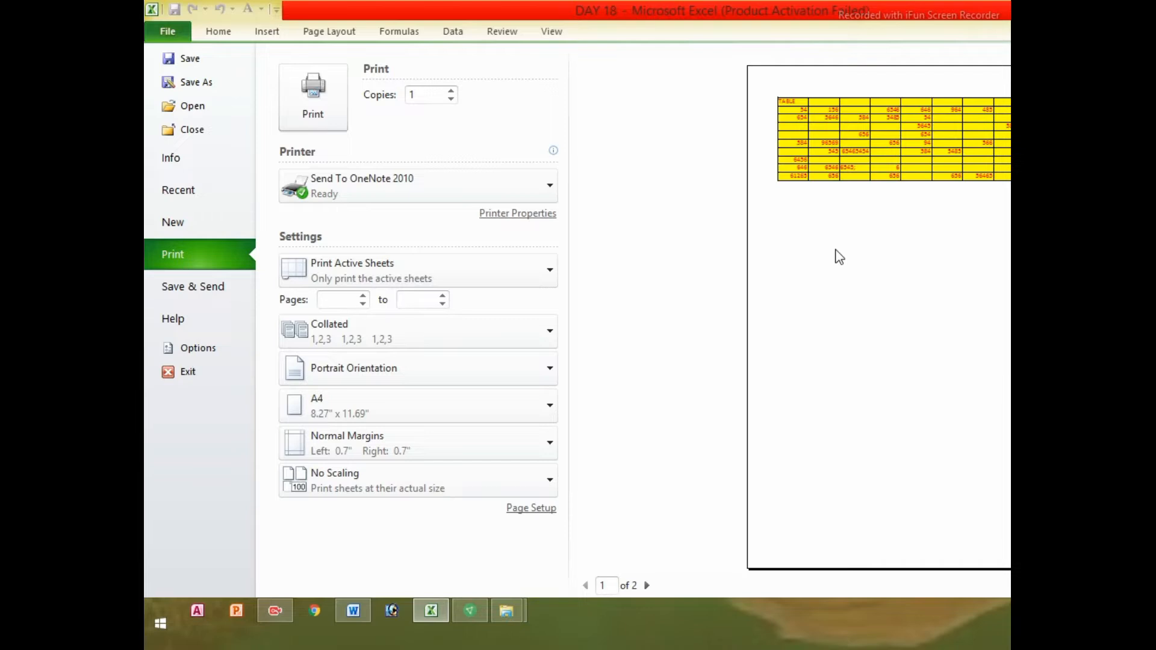
click(154, 35)
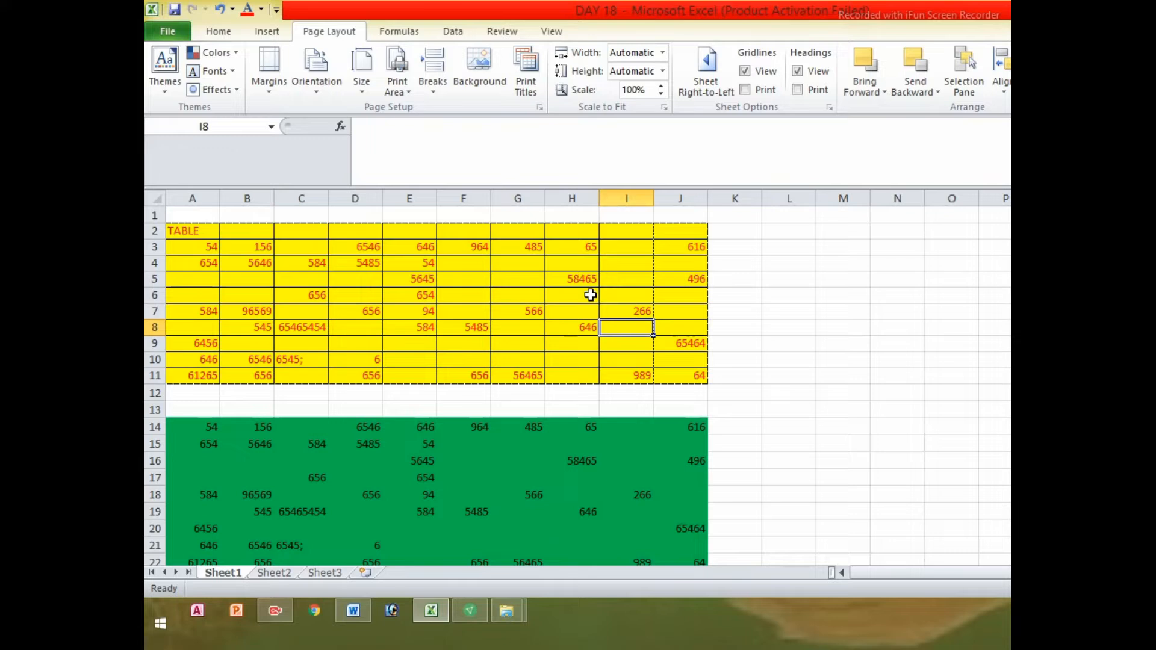
click(614, 314)
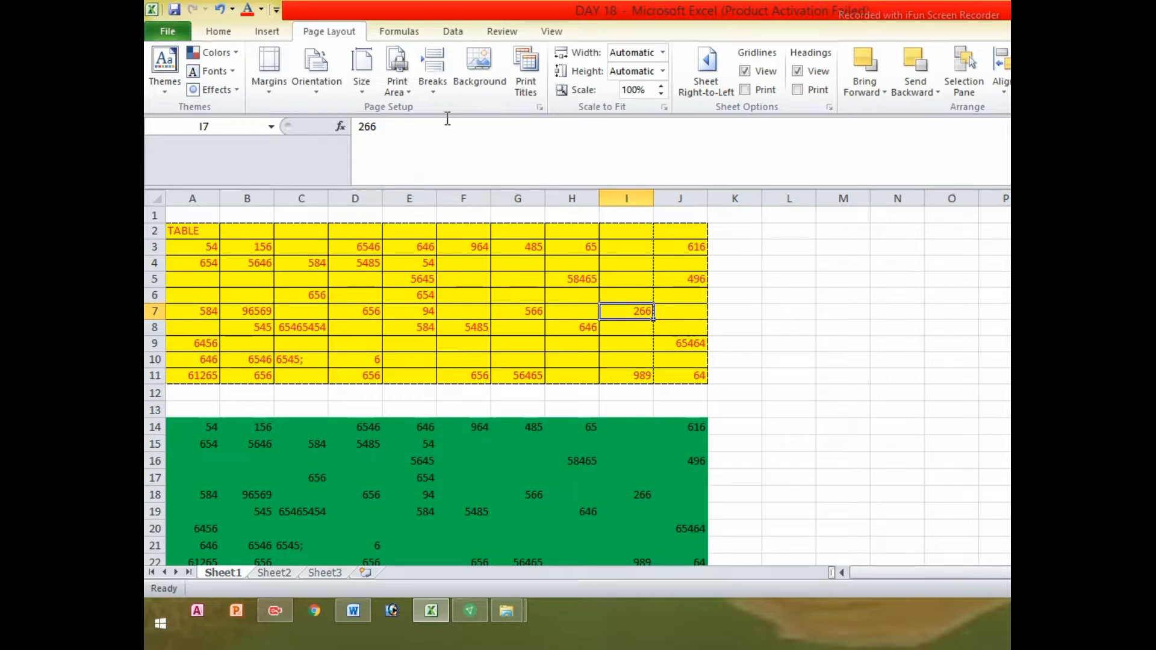
click(581, 276)
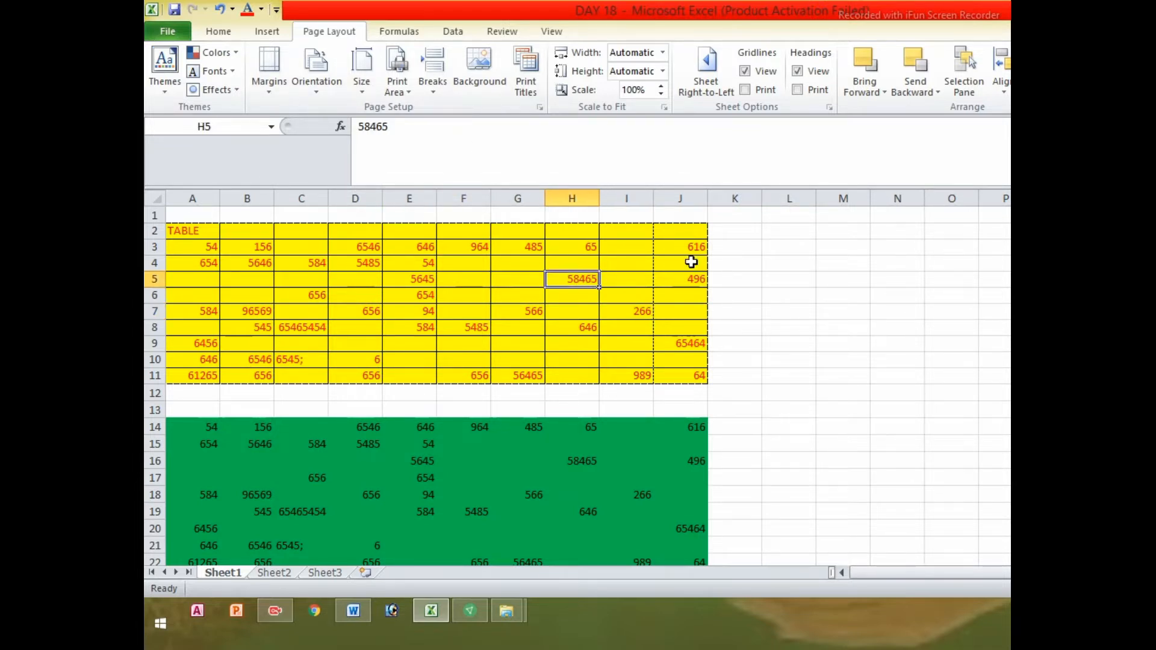
click(936, 266)
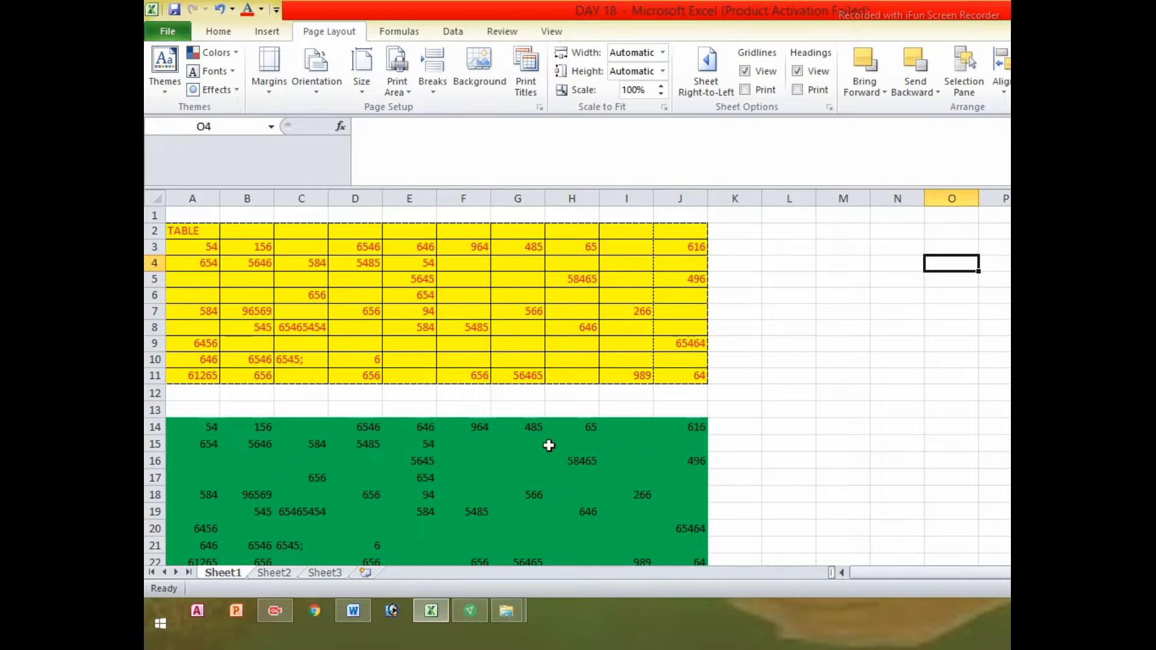
drag(525, 429, 718, 542)
drag(707, 555, 710, 556)
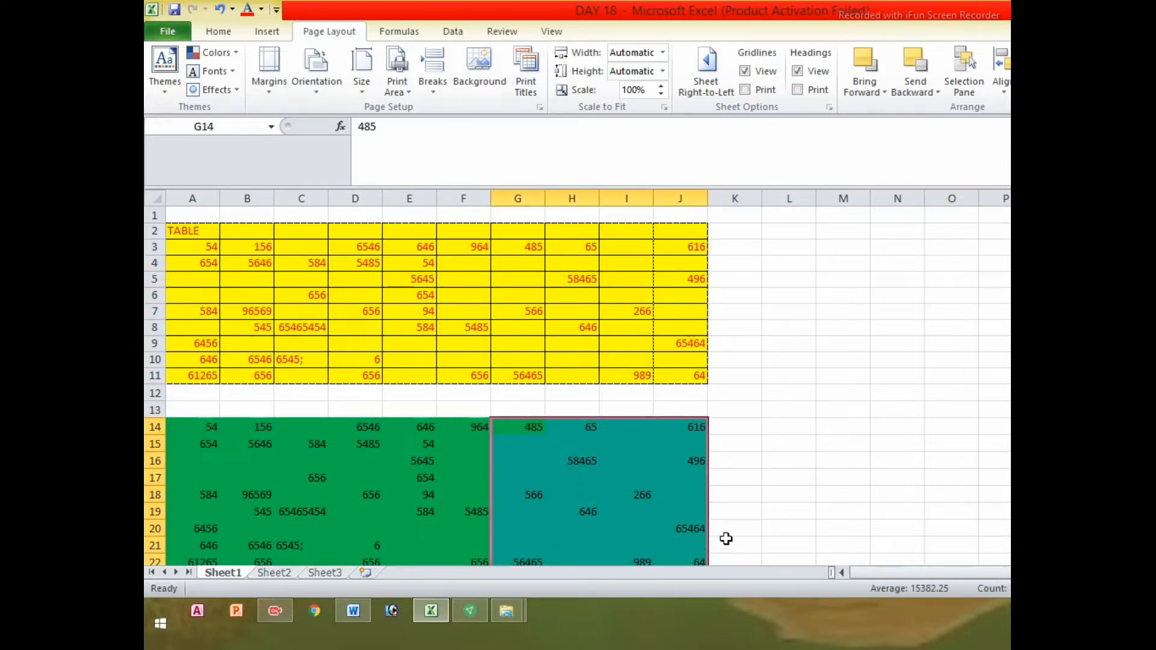
click(853, 380)
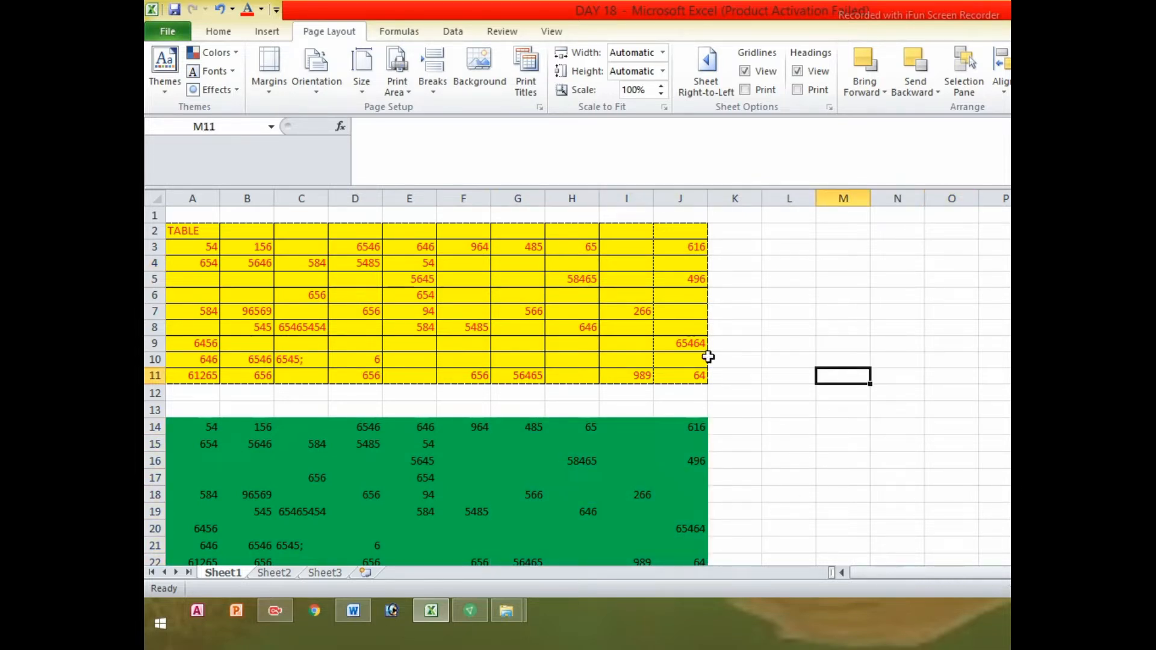
click(463, 277)
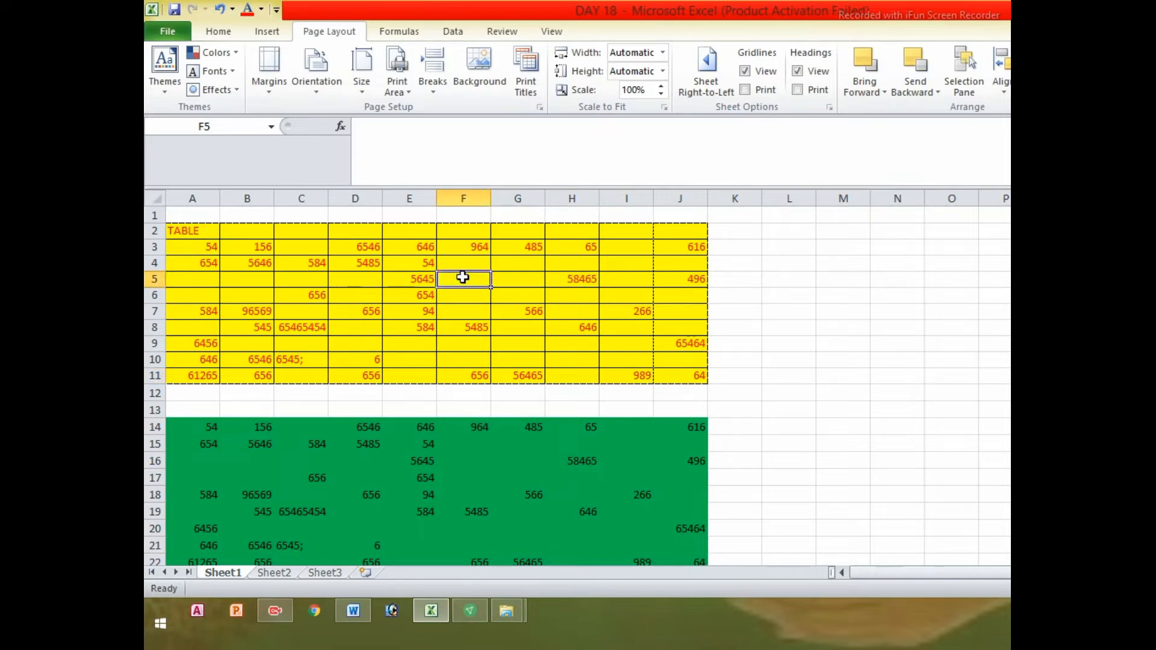
Clear the print area and verify the 2-page preview shows both tables
click(405, 94)
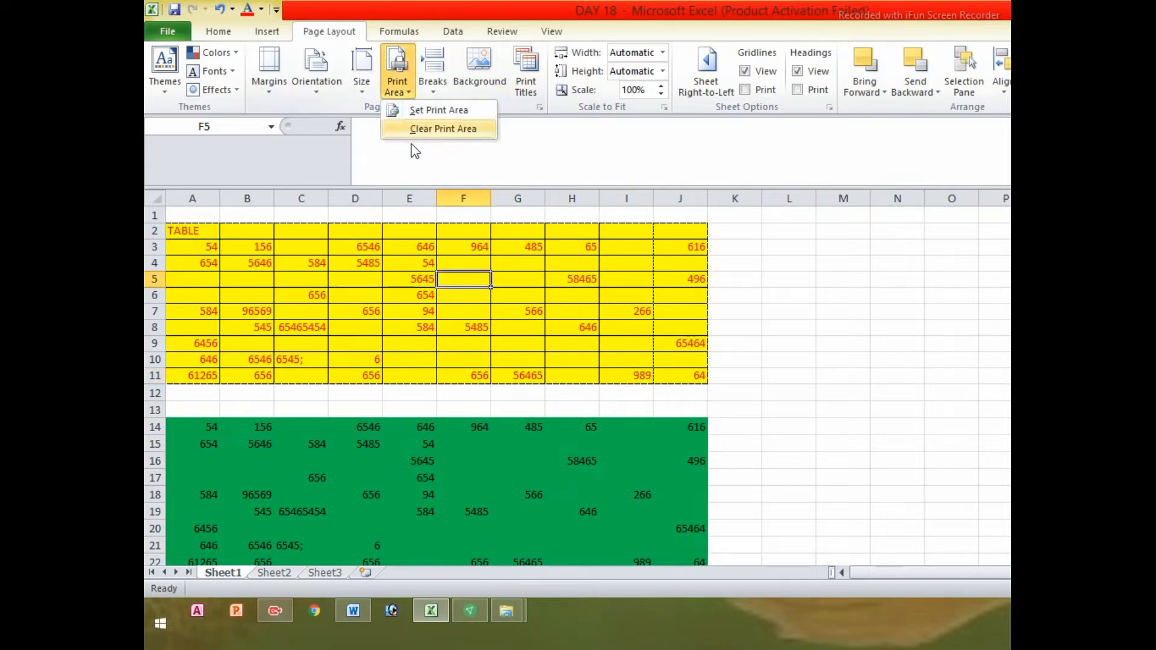
click(444, 130)
click(569, 260)
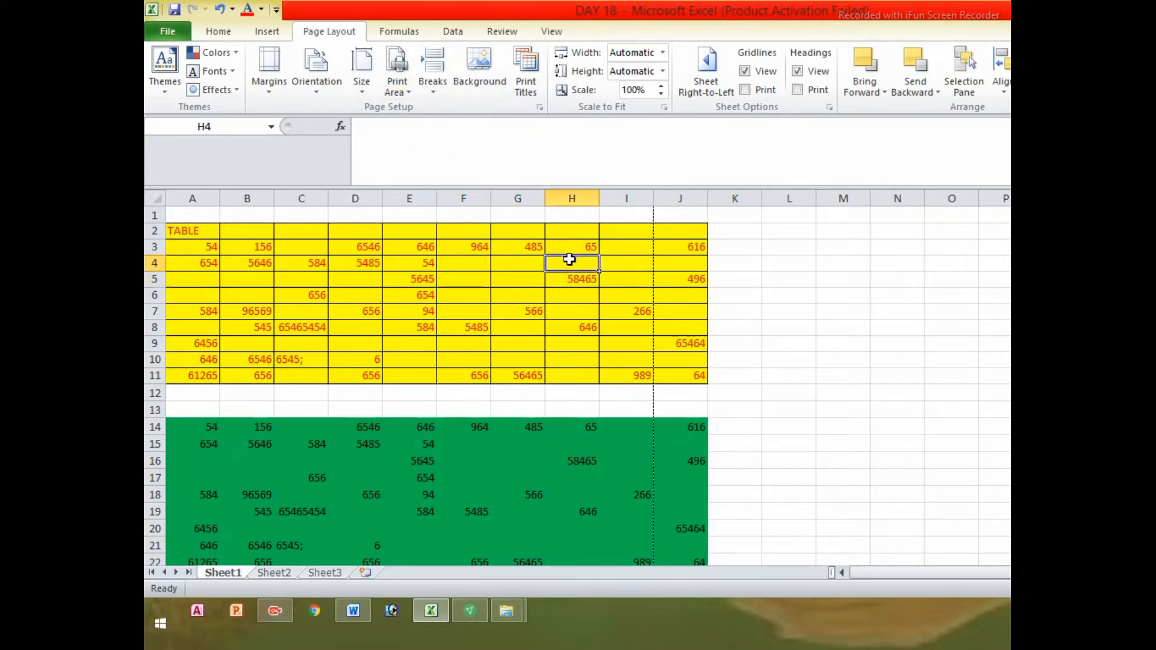
click(164, 31)
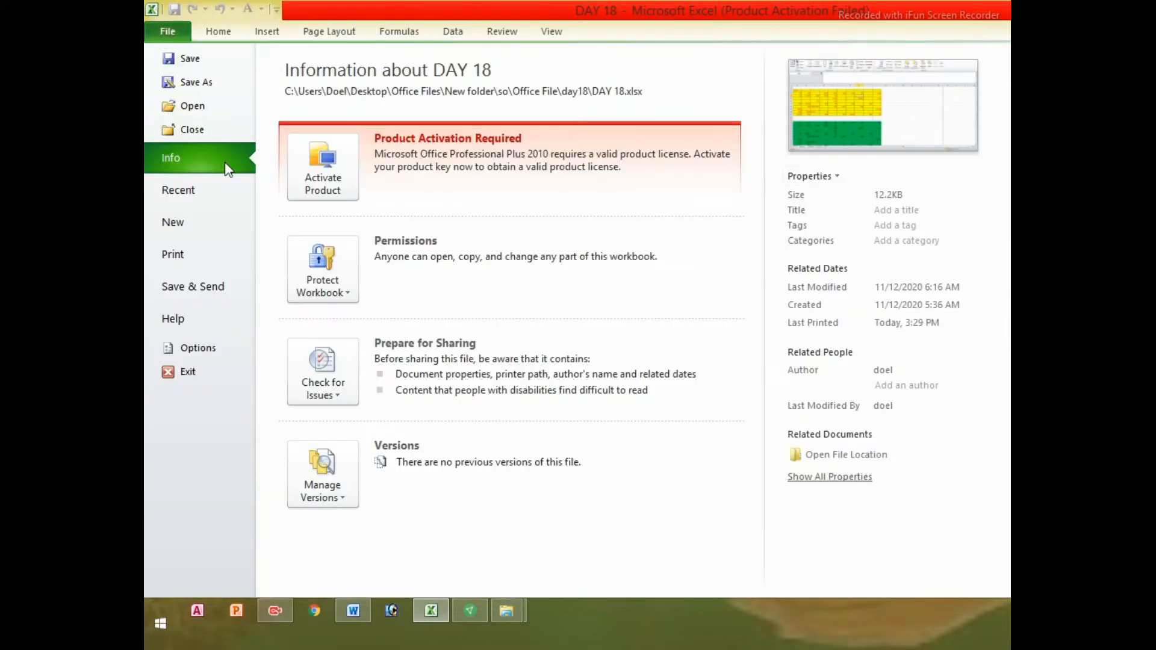
click(193, 263)
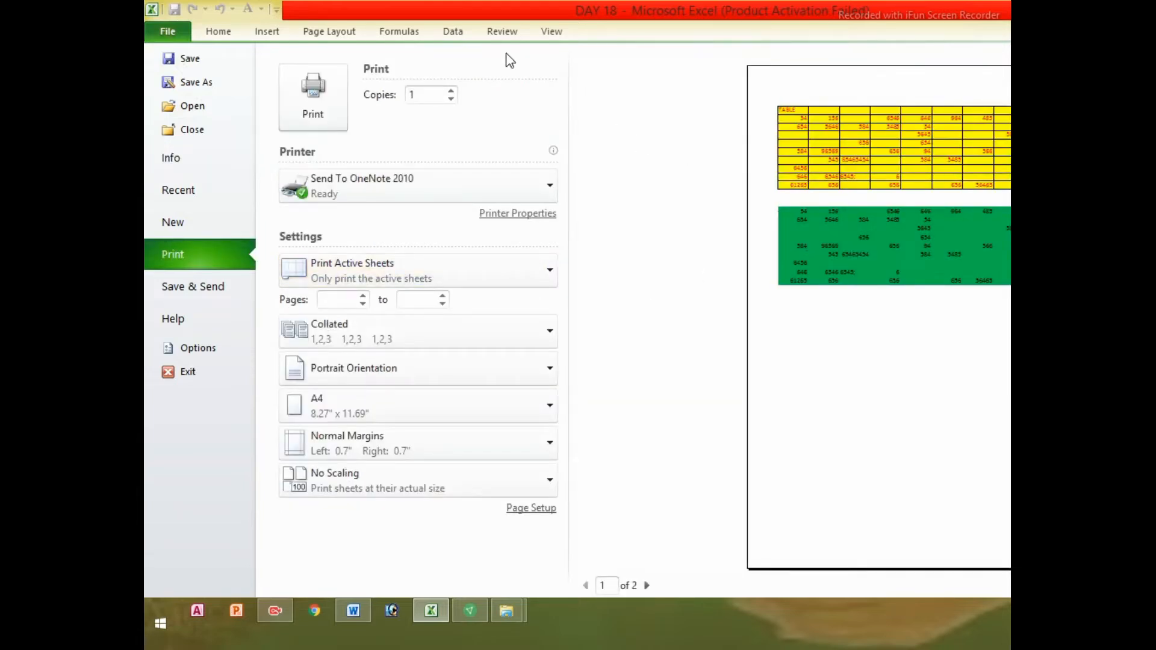
click(330, 31)
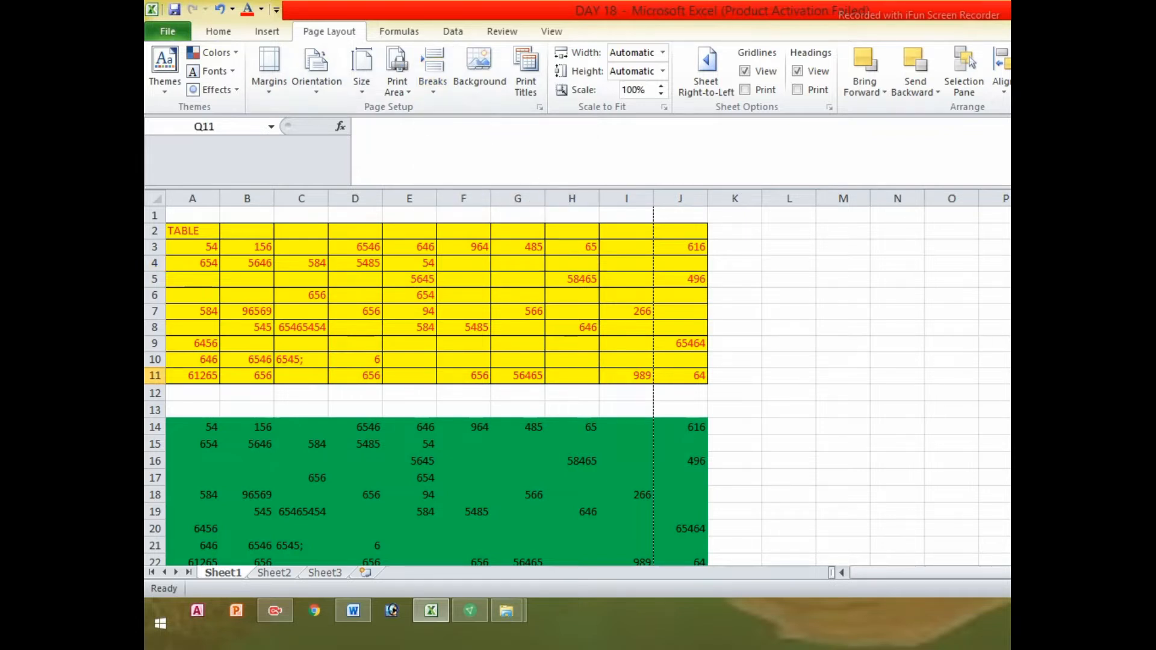
Select row 6 and insert a page break above it
click(858, 309)
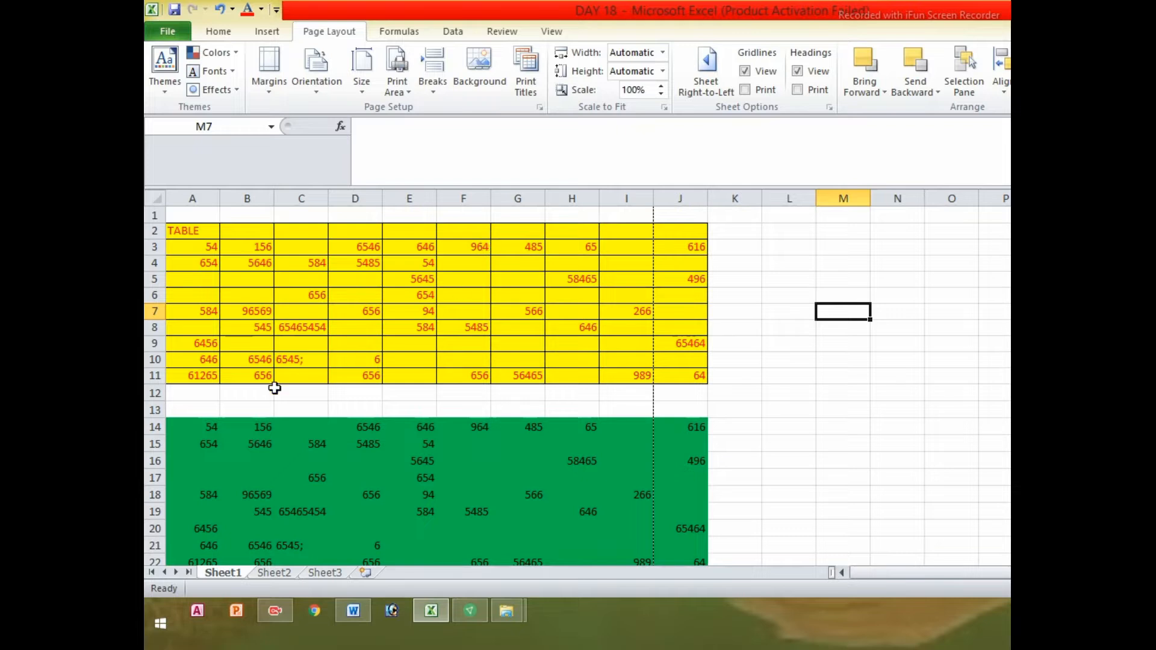
click(279, 350)
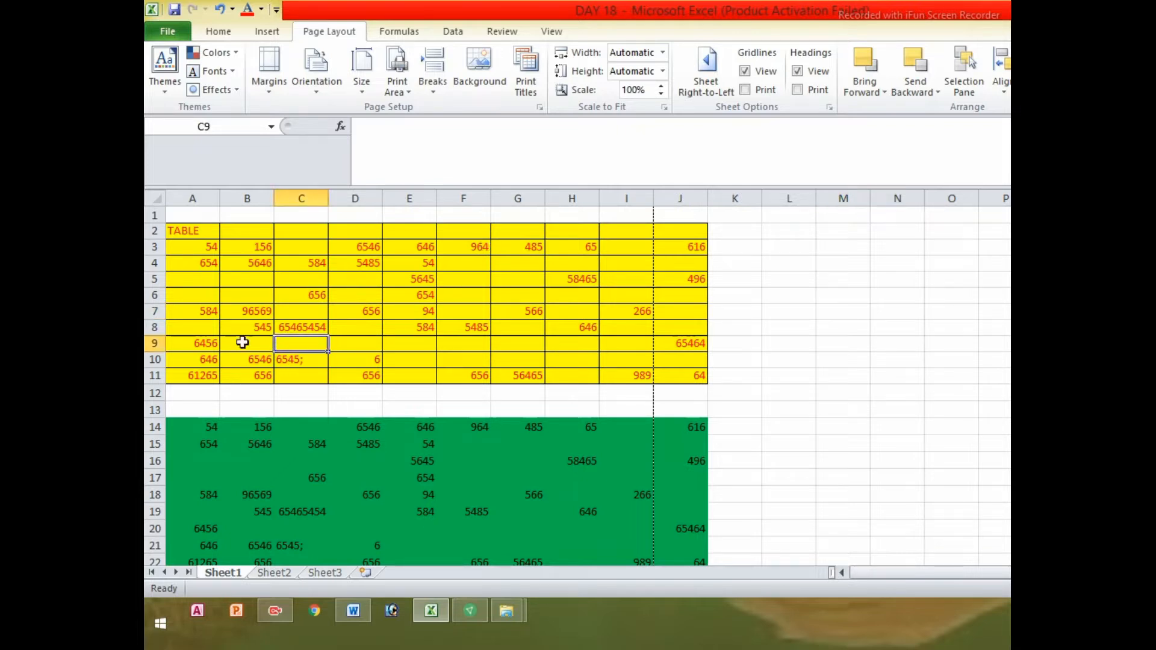
click(153, 295)
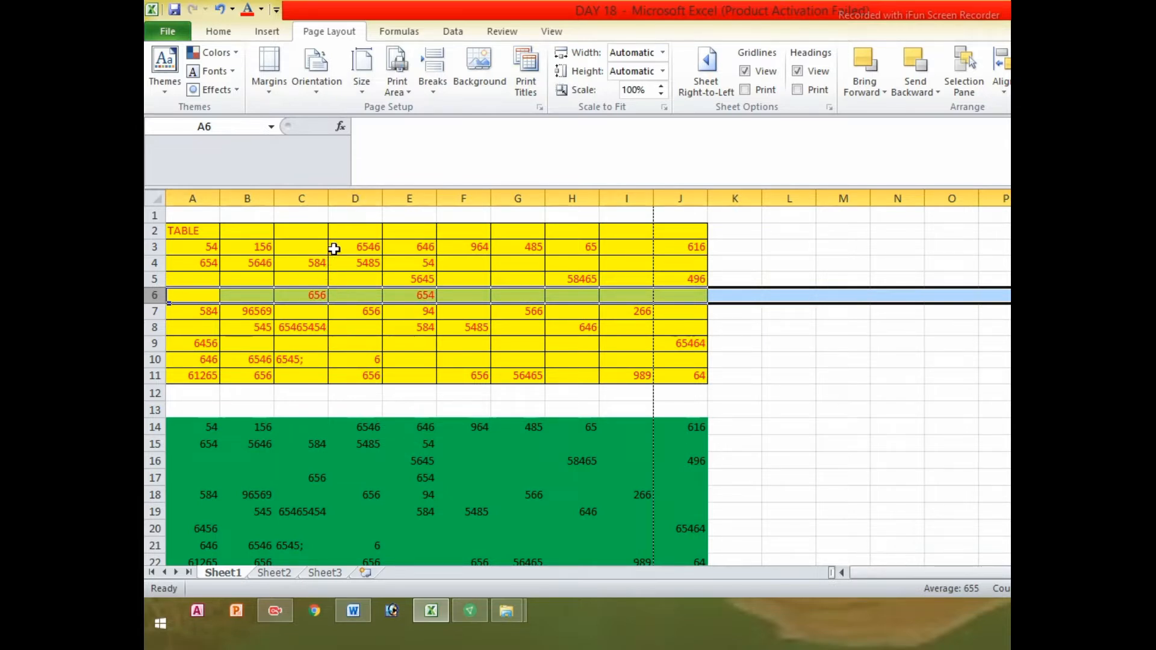
click(436, 96)
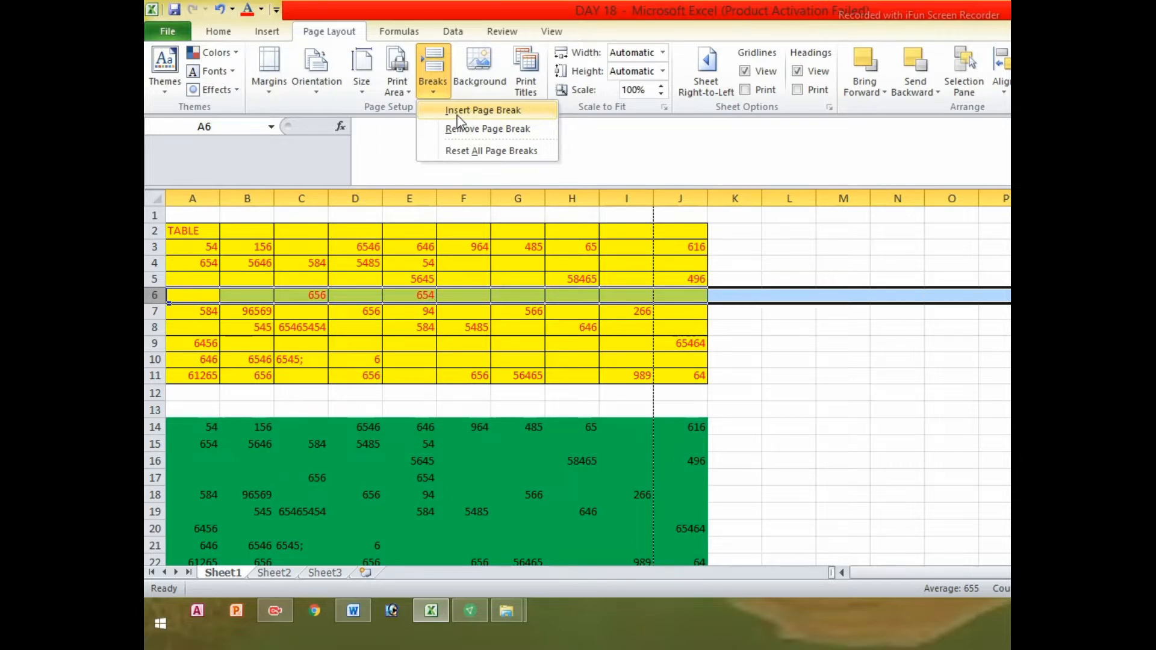
click(458, 115)
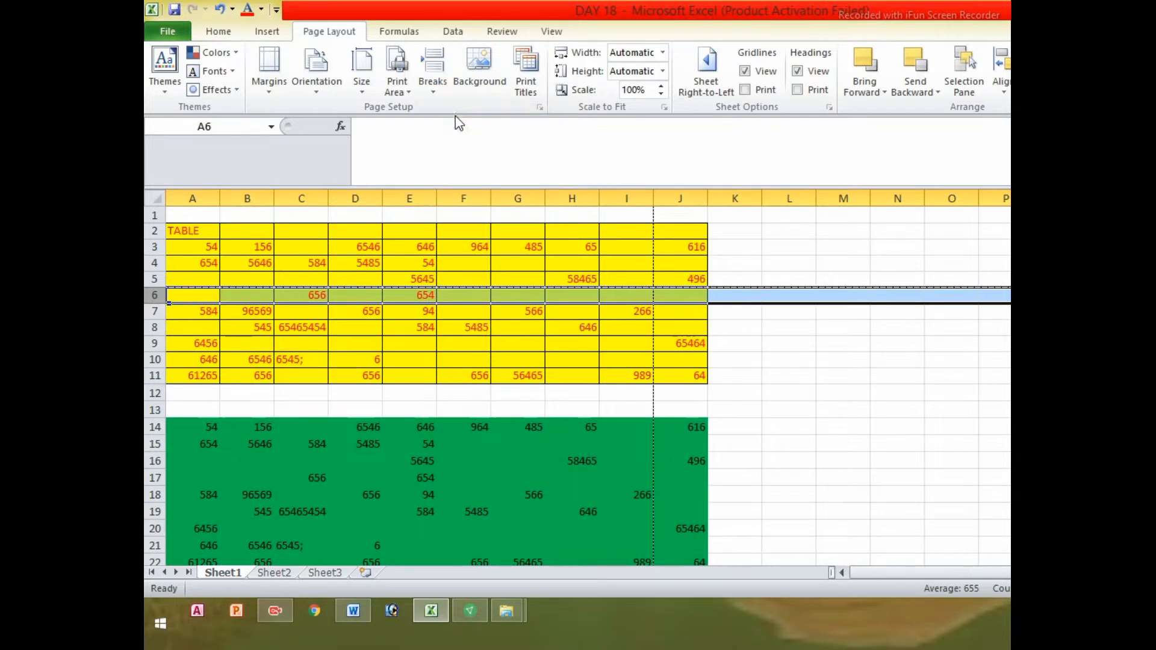
Check in print preview that the sheet now prints on 4 pages
click(170, 34)
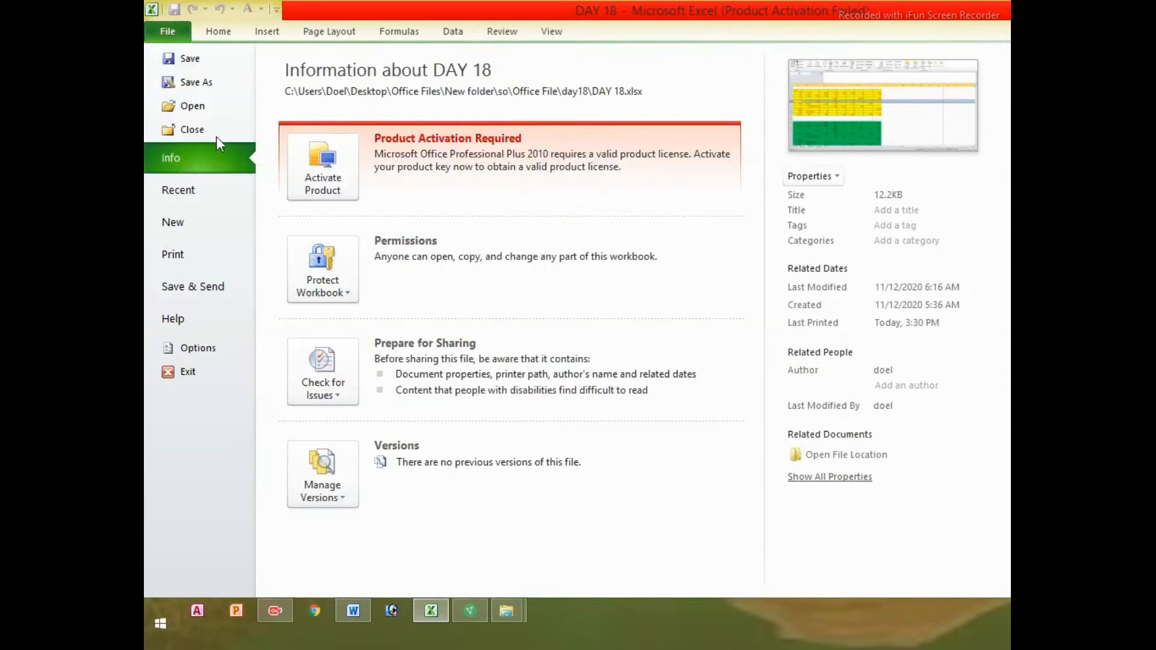
click(174, 255)
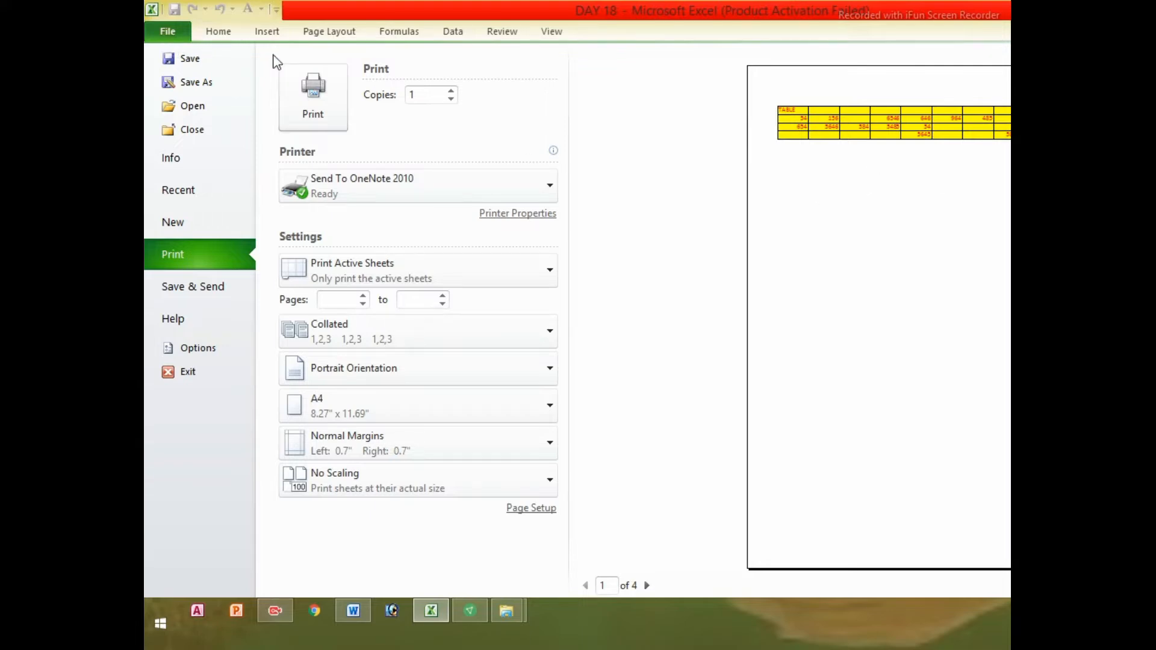
click(168, 35)
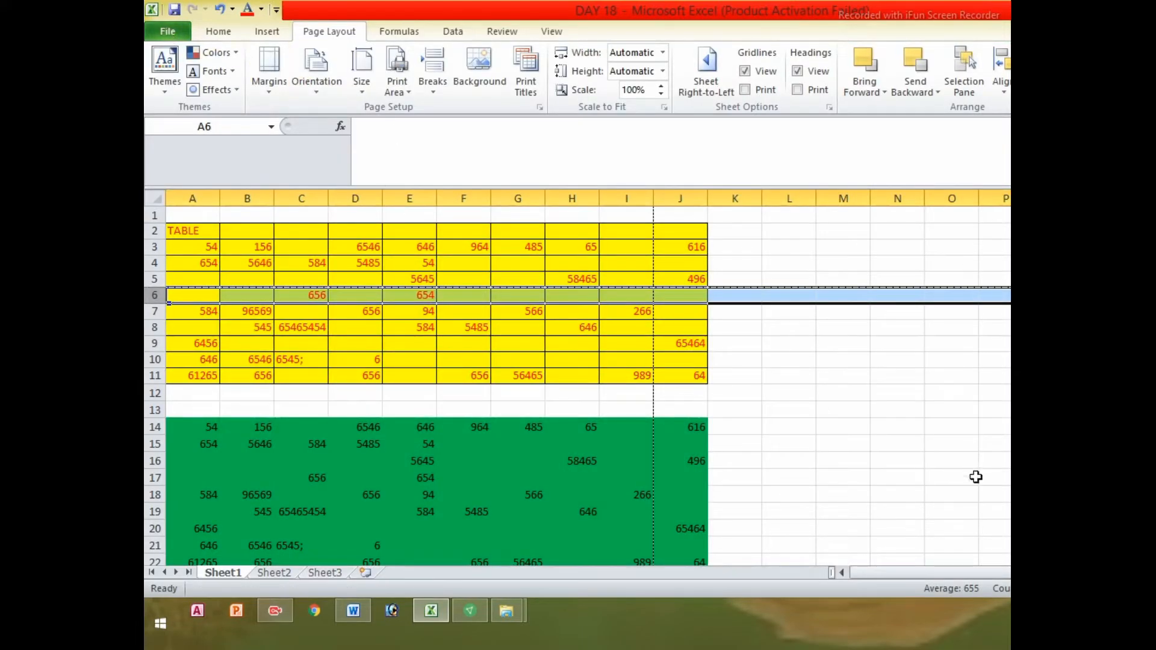
Try removing the page break from cell M13 and check the print preview twice
click(866, 411)
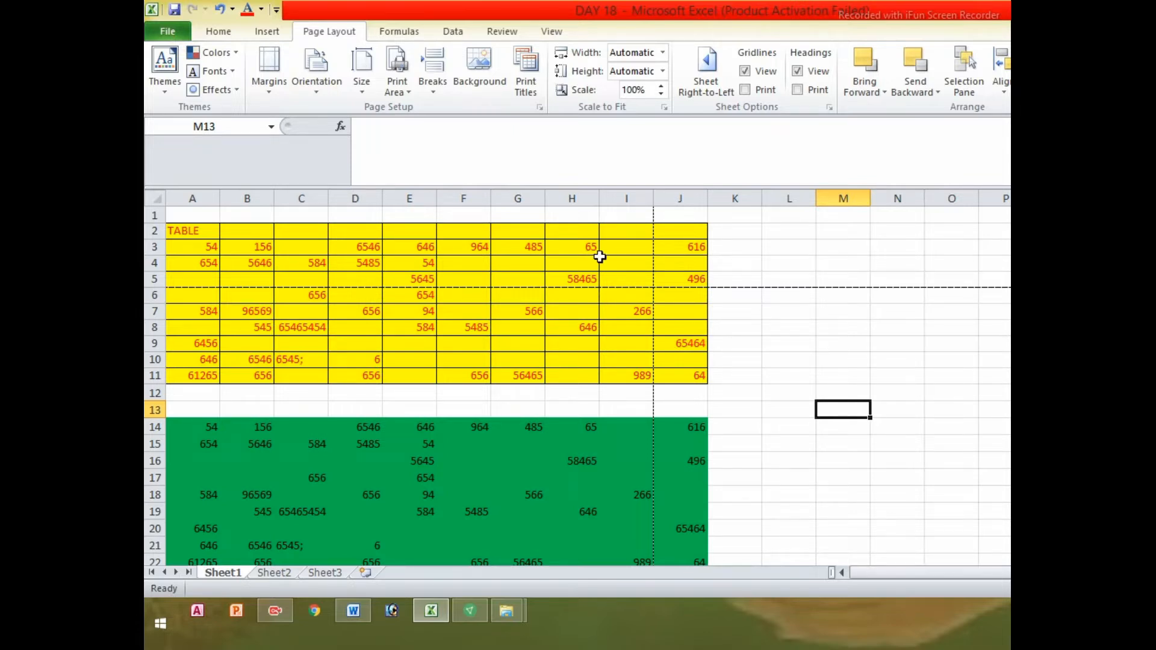
click(434, 91)
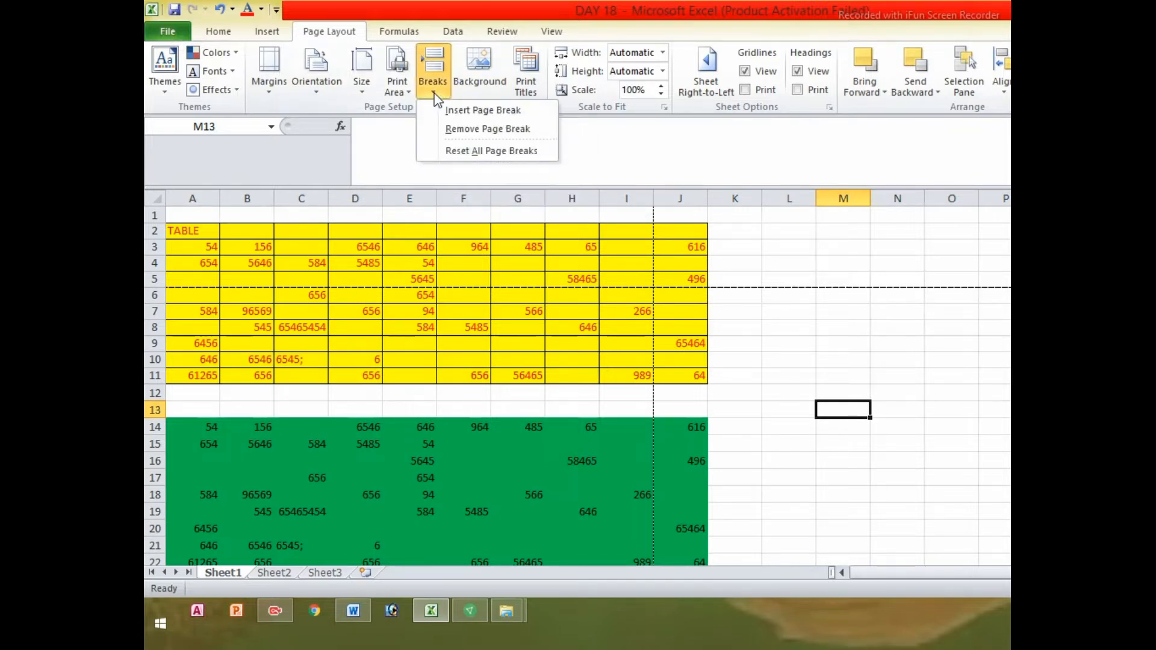
click(461, 135)
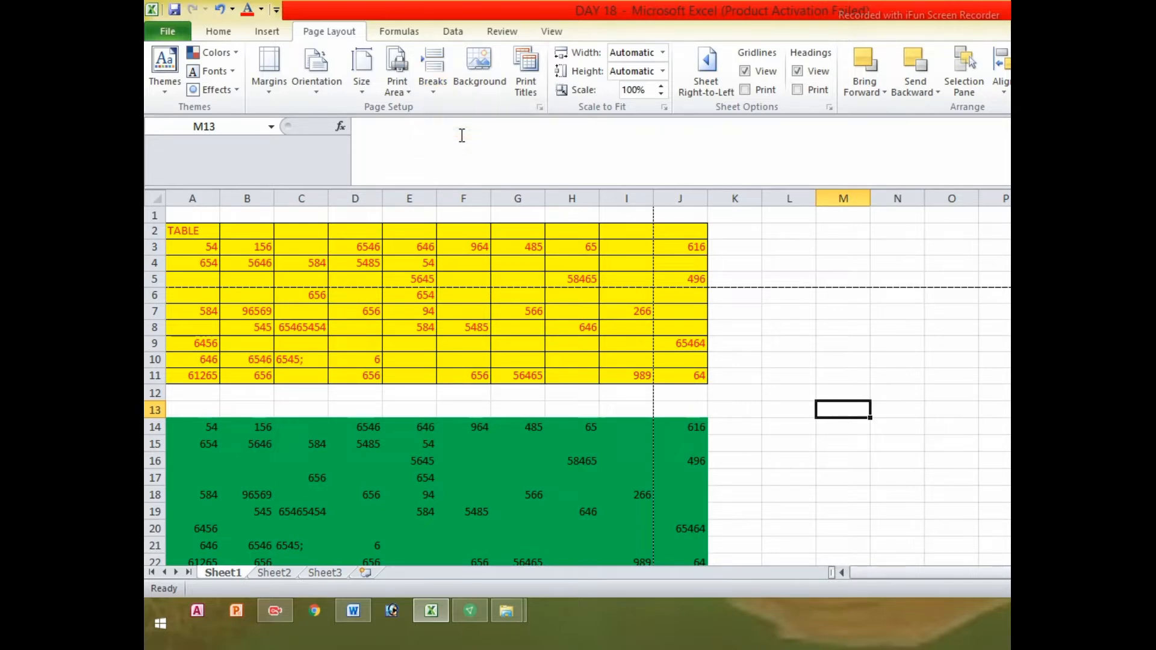
click(178, 33)
click(179, 255)
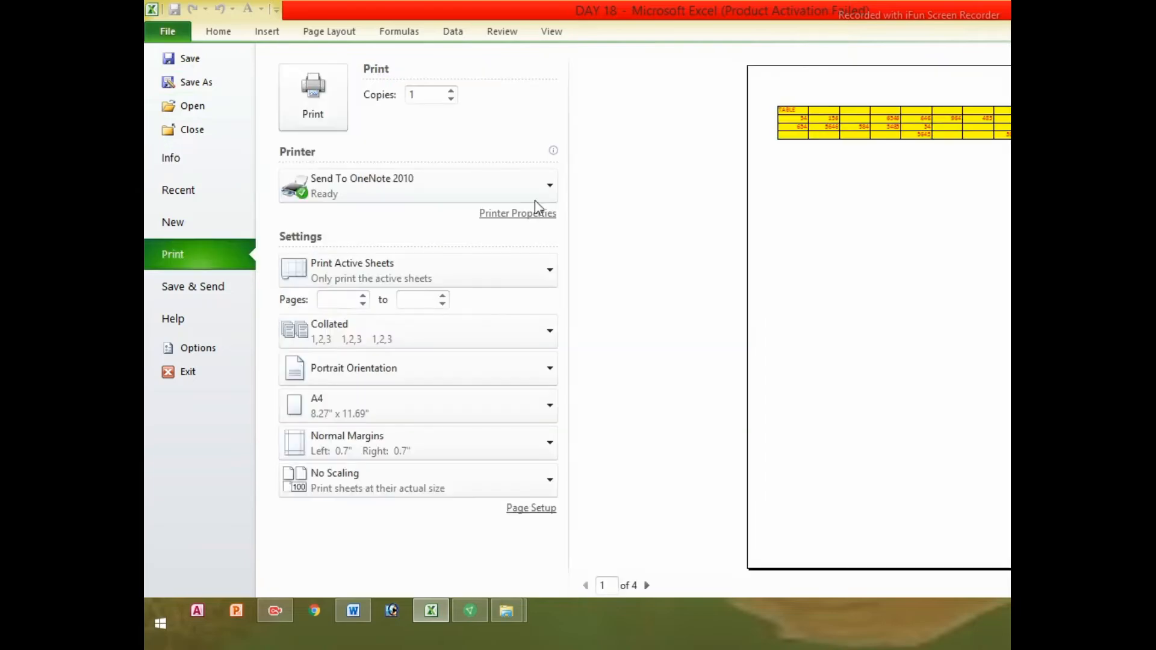
click(171, 31)
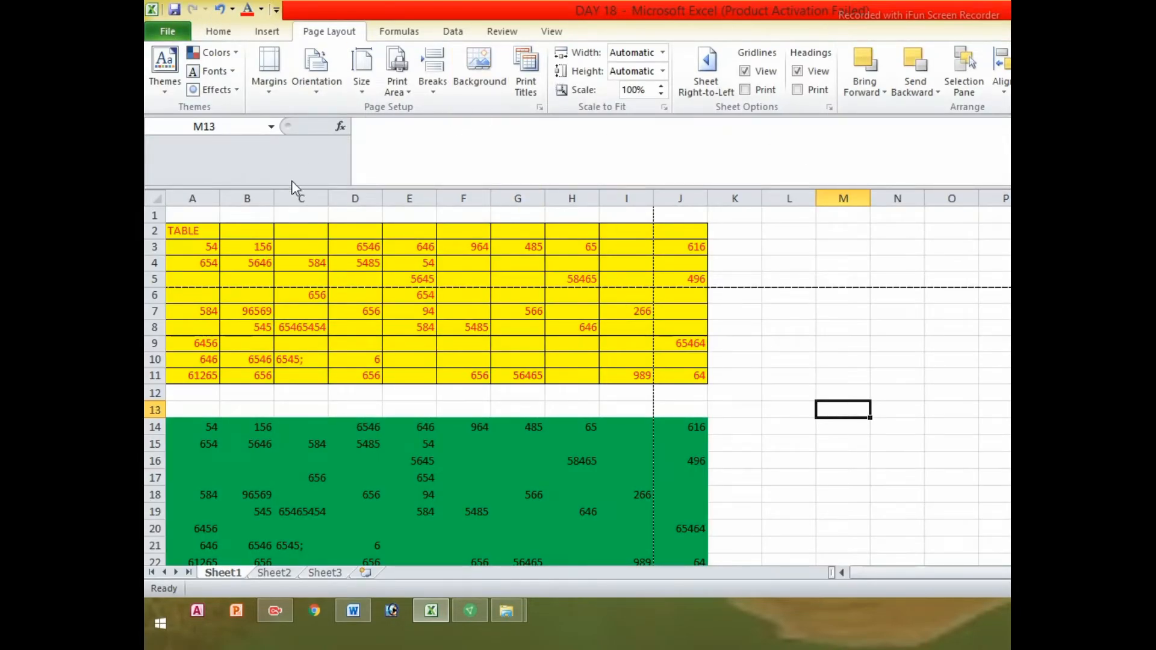
click(166, 32)
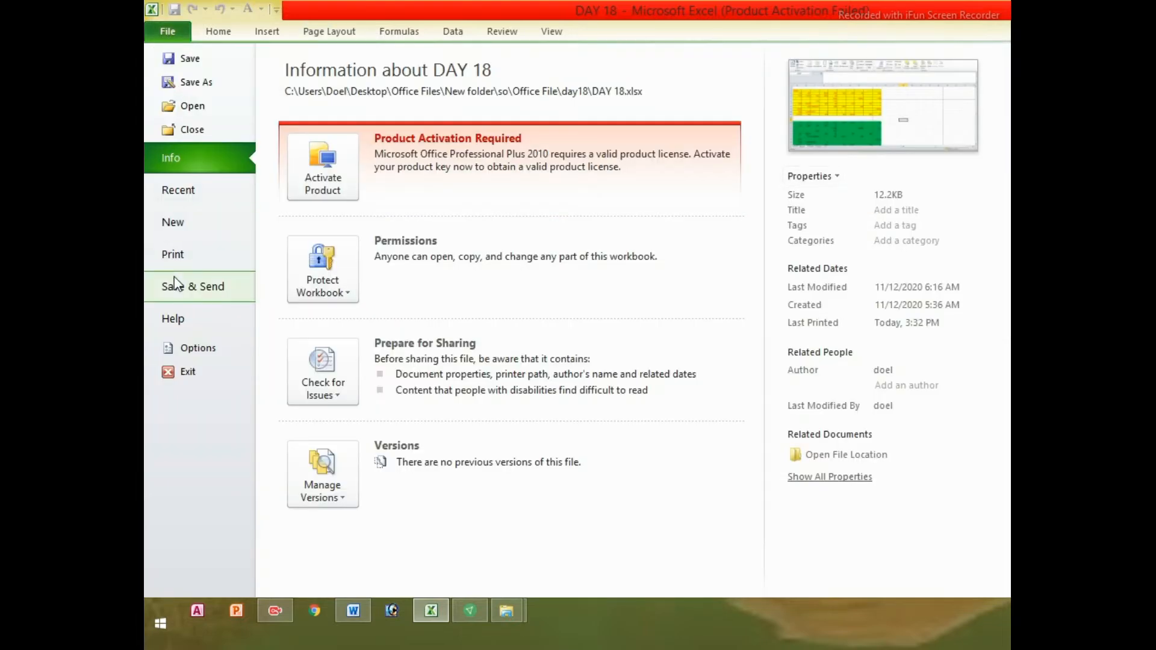
click(180, 254)
click(167, 34)
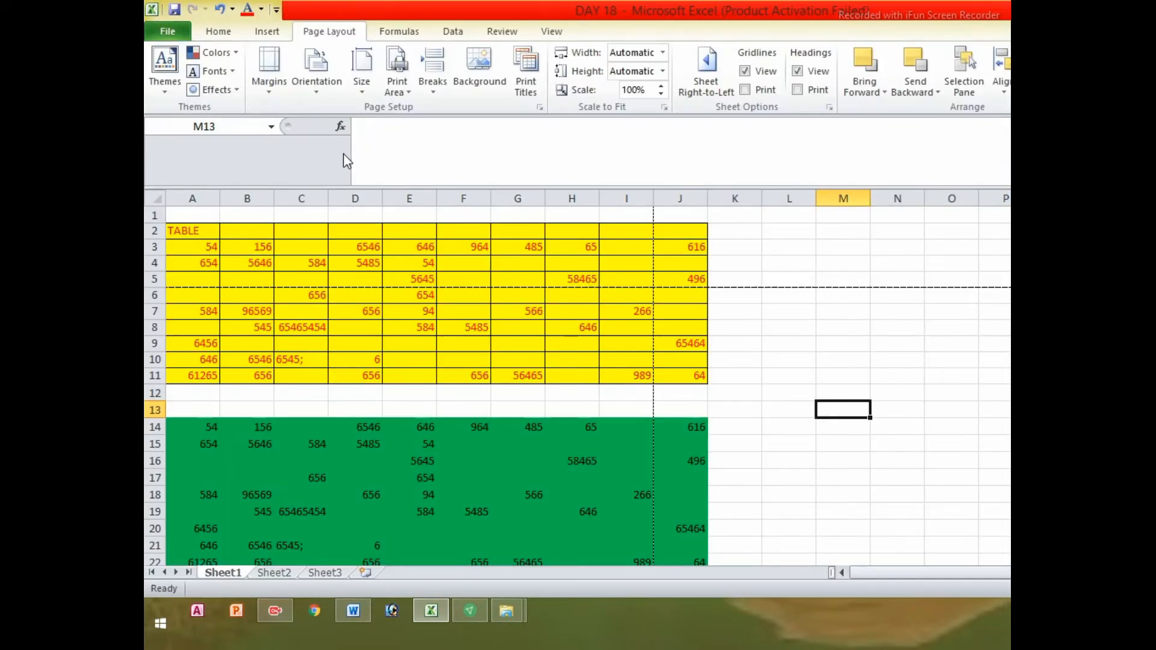
Select row 6, remove the page break above it, and confirm the 2-page preview
click(437, 90)
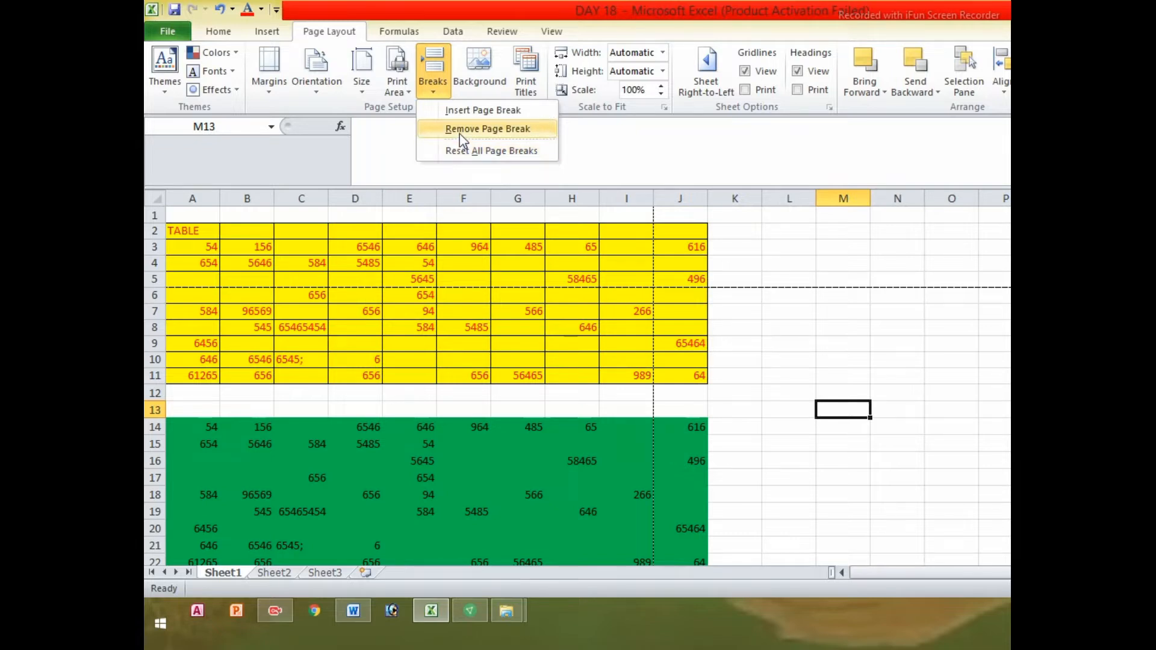
click(157, 296)
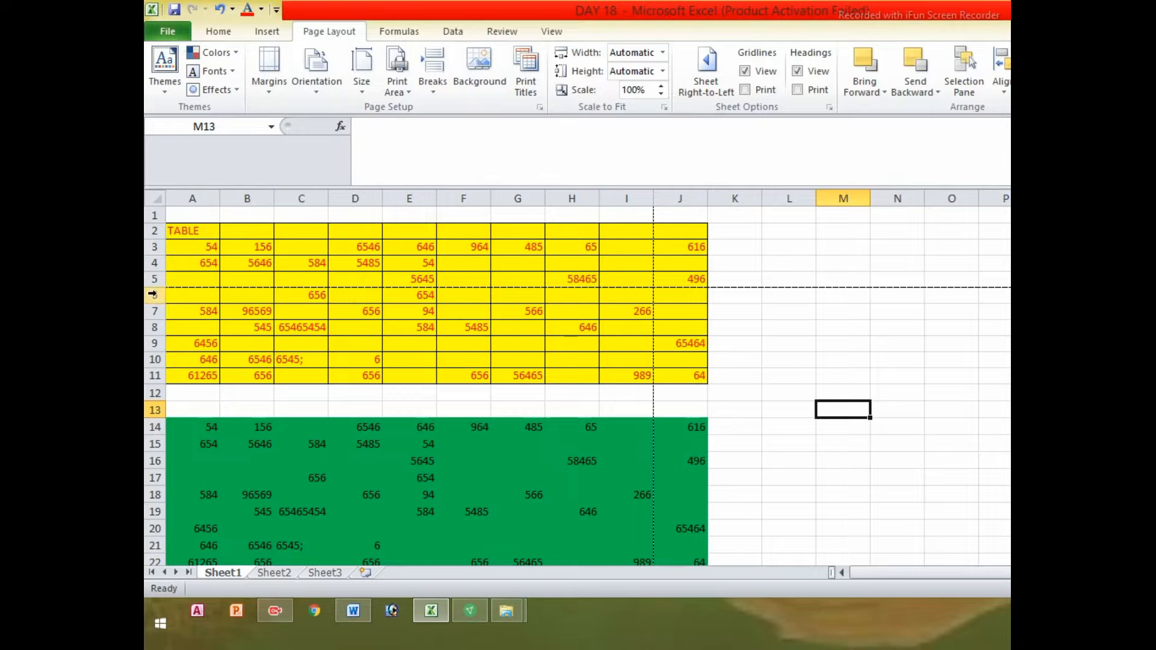
click(154, 294)
click(436, 95)
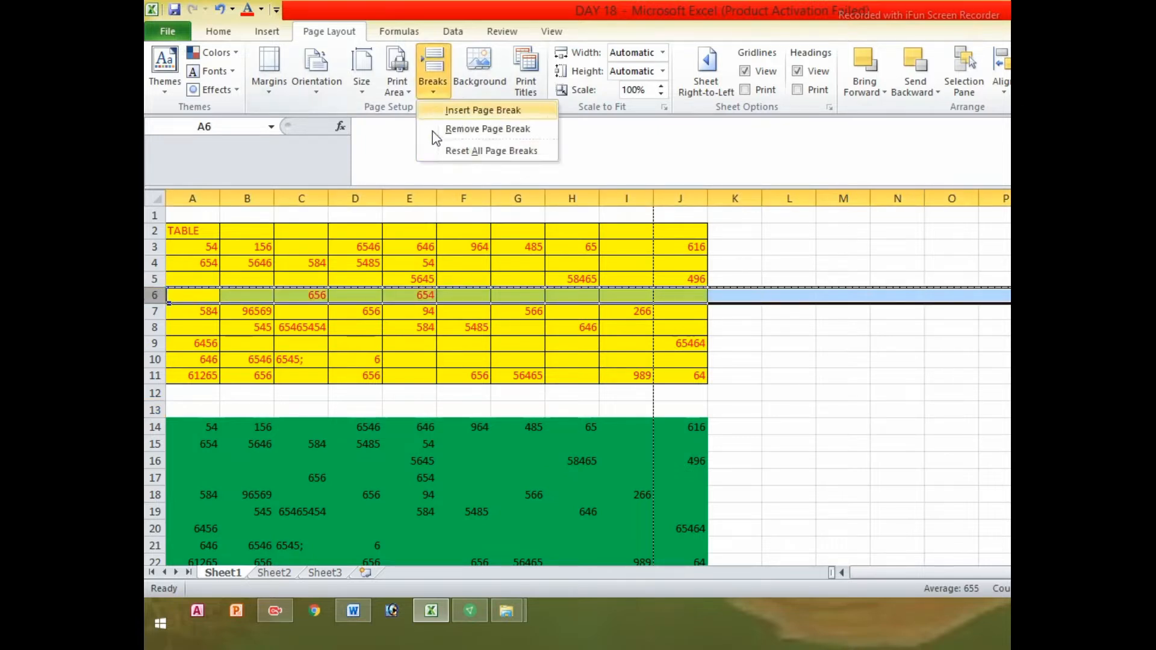
click(446, 130)
click(632, 314)
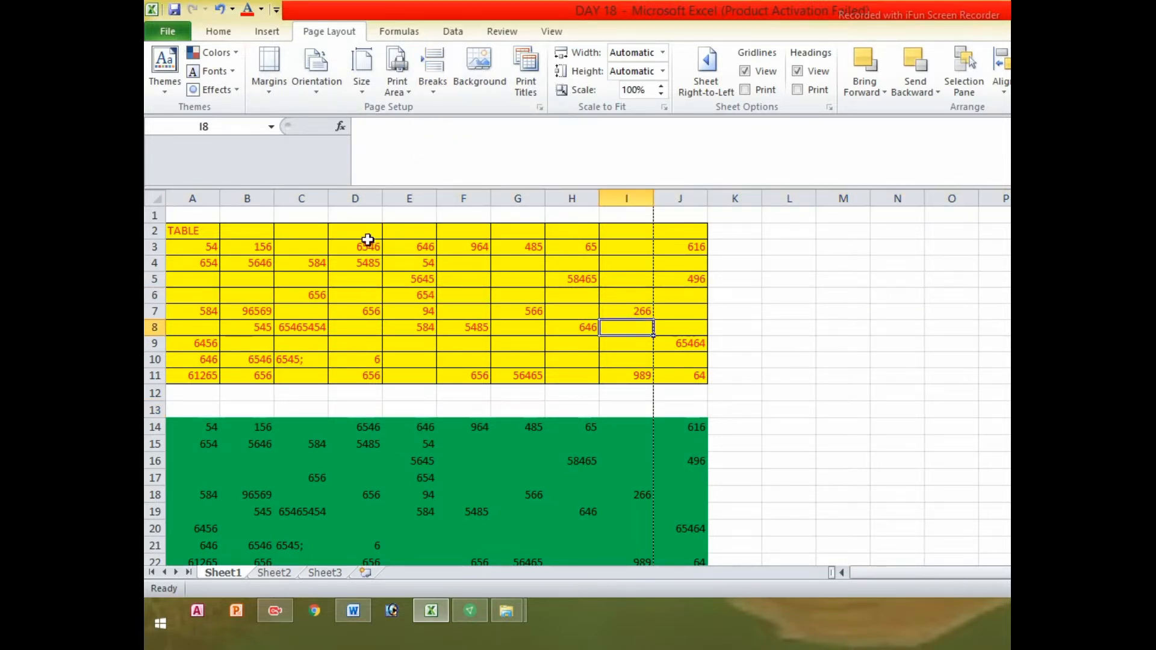
click(387, 276)
drag(844, 279, 875, 389)
click(485, 392)
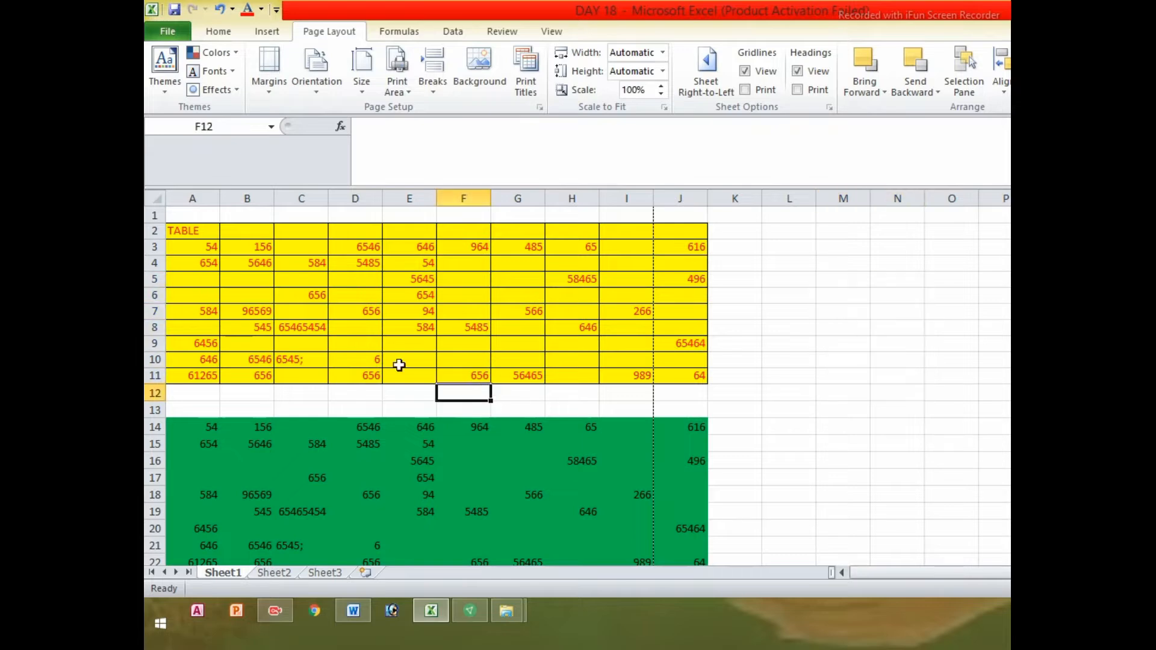
click(170, 33)
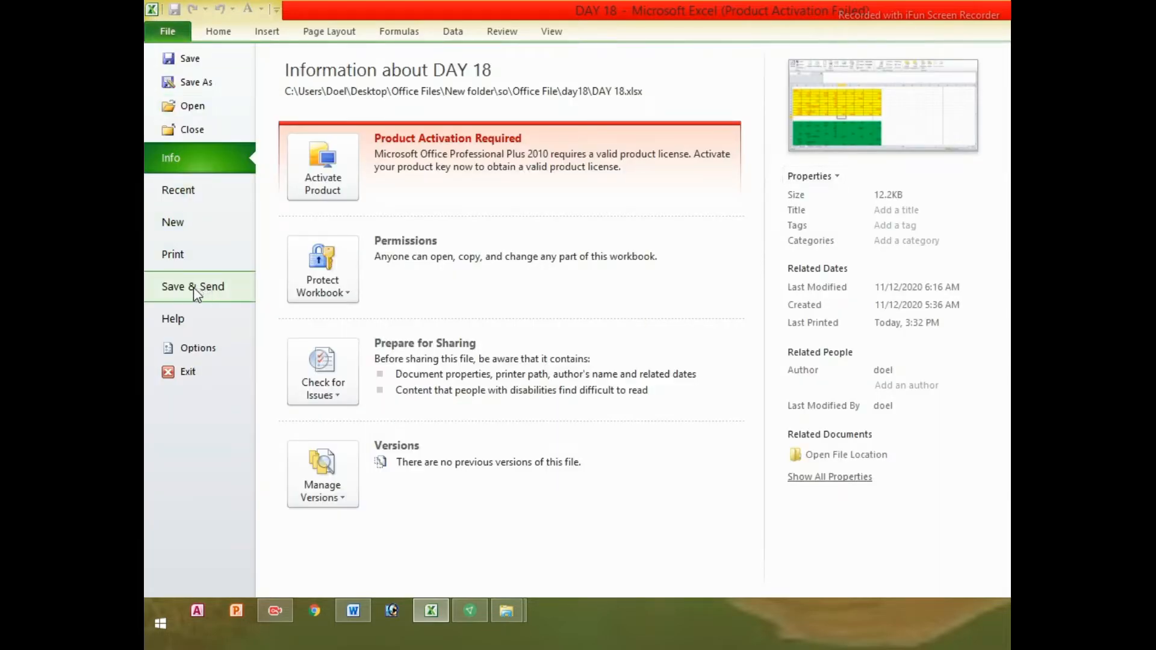
click(180, 262)
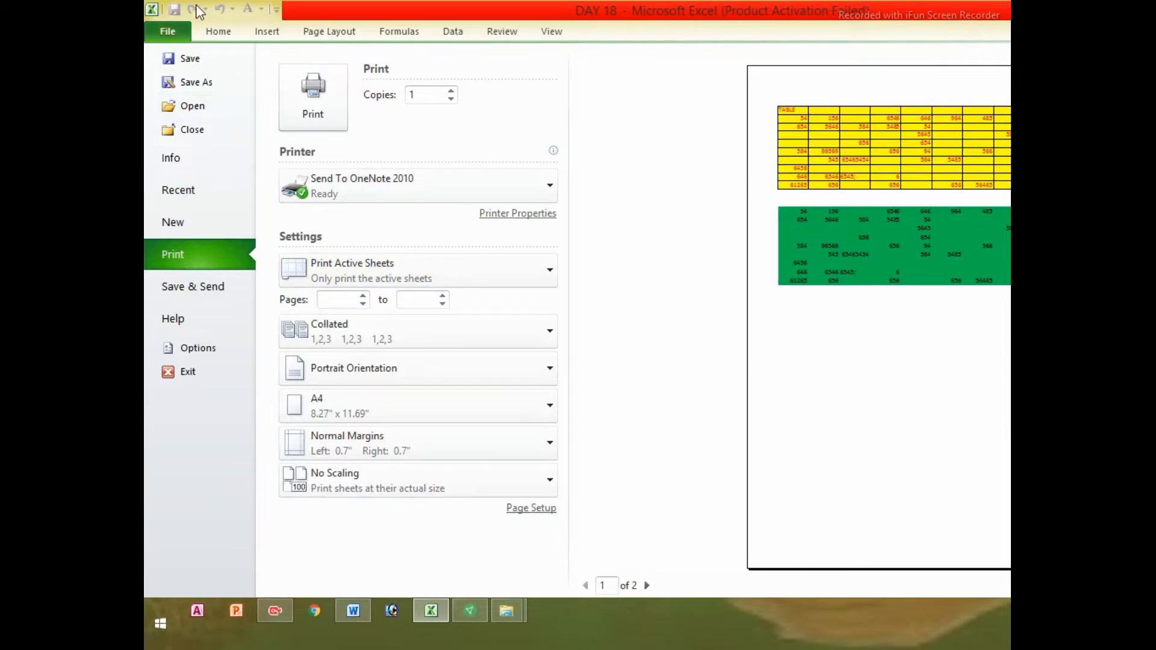
click(168, 33)
click(759, 261)
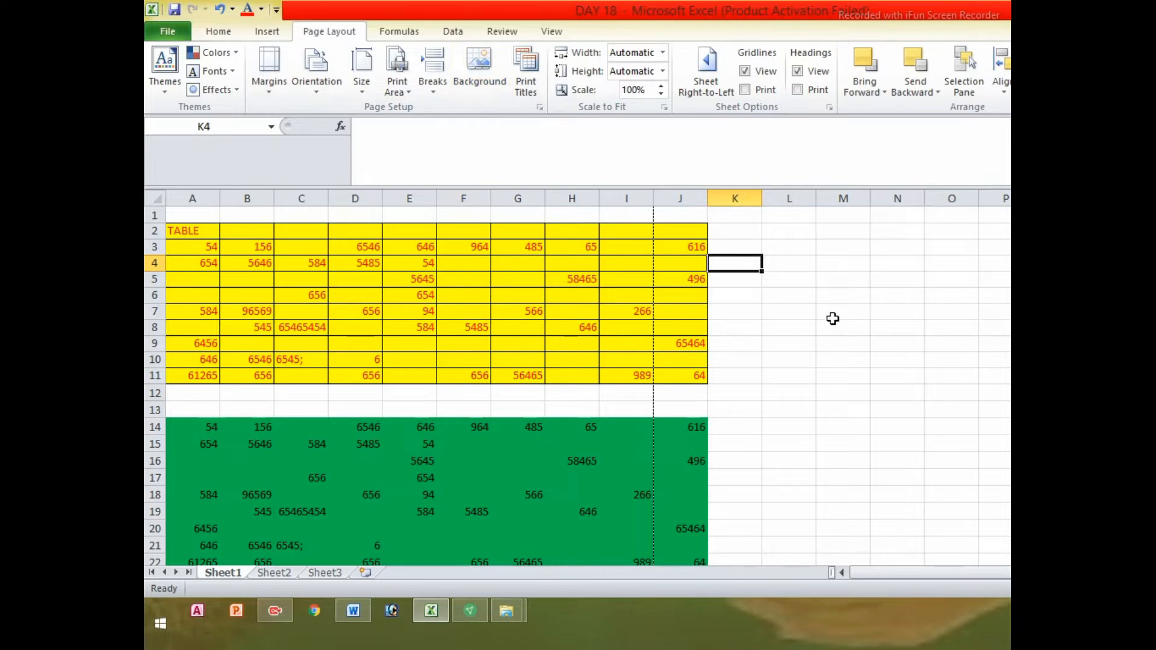
Select a few cell ranges, then open the Sheet Background picture dialog
drag(482, 257, 604, 496)
drag(783, 278, 791, 399)
drag(843, 327, 882, 413)
drag(784, 294, 787, 327)
drag(842, 294, 883, 416)
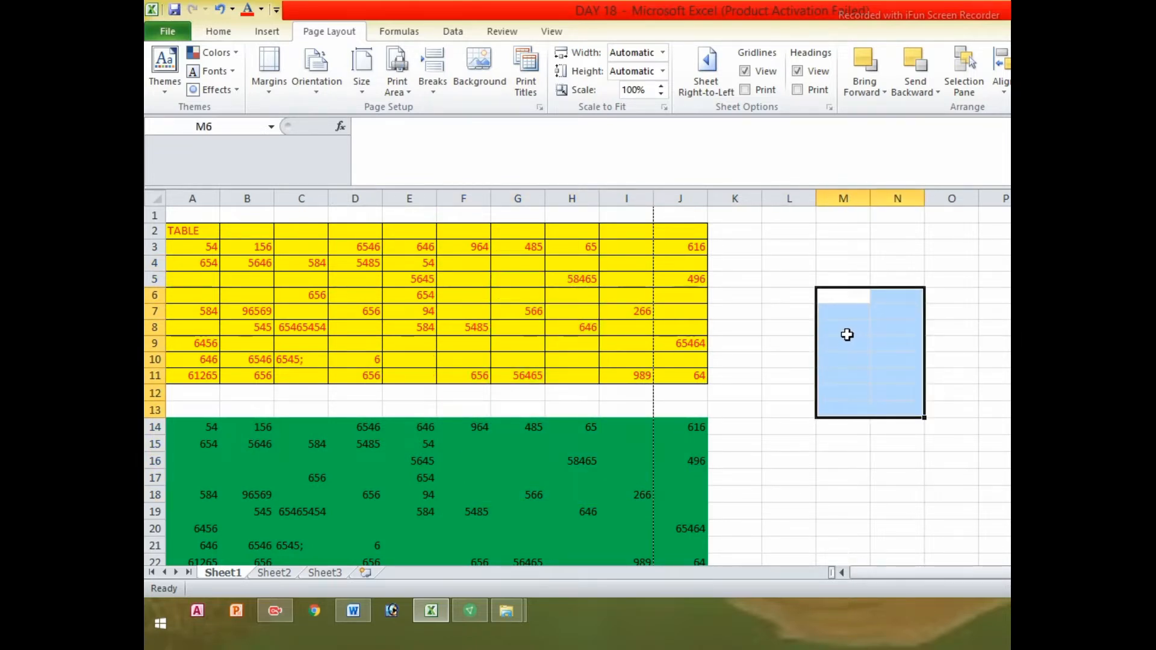
drag(756, 343, 795, 379)
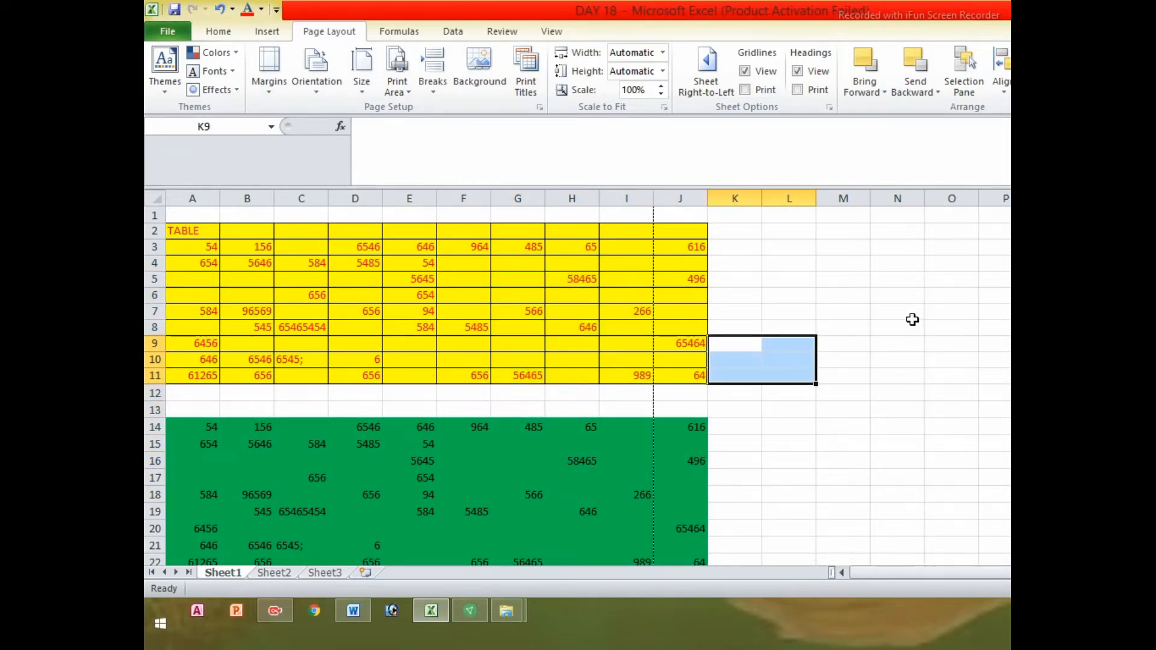
drag(911, 320, 910, 340)
drag(859, 286, 843, 376)
click(938, 422)
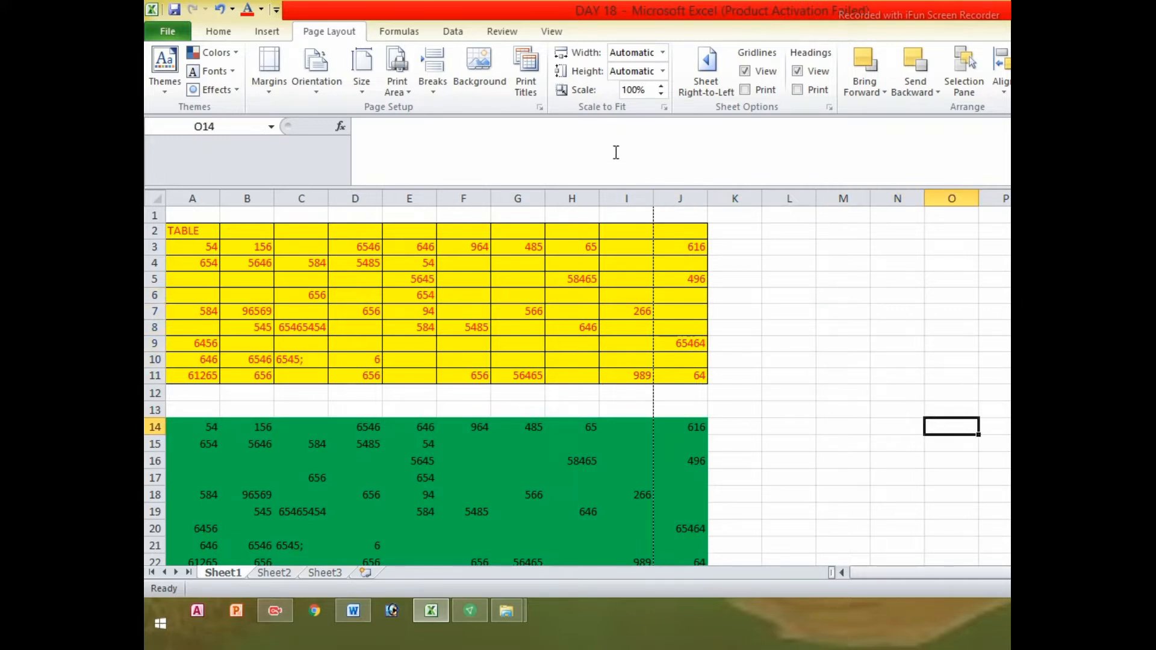
click(485, 86)
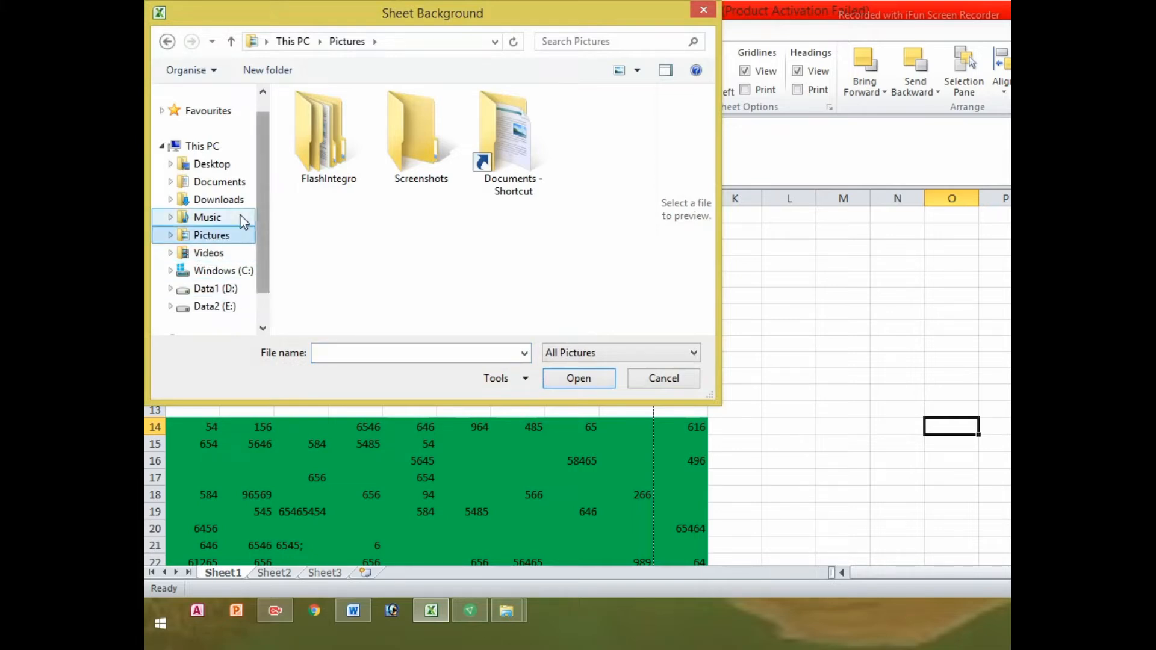
Insert the 20220206_131855 picture from Downloads as the sheet background
click(221, 201)
click(223, 182)
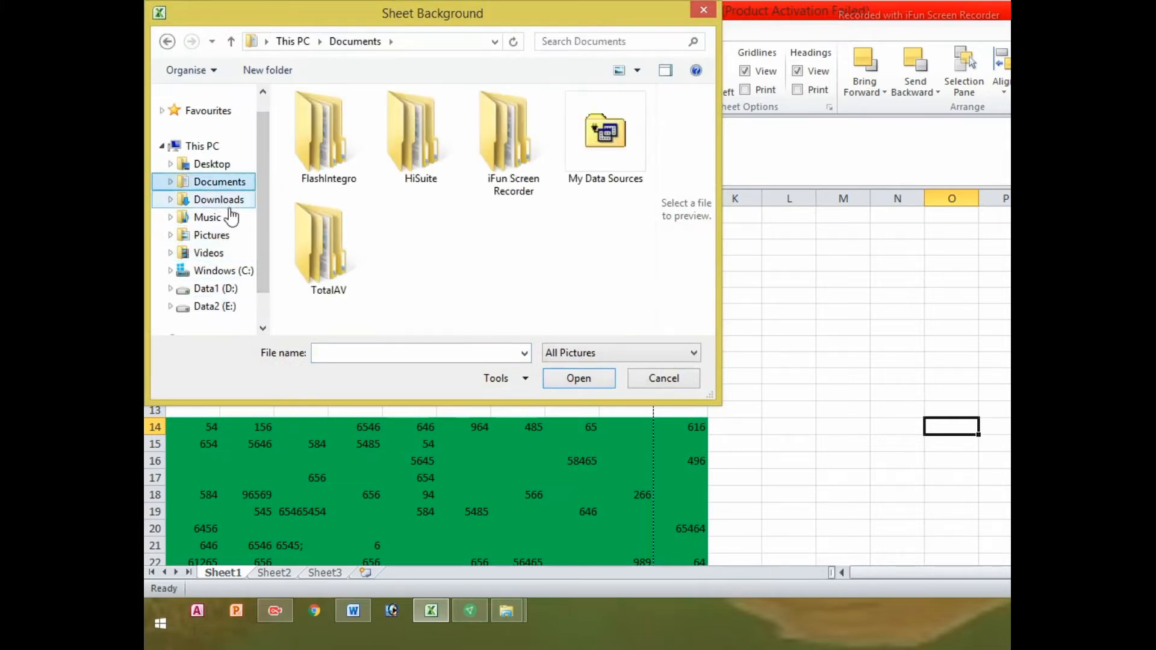
click(246, 201)
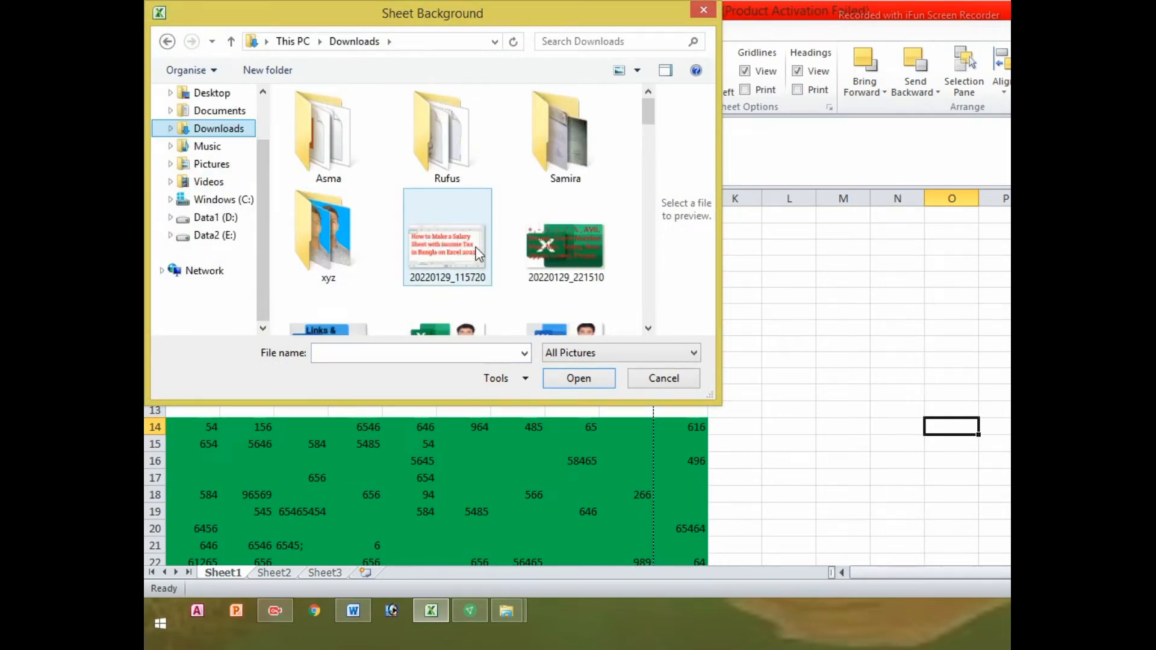
drag(649, 114, 641, 150)
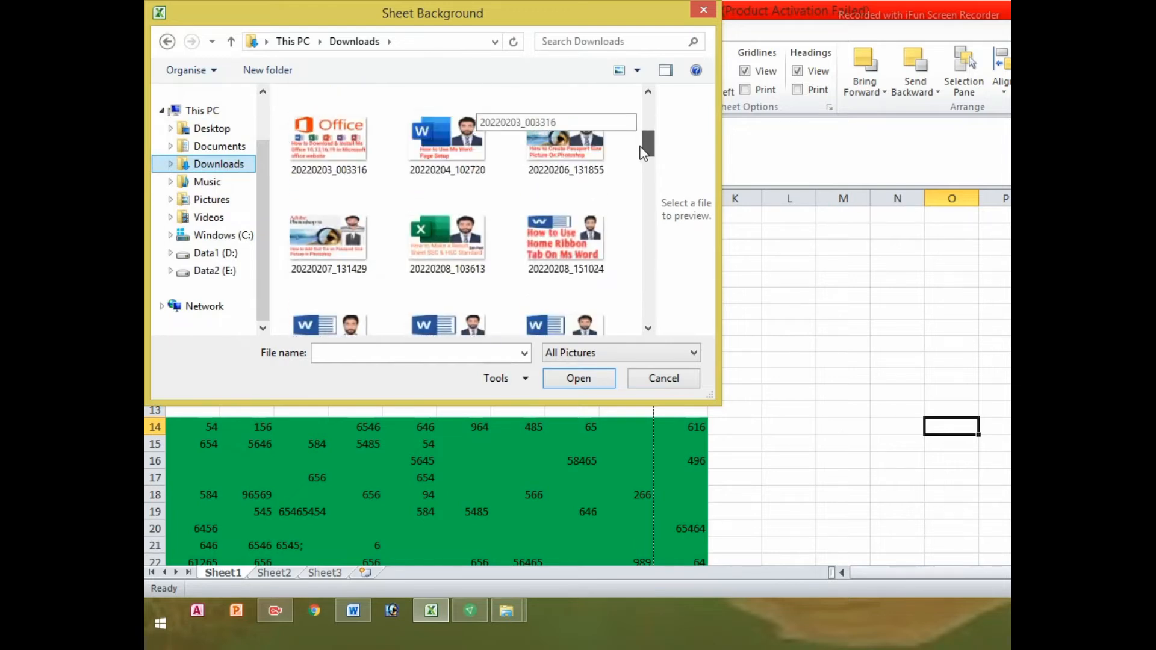
drag(640, 147, 641, 149)
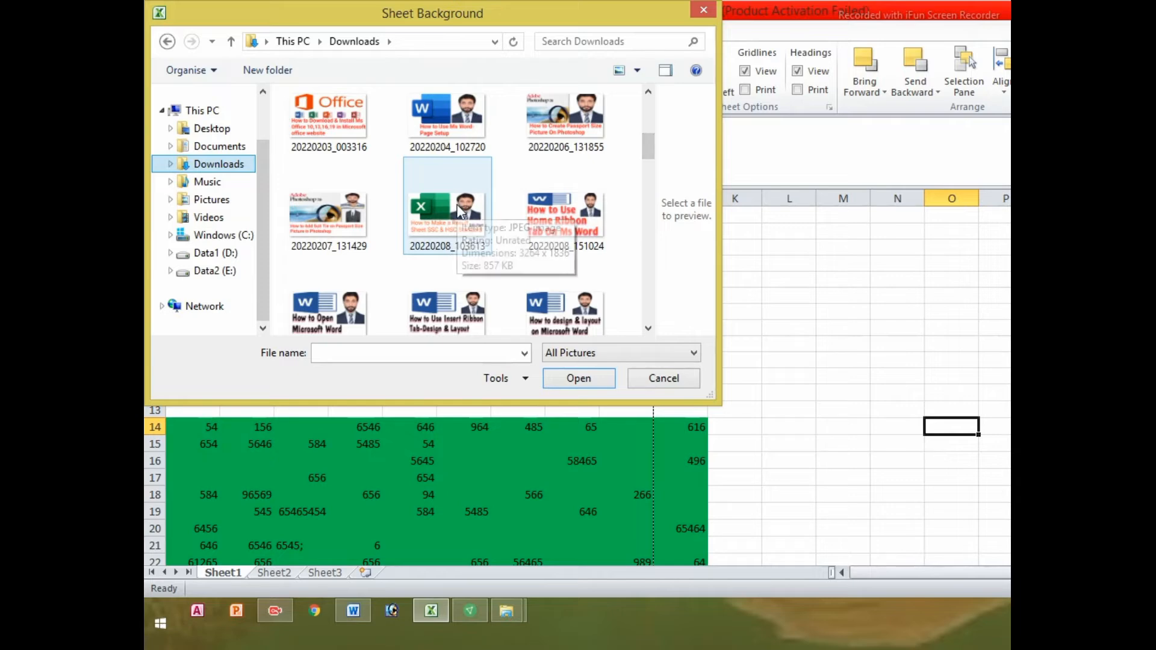
click(566, 123)
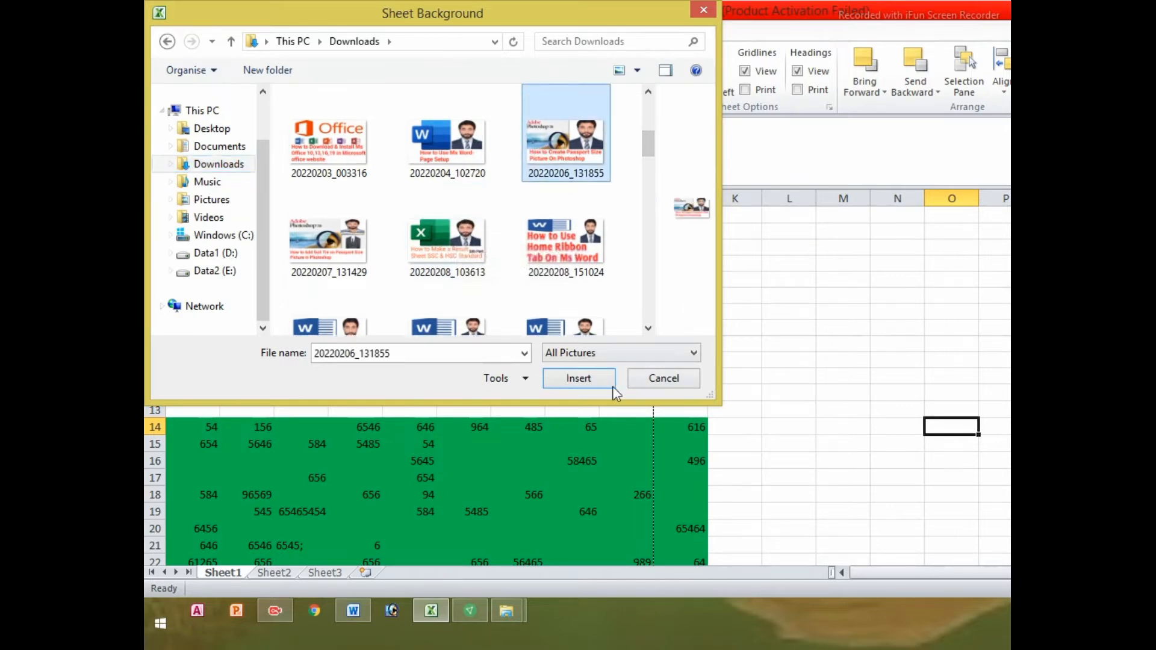
click(578, 378)
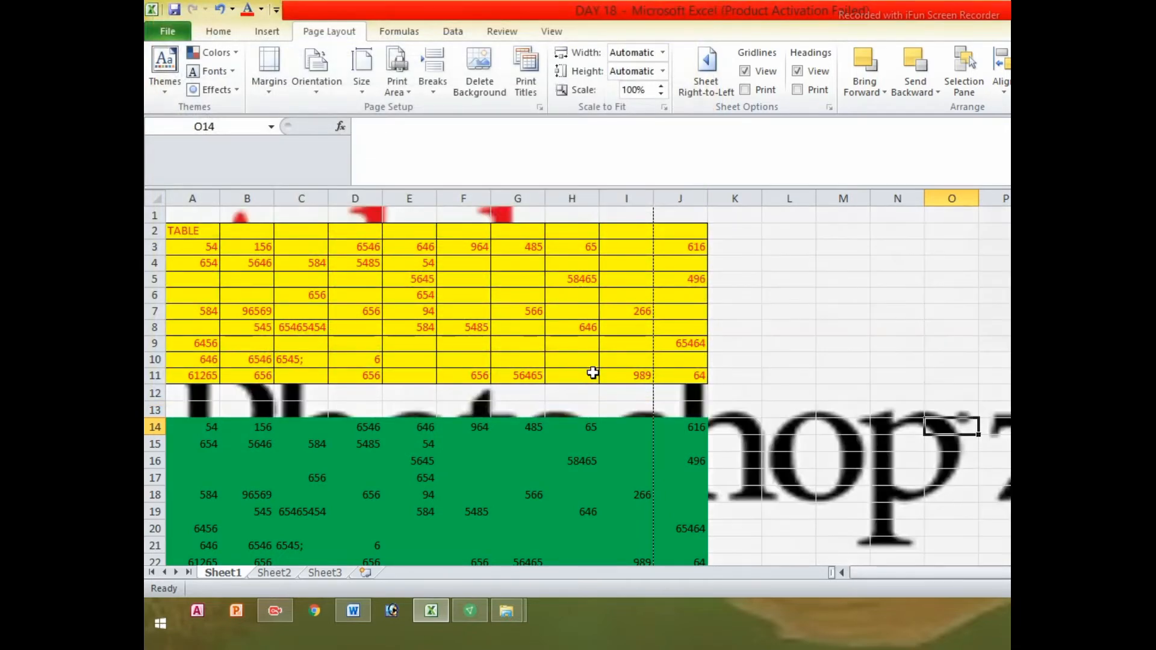
Scroll down and zoom the sheet out from 100% to view the tiled background
scroll(877, 341, down, 7)
scroll(878, 341, down, 20)
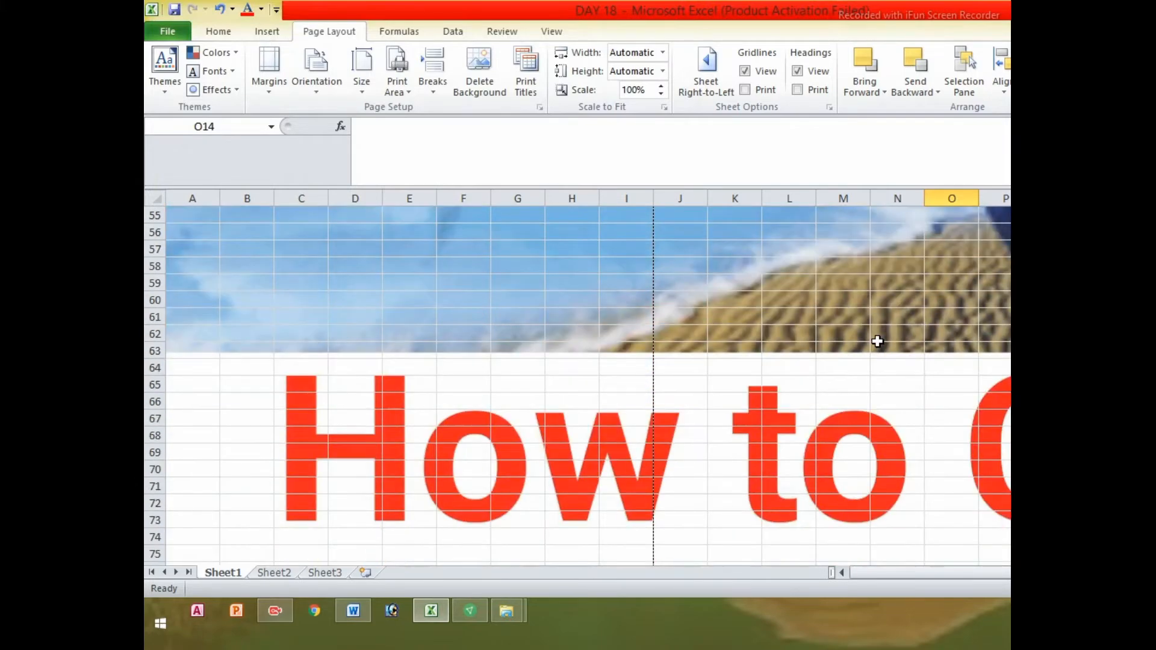
scroll(878, 342, down, 20)
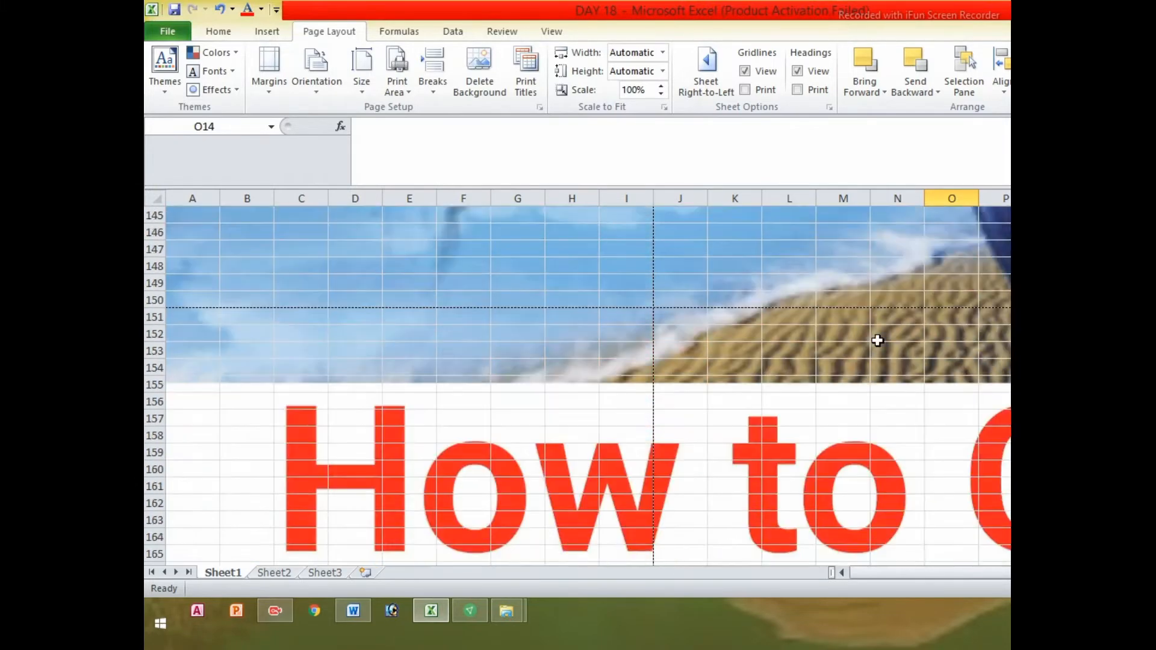
scroll(877, 341, down, 10)
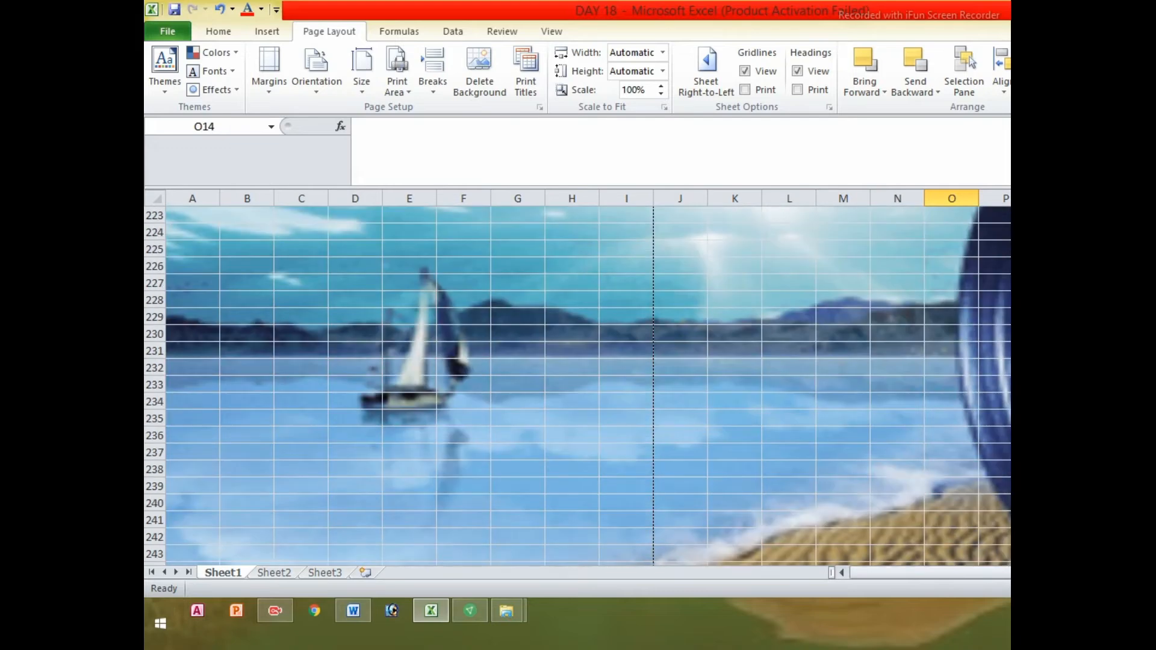
click(1151, 589)
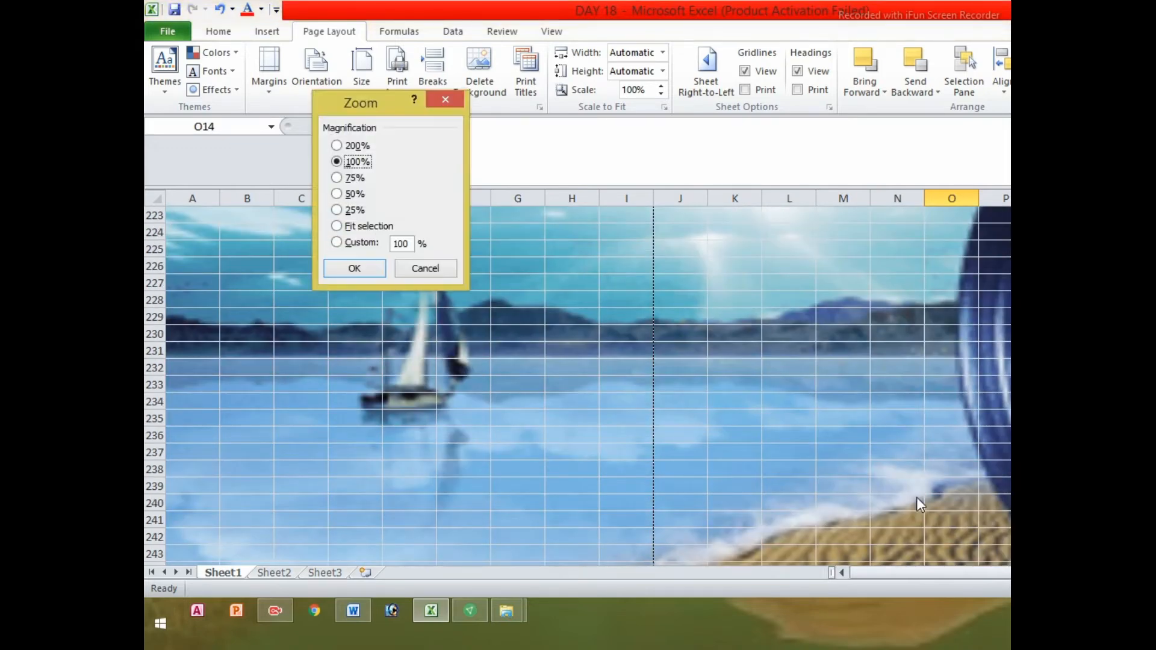
click(364, 267)
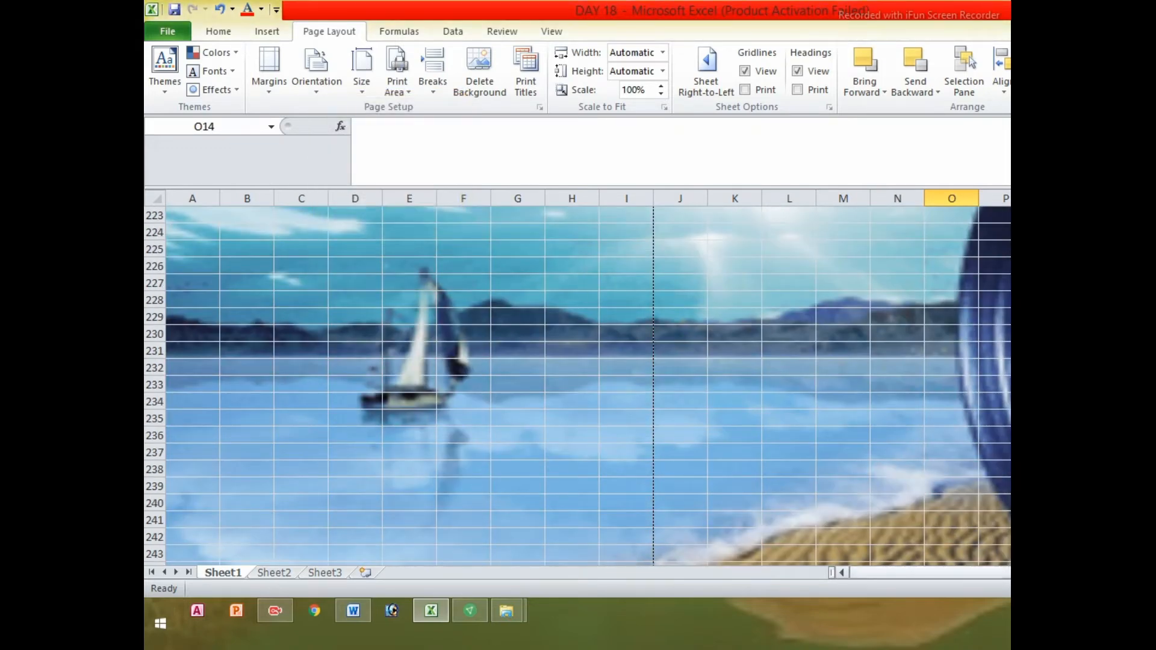
click(1155, 589)
click(1155, 589)
click(1155, 589)
click(1155, 589)
click(1155, 589)
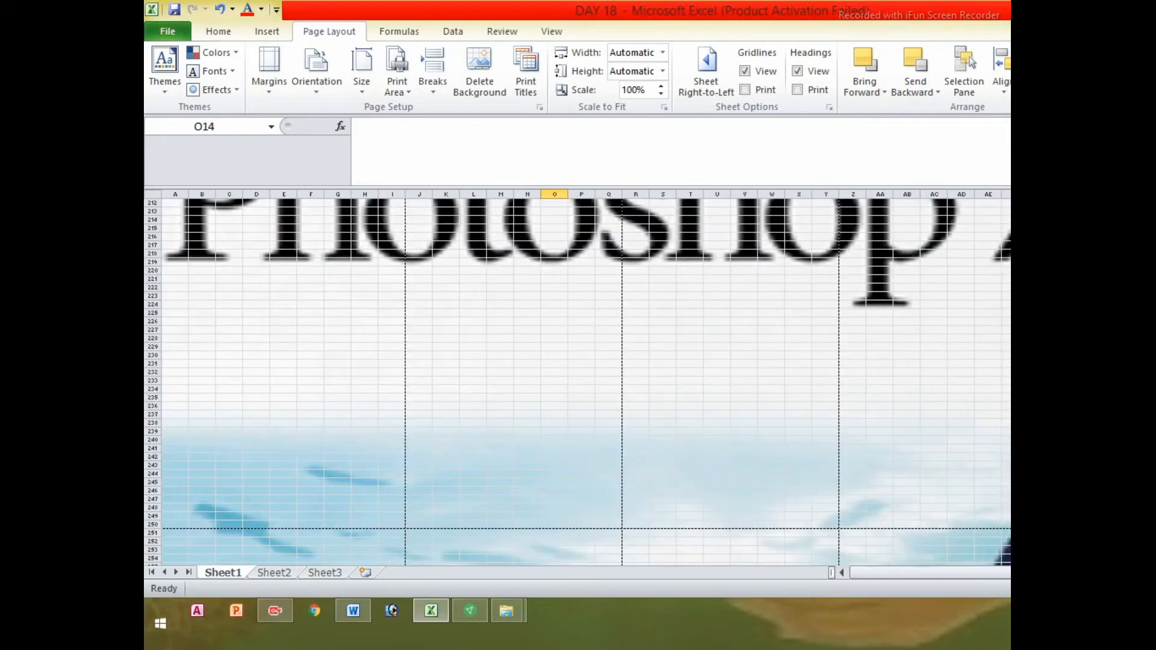
click(1155, 589)
click(1155, 589)
scroll(902, 421, down, 8)
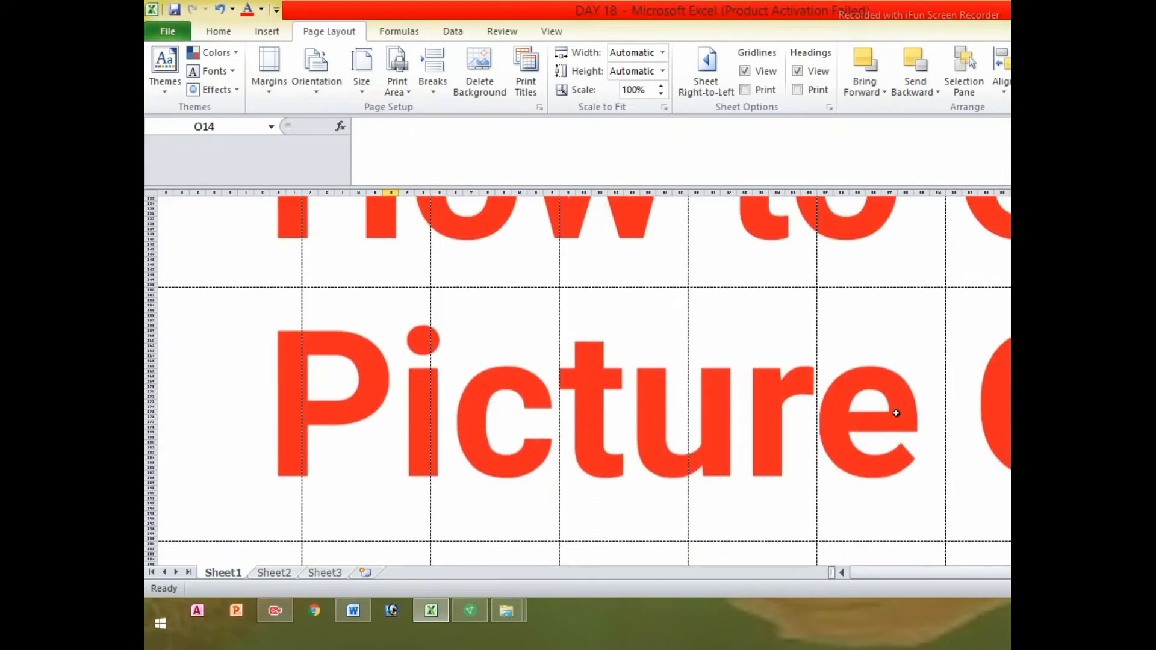
scroll(805, 388, down, 10)
Click cells across the background image and scroll back to the top of the sheet
click(745, 387)
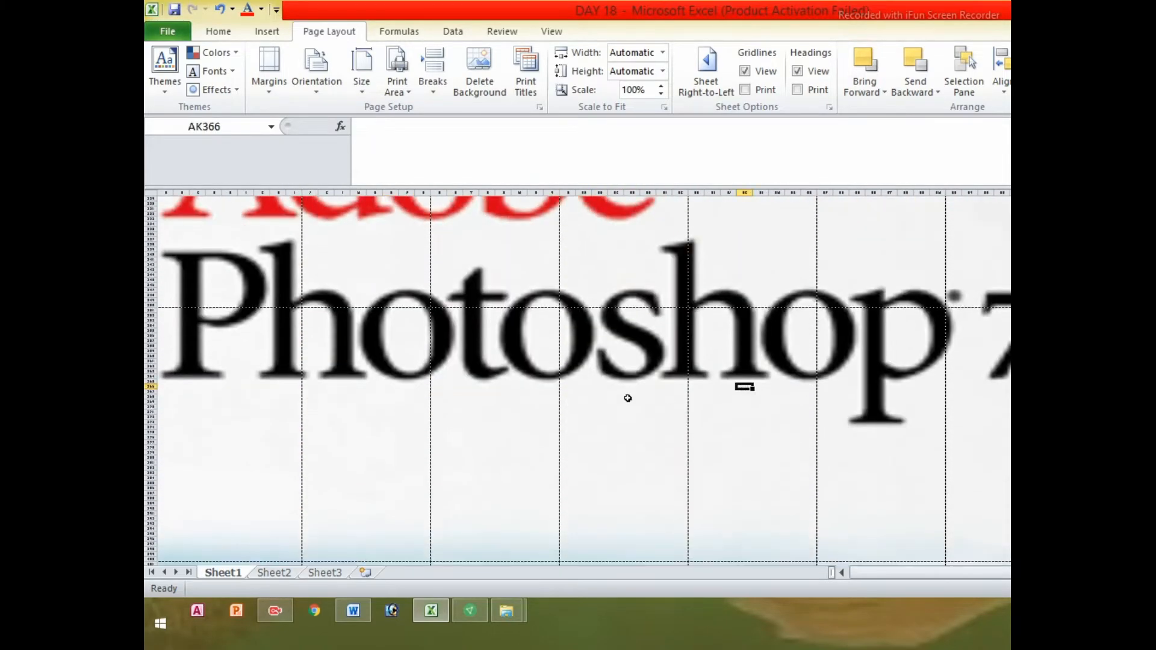
click(568, 387)
click(616, 346)
scroll(616, 347, up, 6)
click(783, 360)
click(593, 360)
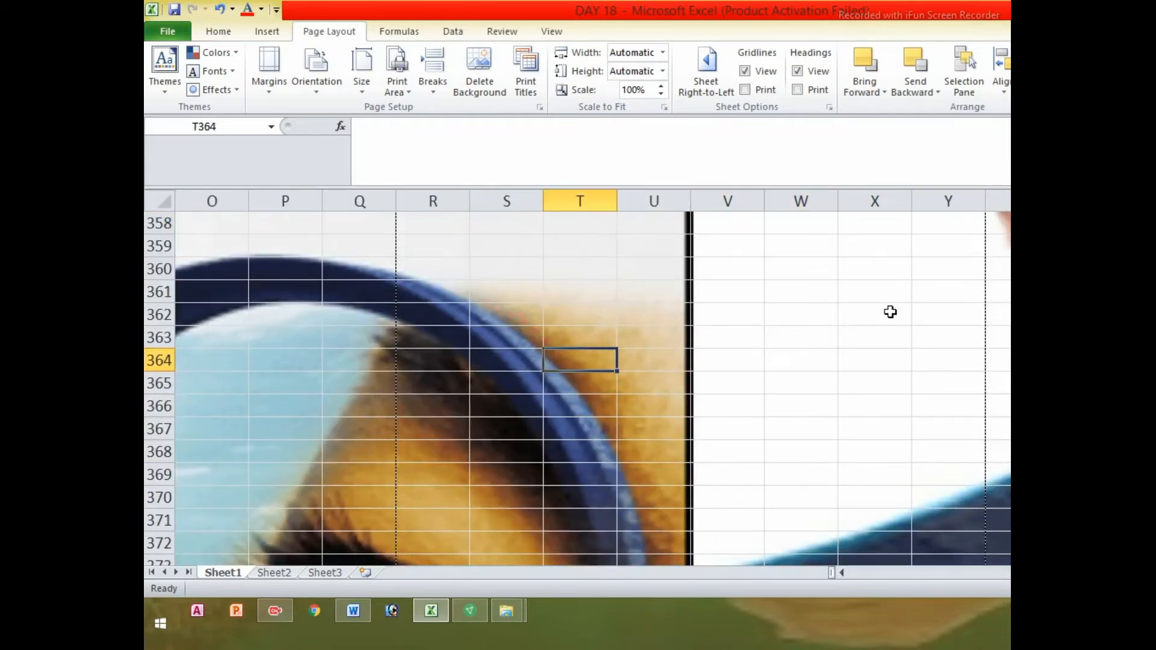
click(890, 312)
click(643, 260)
scroll(677, 282, up, 20)
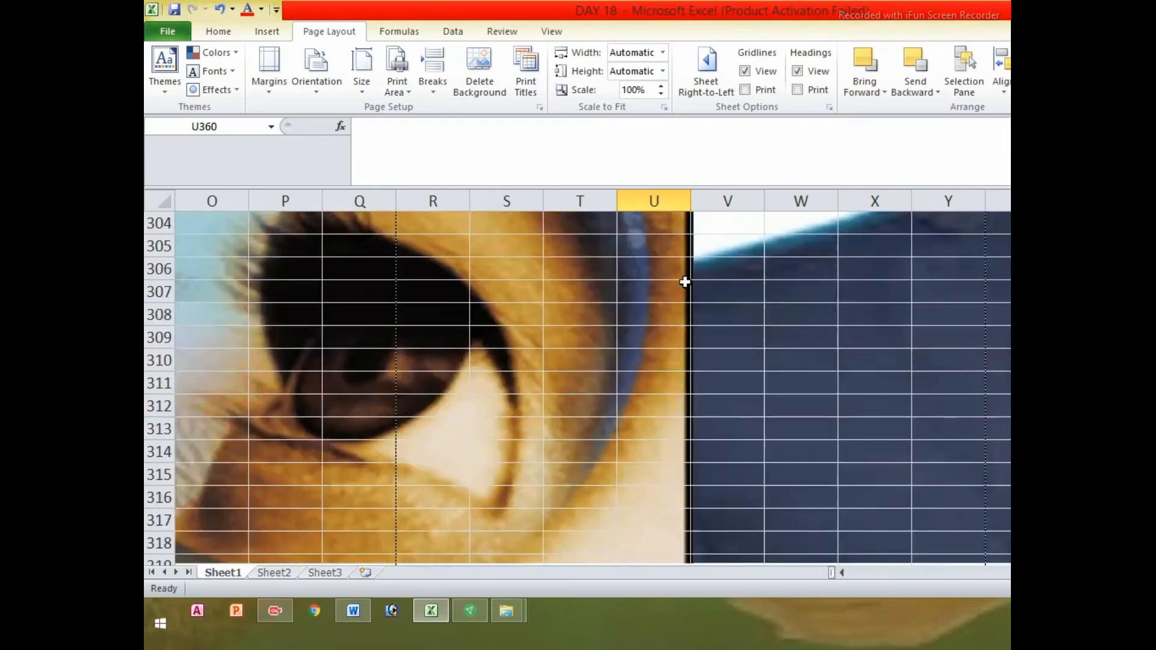
scroll(688, 284, up, 20)
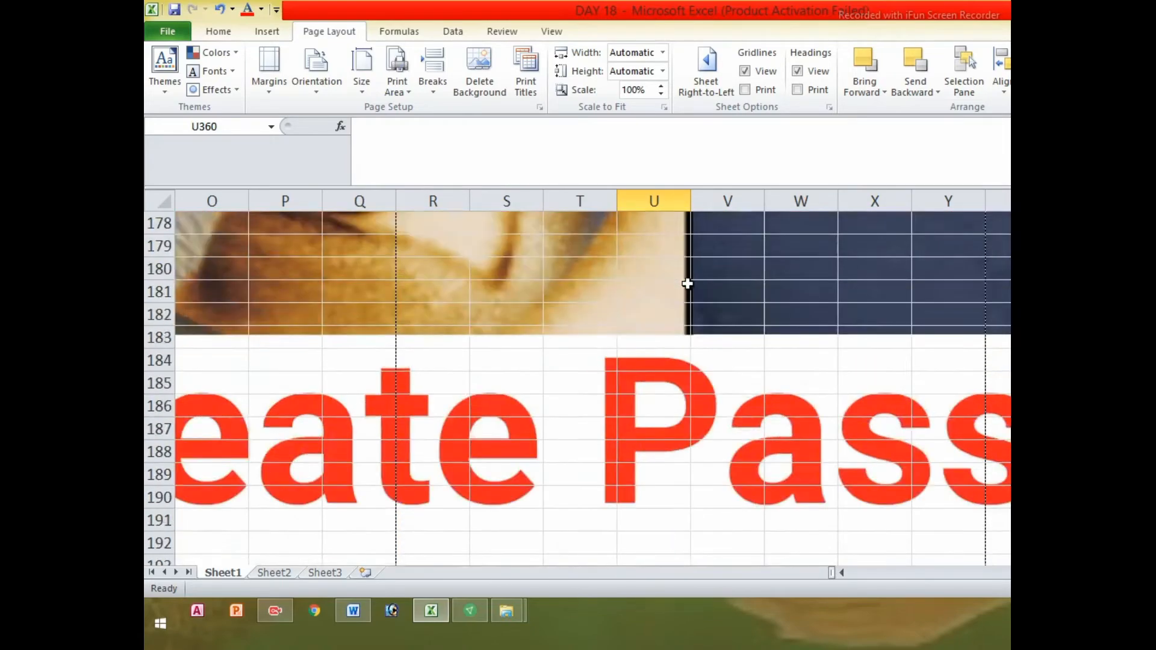
scroll(691, 282, up, 20)
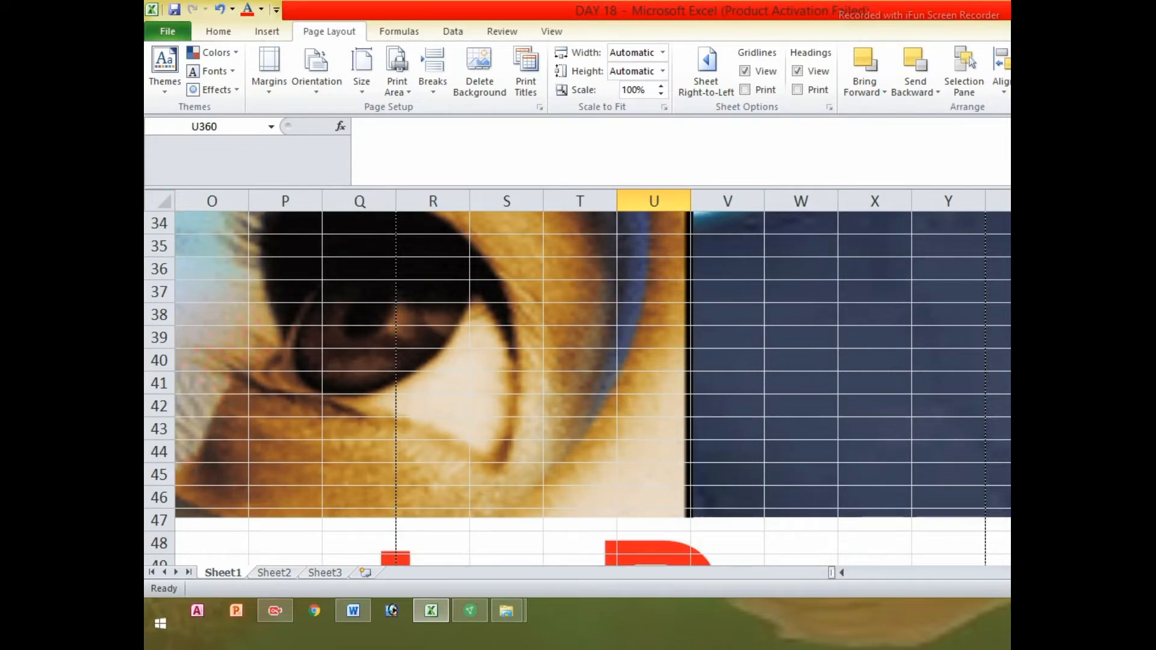
scroll(944, 316, up, 11)
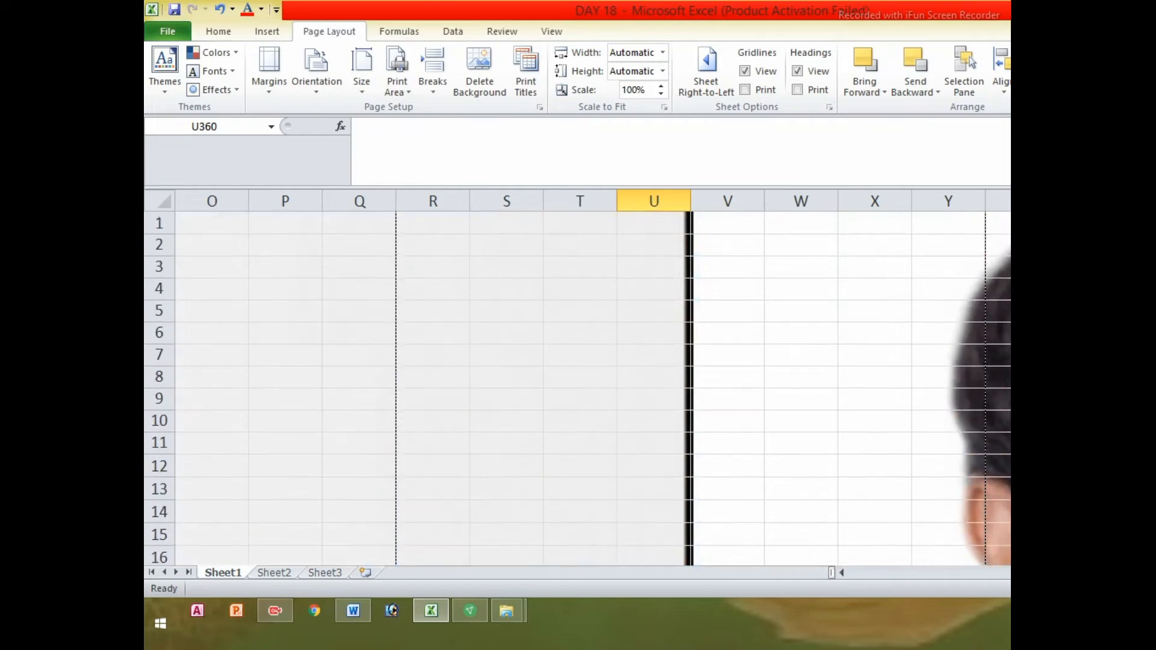
click(480, 298)
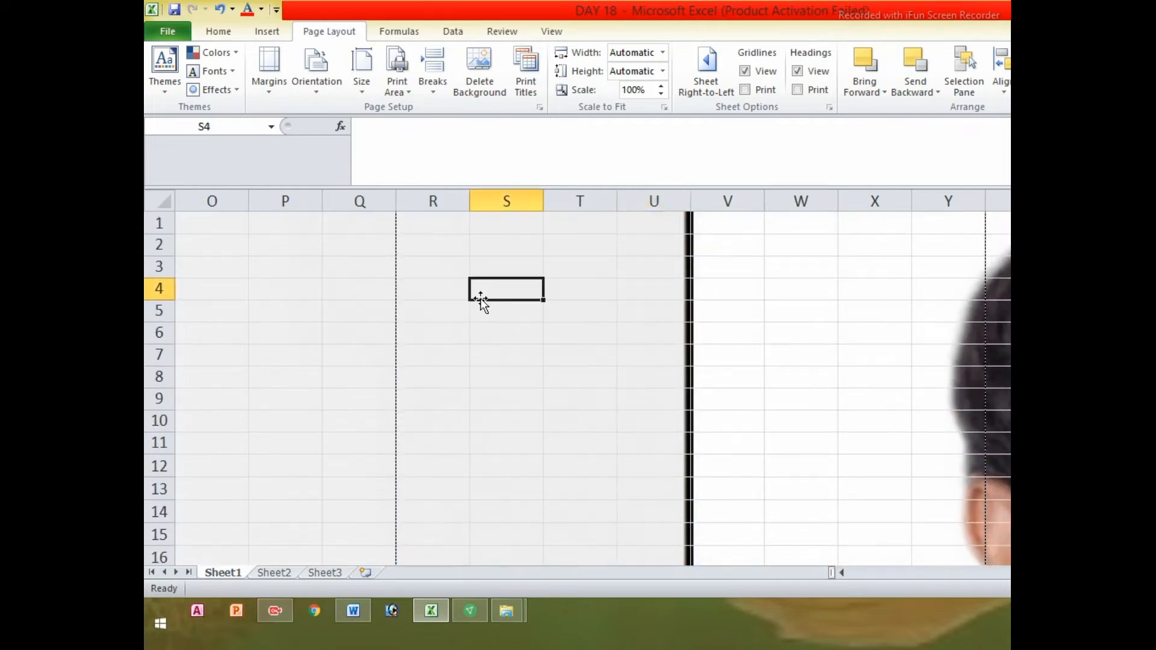
click(518, 327)
click(412, 306)
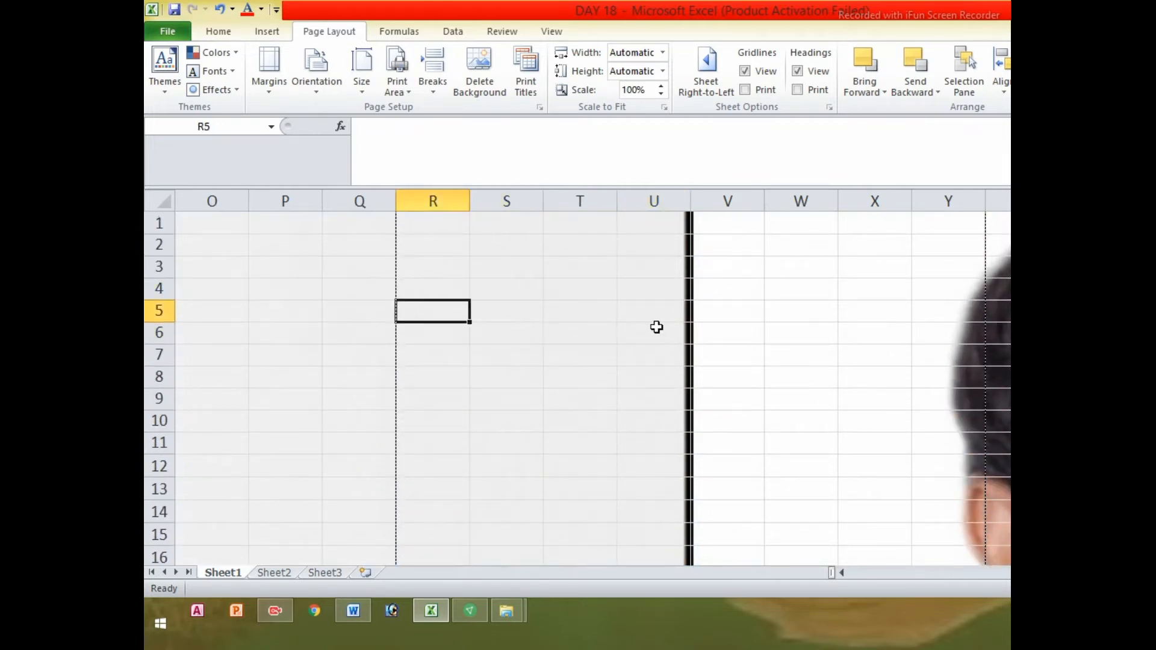
click(658, 327)
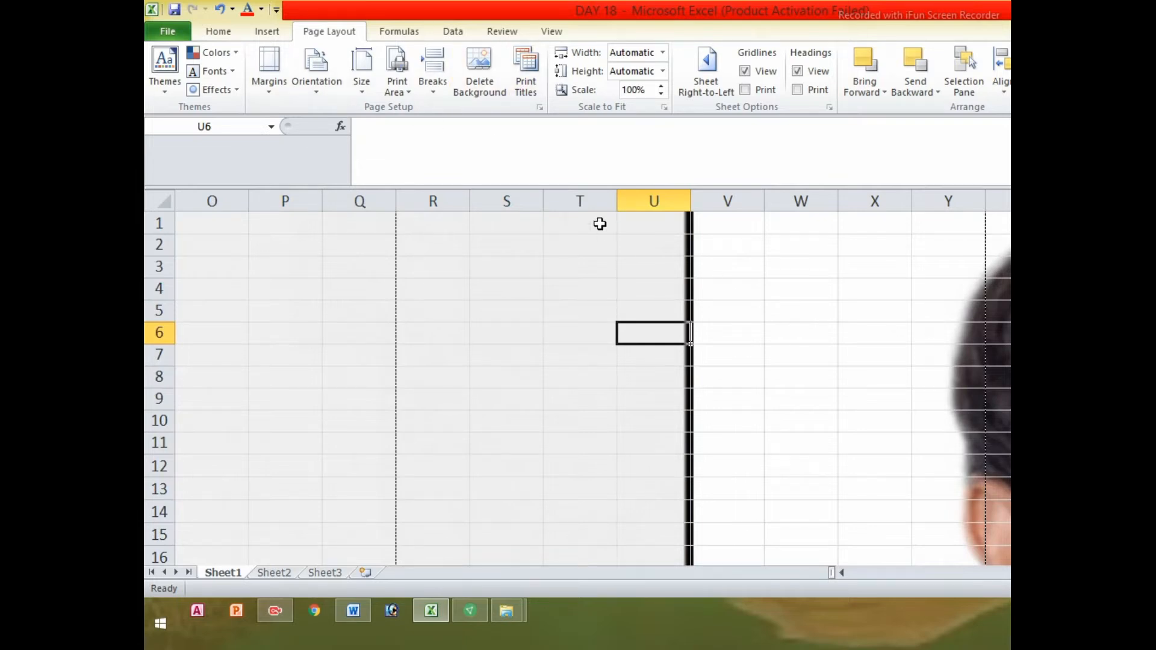
Delete the sheet's background picture, undo the deletion, then redo it
click(467, 95)
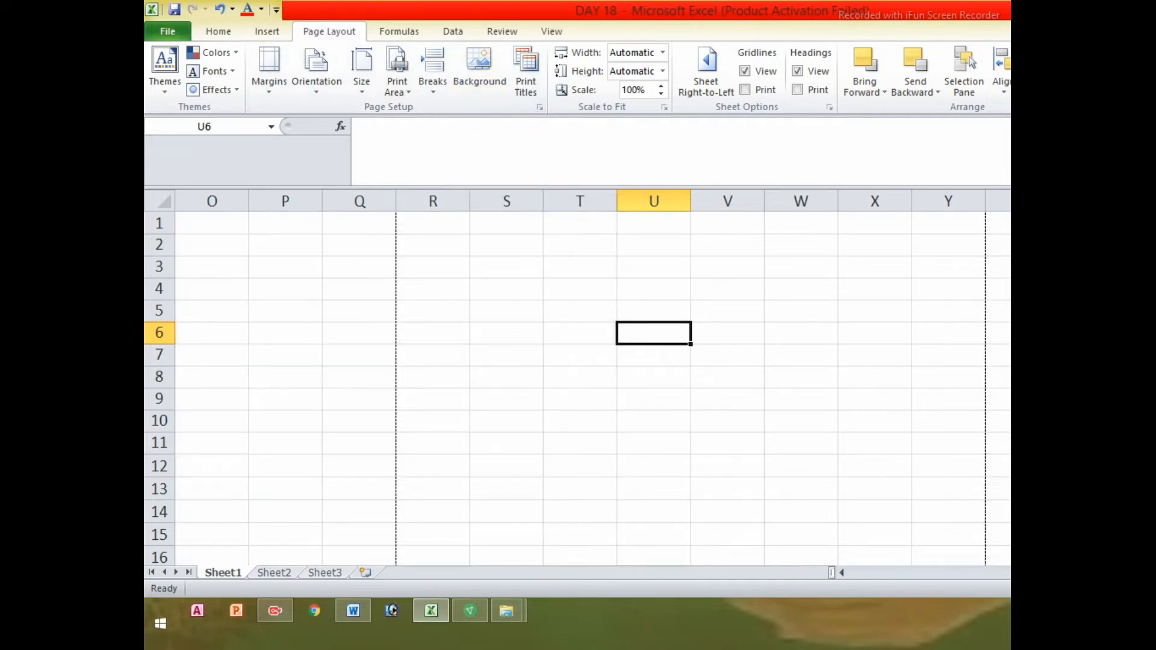
scroll(578, 386, down, 2)
scroll(163, 498, up, 2)
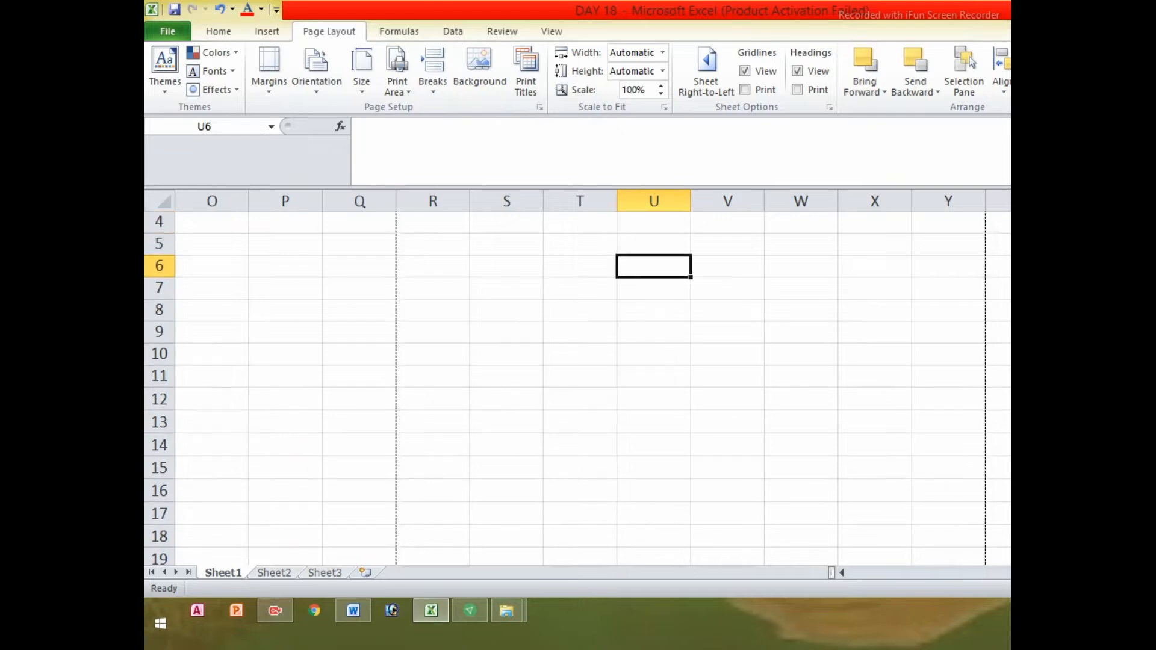
drag(286, 466, 288, 448)
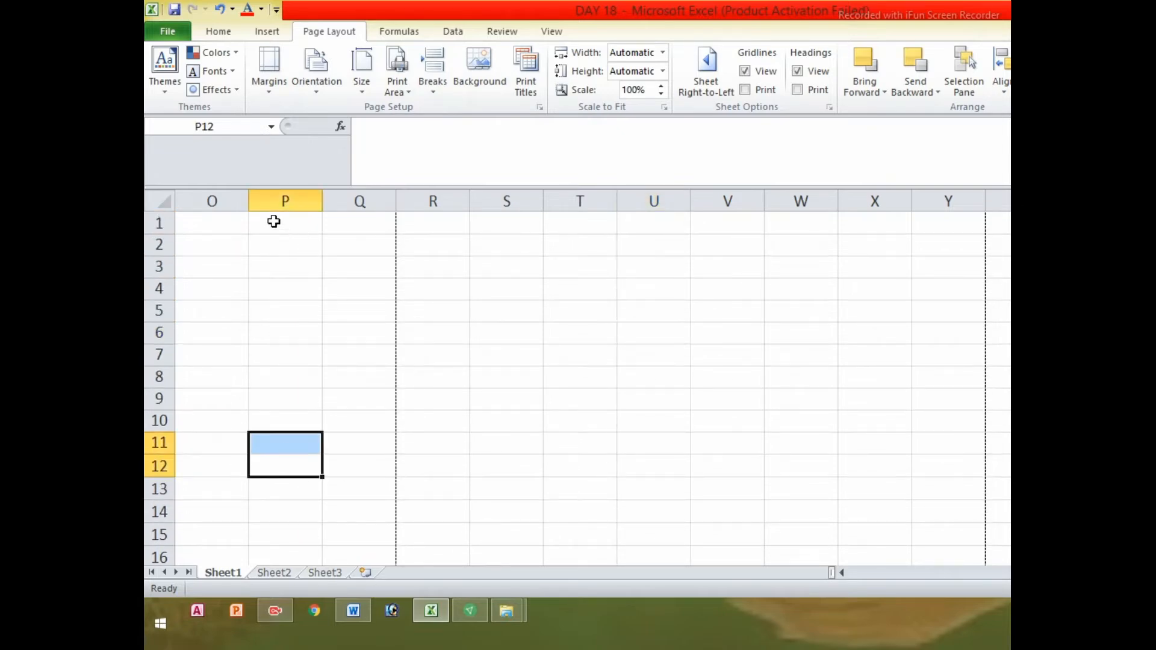
click(220, 9)
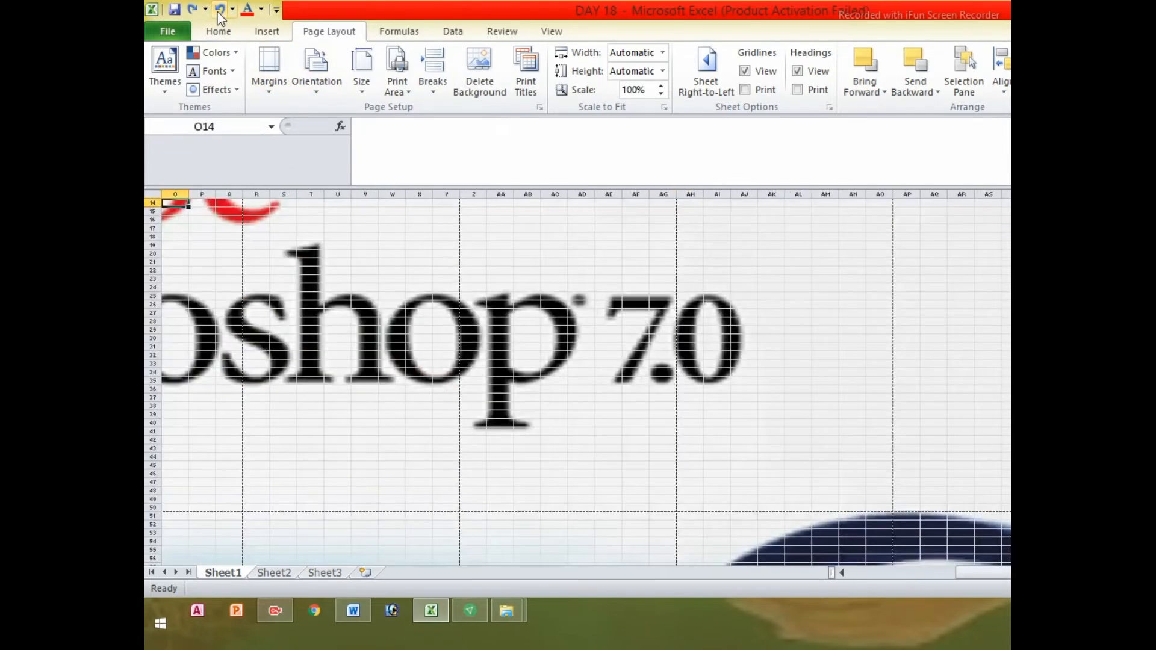
click(218, 13)
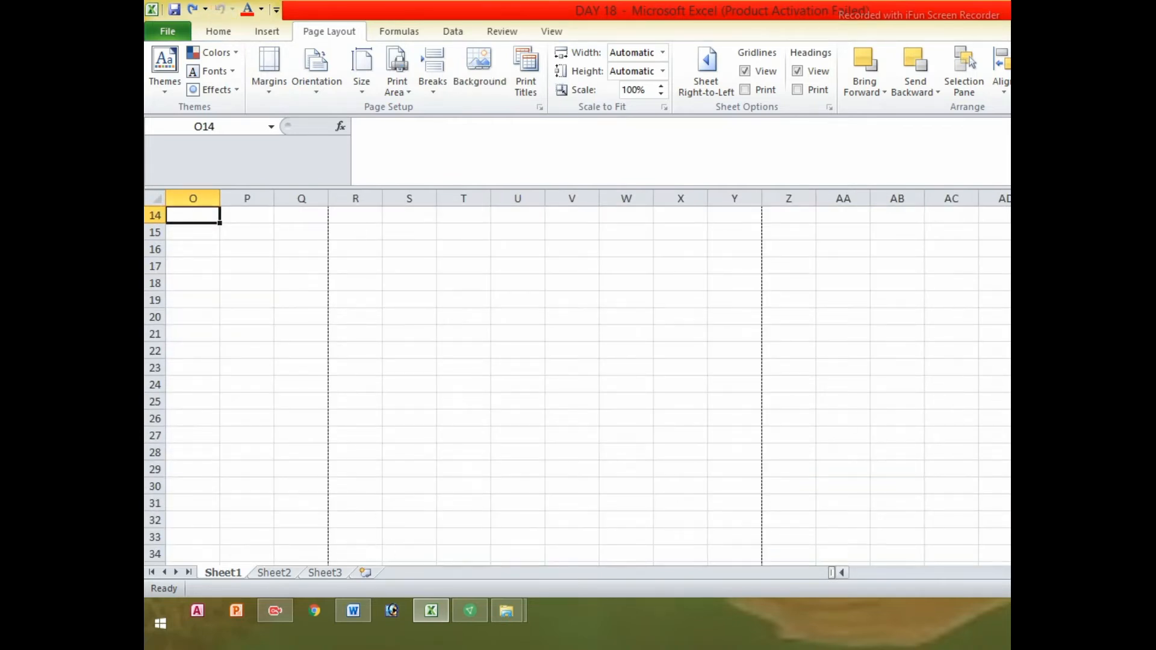
Check cells in the yellow table, including 266, 566, E8 (584) and empty F6
scroll(904, 605, left, 5)
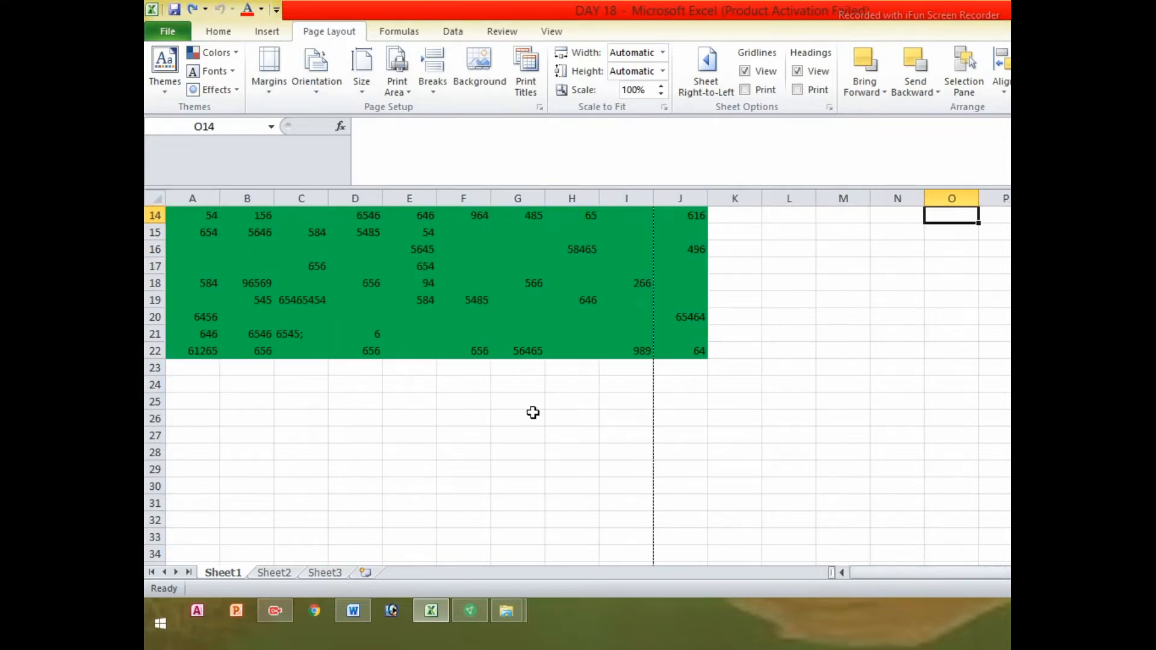
scroll(533, 412, up, 4)
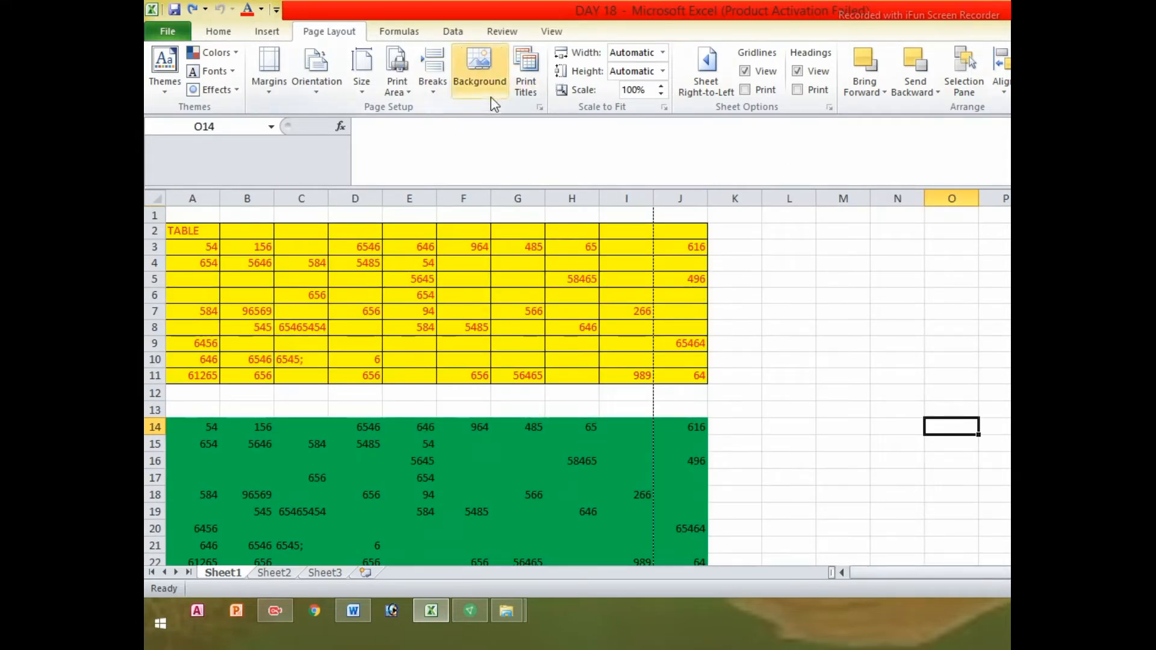
click(499, 245)
click(623, 313)
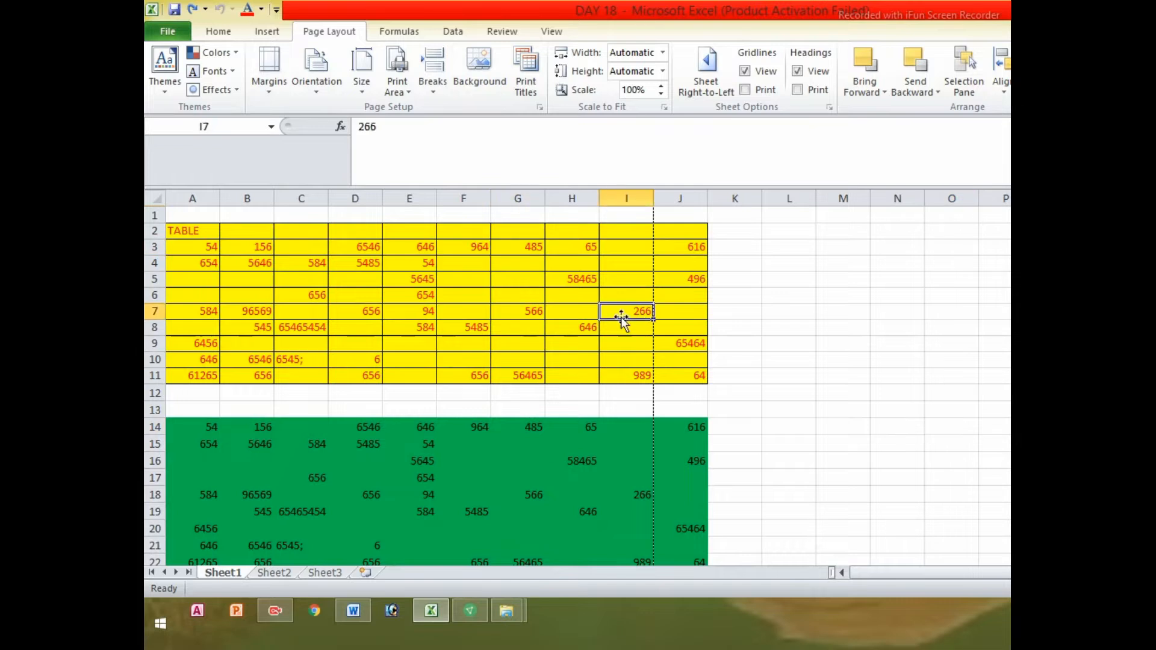
click(518, 312)
click(406, 323)
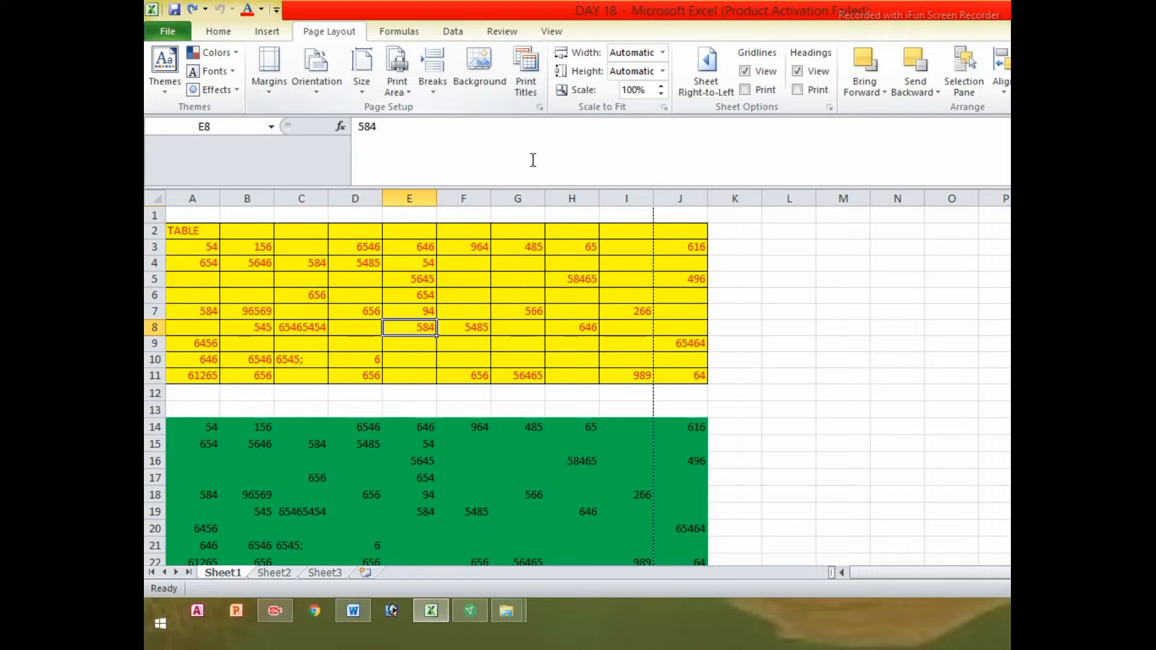
click(446, 295)
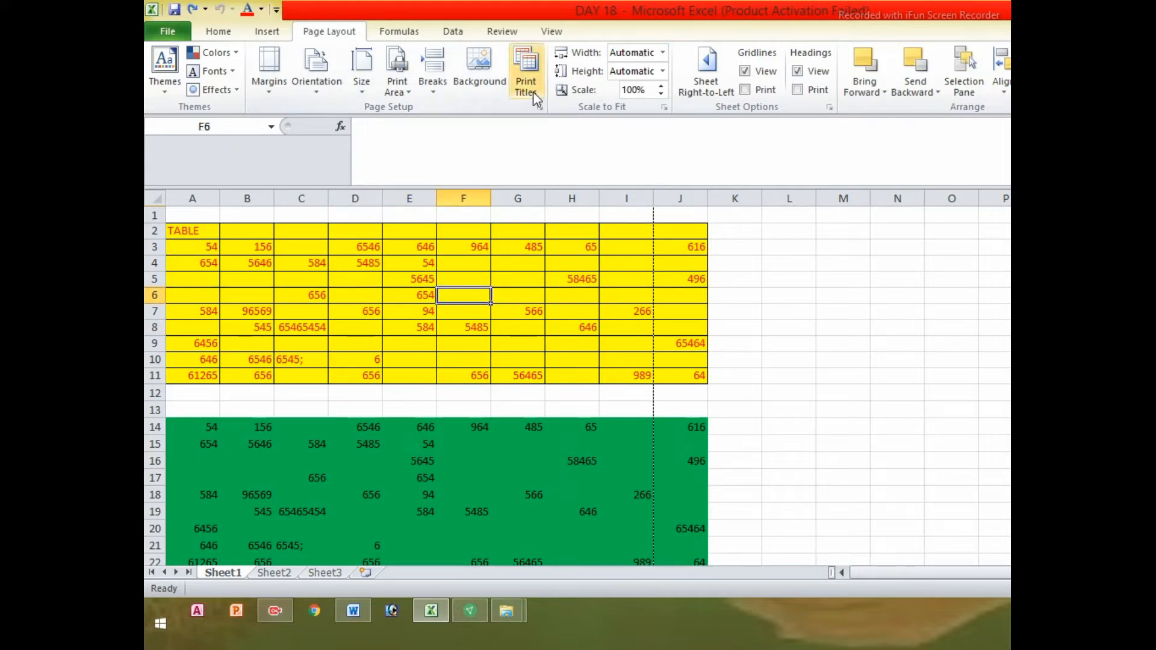
Open Page Setup, look over the Page and Margins settings, and end on Header/Footer
click(525, 66)
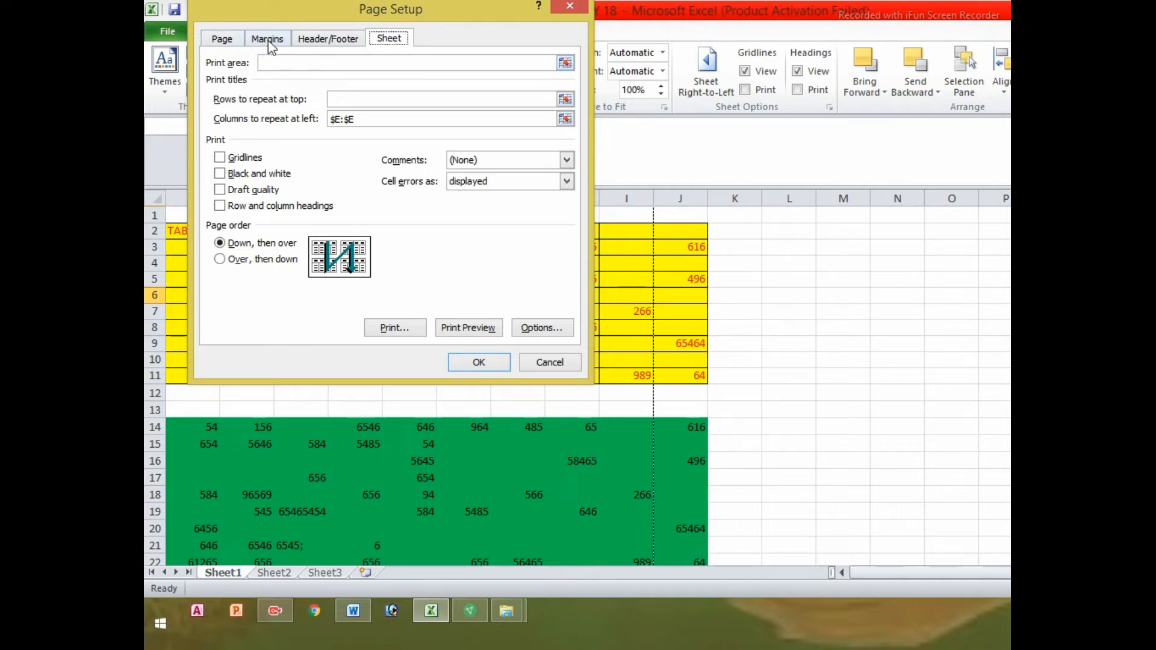
click(320, 44)
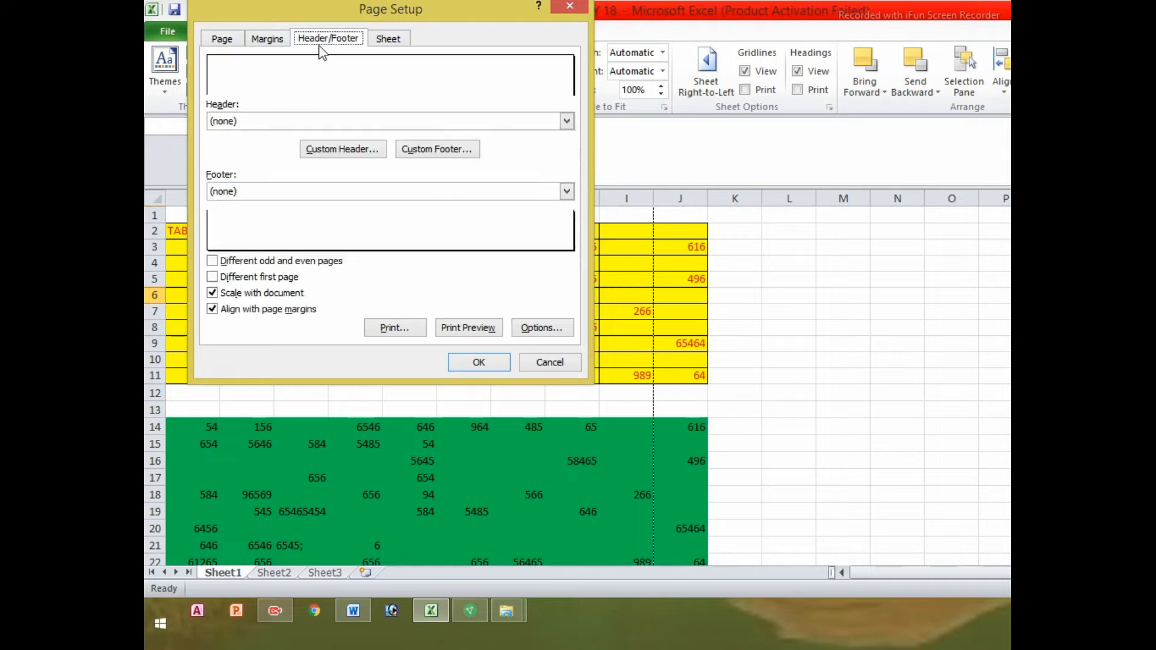
click(257, 43)
click(317, 40)
click(223, 41)
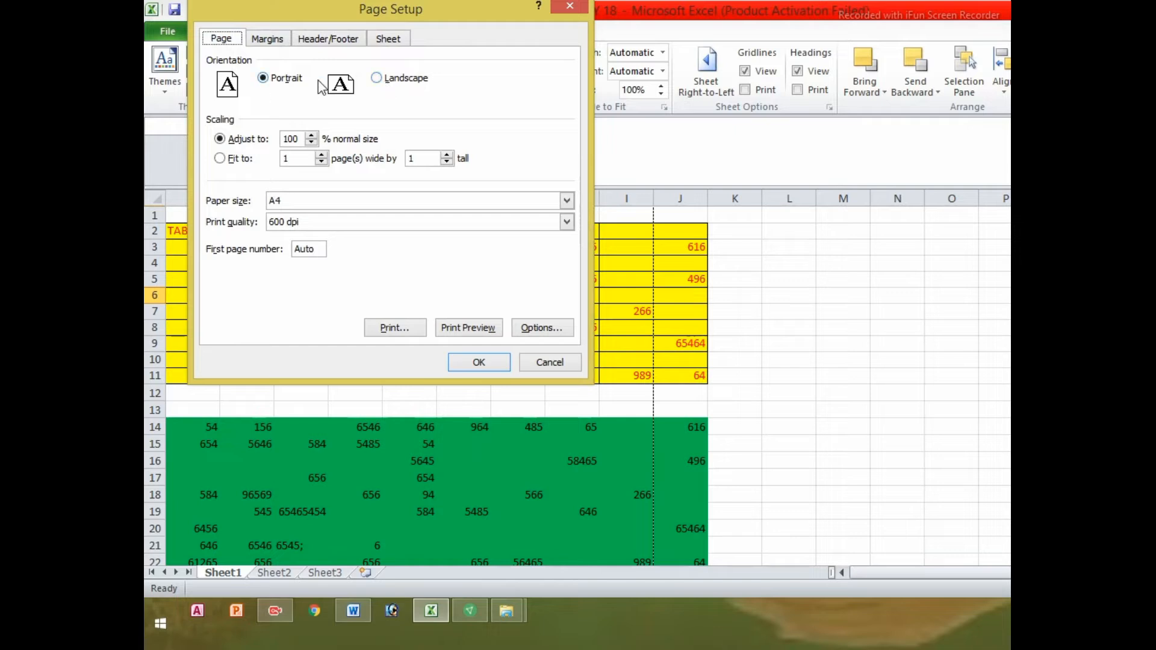
click(260, 40)
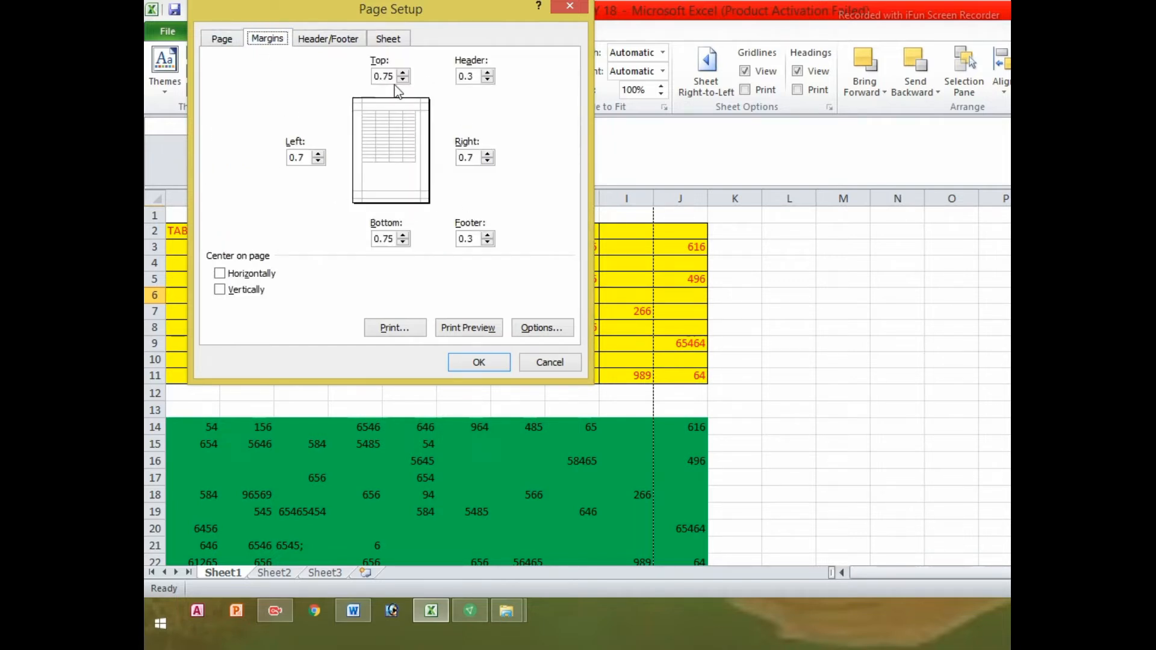
click(325, 40)
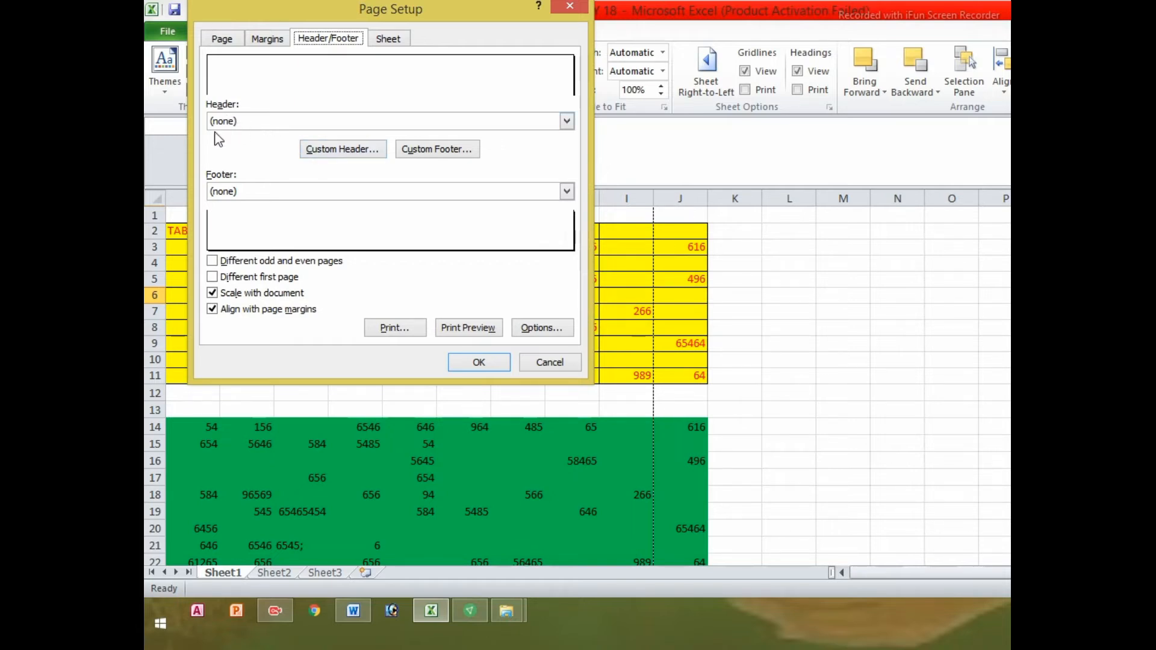
Create a custom header with Day32 on the left, current date centred, time on the right
click(342, 150)
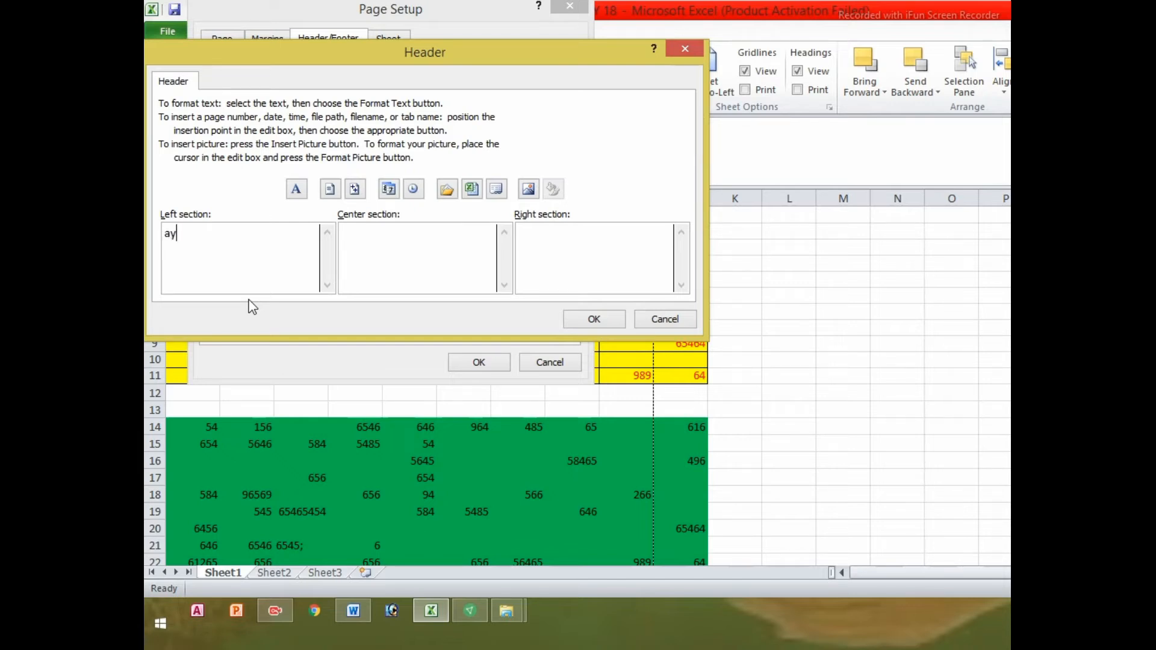
text(3)
text(2)
text(D)
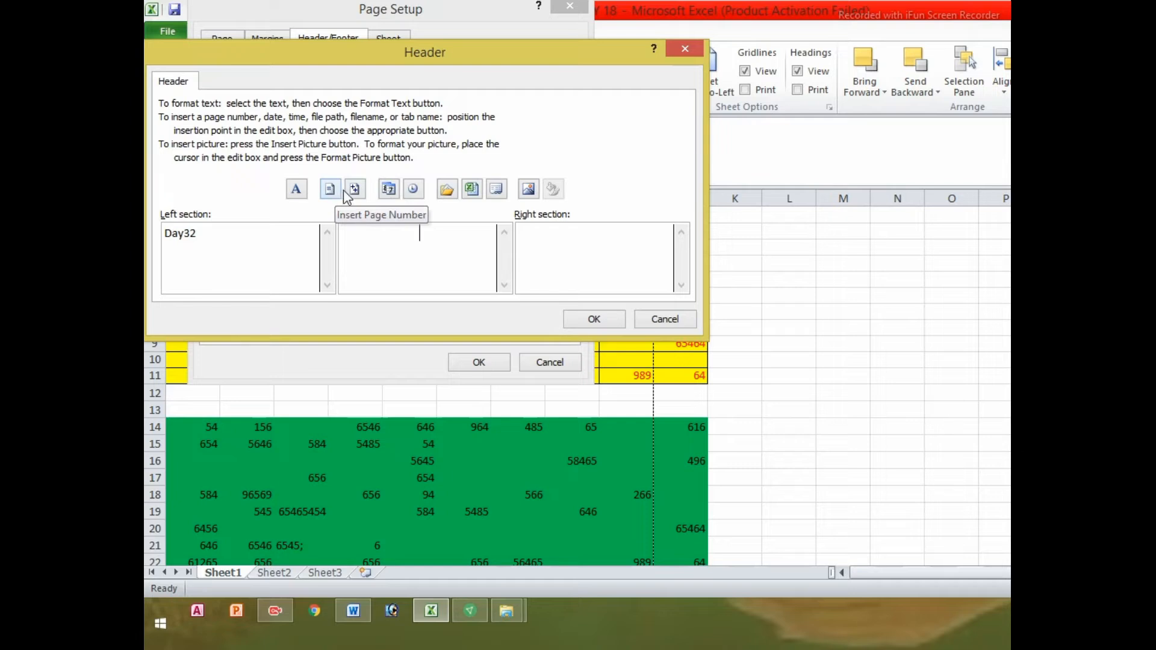
click(391, 195)
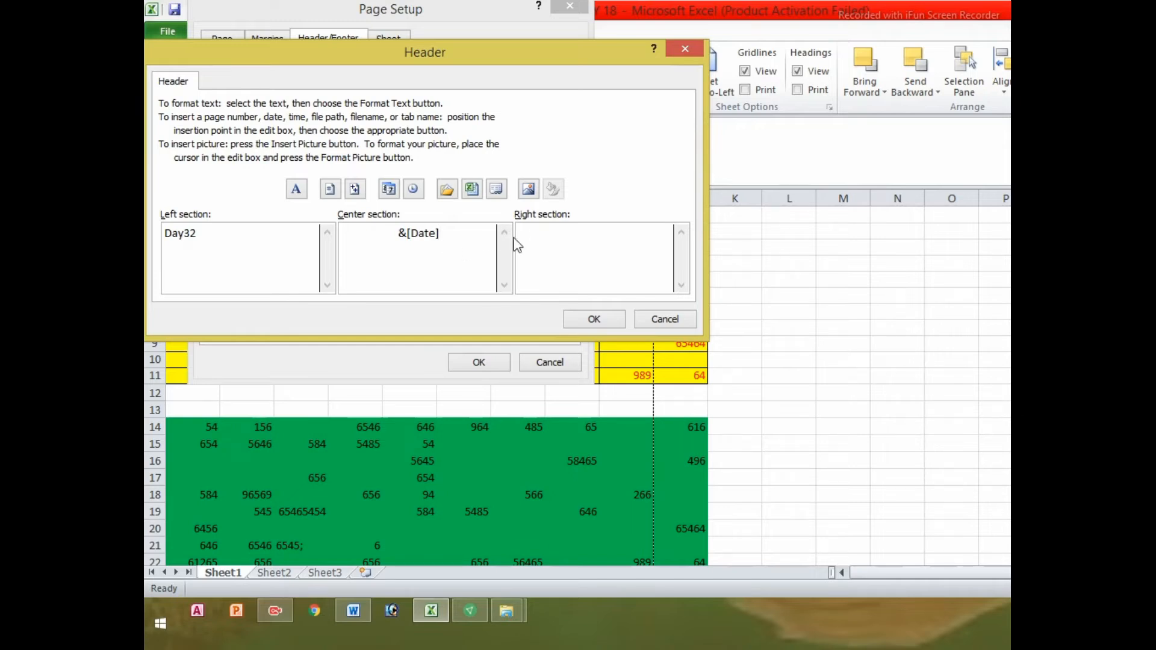
click(413, 190)
click(605, 324)
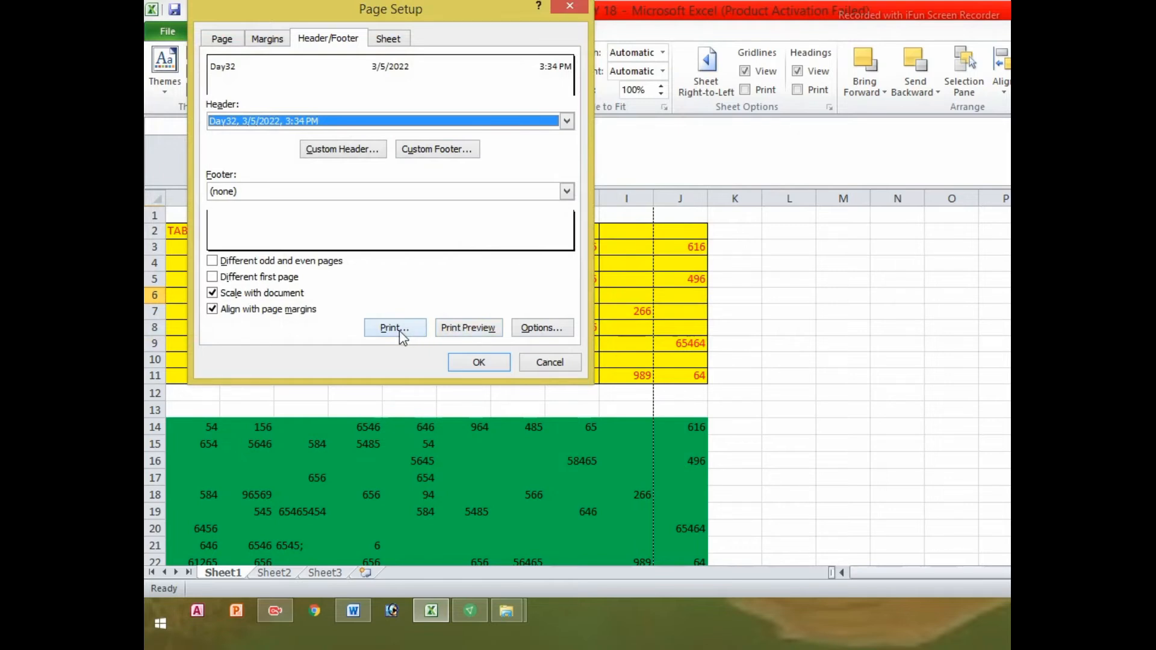
Preview page 1 with the Day32 and 3/5/2022 header, then return to Sheet1
click(457, 327)
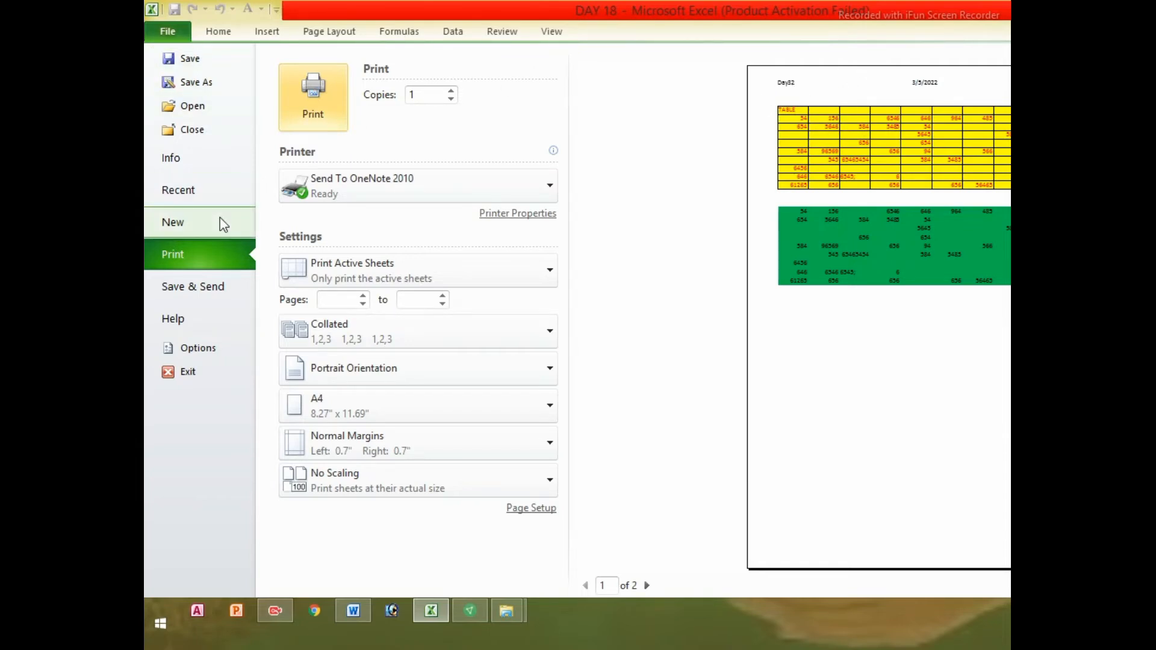
click(178, 36)
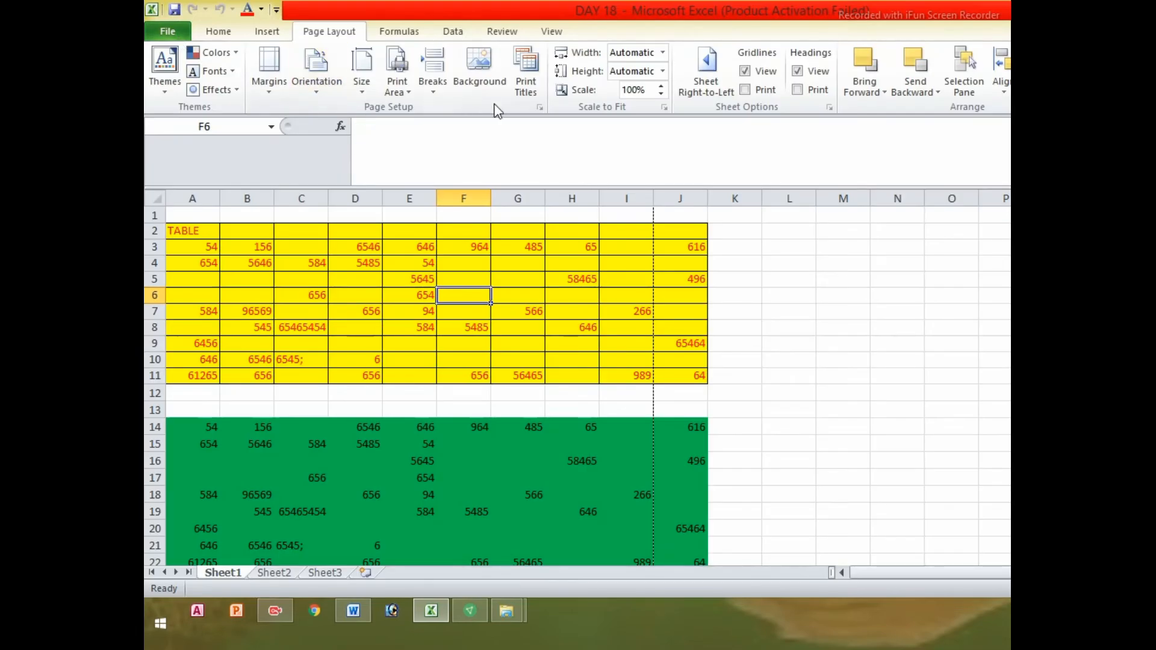
Reopen Page Setup on Header/Footer and start a custom footer
click(537, 99)
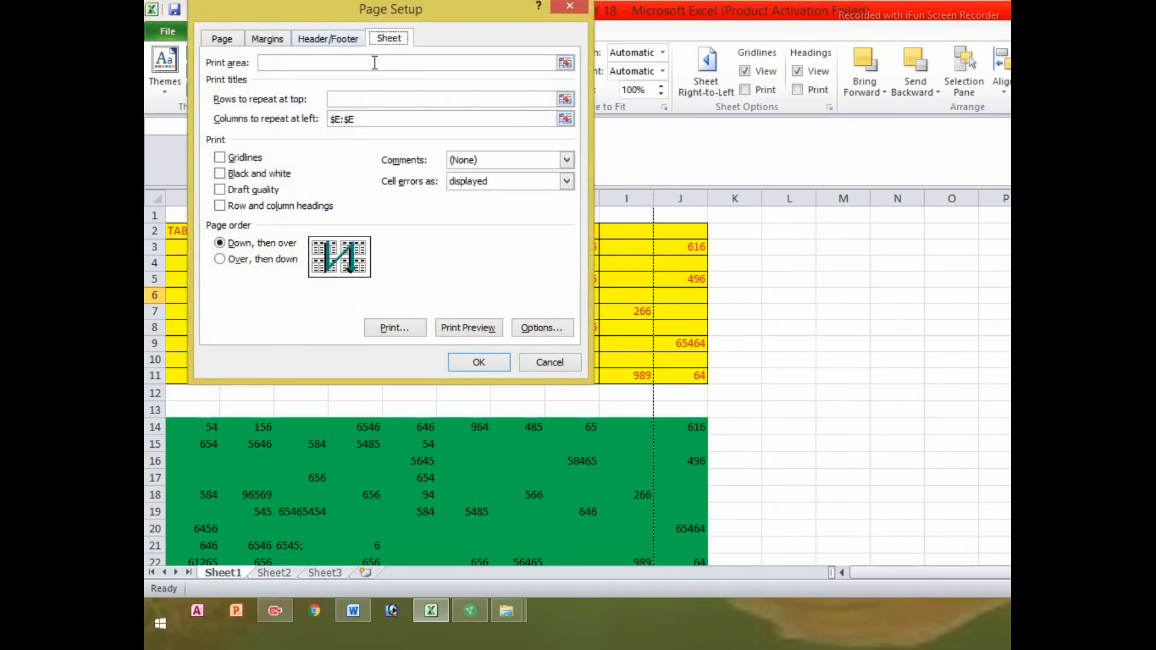
click(344, 51)
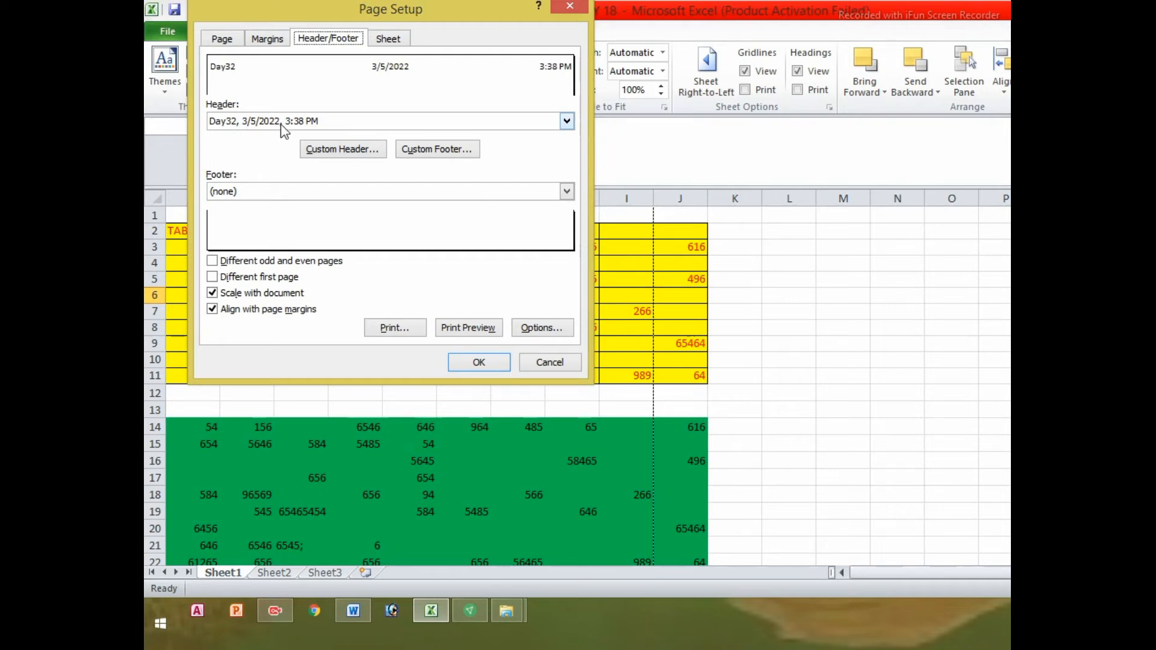
click(428, 156)
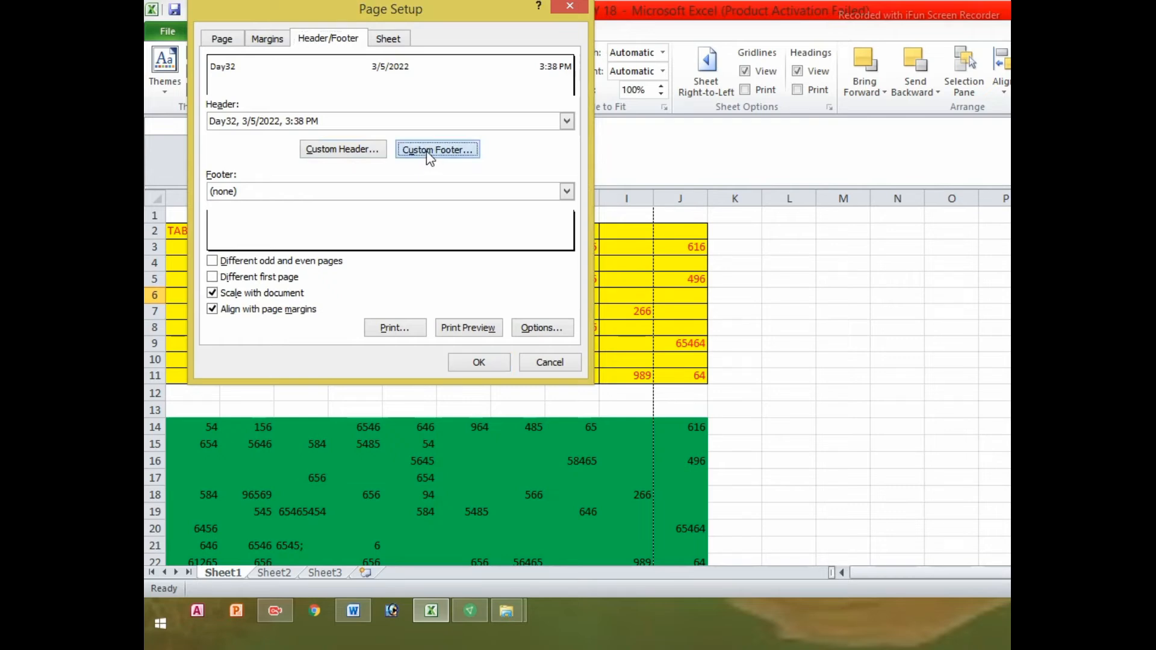
Put the page number in the footer's left section and move to the centre section
drag(437, 56, 672, 41)
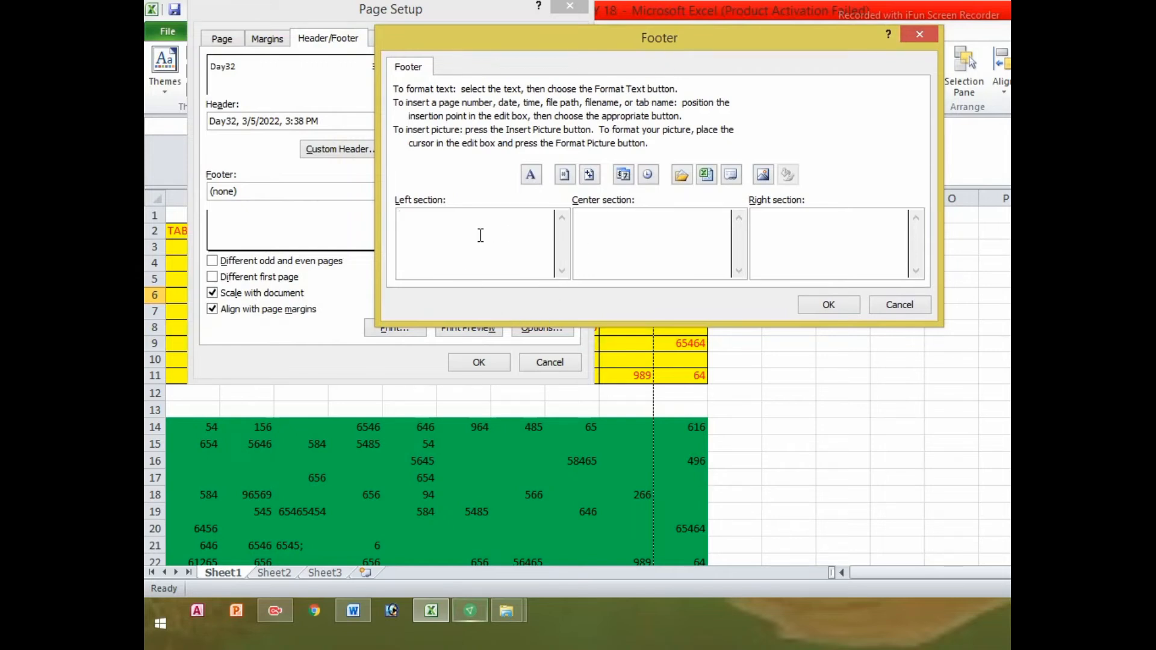
click(561, 178)
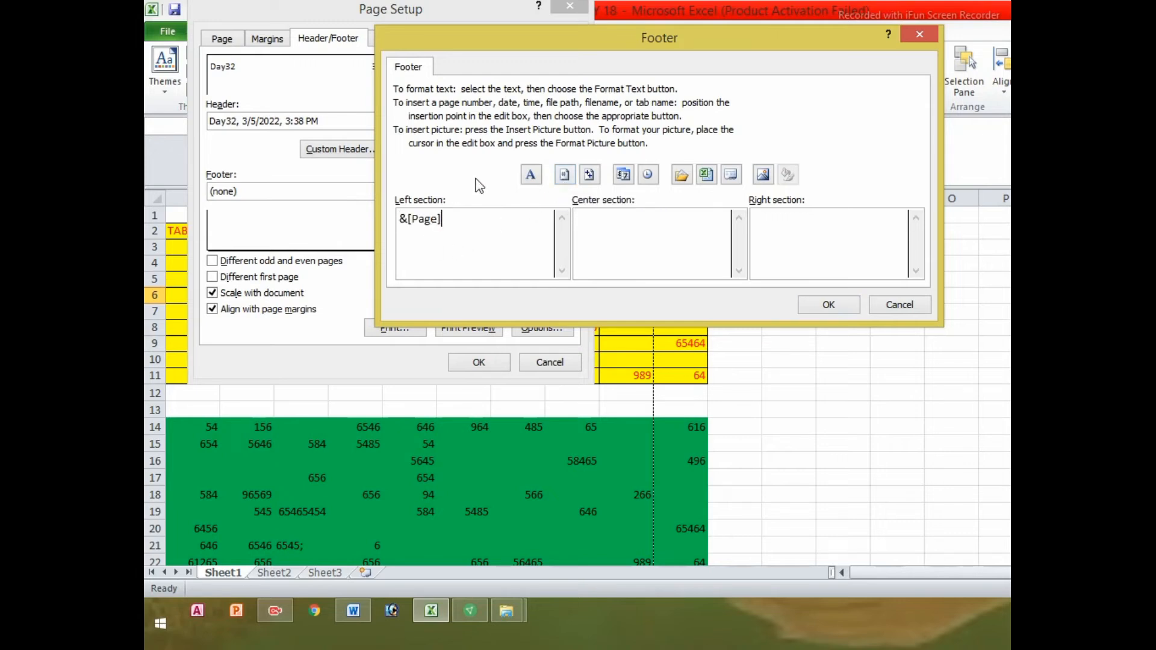
click(631, 216)
Add picture 20220129_221510 to the footer centre and the current time on the right, then confirm
click(764, 176)
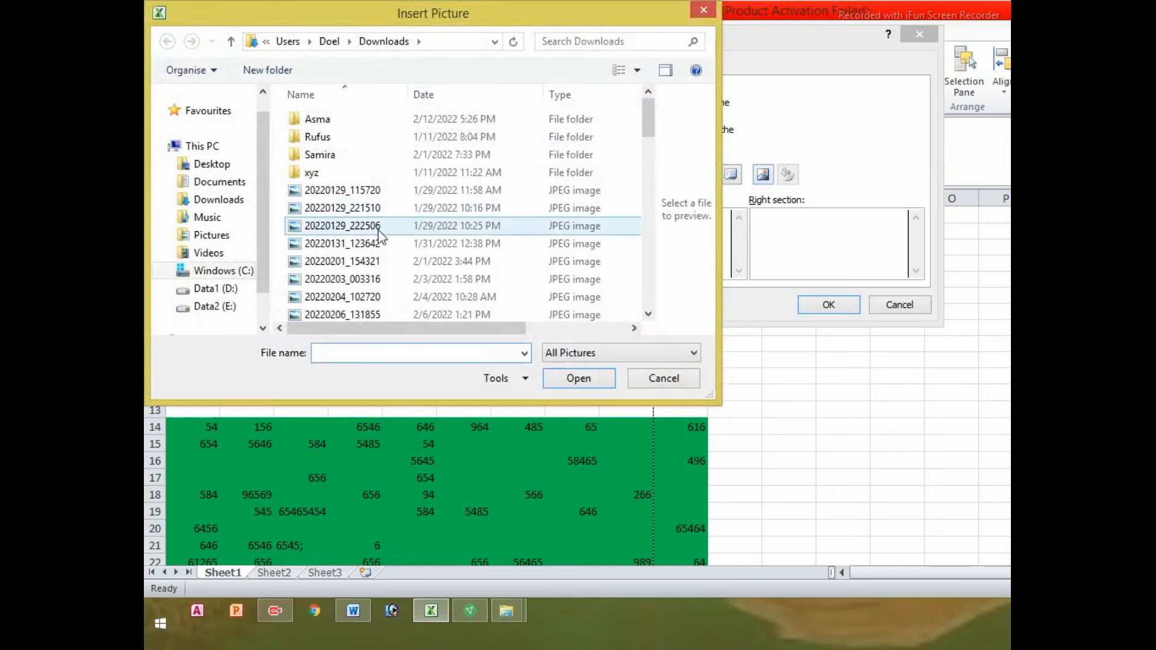
click(330, 191)
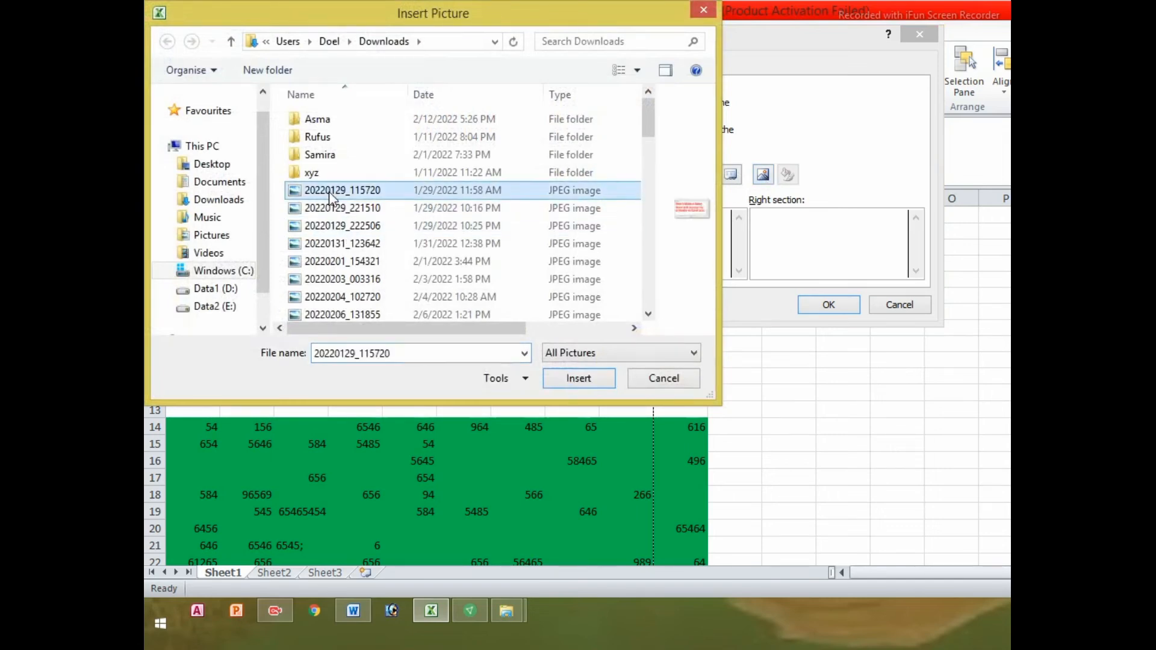
click(312, 211)
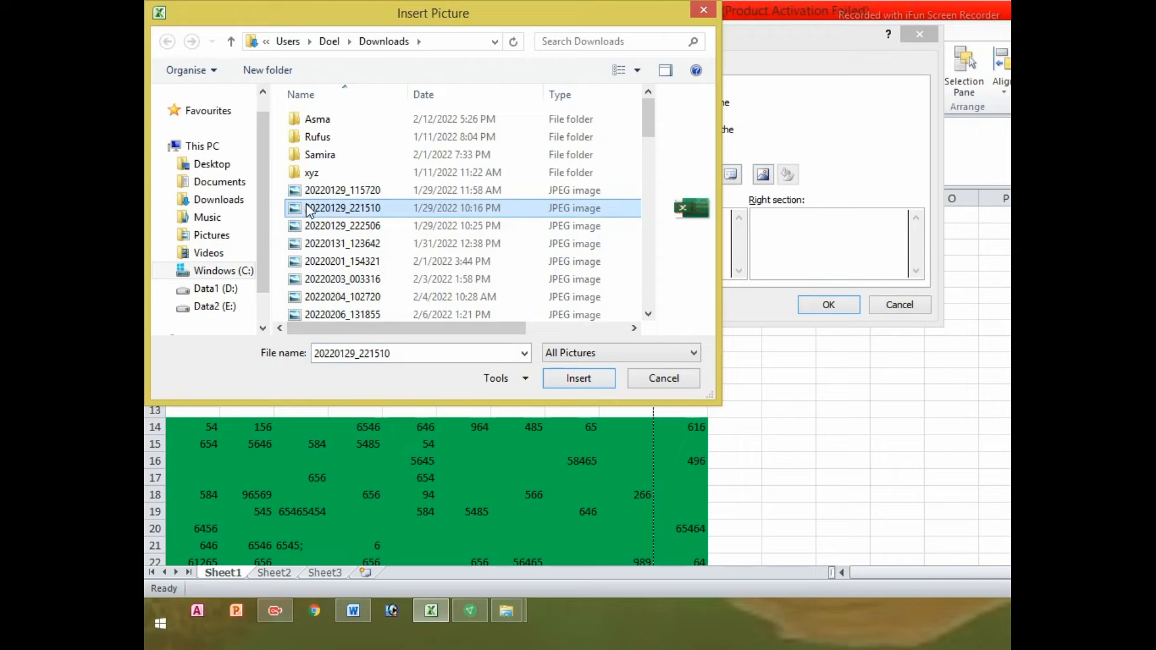
click(579, 379)
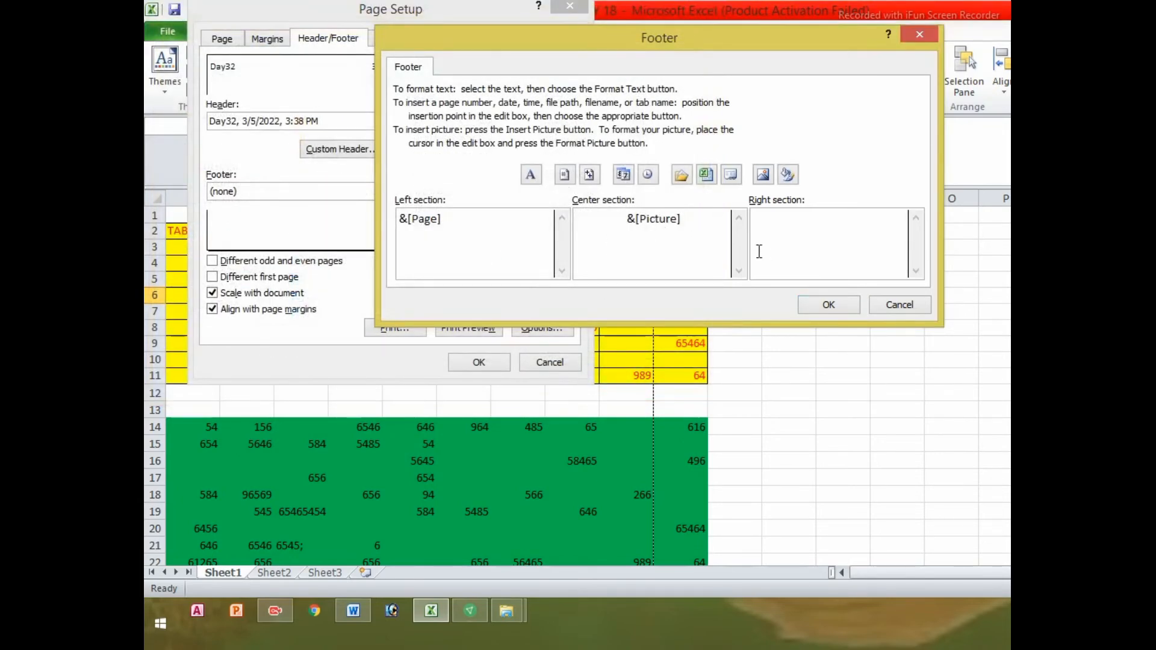
click(769, 227)
click(649, 176)
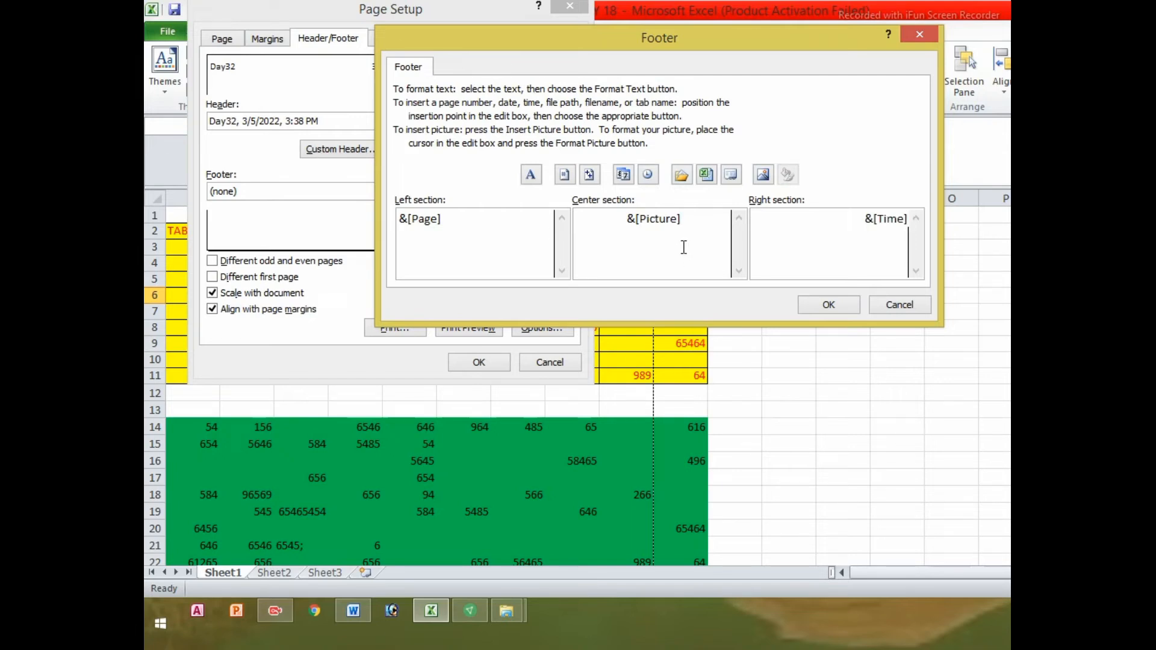
click(827, 308)
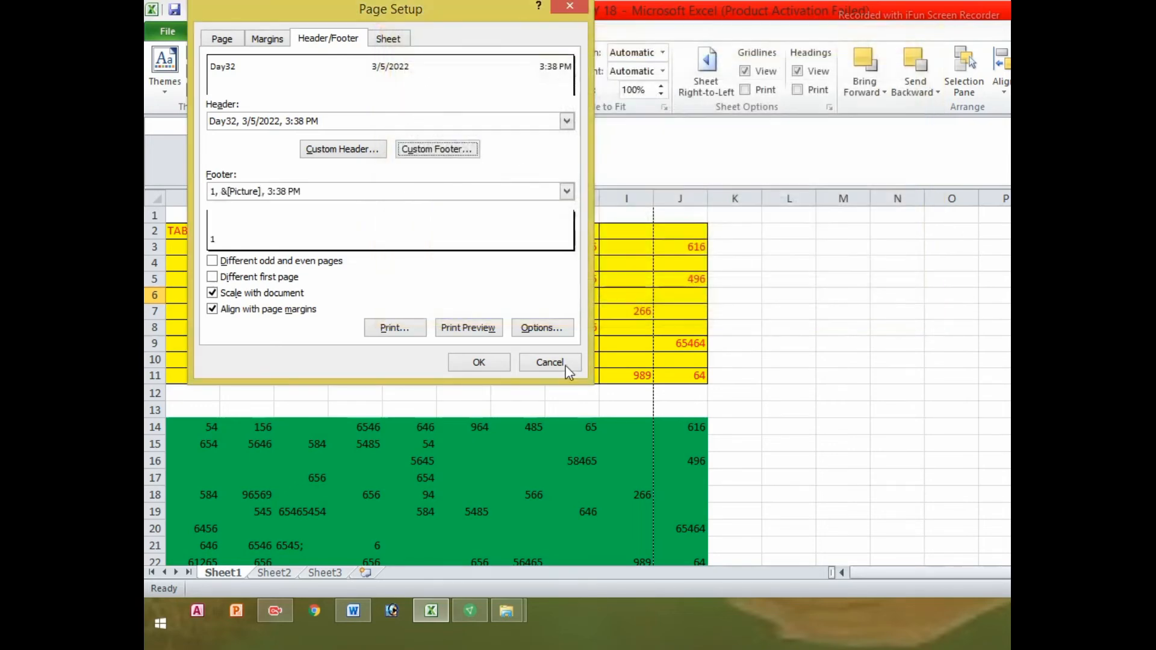
Preview both pages, where the footer picture fills page 1, then return to Sheet1
click(467, 329)
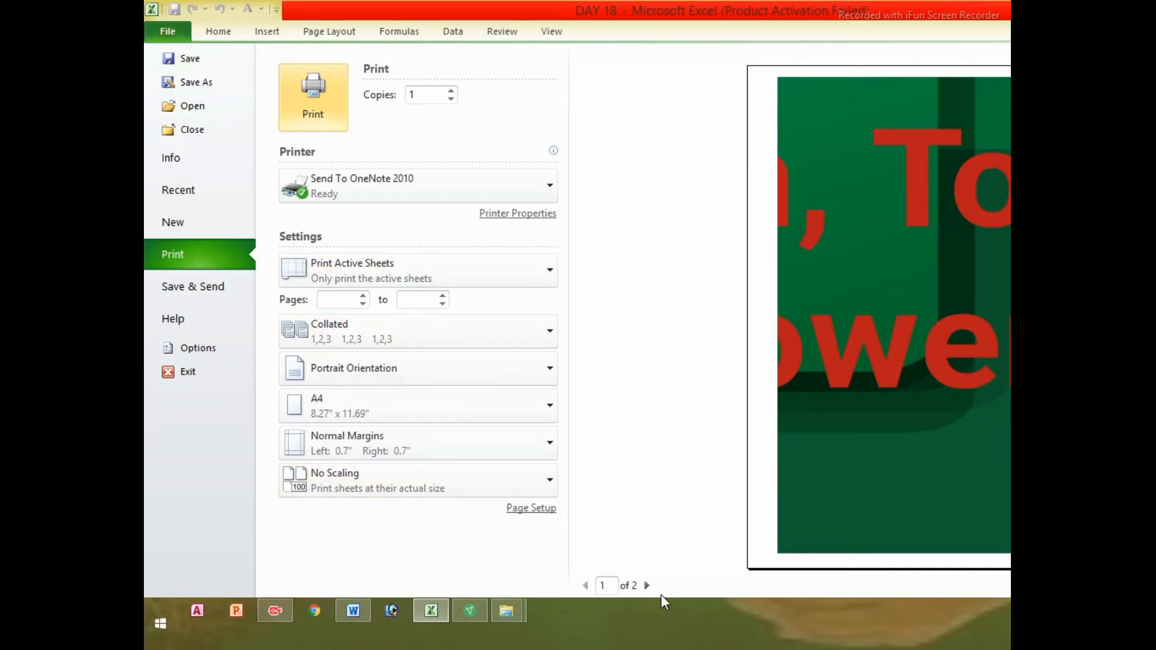
click(648, 585)
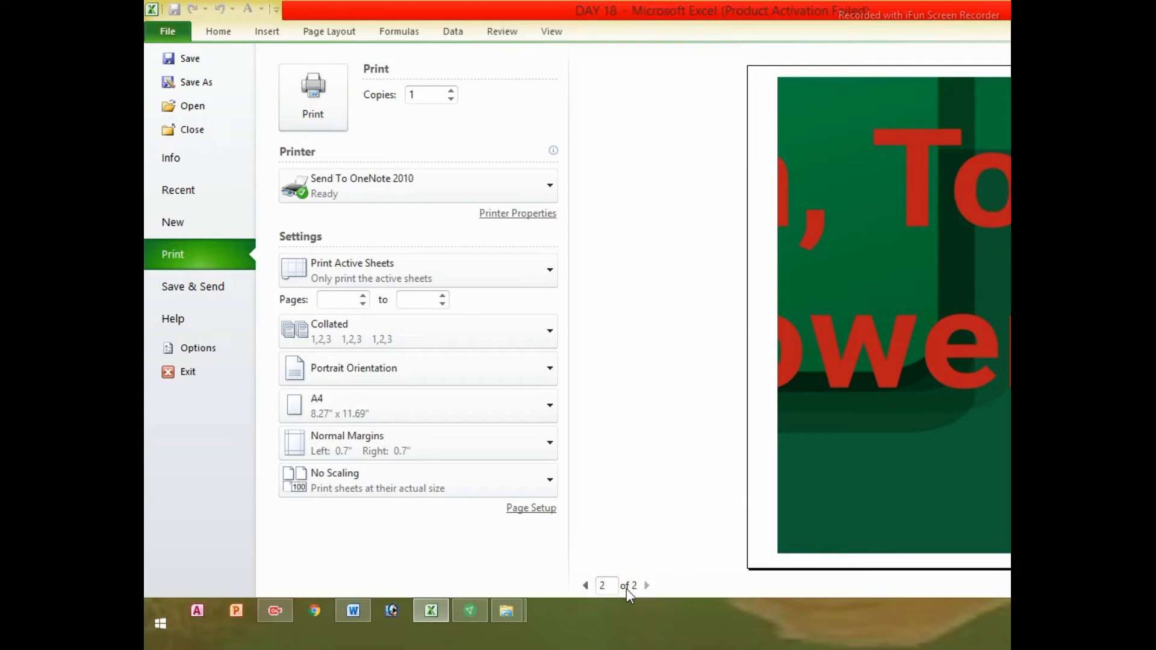
click(585, 584)
click(160, 32)
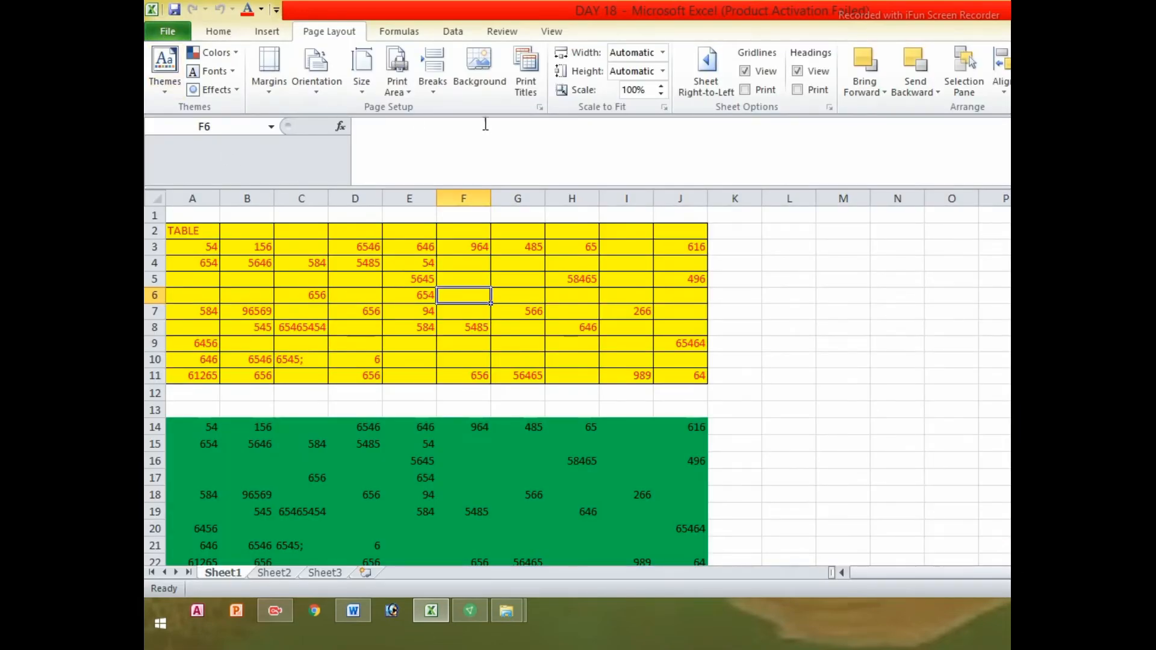
Replace the footer's centre &[Picture] code with the current date and confirm
click(539, 89)
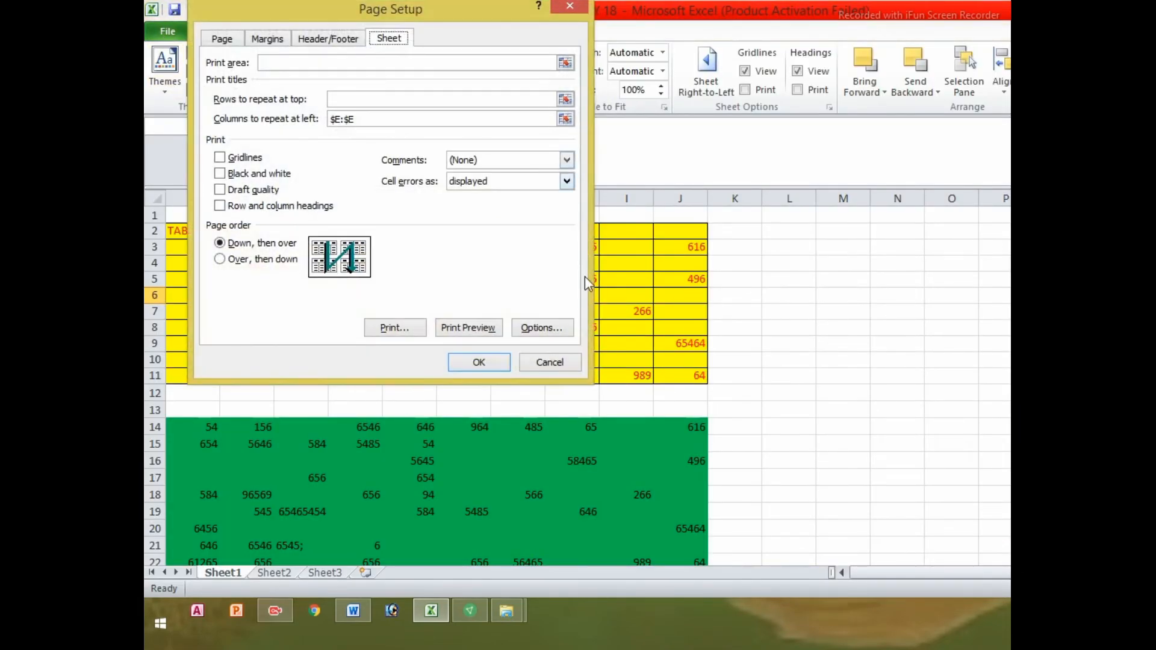
click(329, 38)
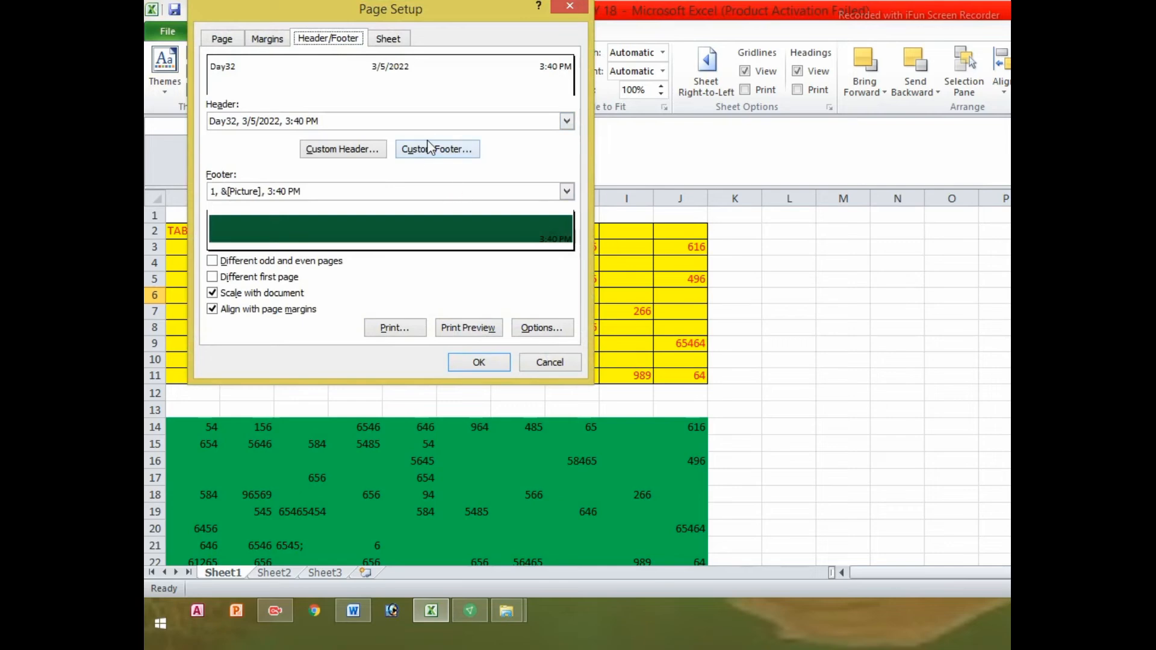
click(438, 152)
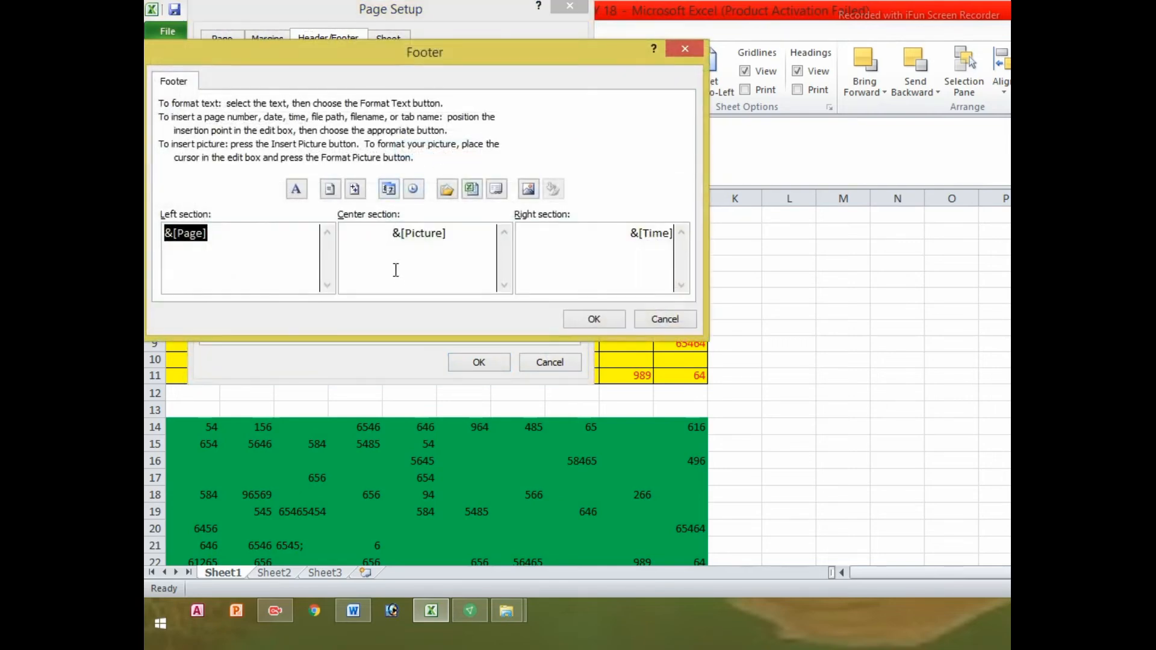
click(458, 253)
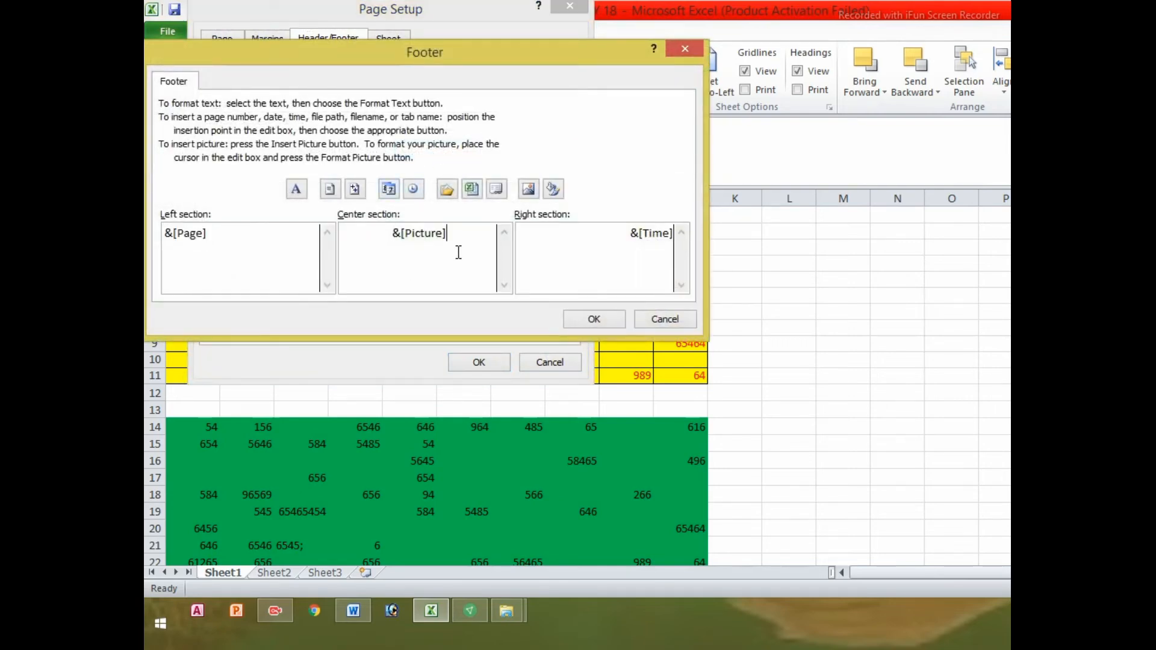
key(BackSpace)
key(BackSpace)
key(BackSpace)
key(BackSpace)
key(BackSpace)
key(BackSpace)
key(BackSpace)
key(BackSpace)
key(BackSpace)
key(BackSpace)
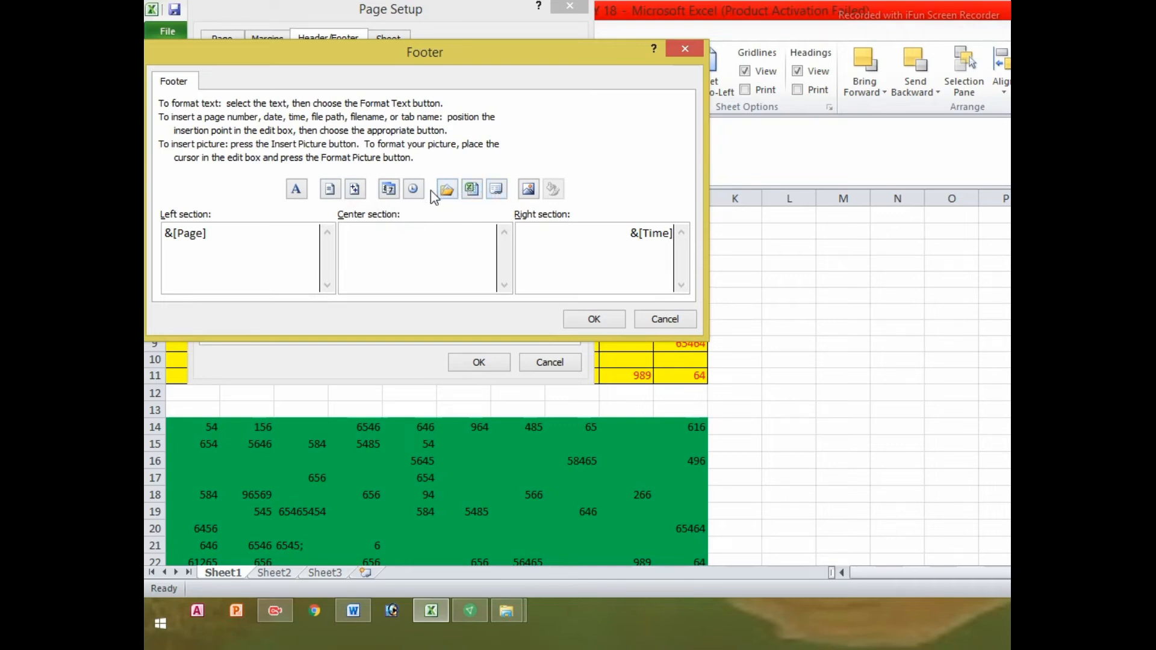
click(388, 189)
click(588, 319)
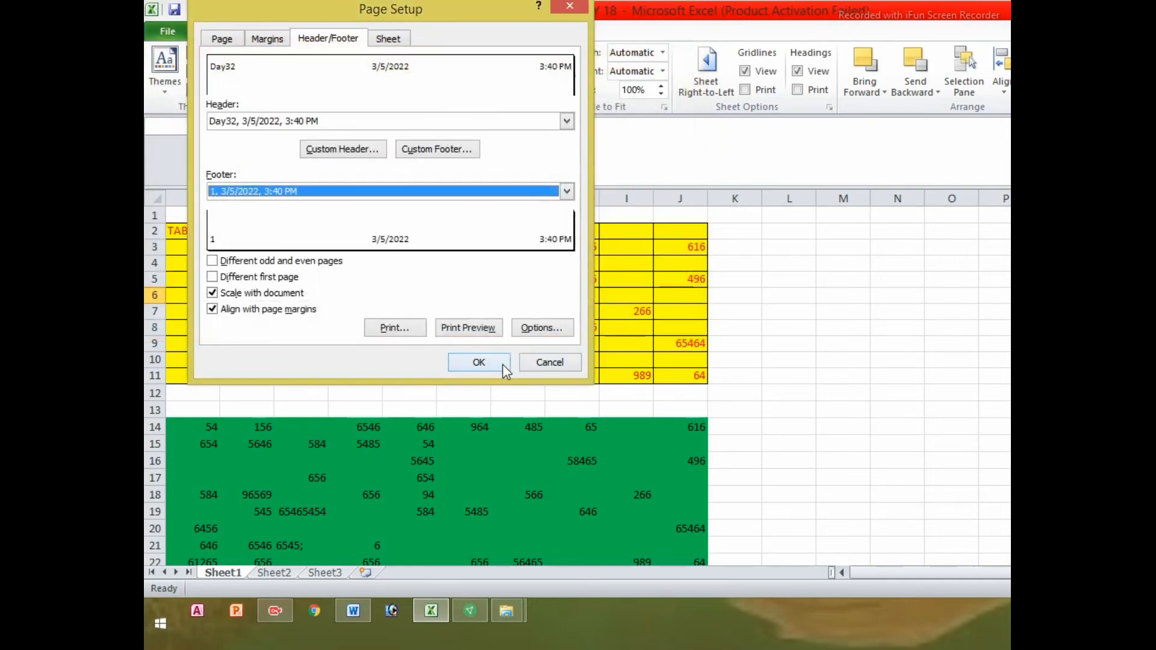
Preview the page with the Day32 header and the 1, 3/5/2022, 3:40 PM footer
click(470, 330)
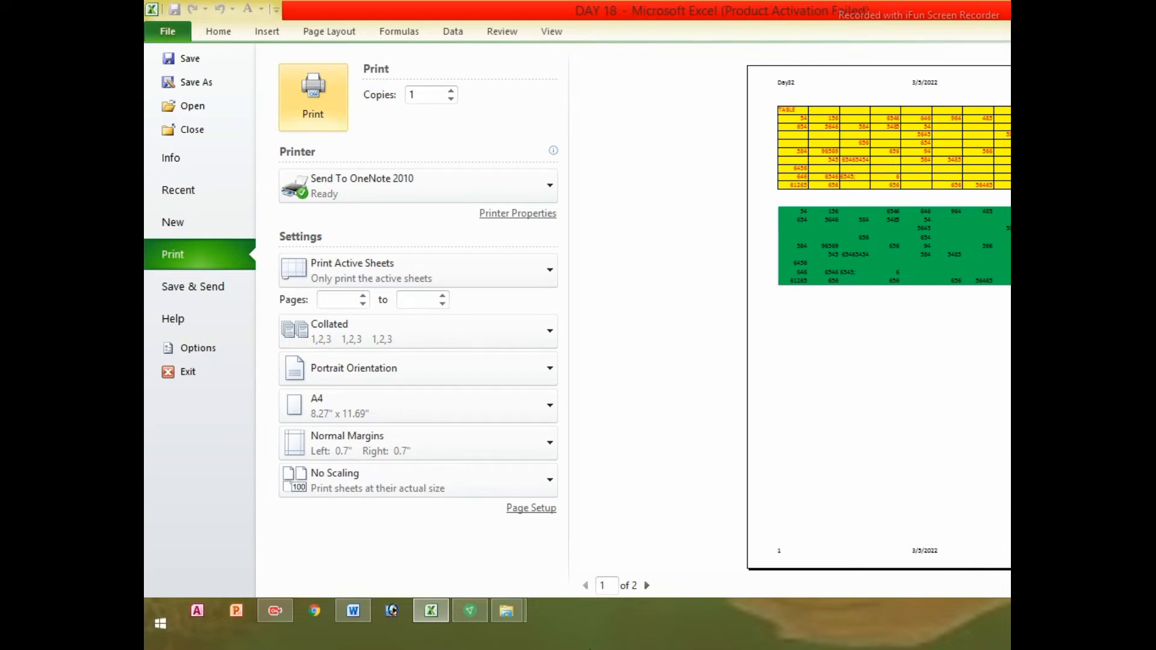
click(352, 615)
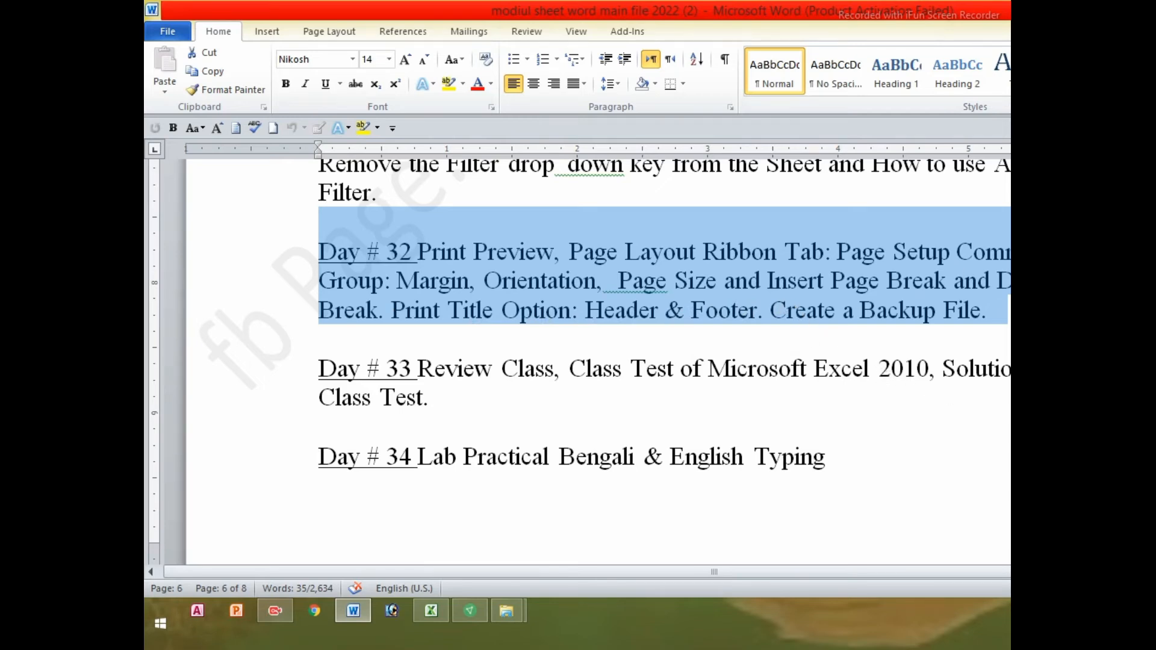
key(alt+Tab)
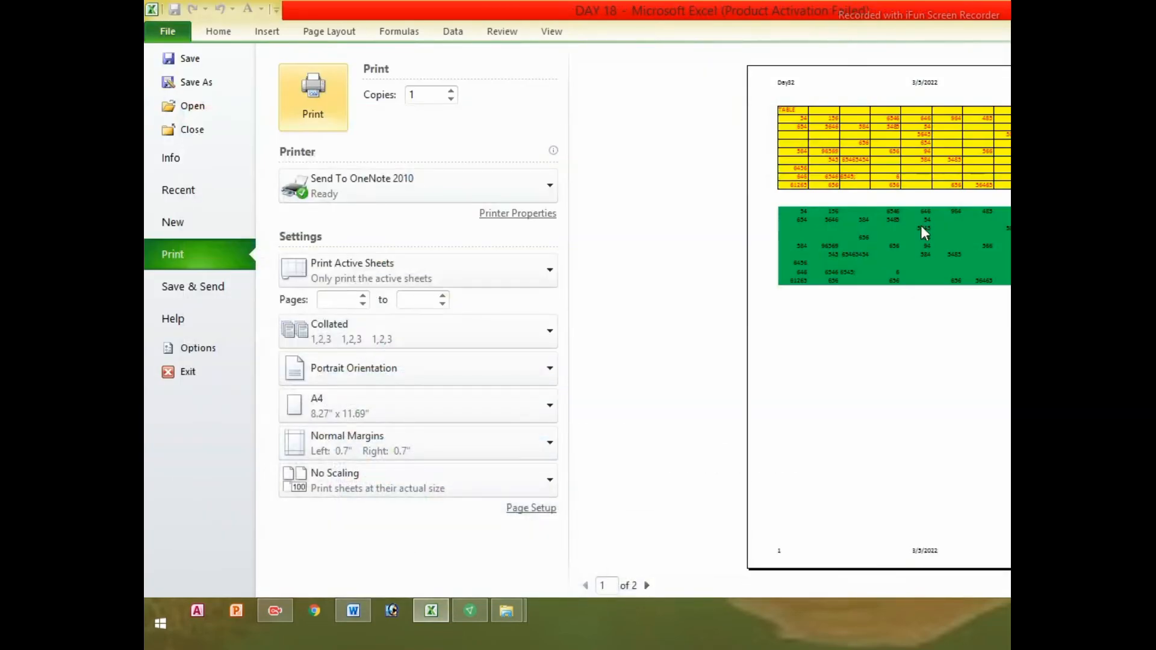
Leave print preview for Sheet1 and select cells G7, L6, M11, L14, ending on K10
click(164, 33)
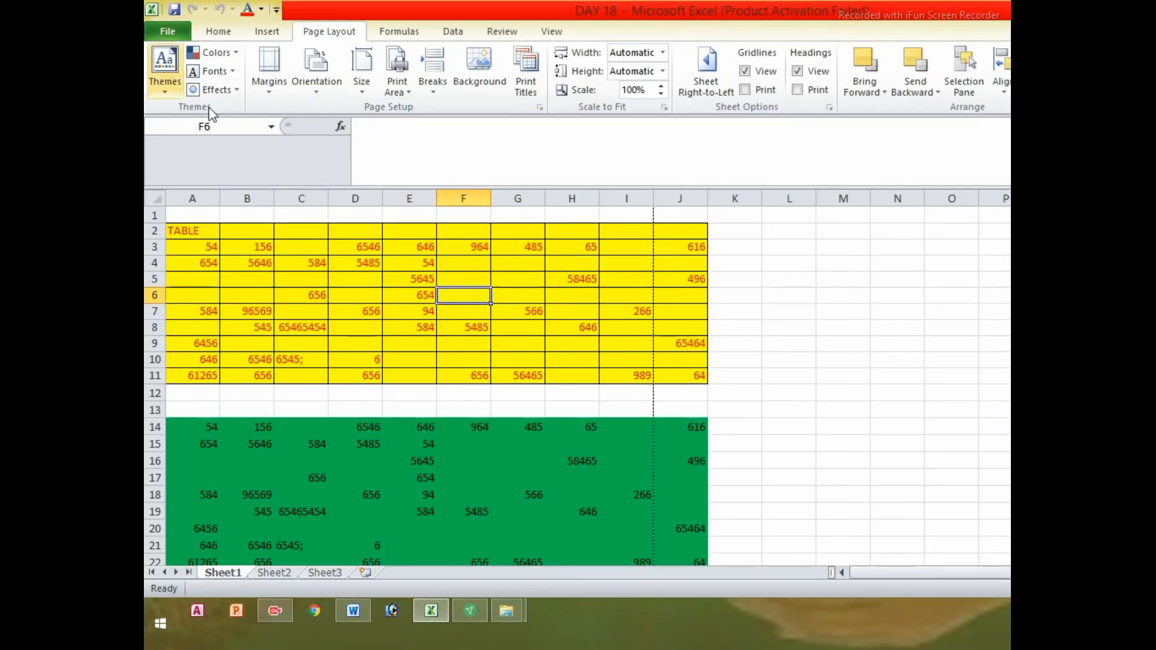
click(509, 311)
click(771, 295)
click(842, 374)
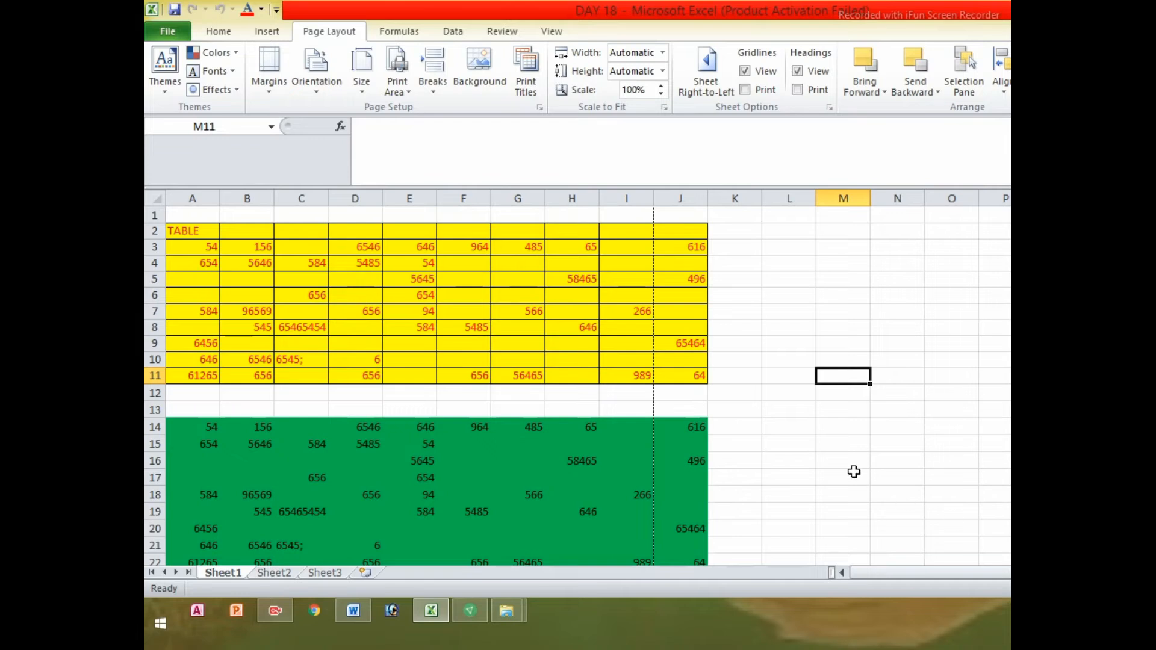
click(793, 429)
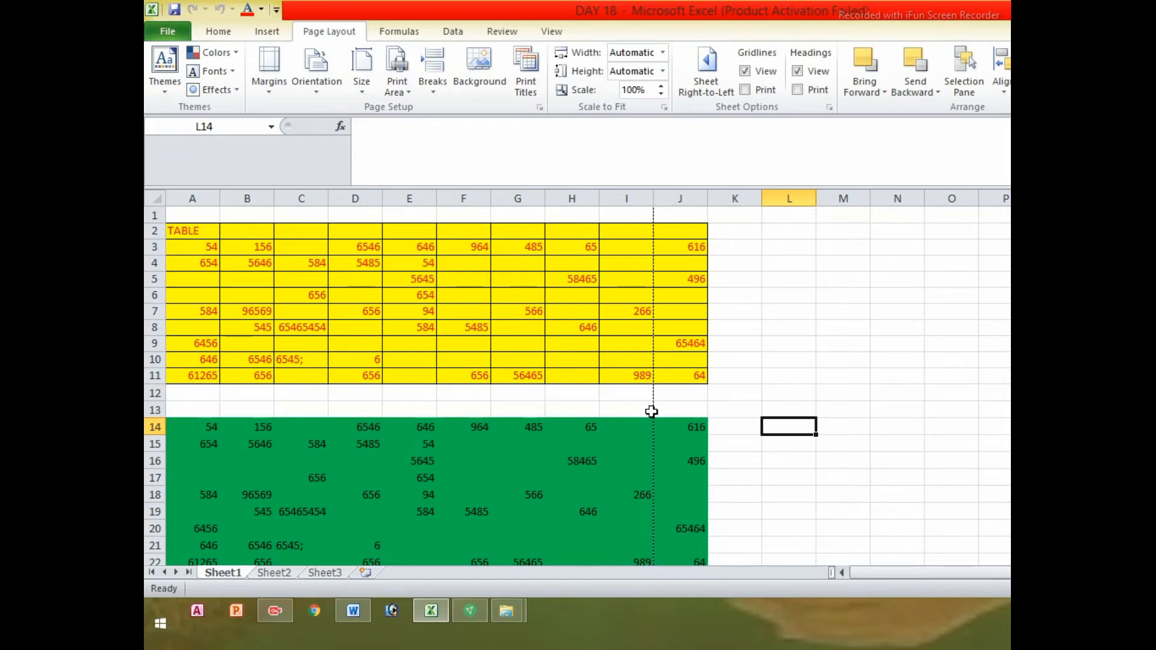
click(732, 359)
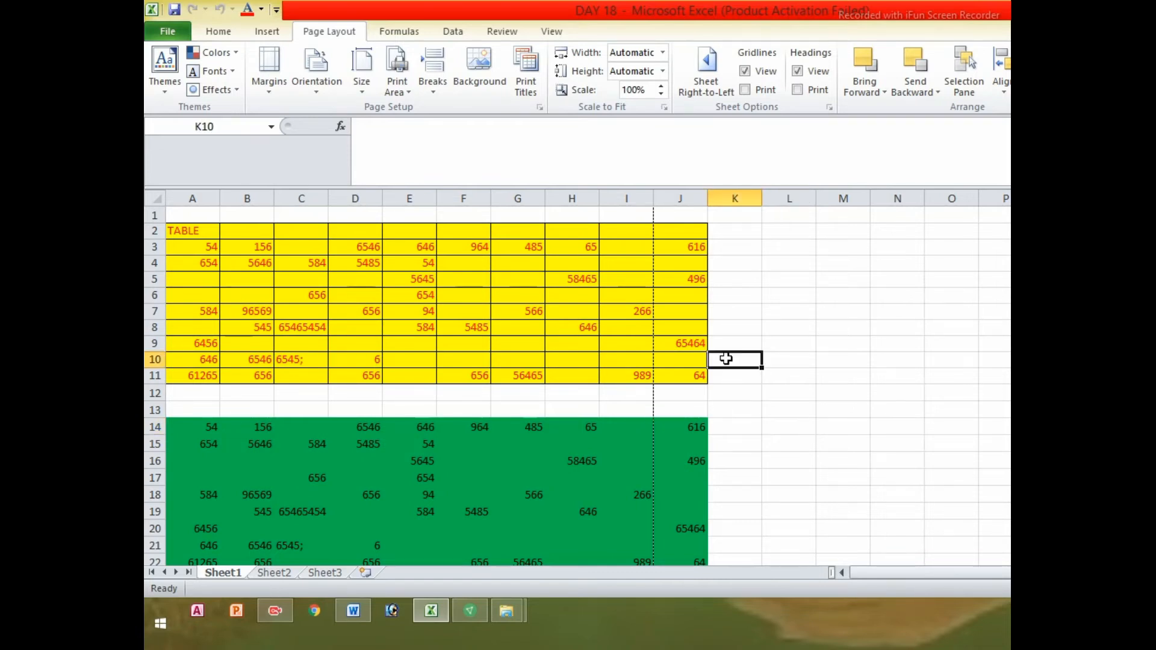
scroll(725, 367, down, 8)
drag(478, 292, 687, 536)
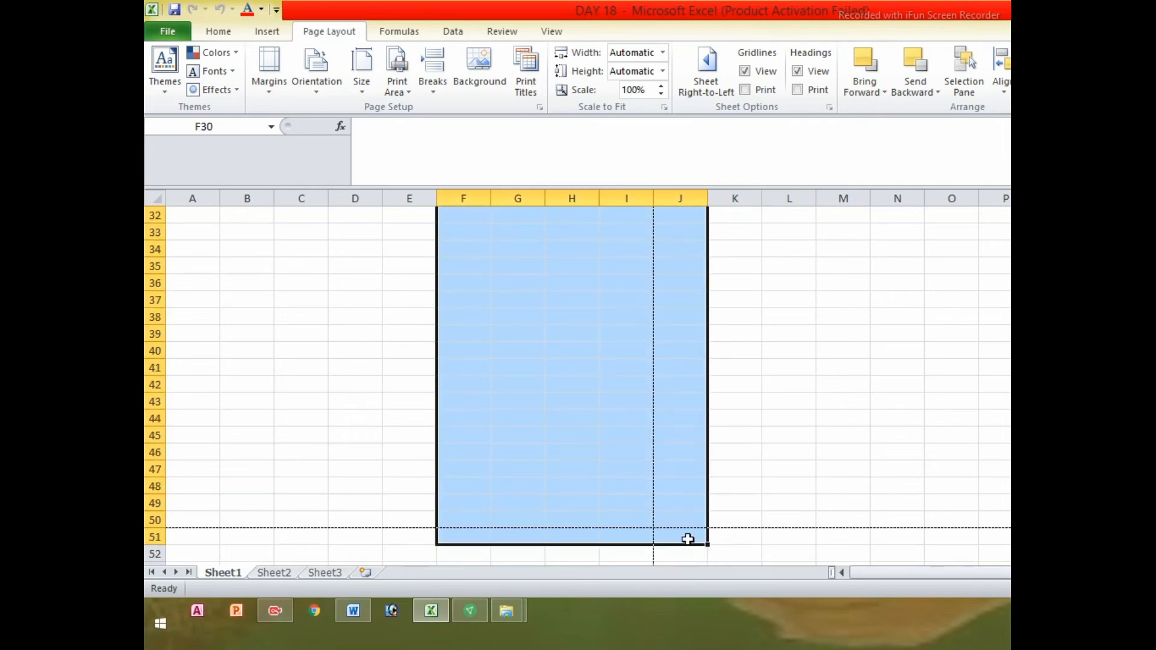
click(457, 364)
drag(644, 298, 681, 370)
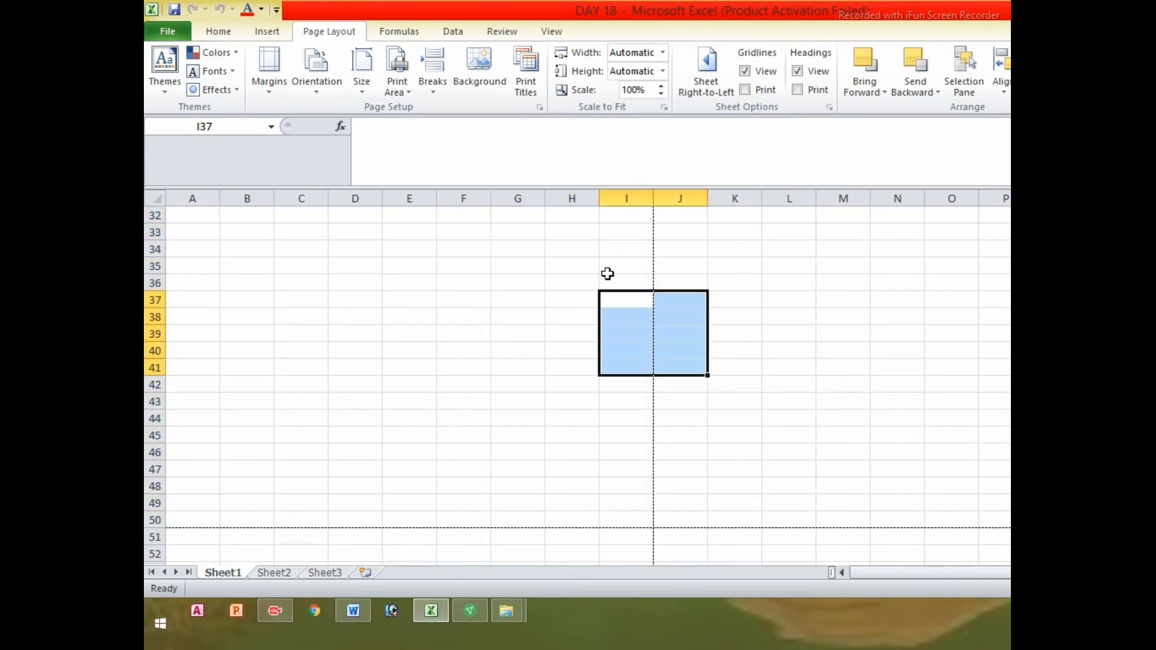
drag(607, 269, 664, 456)
drag(528, 331, 626, 452)
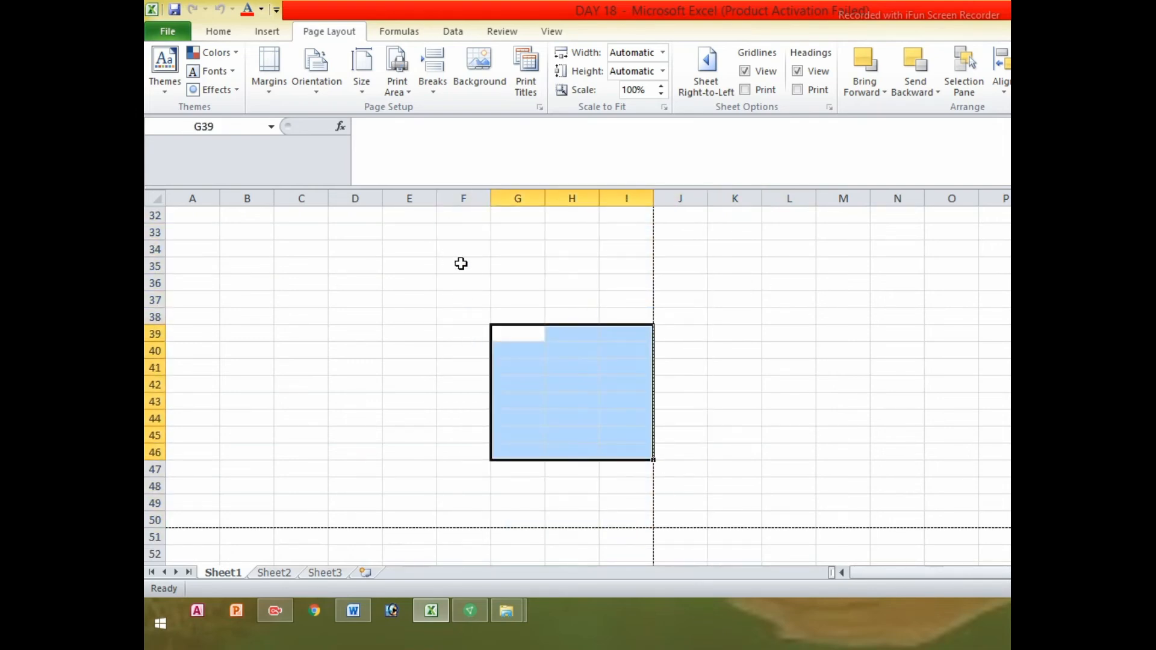
drag(460, 263, 706, 458)
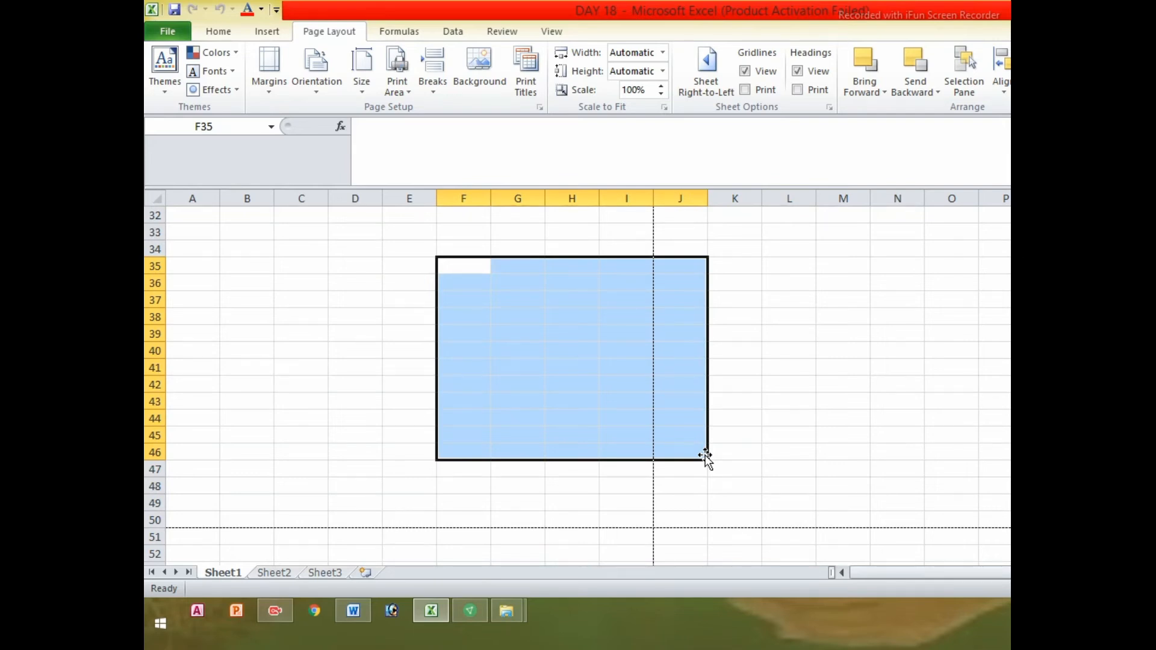
drag(475, 235, 900, 481)
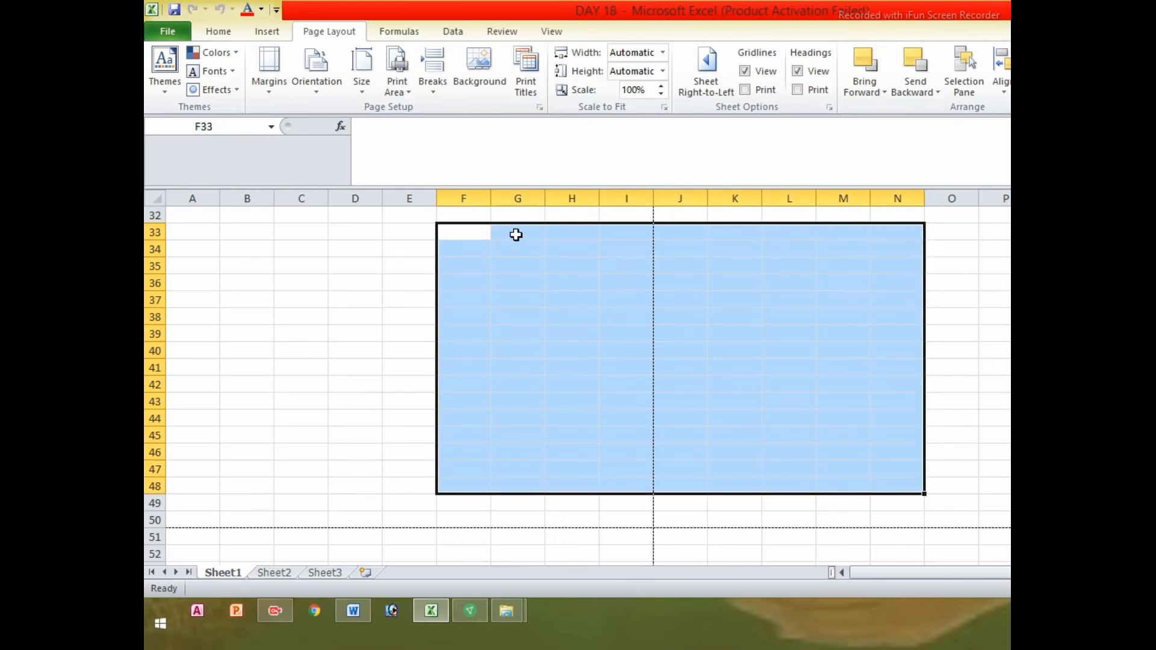
drag(515, 235, 893, 464)
drag(477, 247, 777, 480)
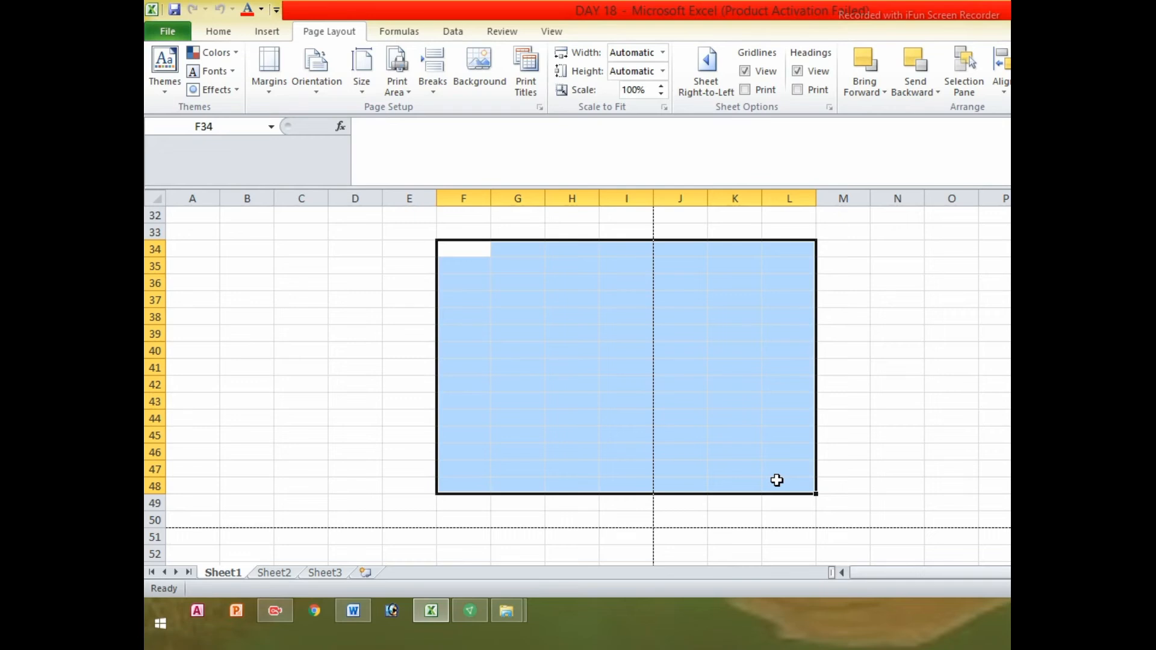
click(527, 287)
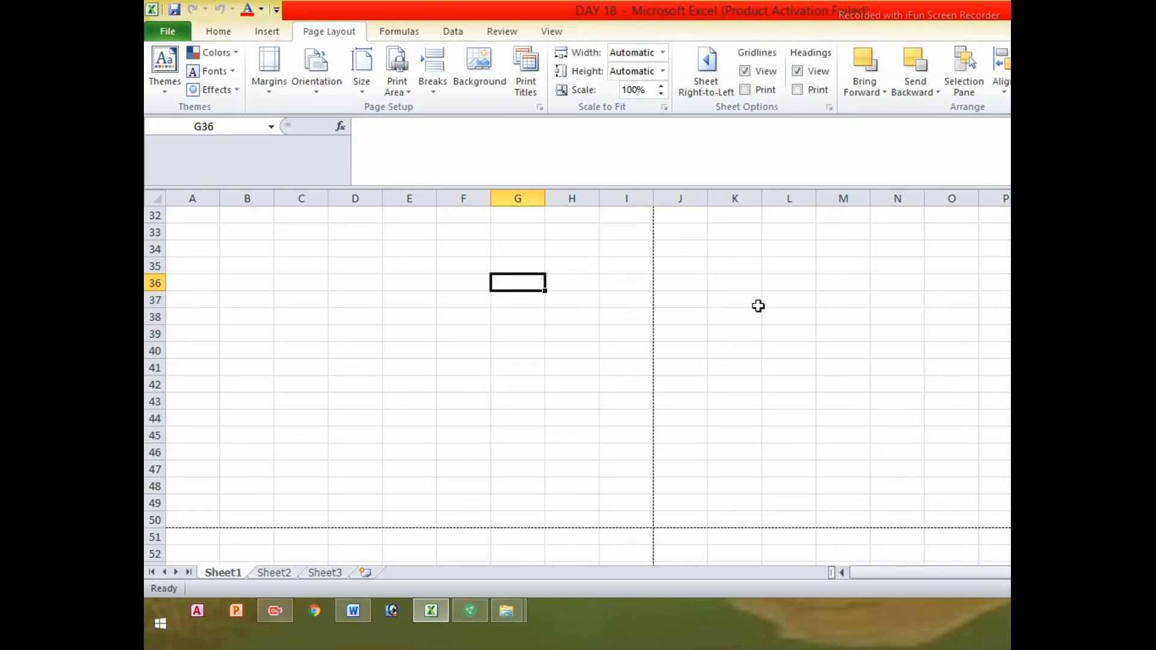
click(730, 313)
click(597, 279)
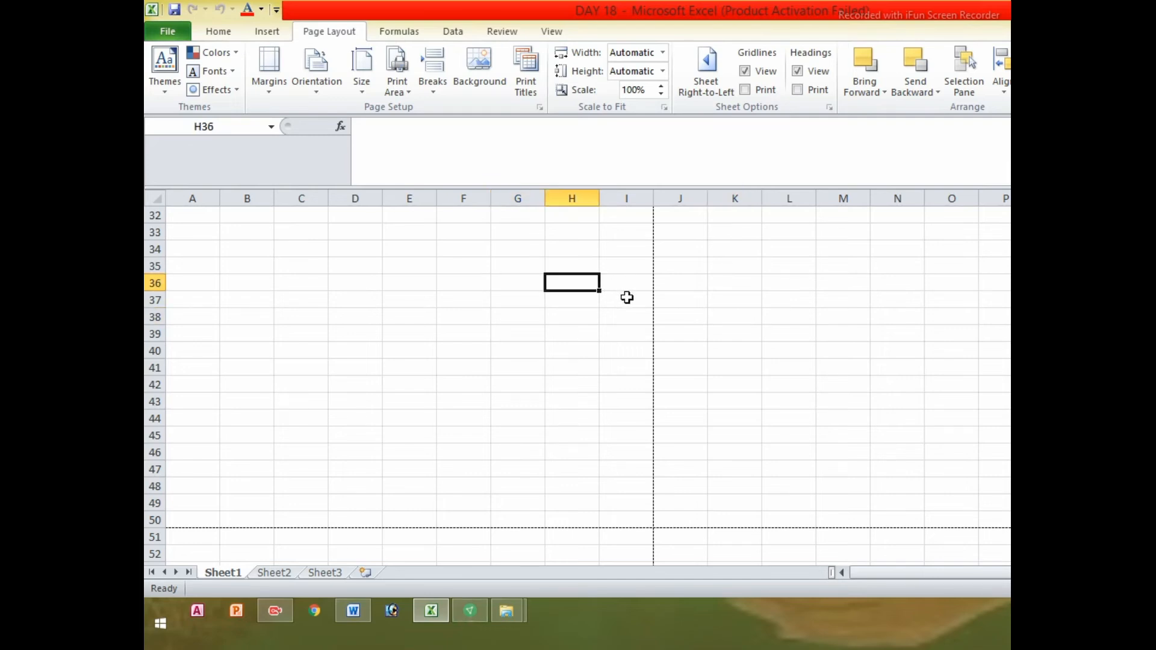
drag(500, 248, 739, 467)
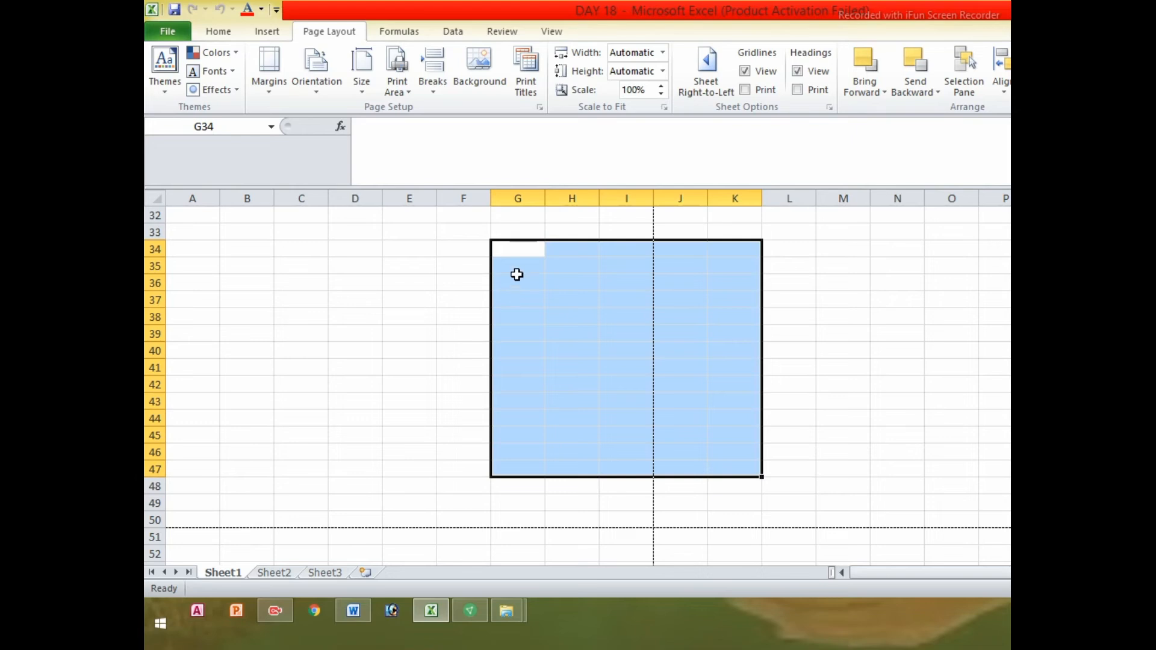
click(512, 250)
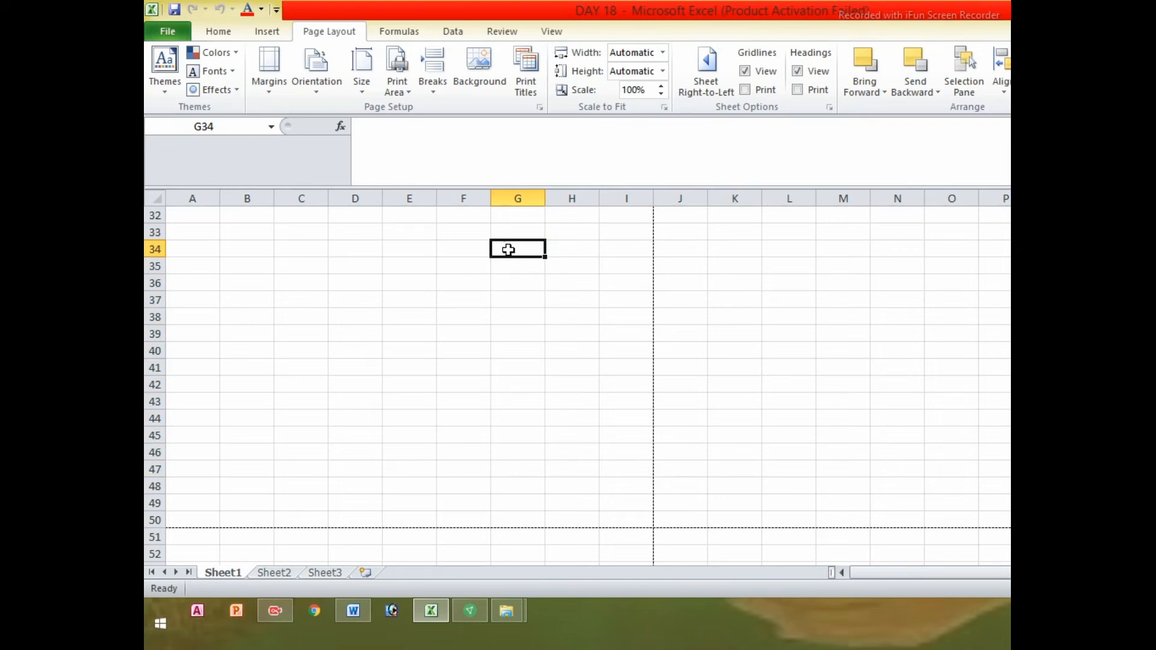
drag(503, 251, 781, 456)
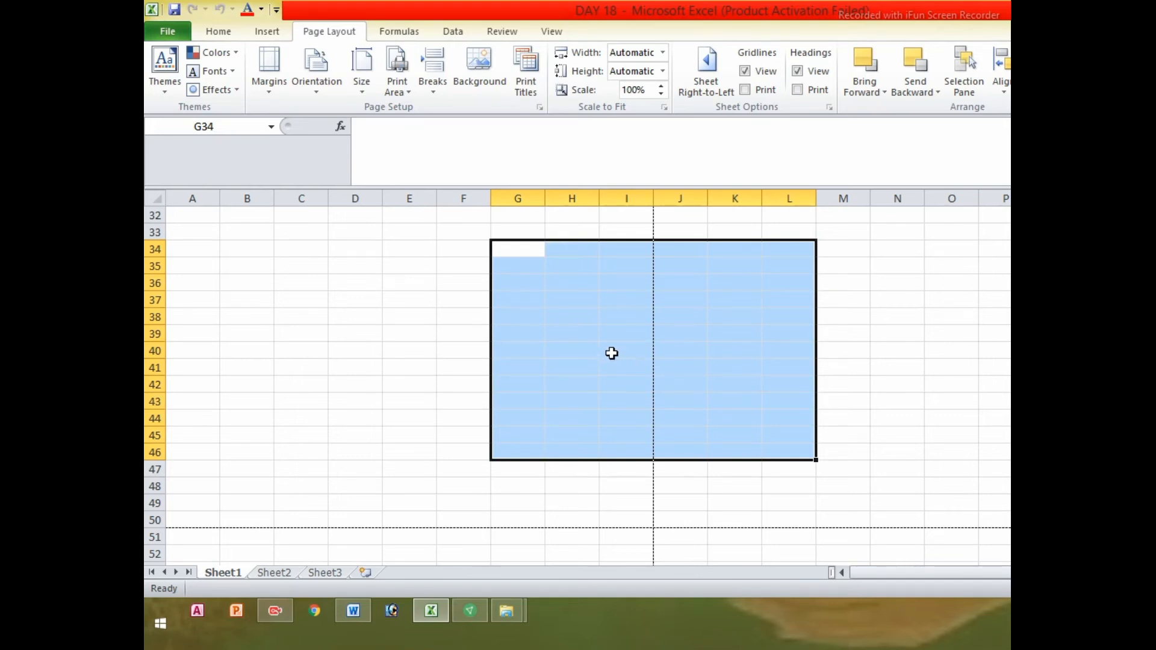
click(554, 330)
click(541, 305)
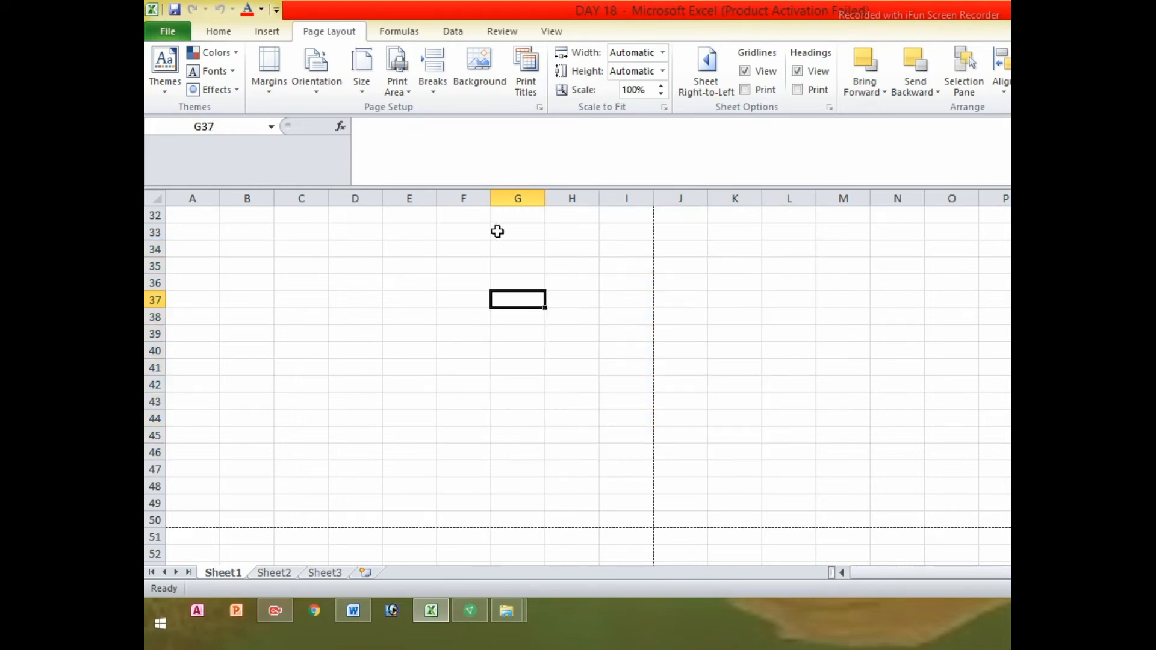
drag(497, 232, 795, 485)
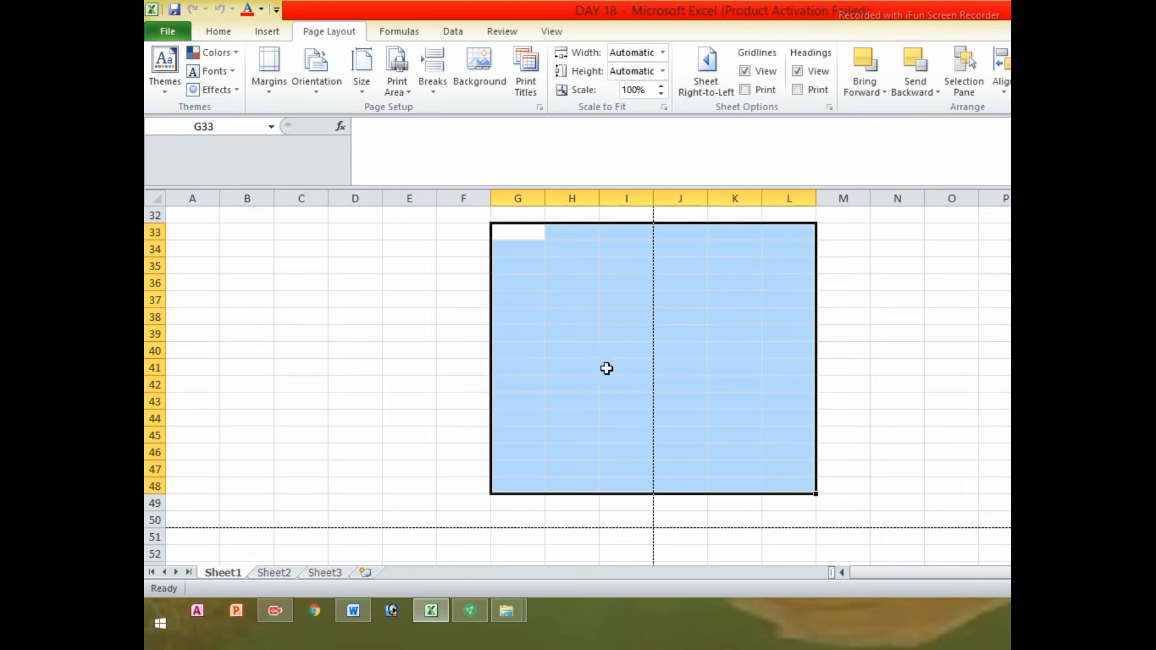
click(569, 355)
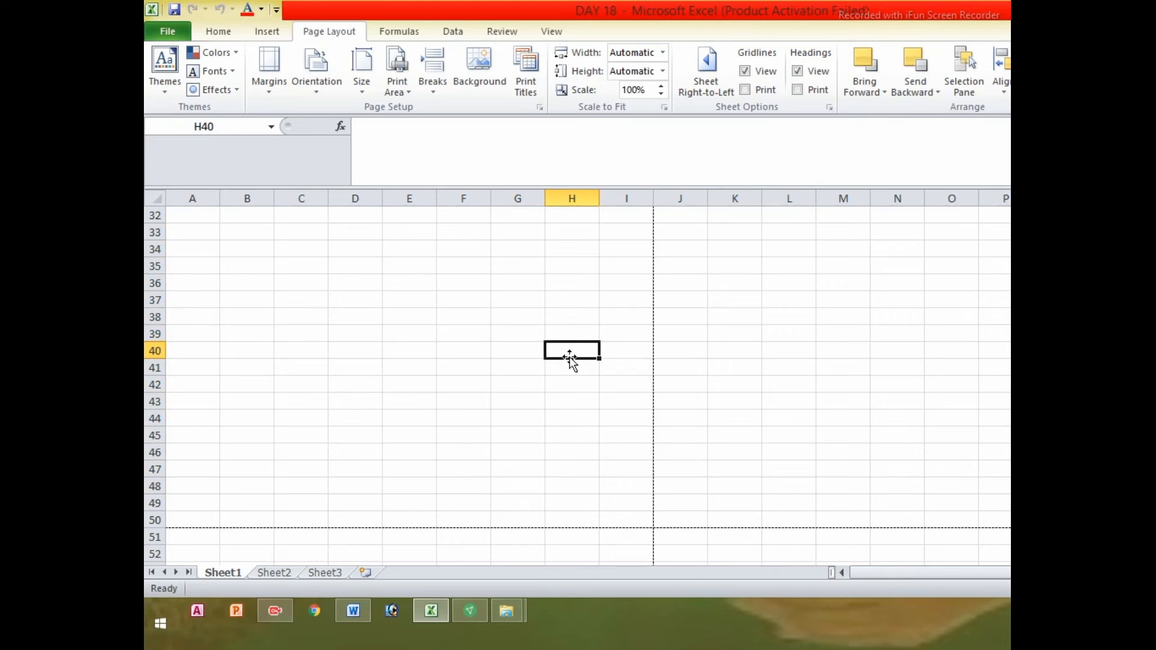
click(588, 301)
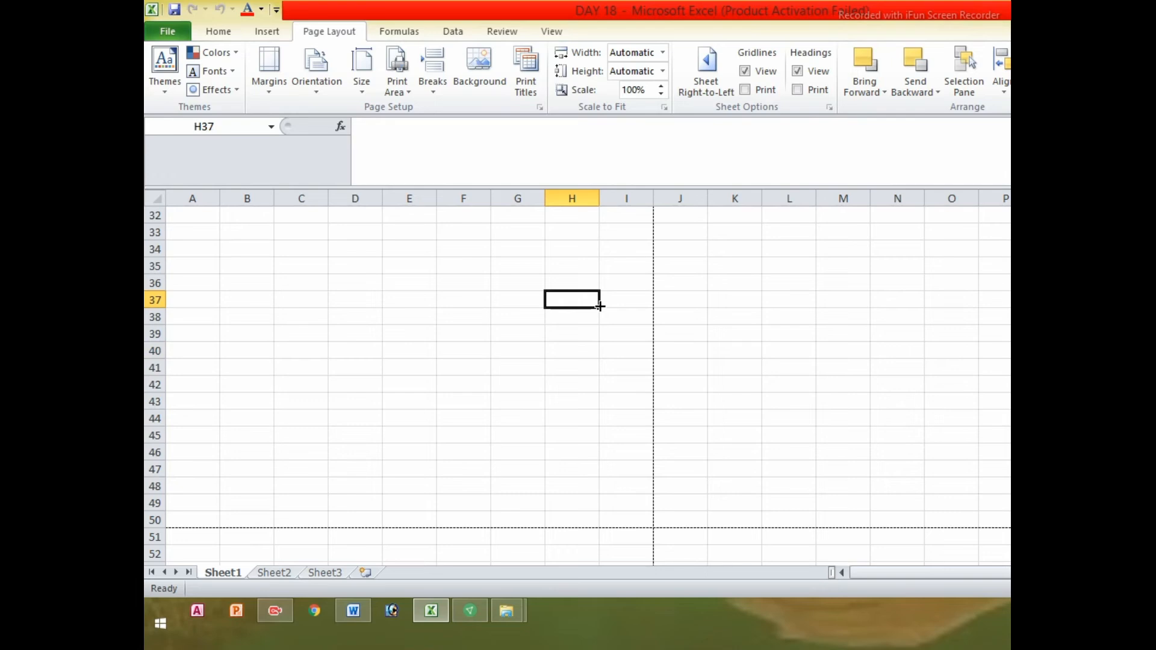
drag(524, 253, 769, 471)
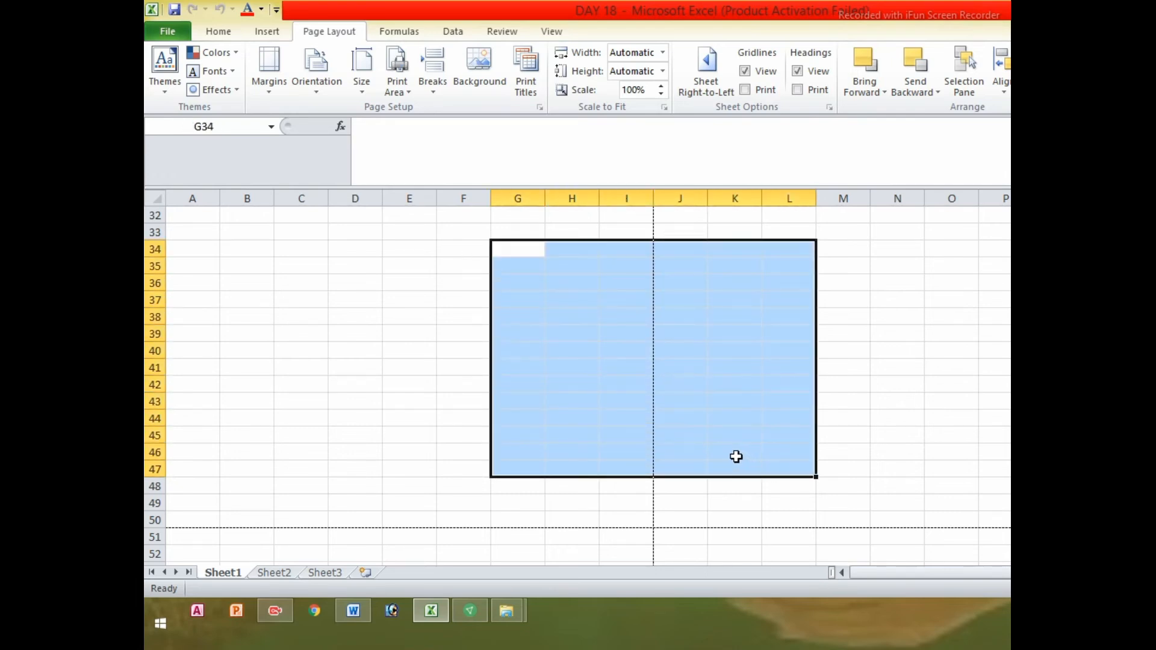
drag(524, 250, 813, 494)
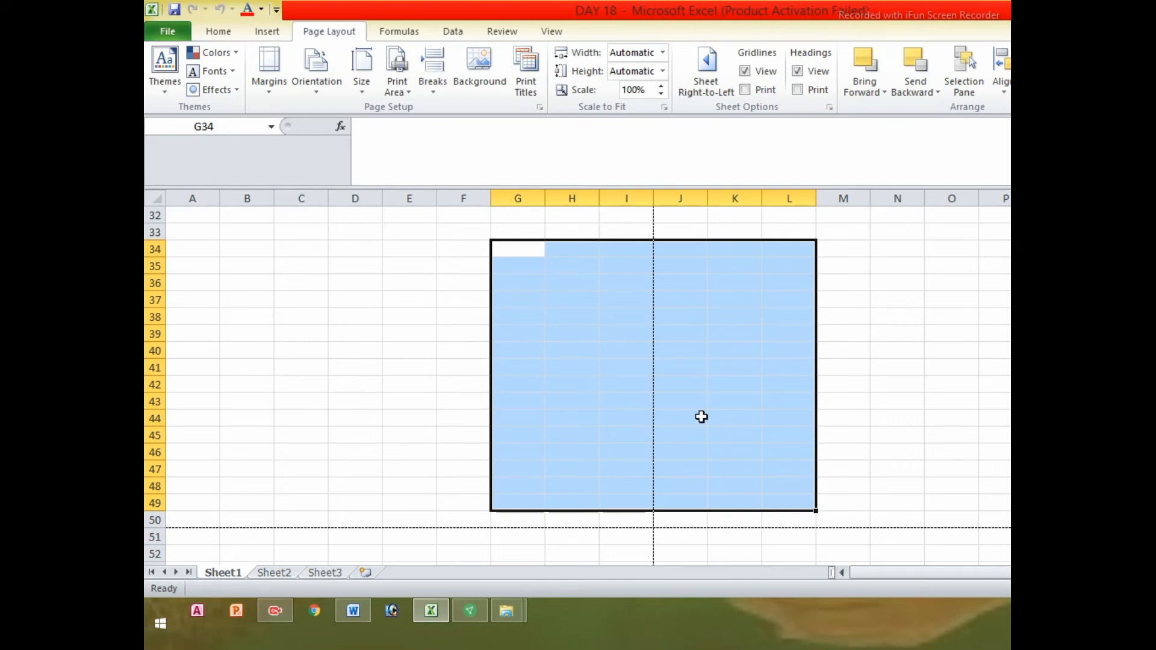
click(572, 321)
drag(539, 299, 594, 387)
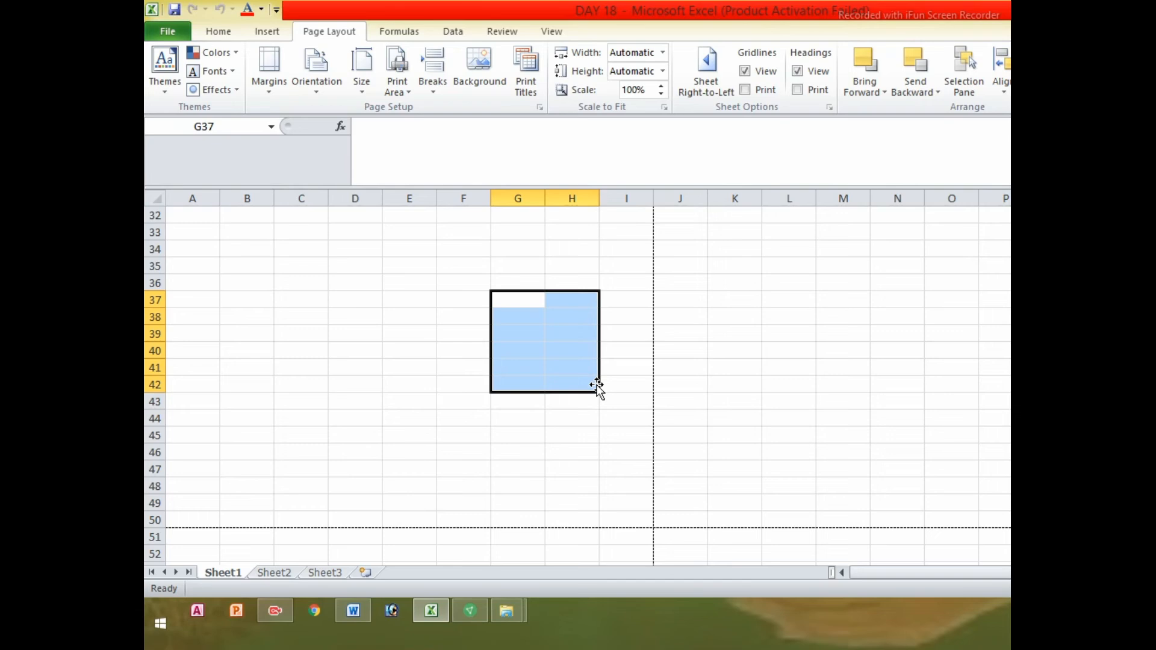
drag(520, 343, 547, 396)
drag(525, 331, 543, 428)
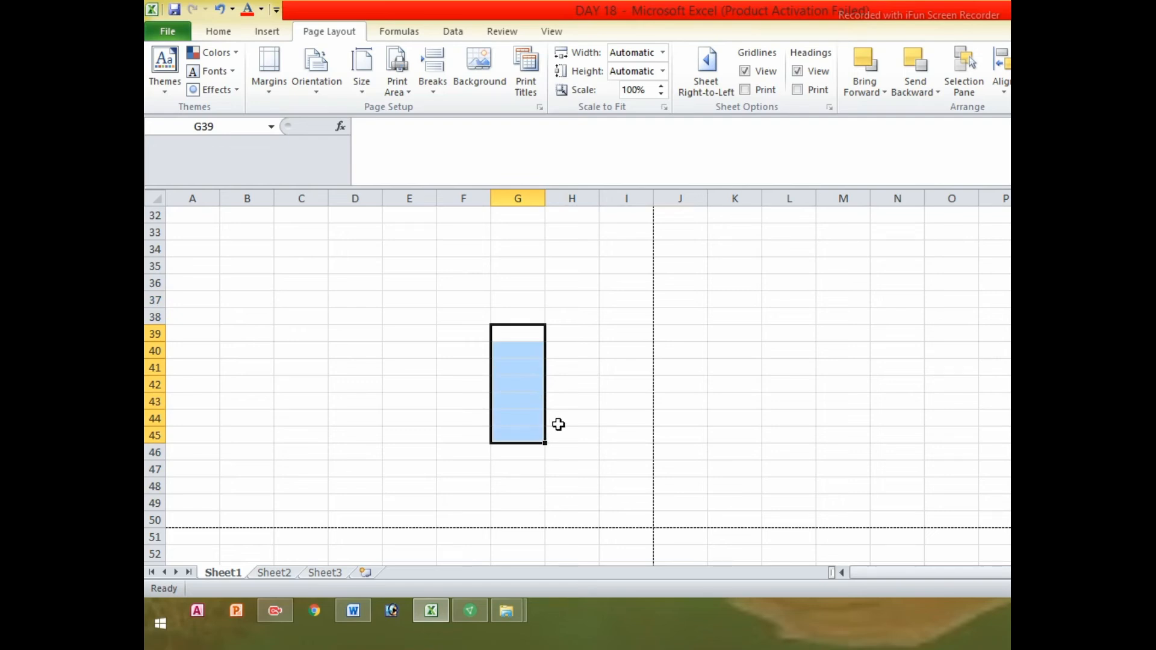
drag(555, 328, 576, 428)
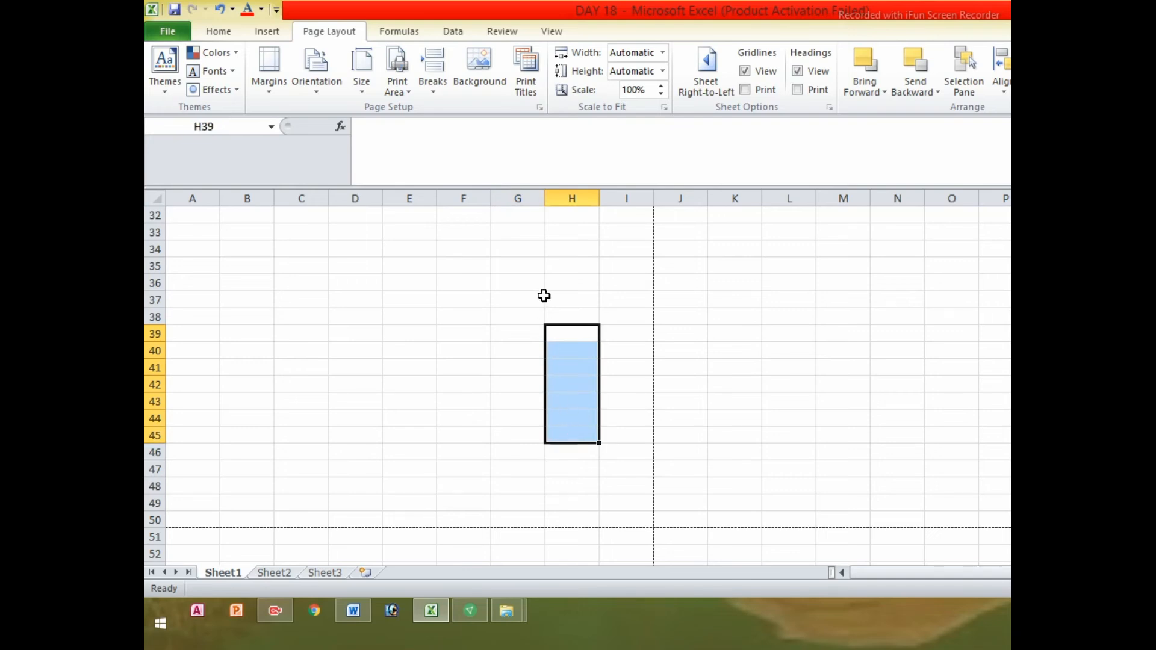
scroll(507, 316, up, 9)
scroll(506, 318, up, 2)
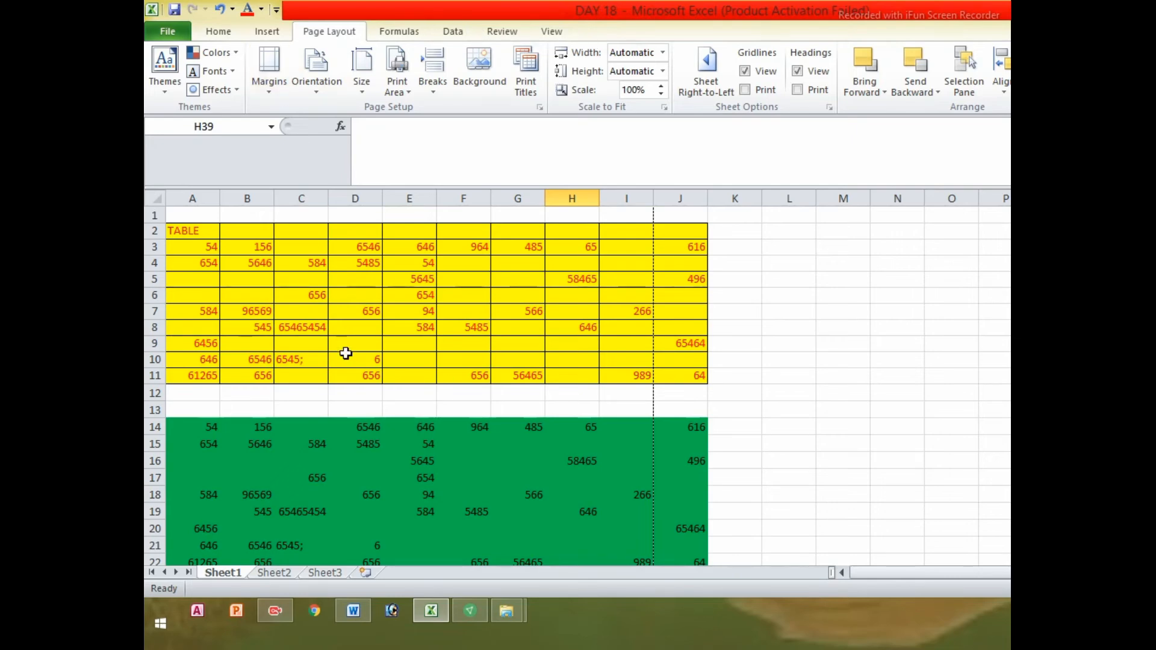
Start a Save As copy of DAY 18 with the Desktop as the save location
click(168, 34)
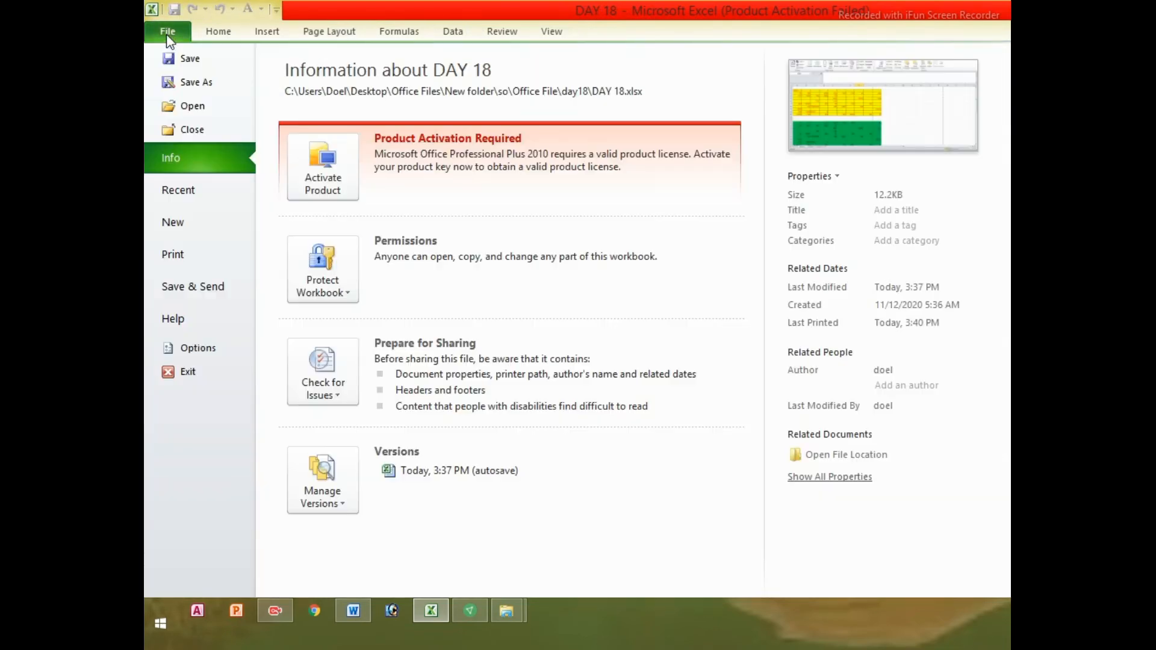
click(180, 84)
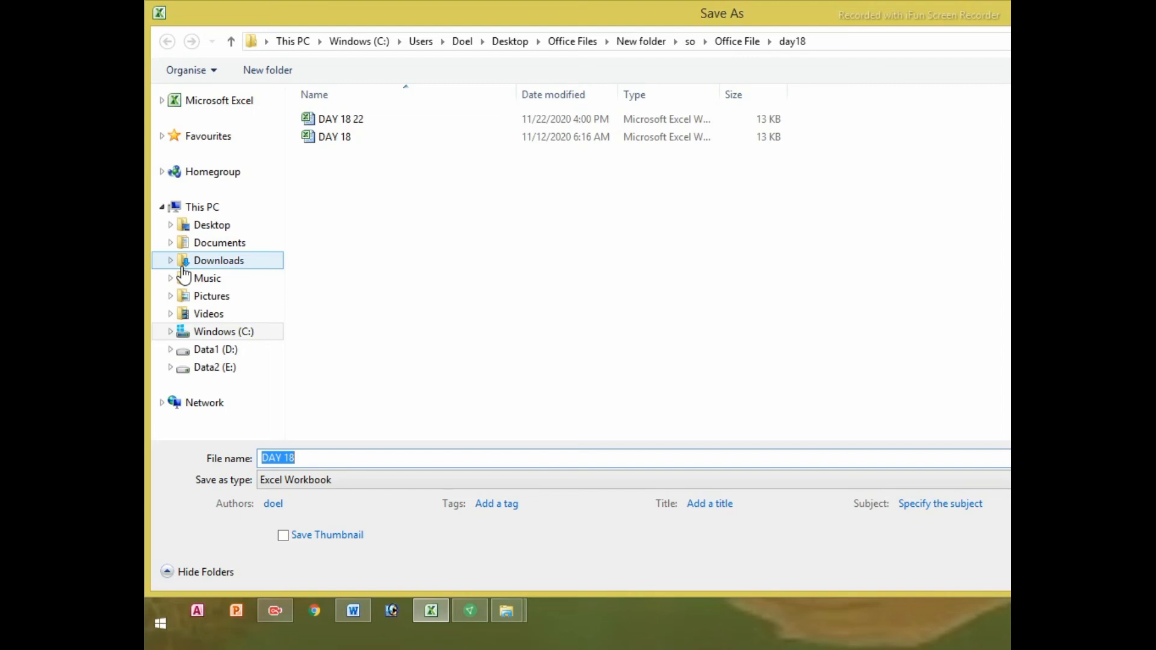
click(208, 231)
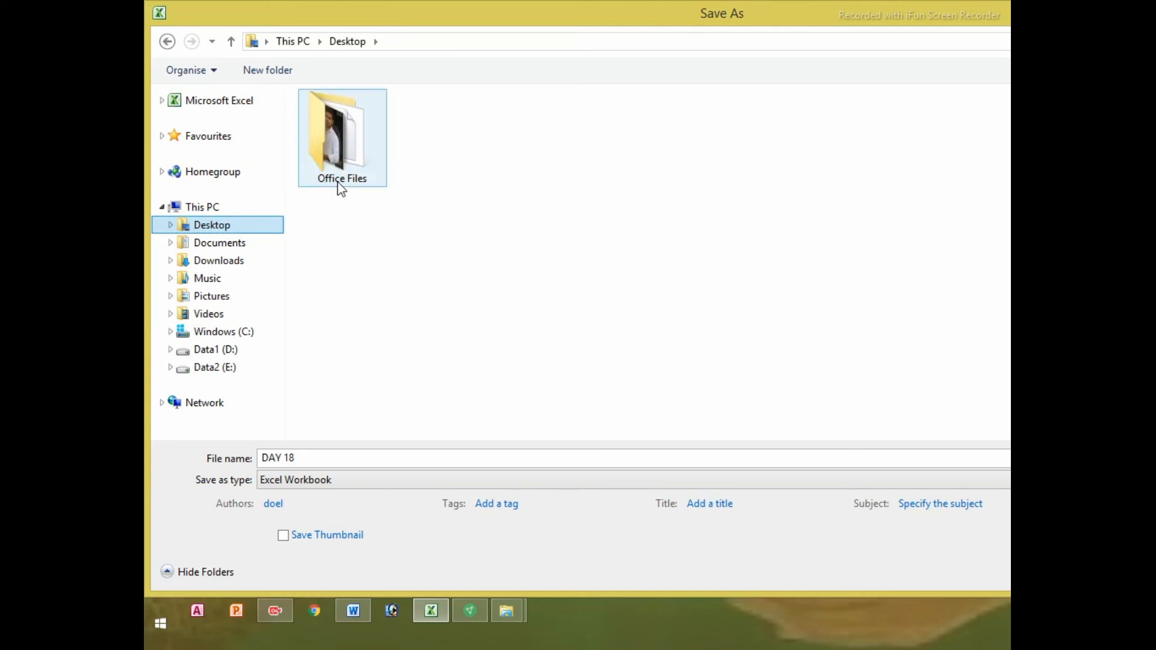
click(340, 150)
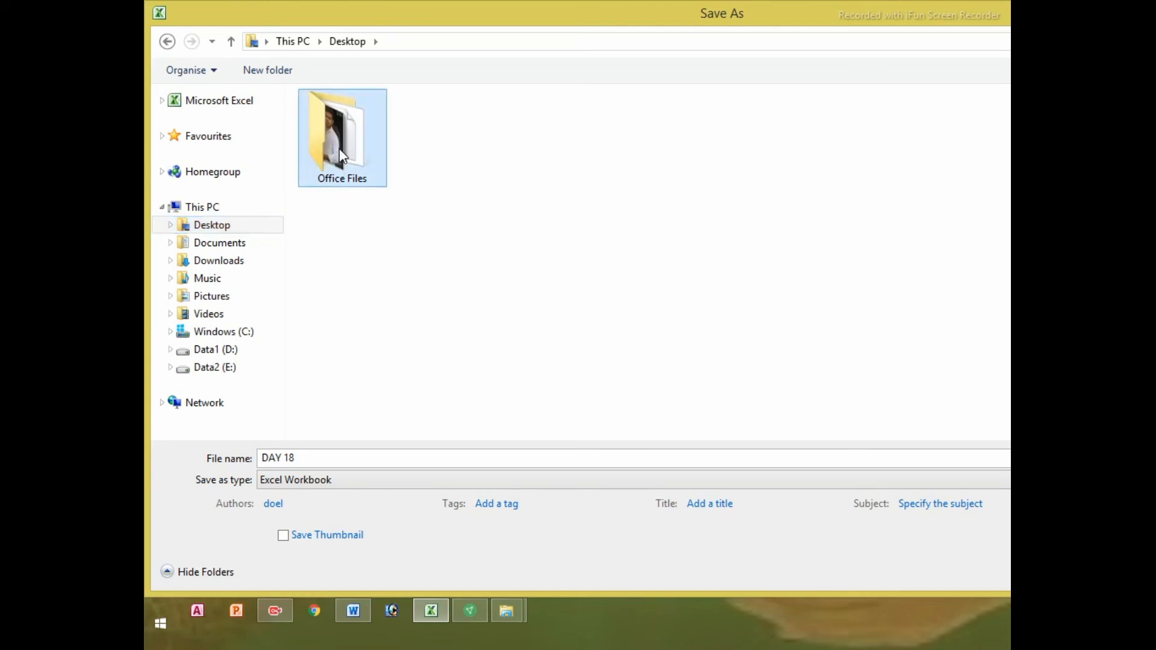
click(402, 285)
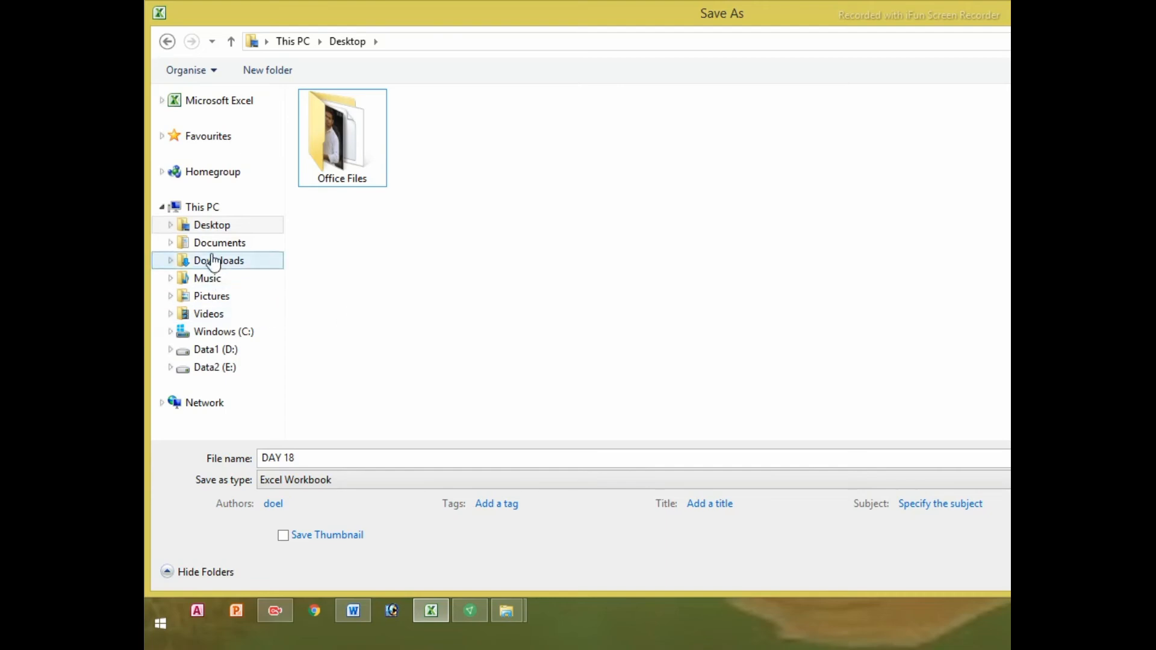
click(212, 227)
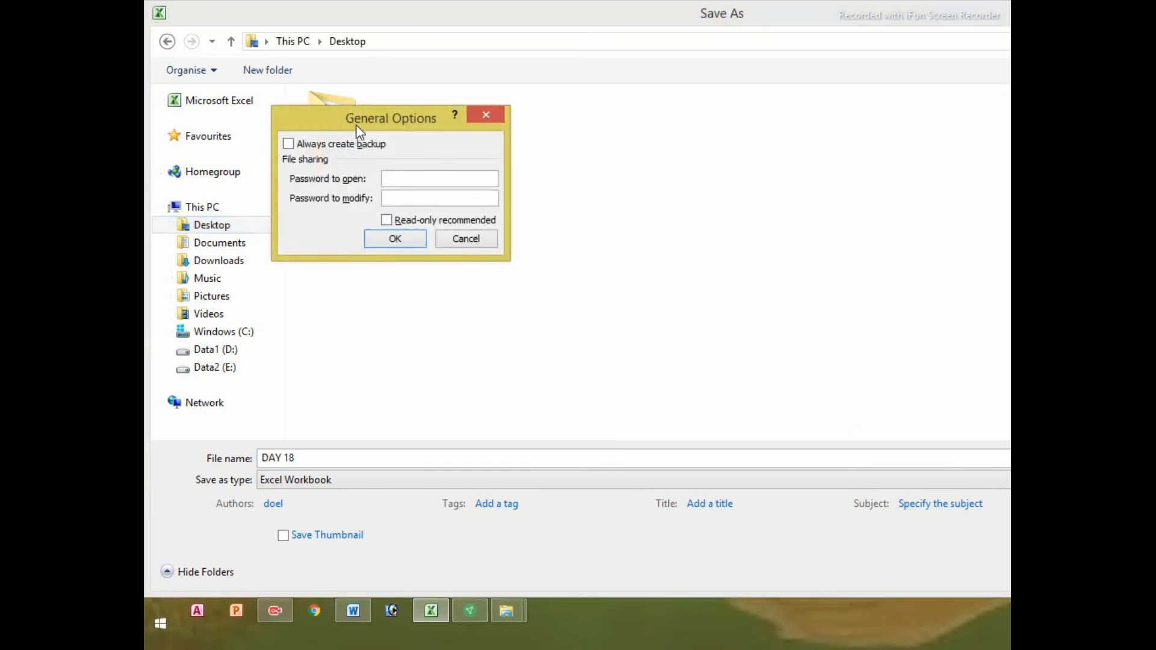
Tick Always create backup, enter the open password, and confirm it by re-entering
drag(356, 125, 735, 143)
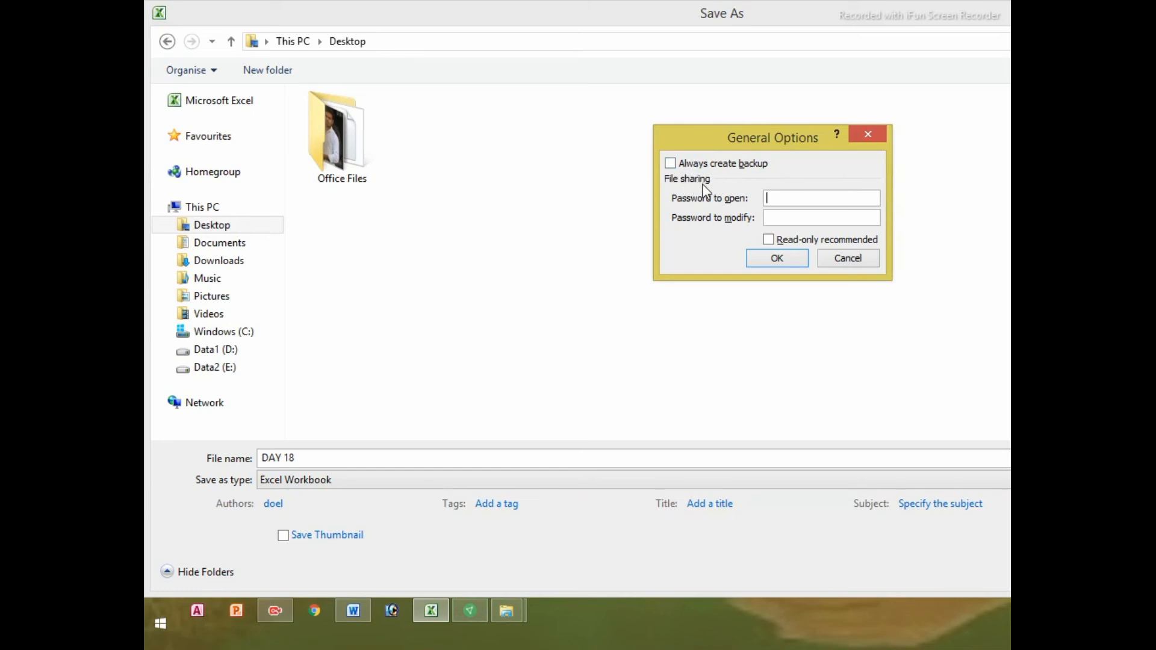
click(669, 164)
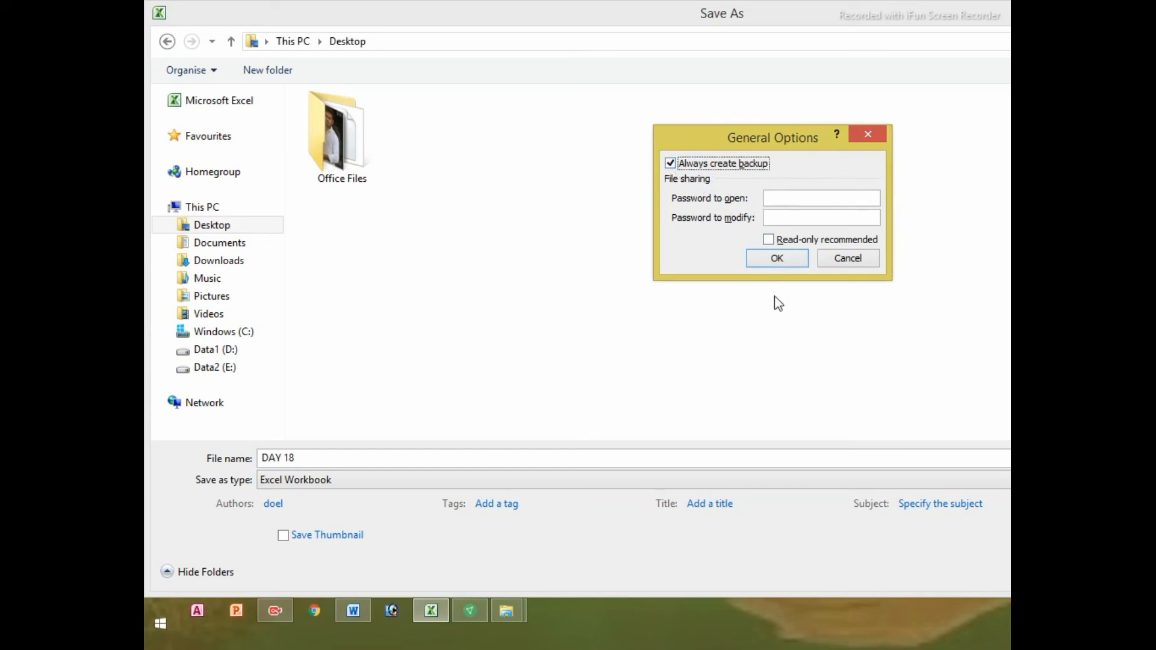
click(777, 198)
text(12345)
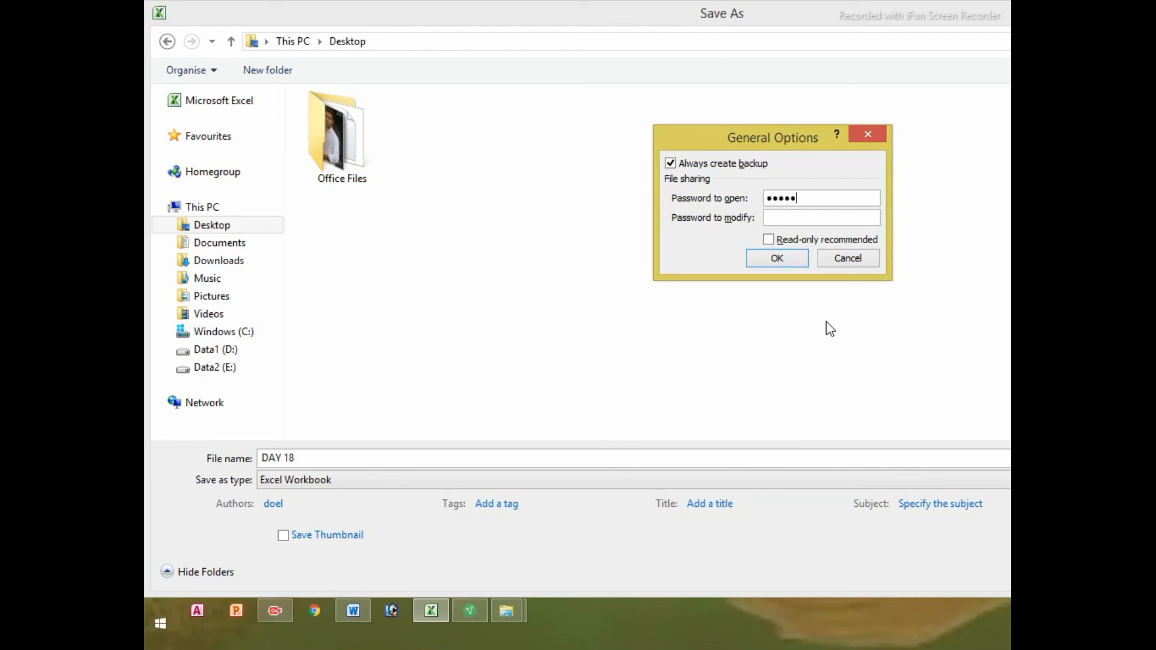
click(789, 261)
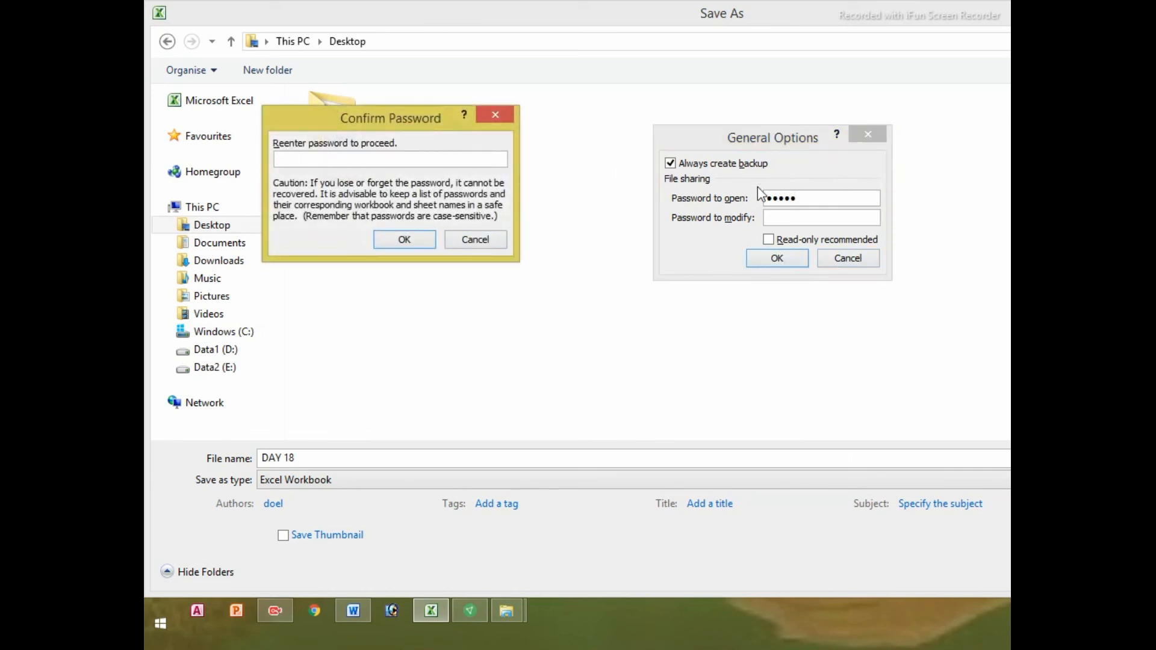
text(•••••)
click(416, 242)
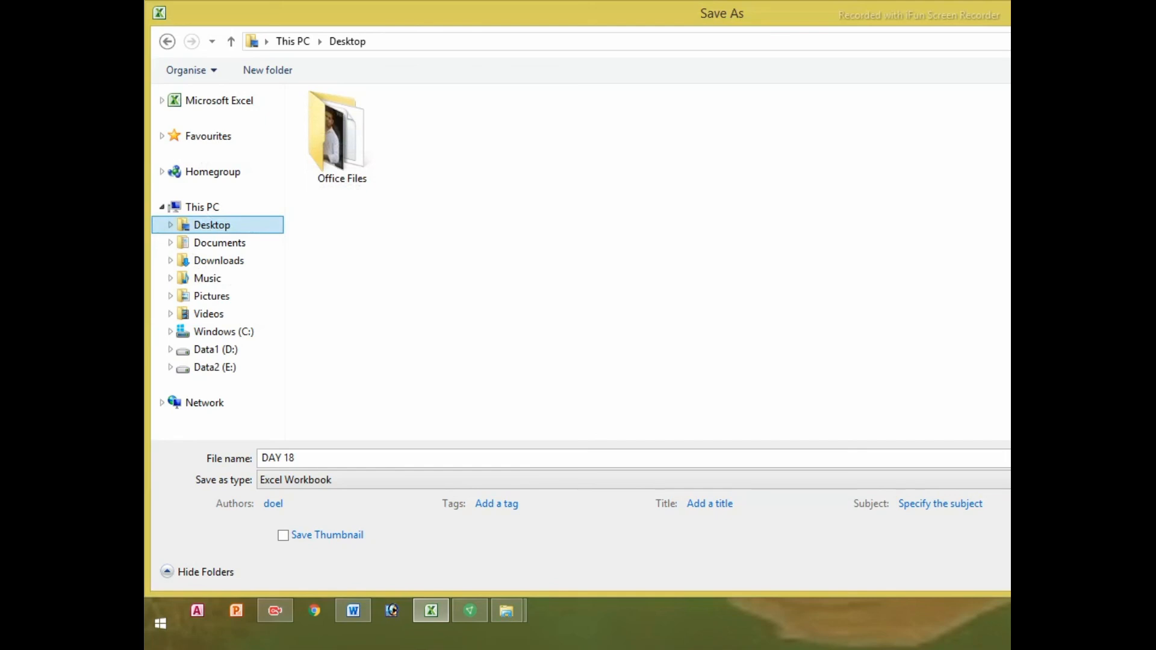
Close the Save As dialog, minimise Excel, and refresh the desktop twice
key(Return)
key(super+d)
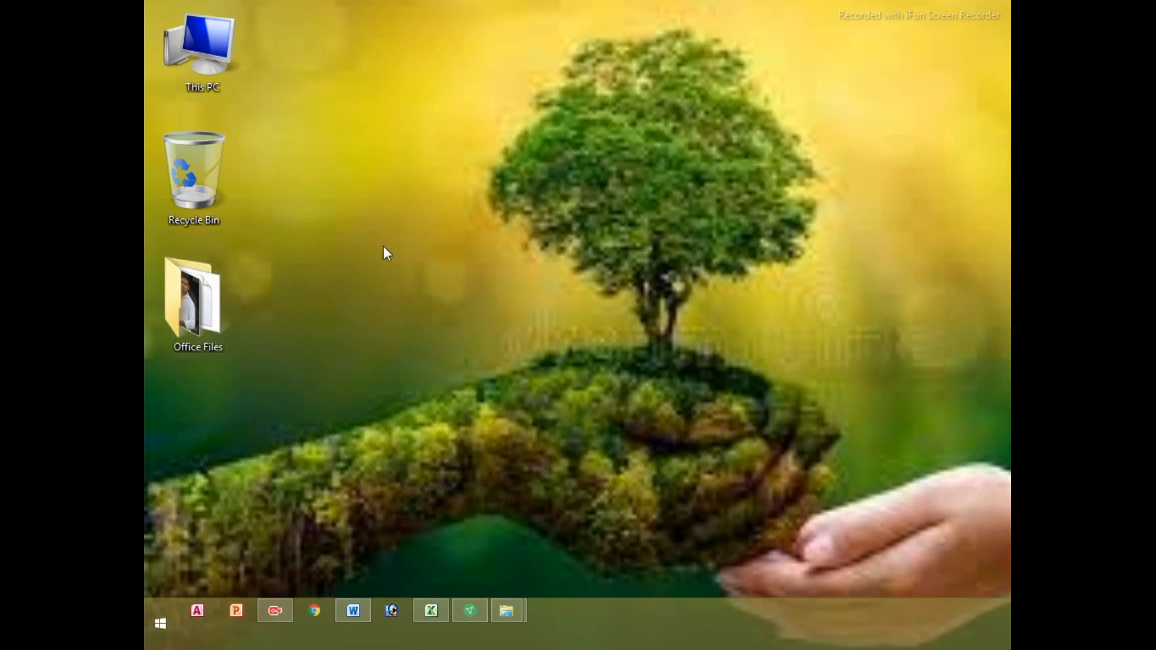
right_click(527, 176)
click(566, 227)
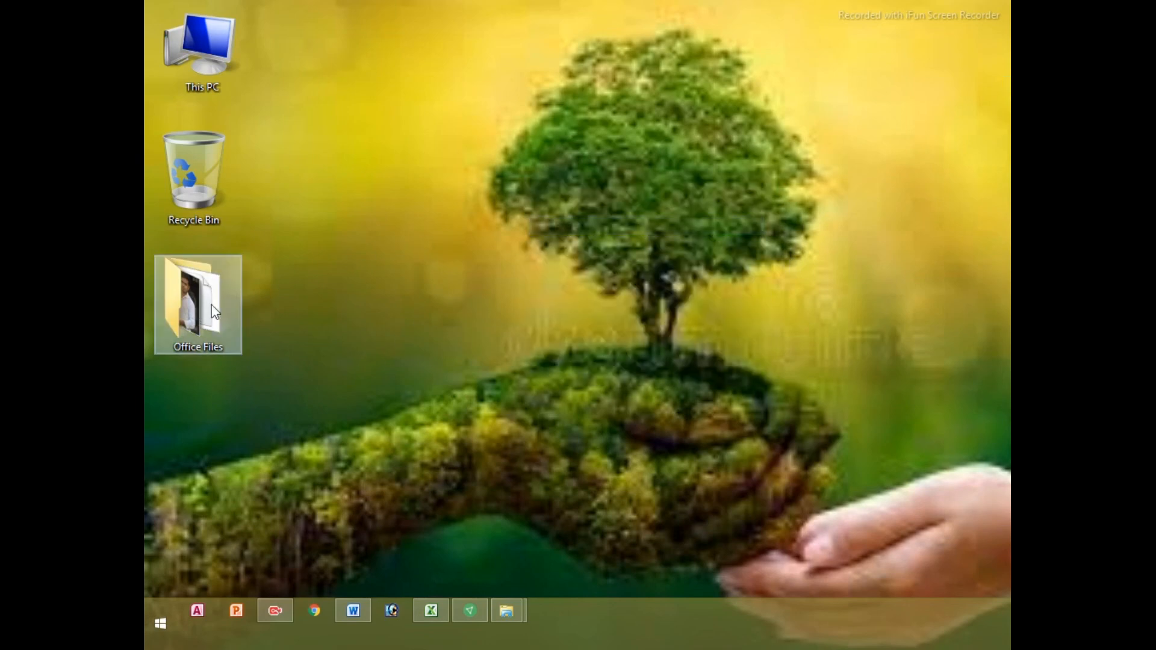
right_click(492, 169)
click(545, 218)
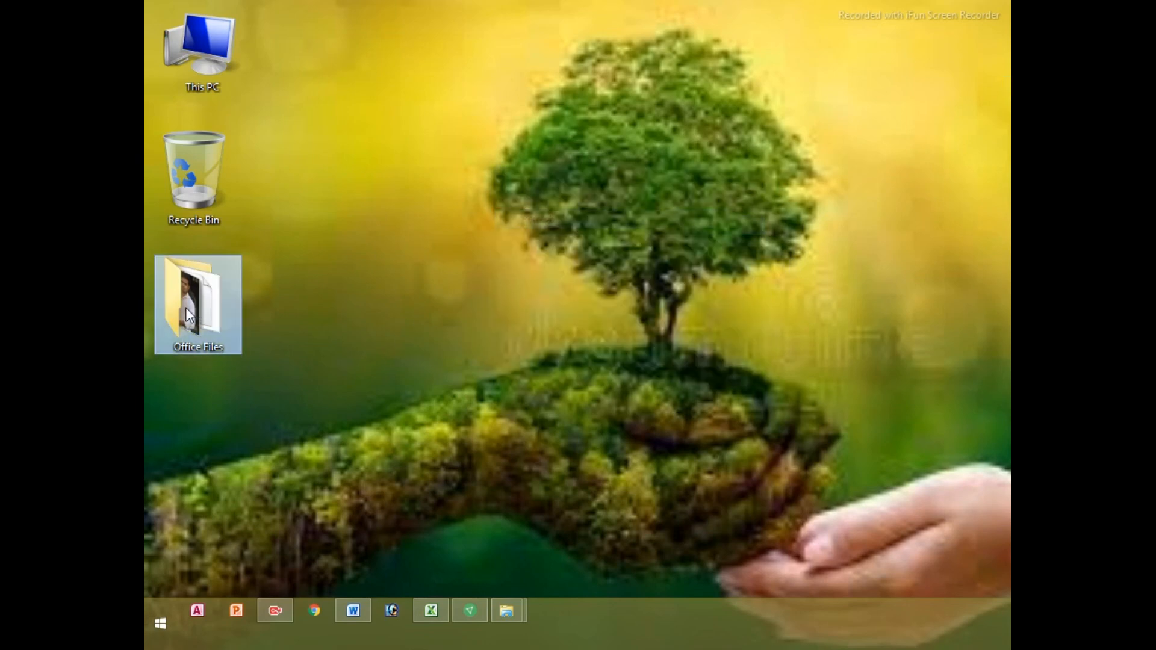
Open the Office Files folder on the desktop and scroll through its contents
double_click(186, 307)
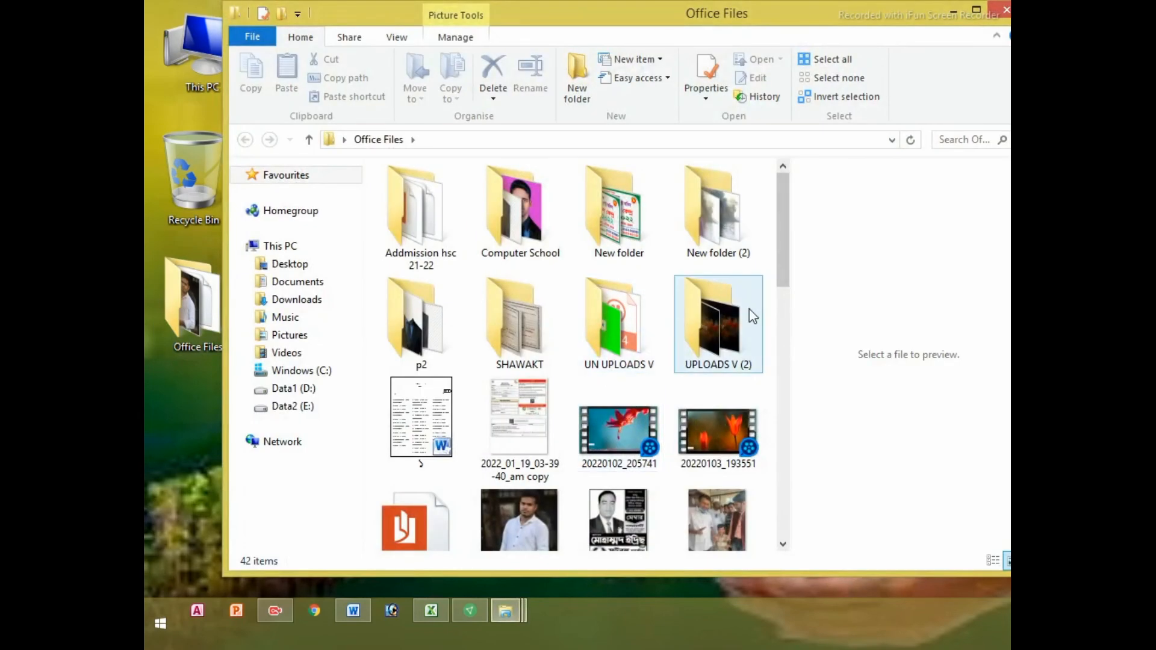
drag(783, 266, 786, 545)
drag(781, 479, 751, 388)
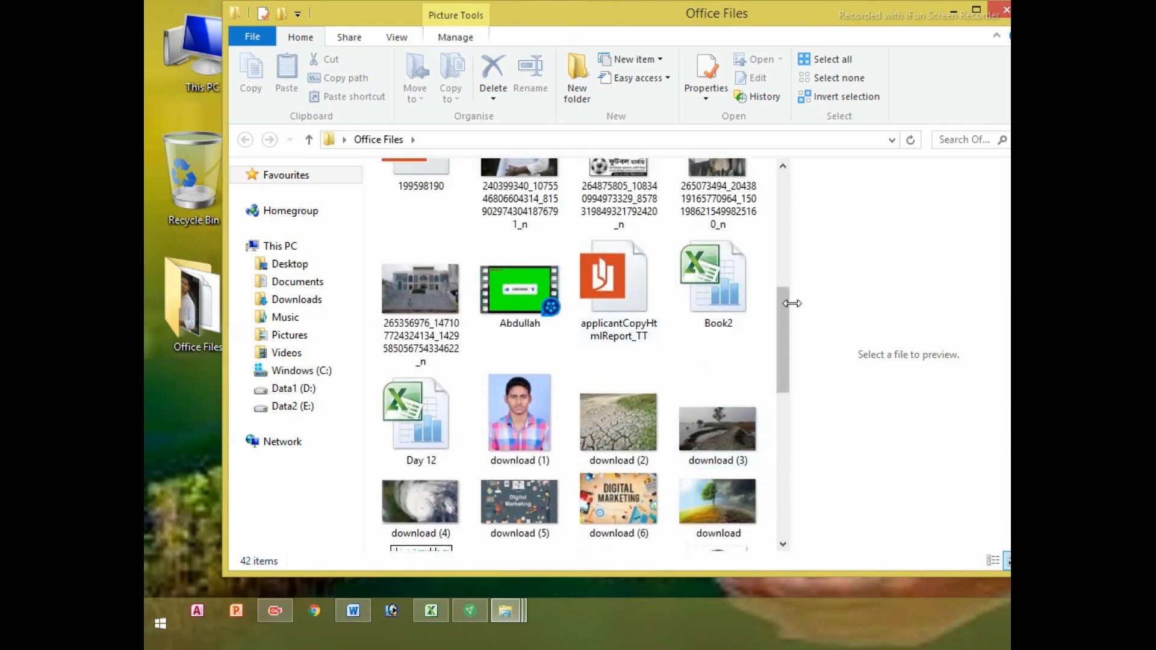
drag(786, 313, 774, 185)
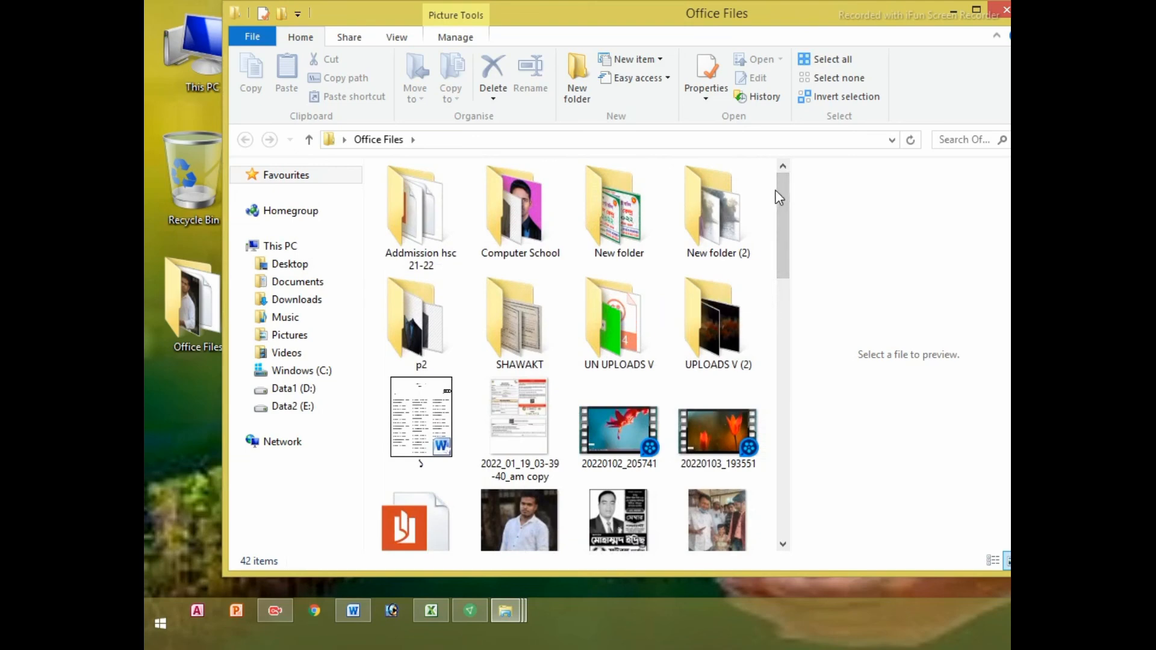
scroll(703, 413, down, 2)
scroll(704, 414, down, 6)
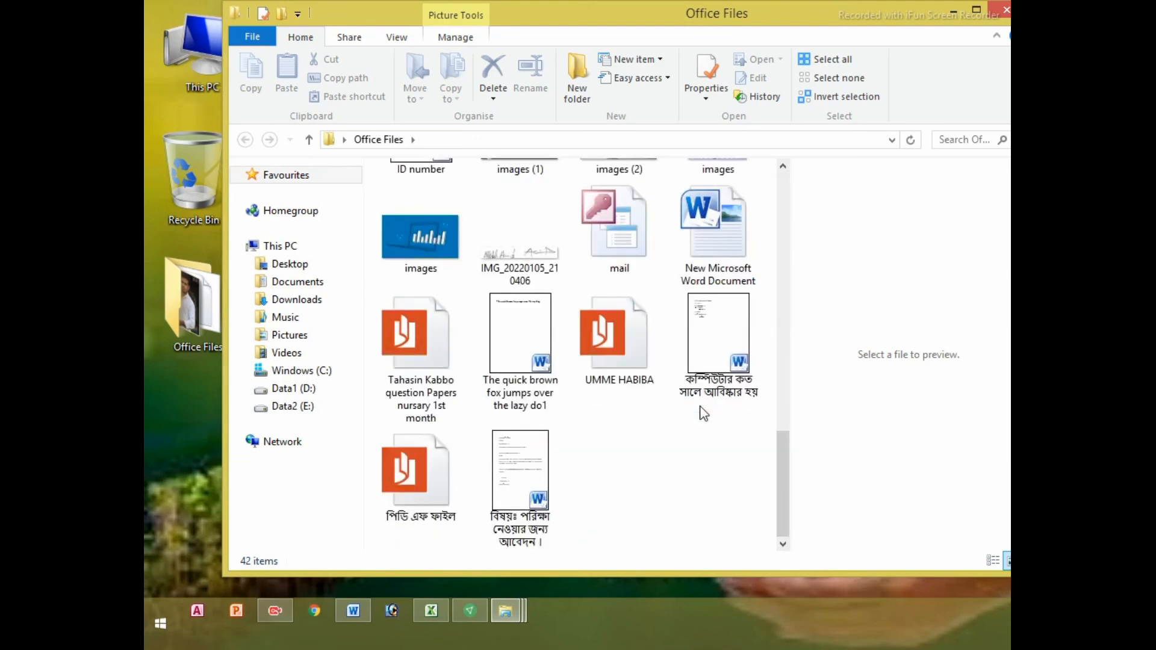
scroll(704, 445, up, 3)
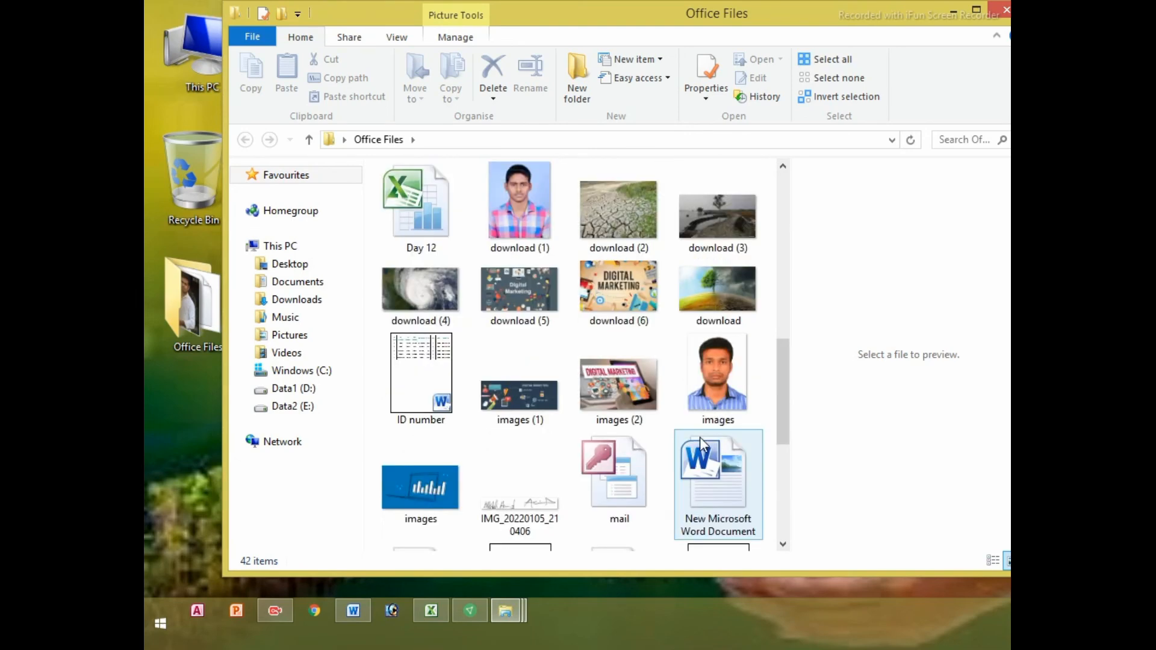
scroll(699, 444, up, 4)
scroll(699, 446, down, 4)
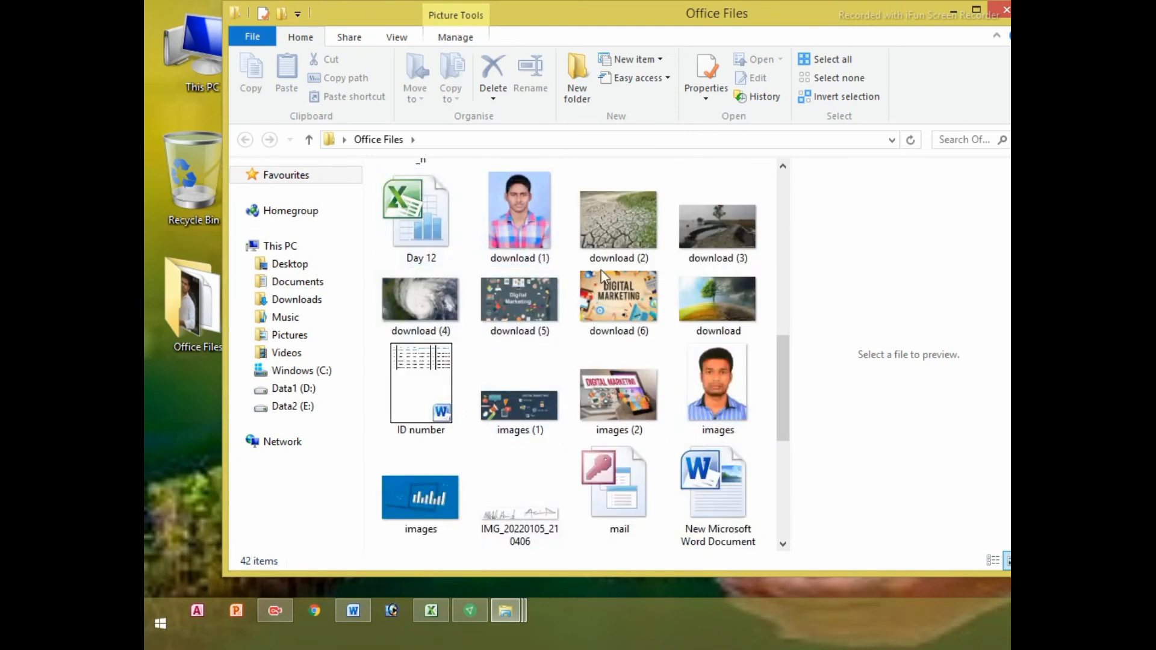
scroll(640, 292, up, 6)
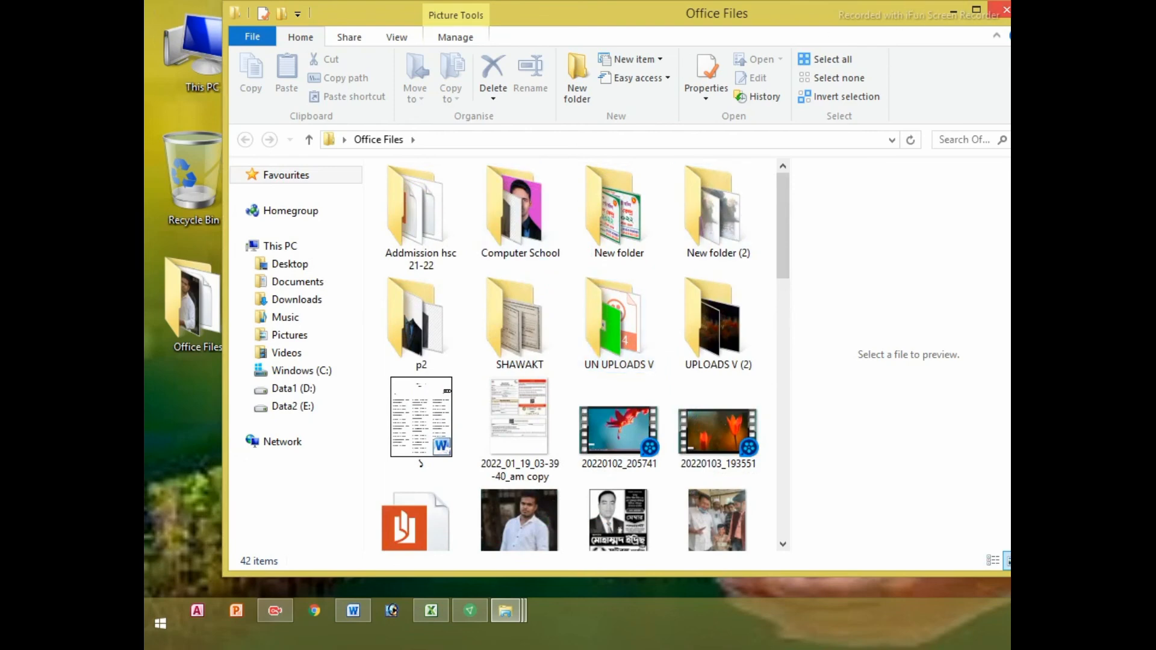
Minimise the Office Files window and refresh the desktop again
click(953, 10)
right_click(464, 226)
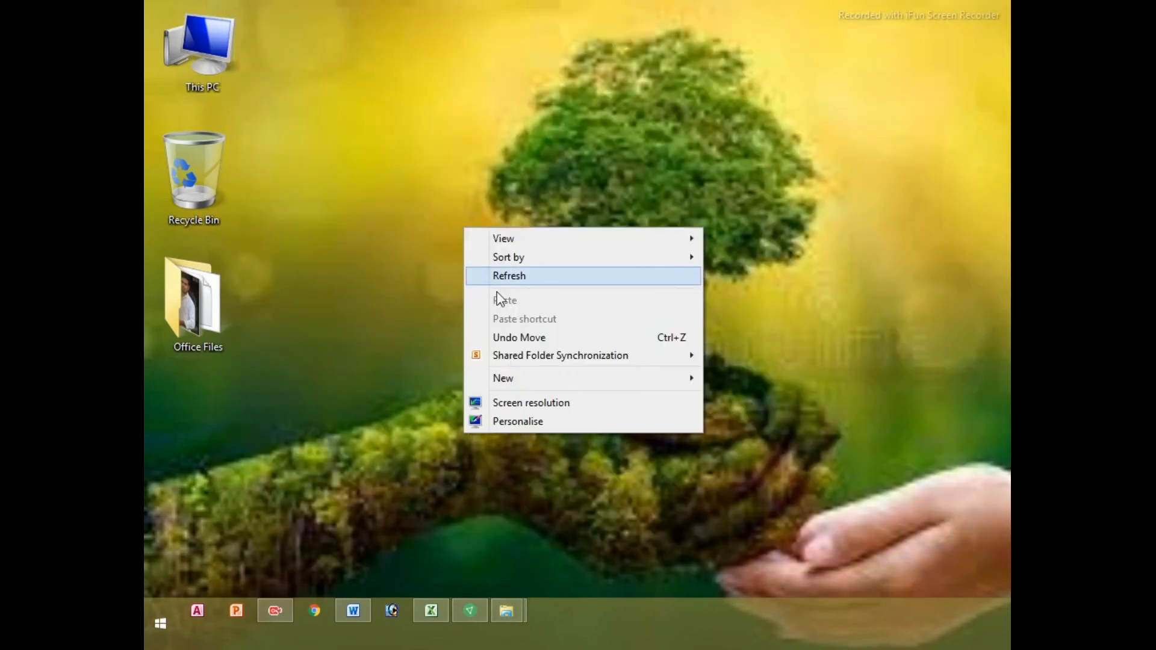
right_click(480, 247)
click(524, 293)
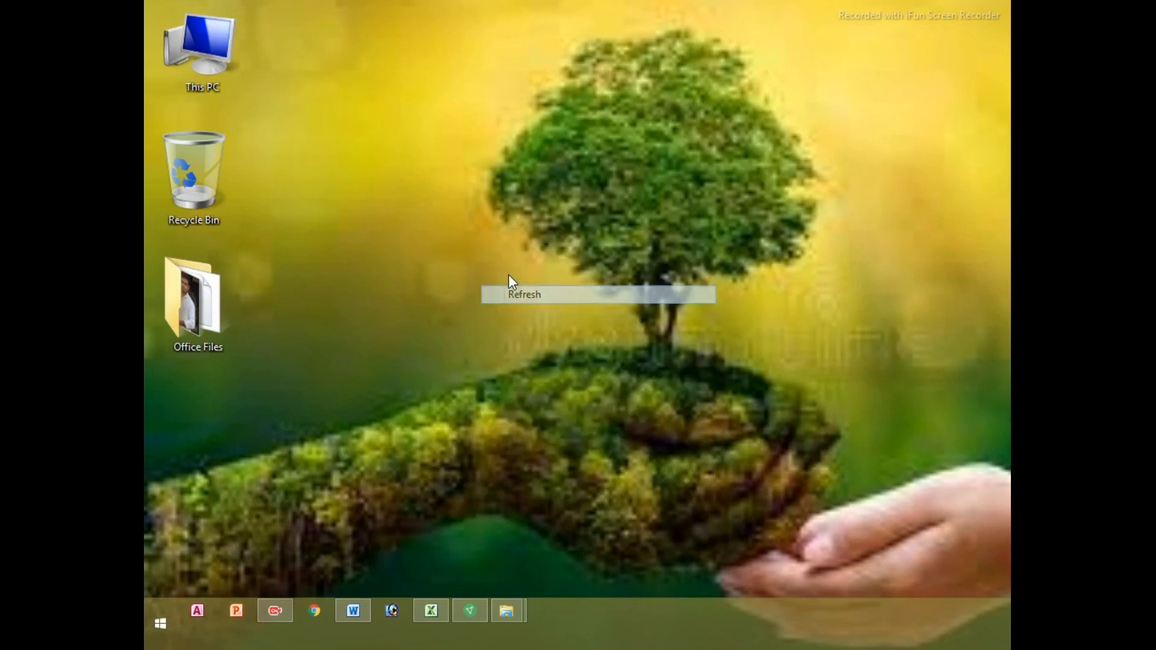
right_click(508, 273)
click(542, 319)
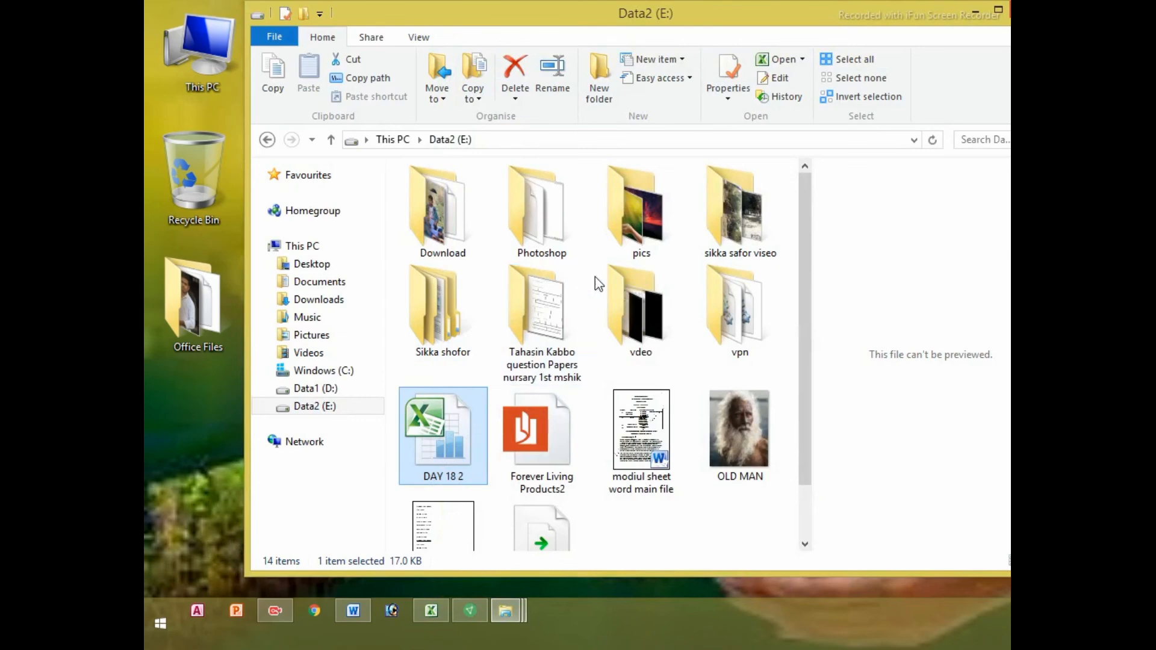
Open DAY 18 2 with its password, cancel the file-in-use notice, and close empty Excel
drag(668, 18, 775, 94)
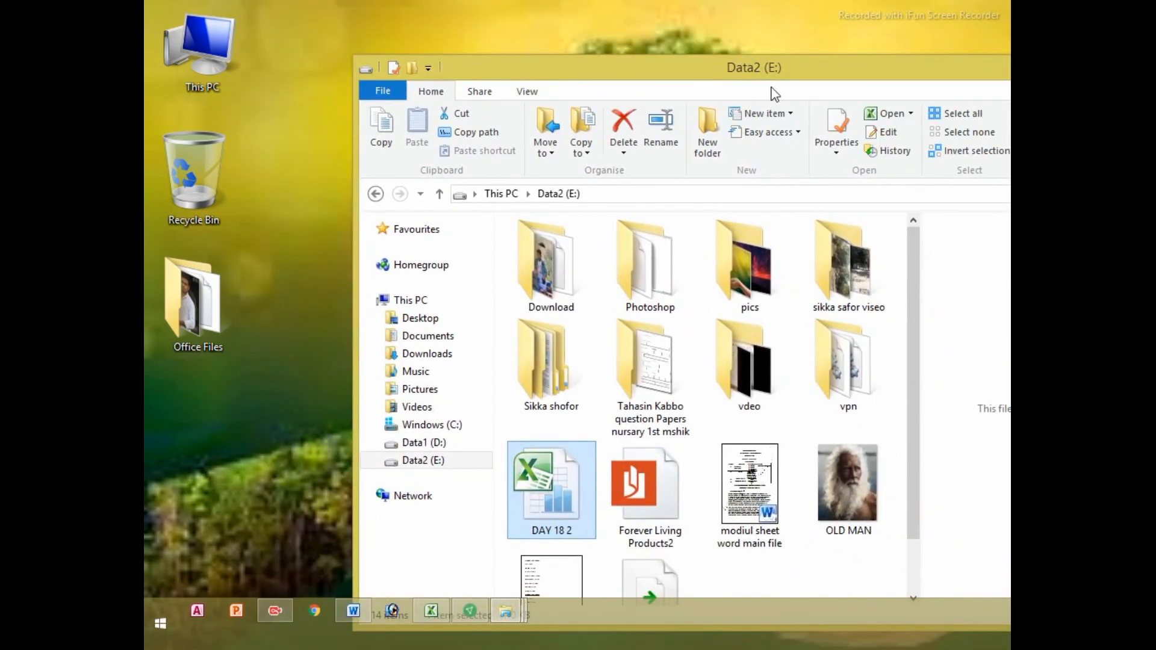
right_click(316, 167)
click(339, 213)
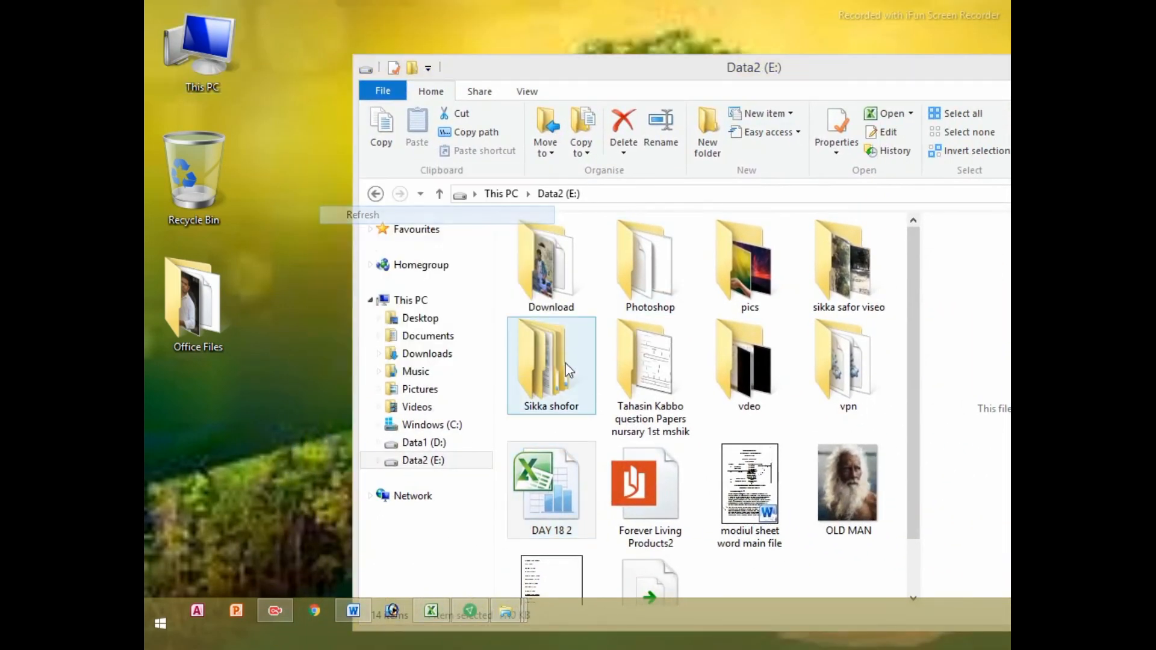
double_click(543, 504)
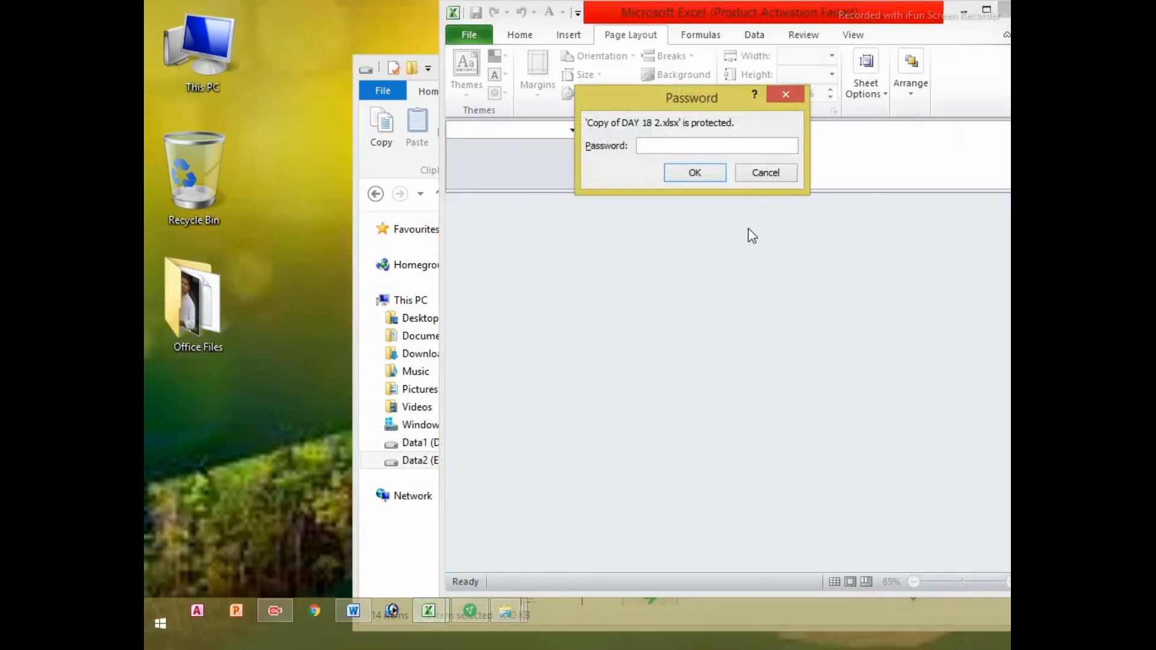
text(12345)
key(Return)
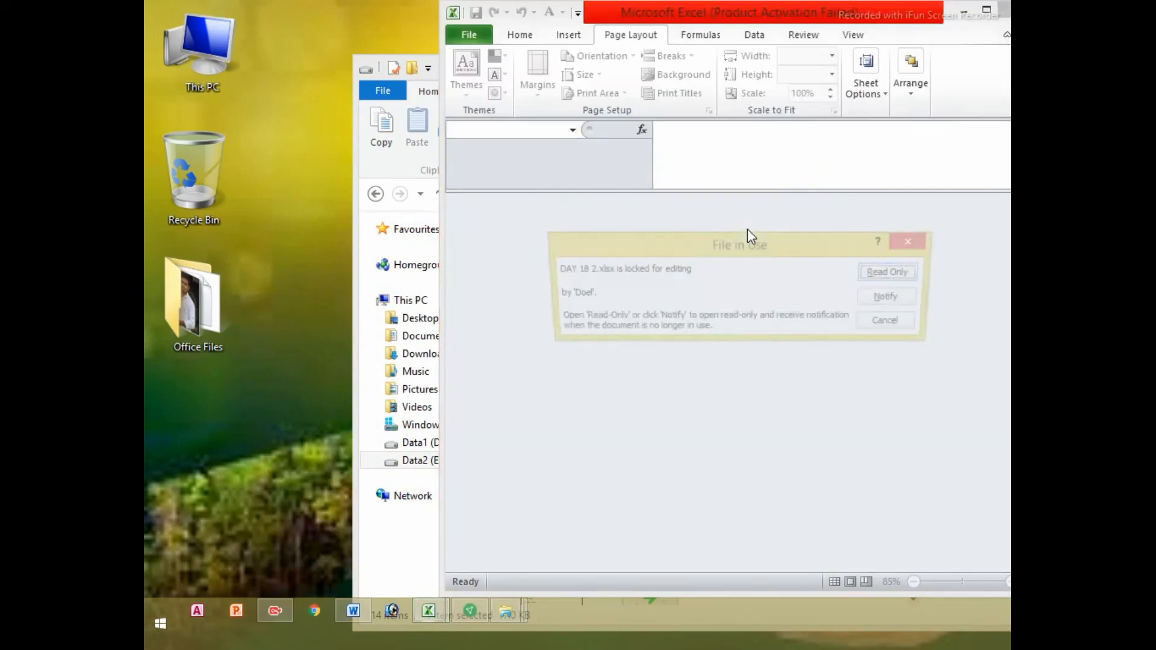
click(894, 324)
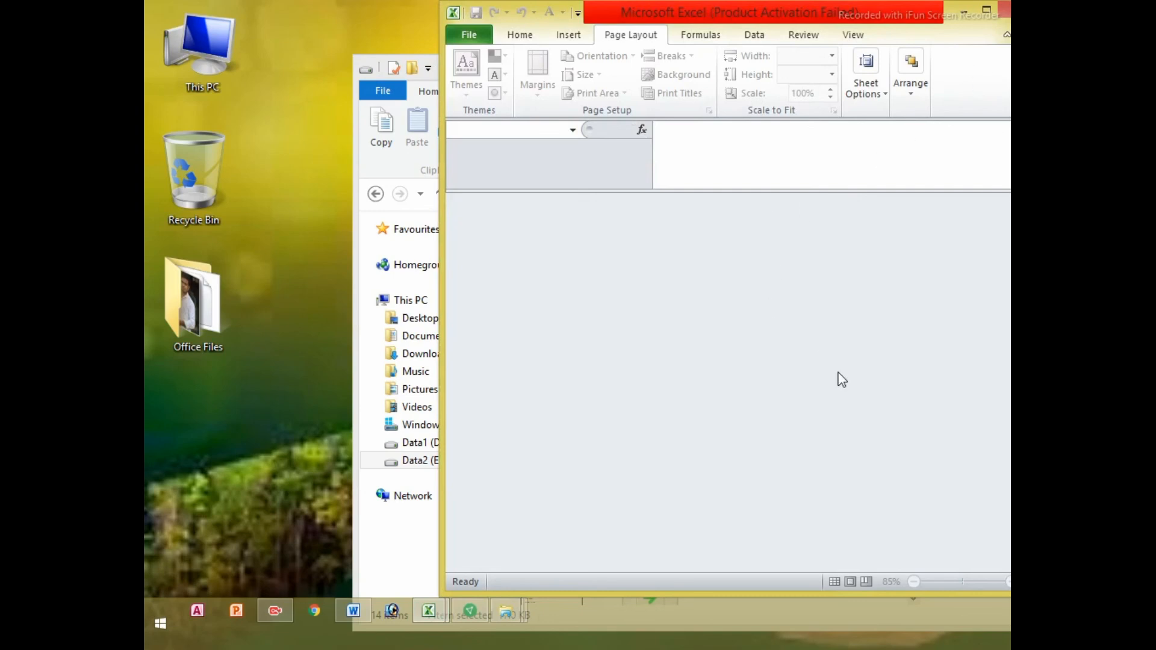
click(997, 9)
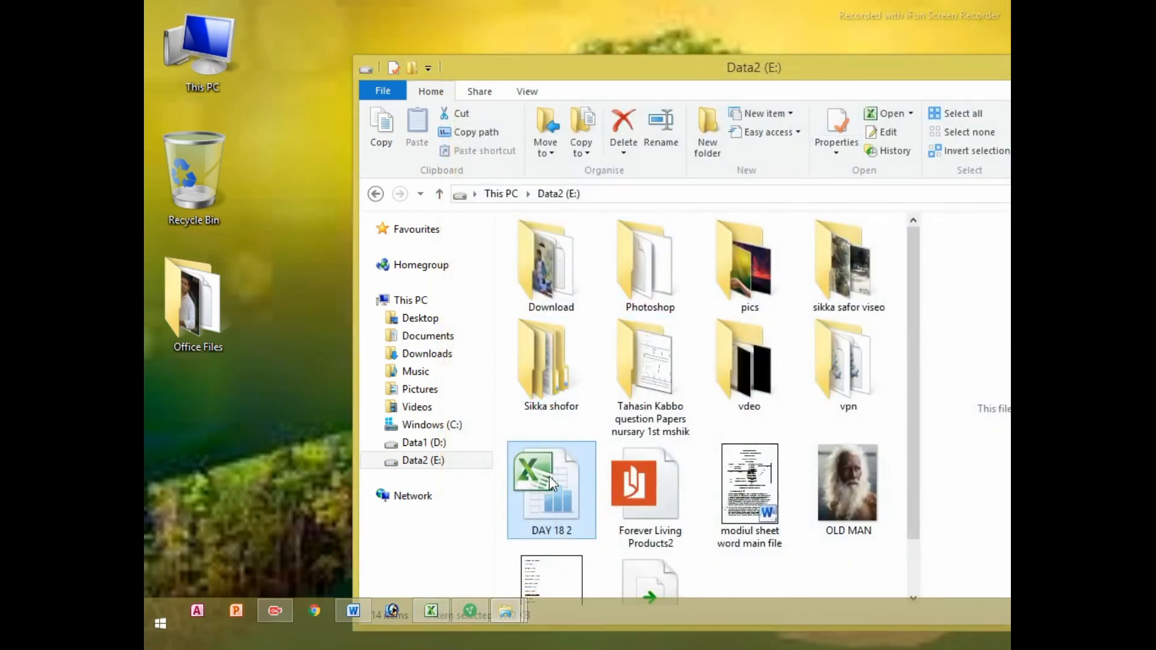
Reopen DAY 18 2, enter the open password, and cancel at the file-in-use notice
double_click(549, 476)
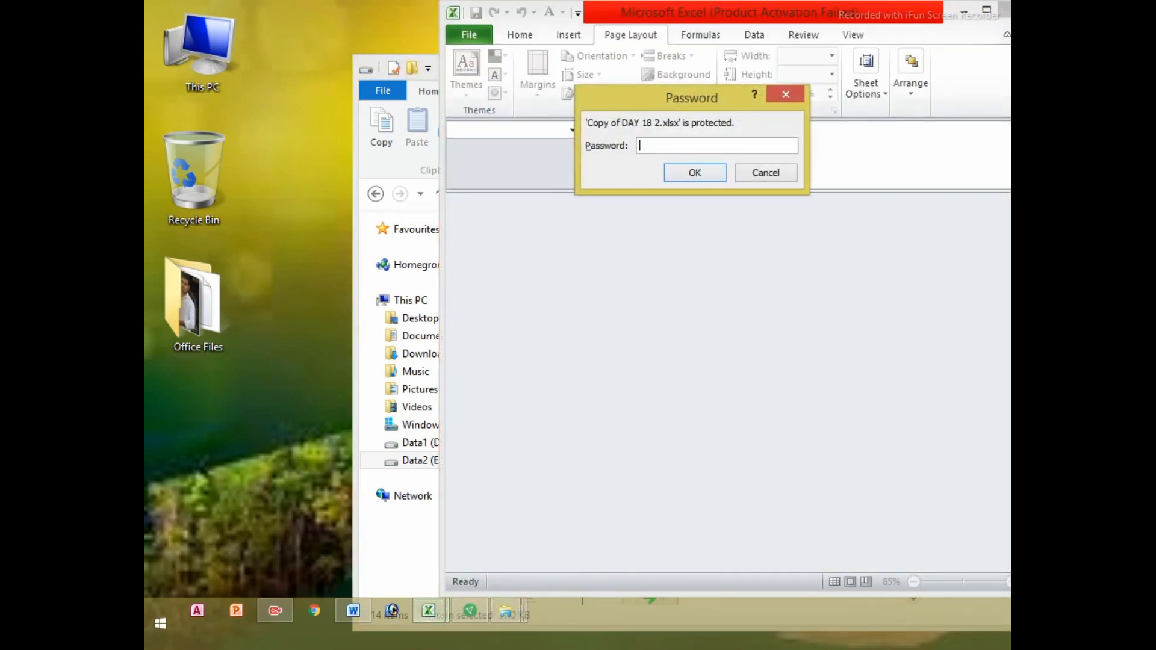
text(•••••)
key(Return)
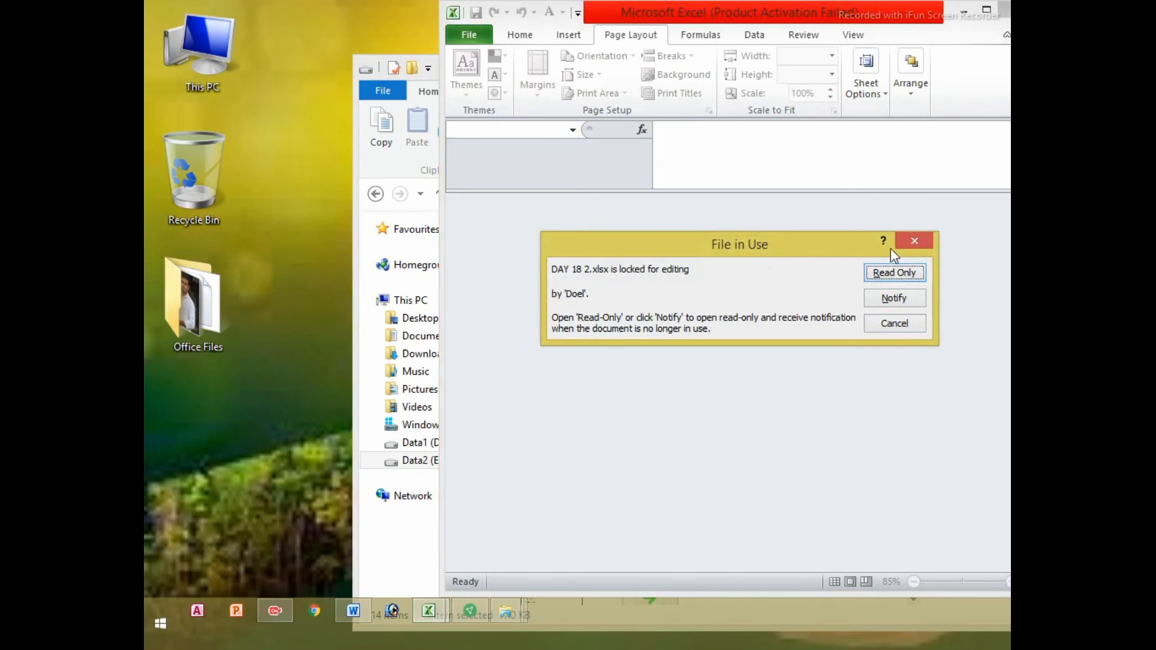
click(881, 328)
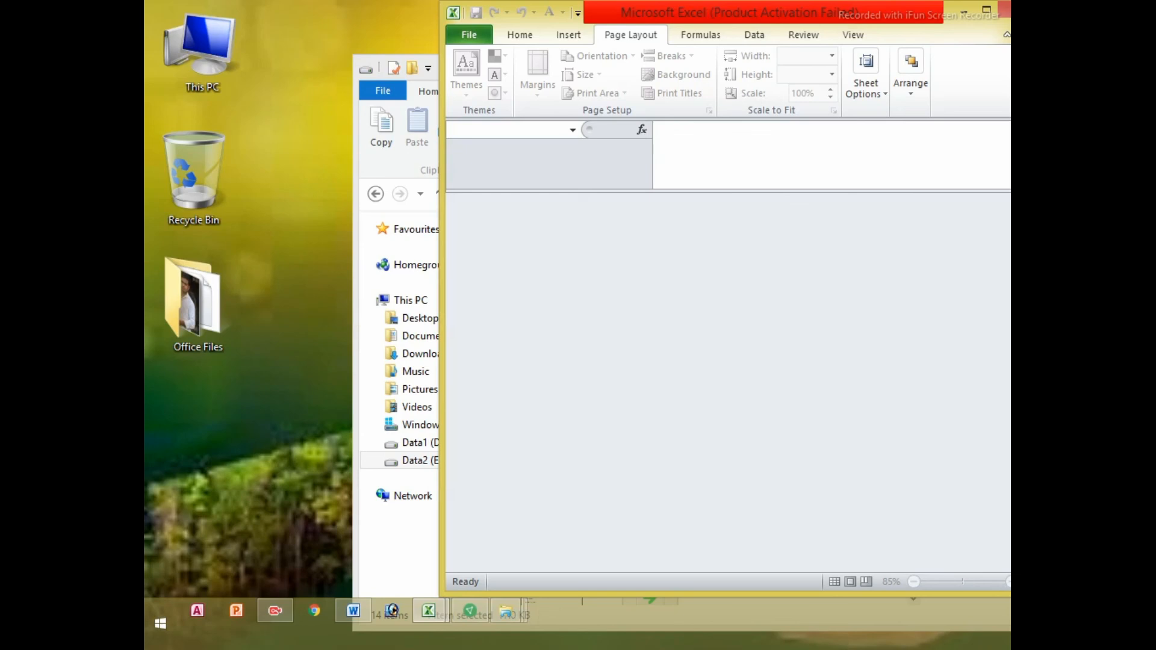
Move the Excel window left, then bring Data2 (E:) forward and minimise it
drag(865, 21, 606, 38)
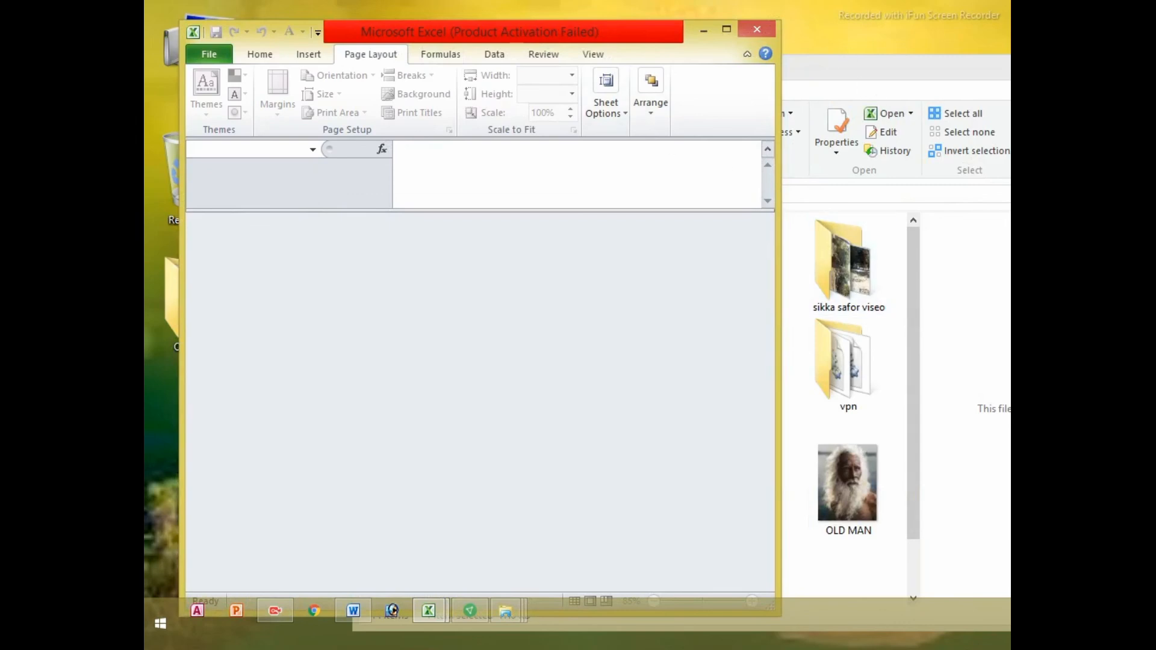
right_click(1154, 163)
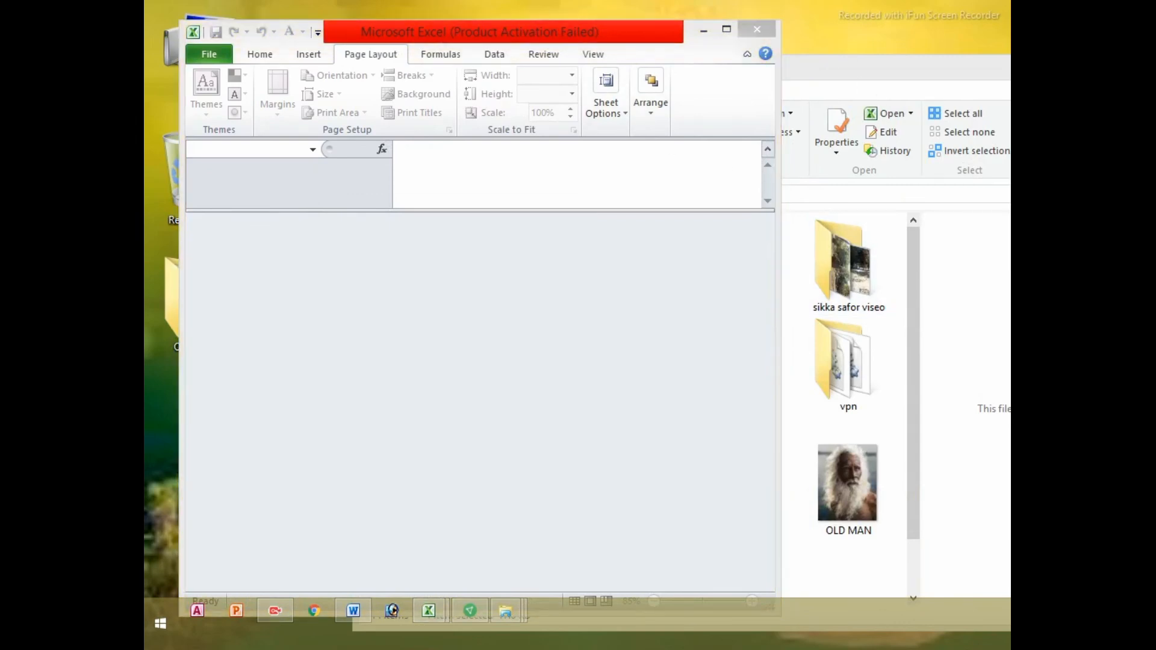
click(1001, 74)
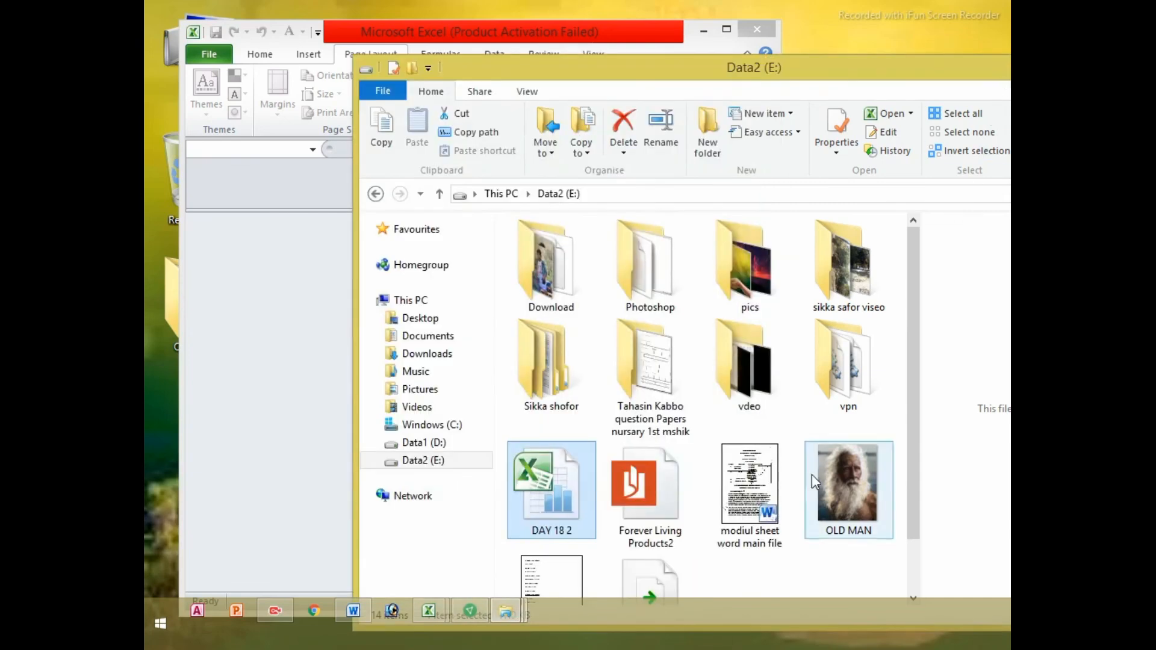
scroll(910, 518, down, 2)
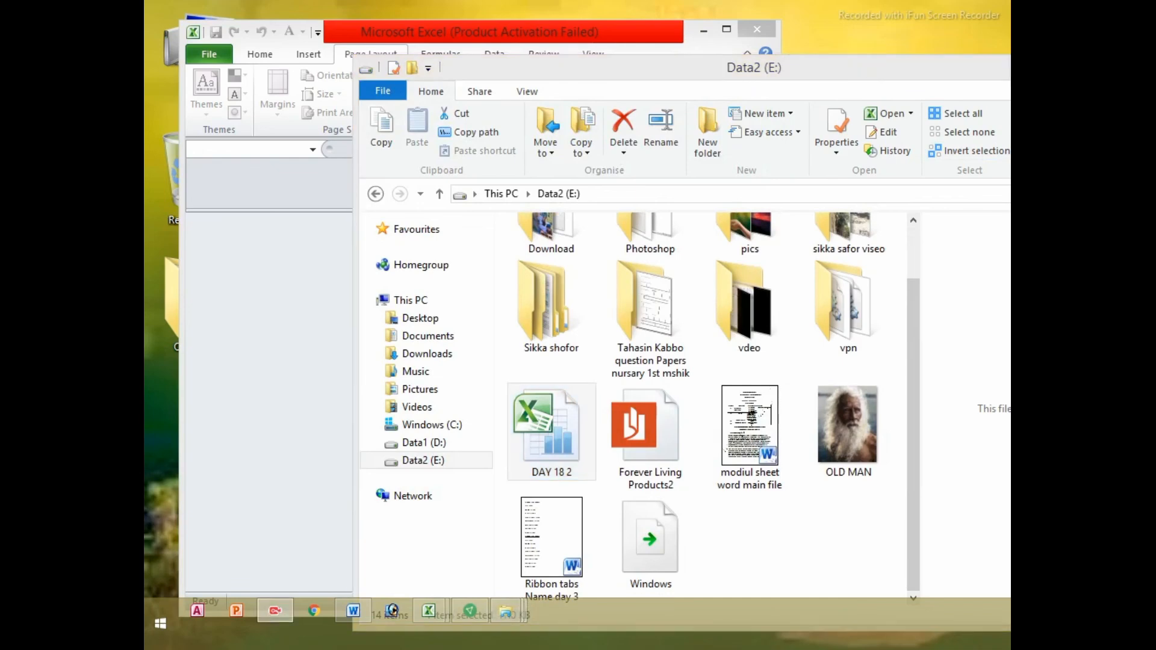
click(1131, 64)
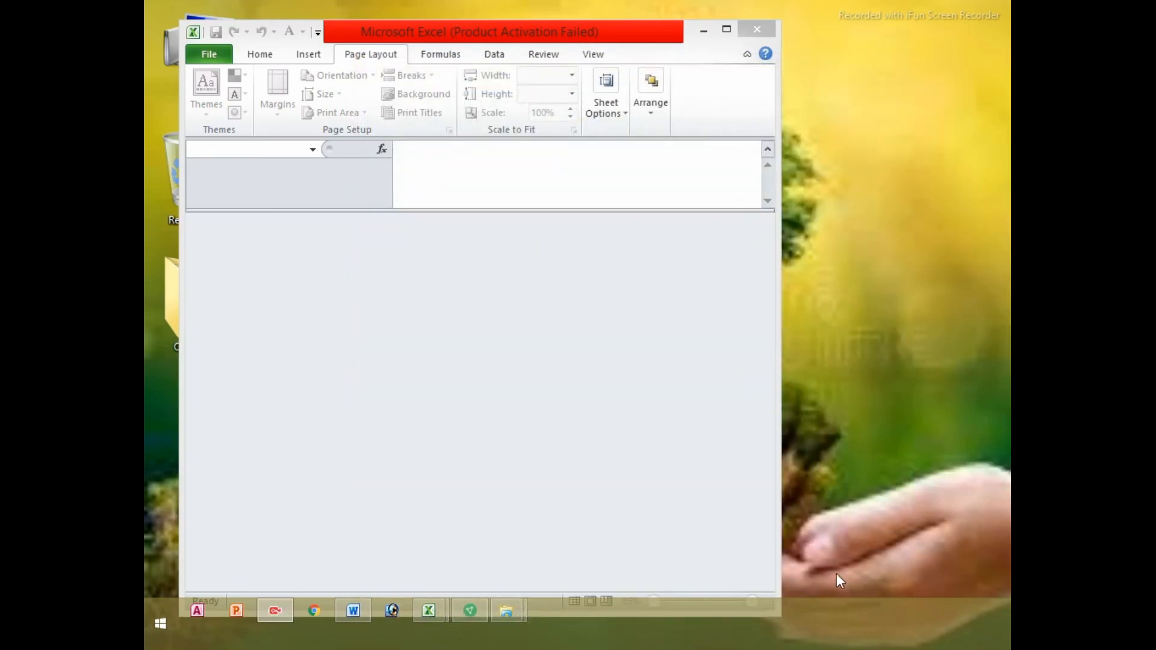